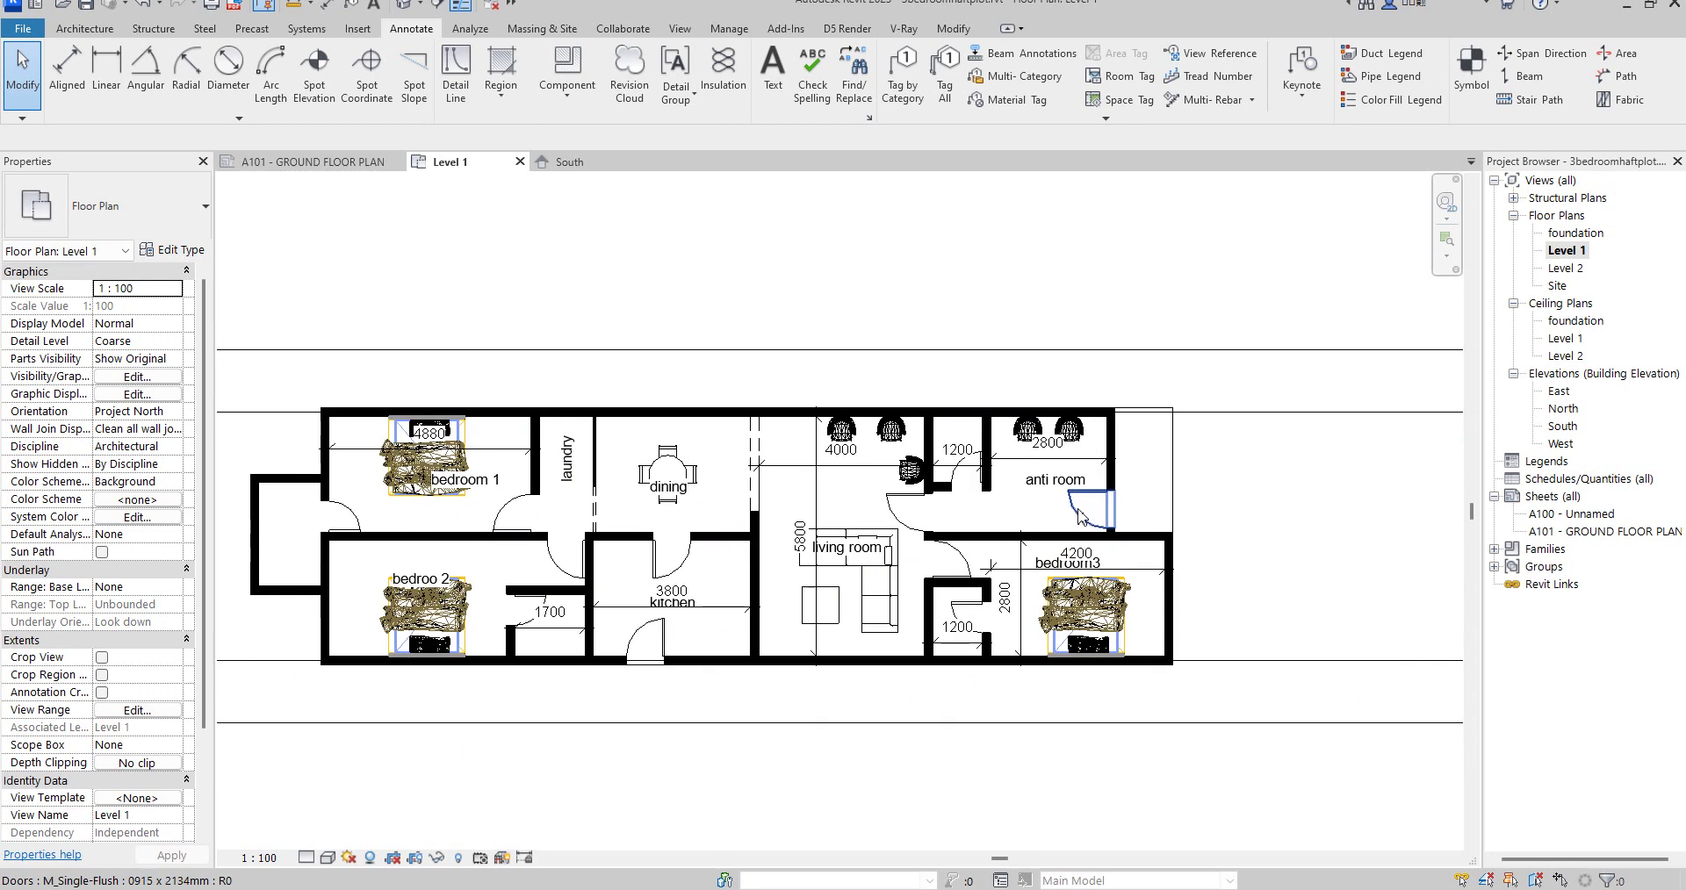
Step: Move the kitchen label down and left so it sits clear of the 3800 dimension text
{"action": "scroll", "coordinate": [1034, 481], "scroll_direction": "down", "scroll_amount": 2}
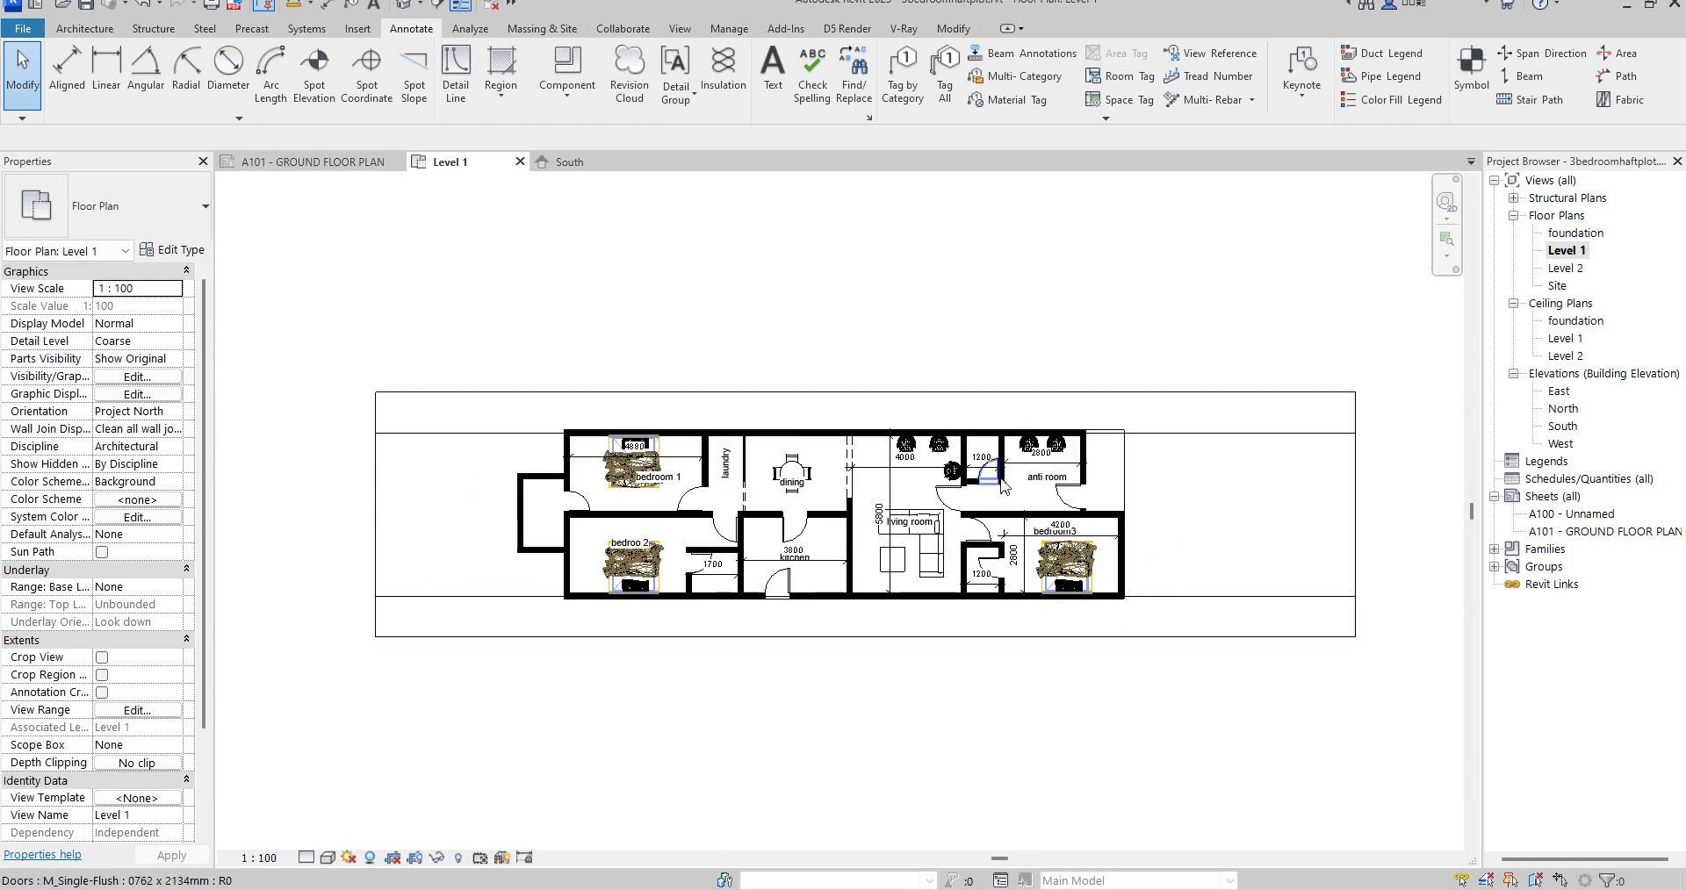
{"action": "scroll", "coordinate": [720, 551], "scroll_direction": "up", "scroll_amount": 1}
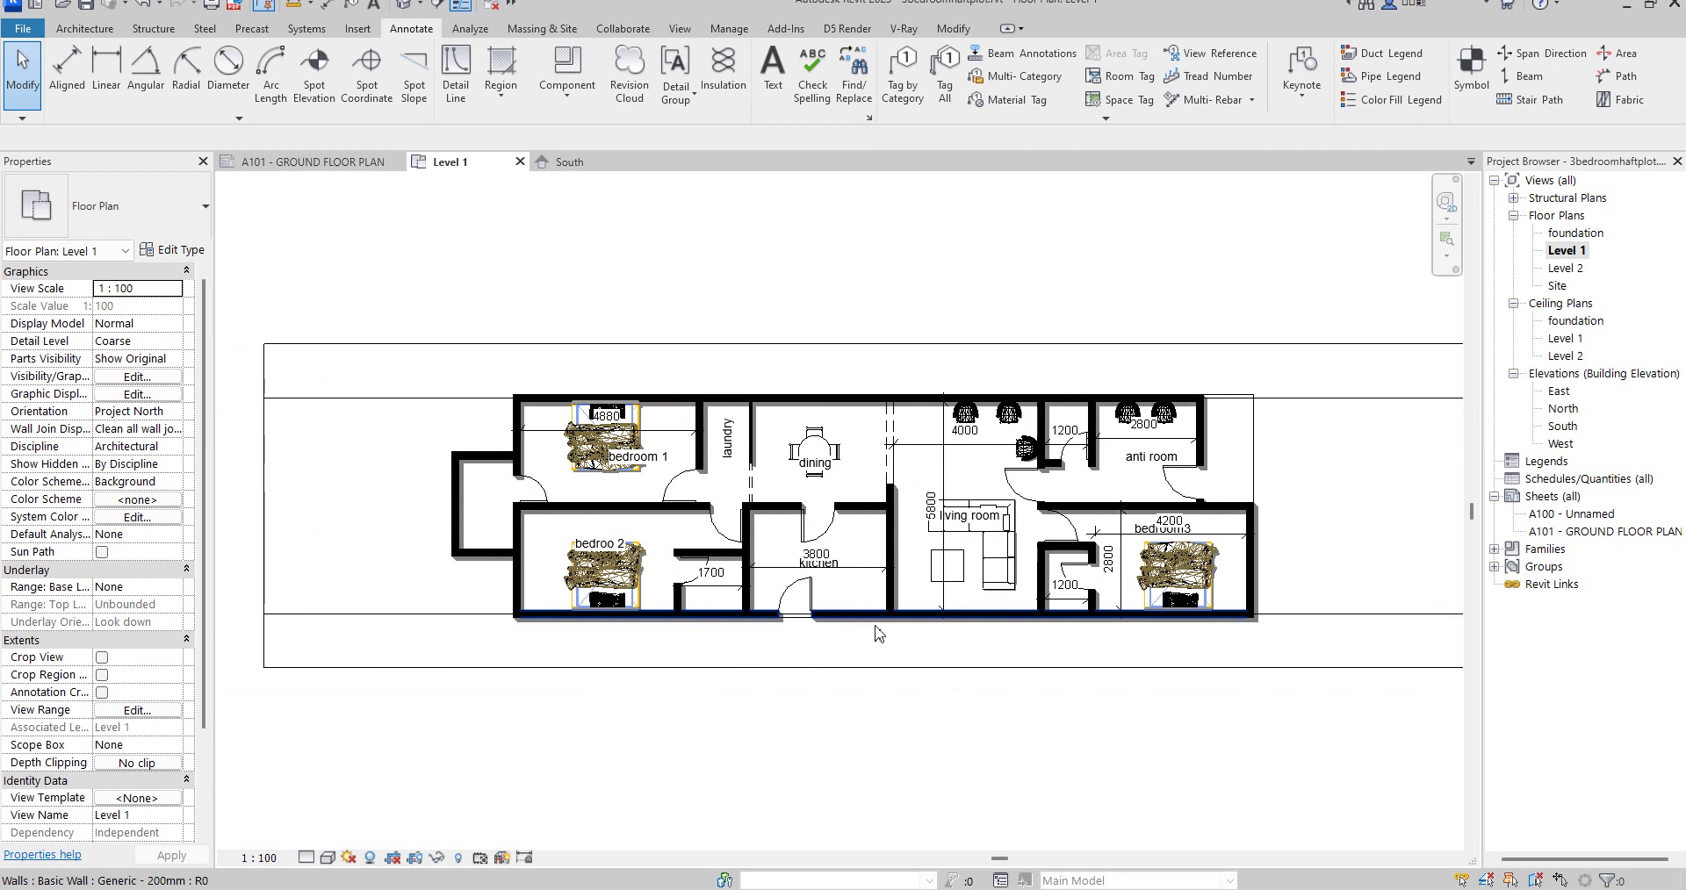
{"action": "scroll", "coordinate": [836, 567], "scroll_direction": "up", "scroll_amount": 4}
{"action": "left_click", "coordinate": [792, 548]}
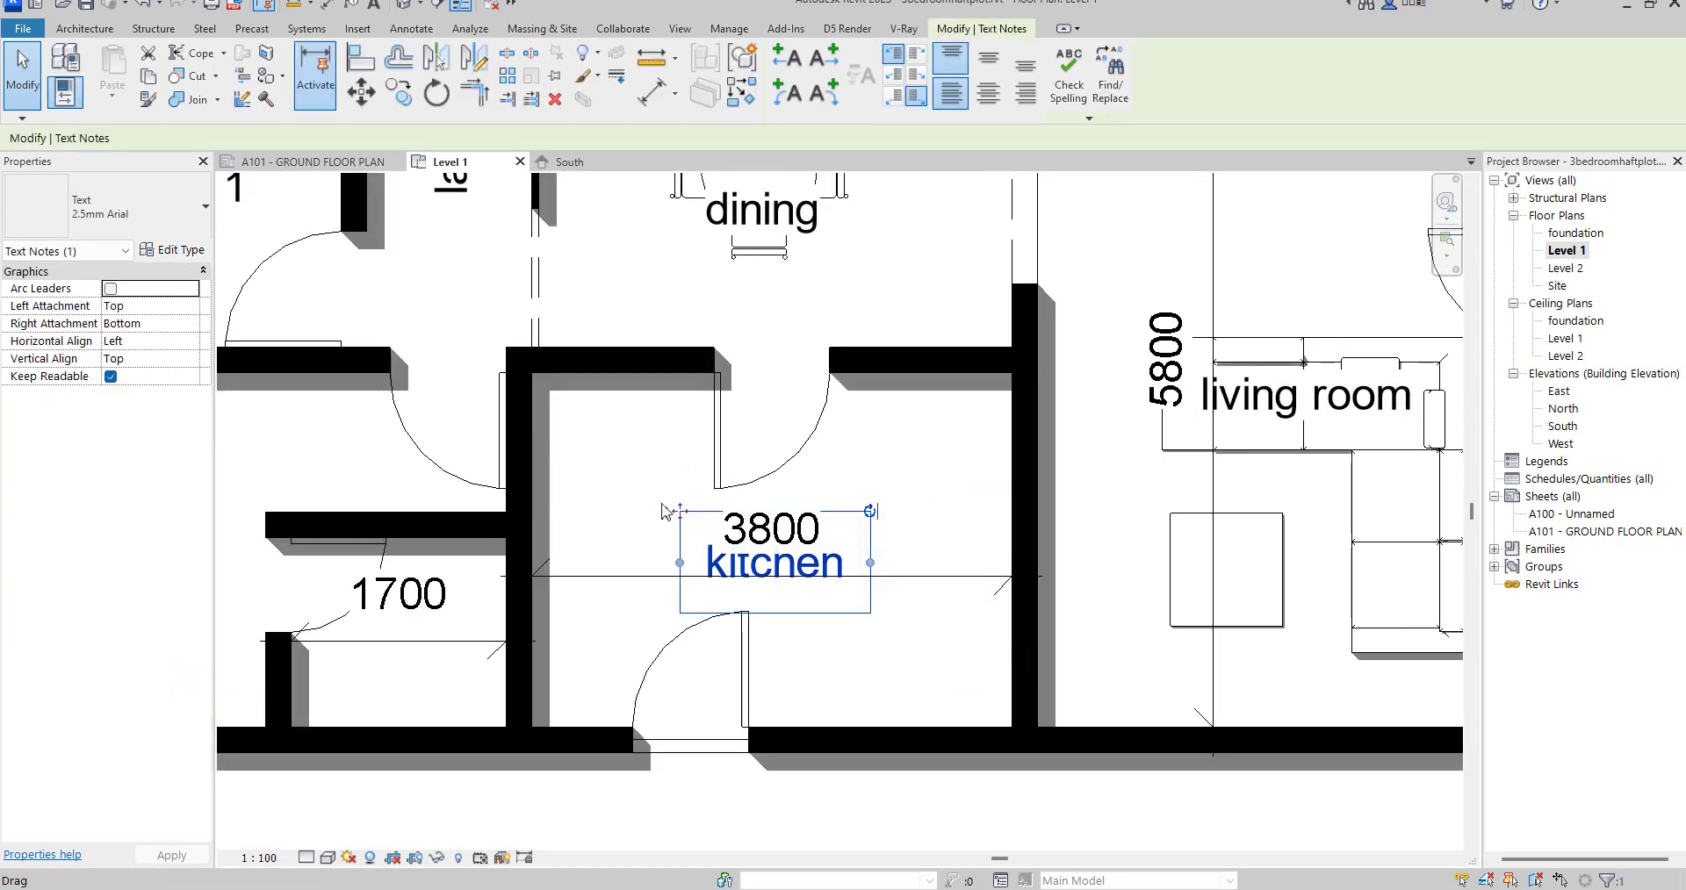
{"action": "left_click_drag", "start_coordinate": [675, 516], "coordinate": [607, 551]}
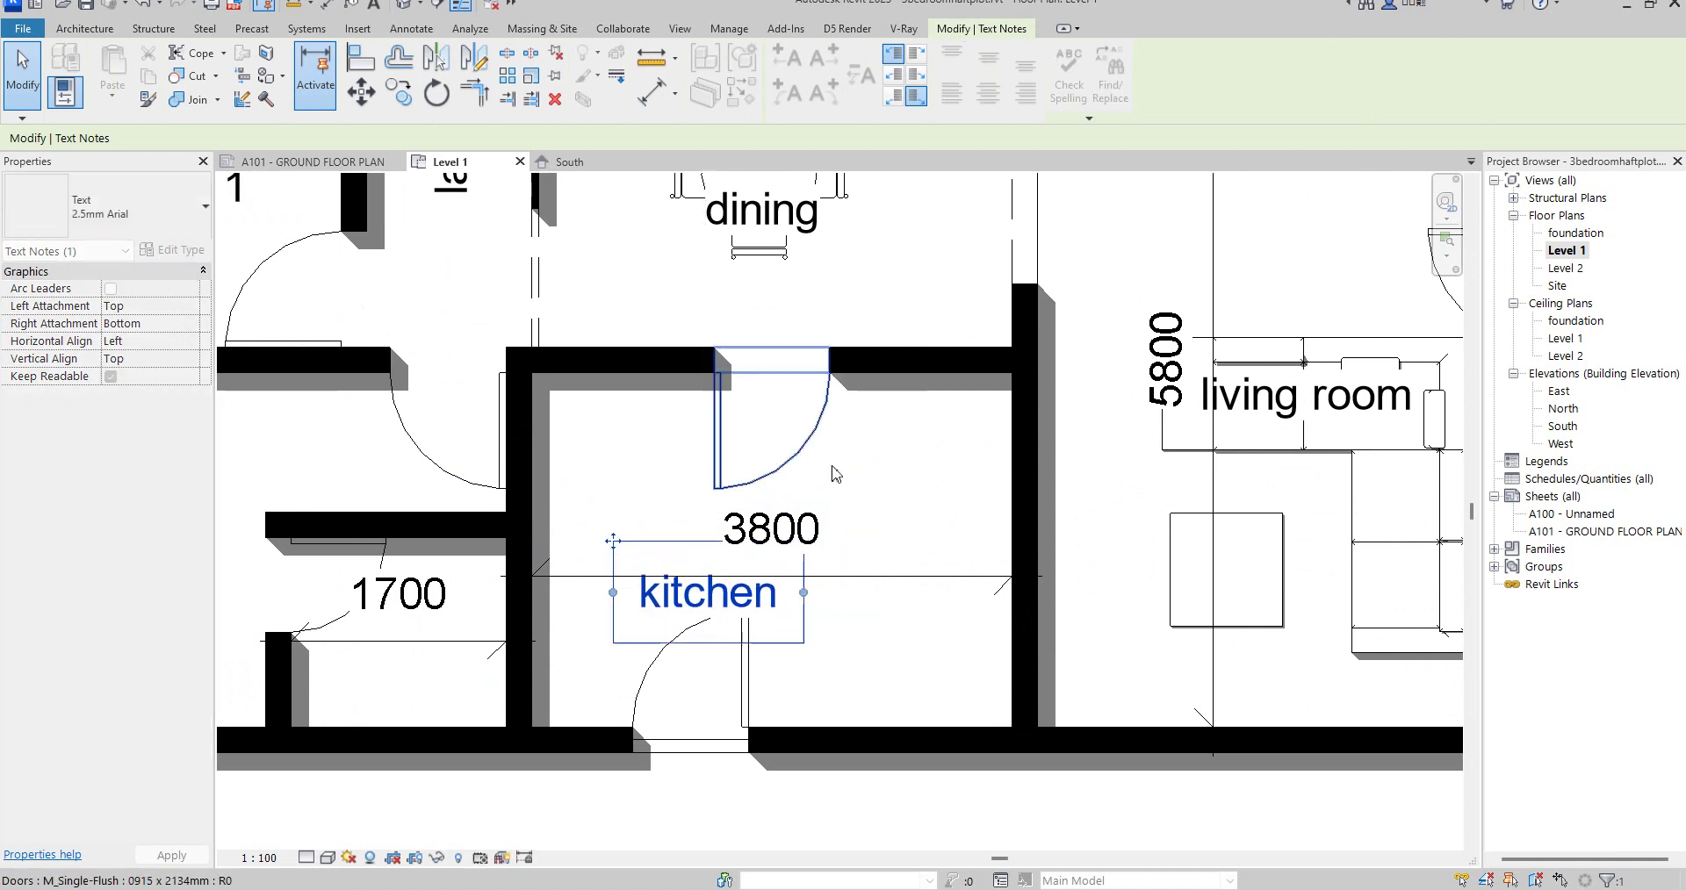
{"action": "left_click", "coordinate": [896, 477]}
{"action": "scroll", "coordinate": [896, 483], "scroll_direction": "down", "scroll_amount": 5}
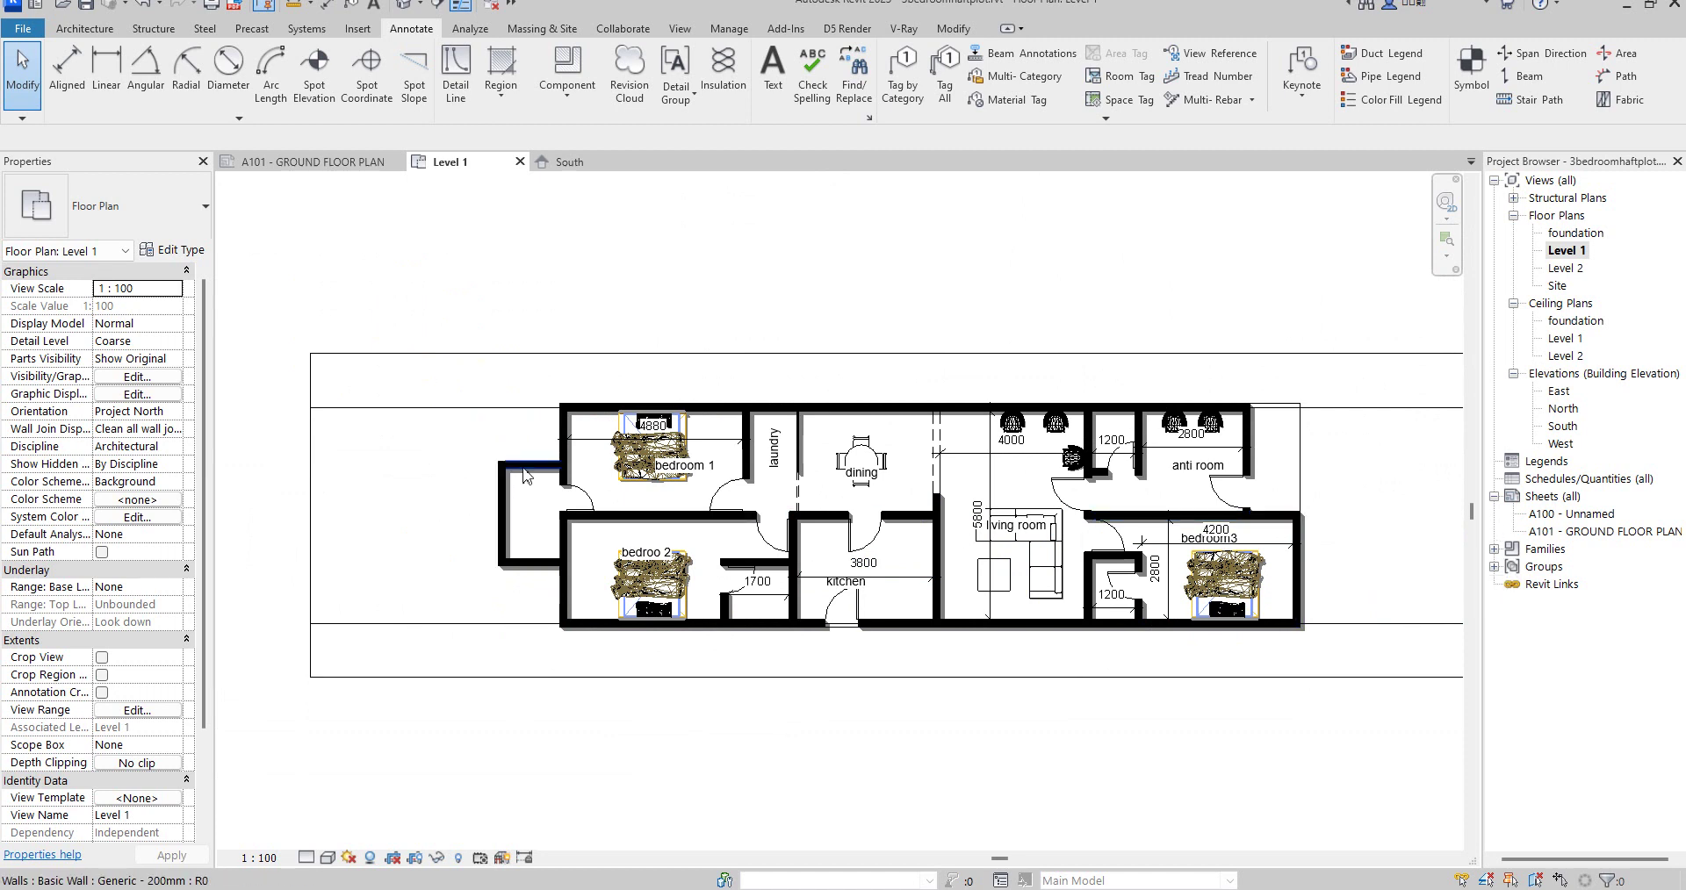
{"action": "scroll", "coordinate": [597, 586], "scroll_direction": "up", "scroll_amount": 3}
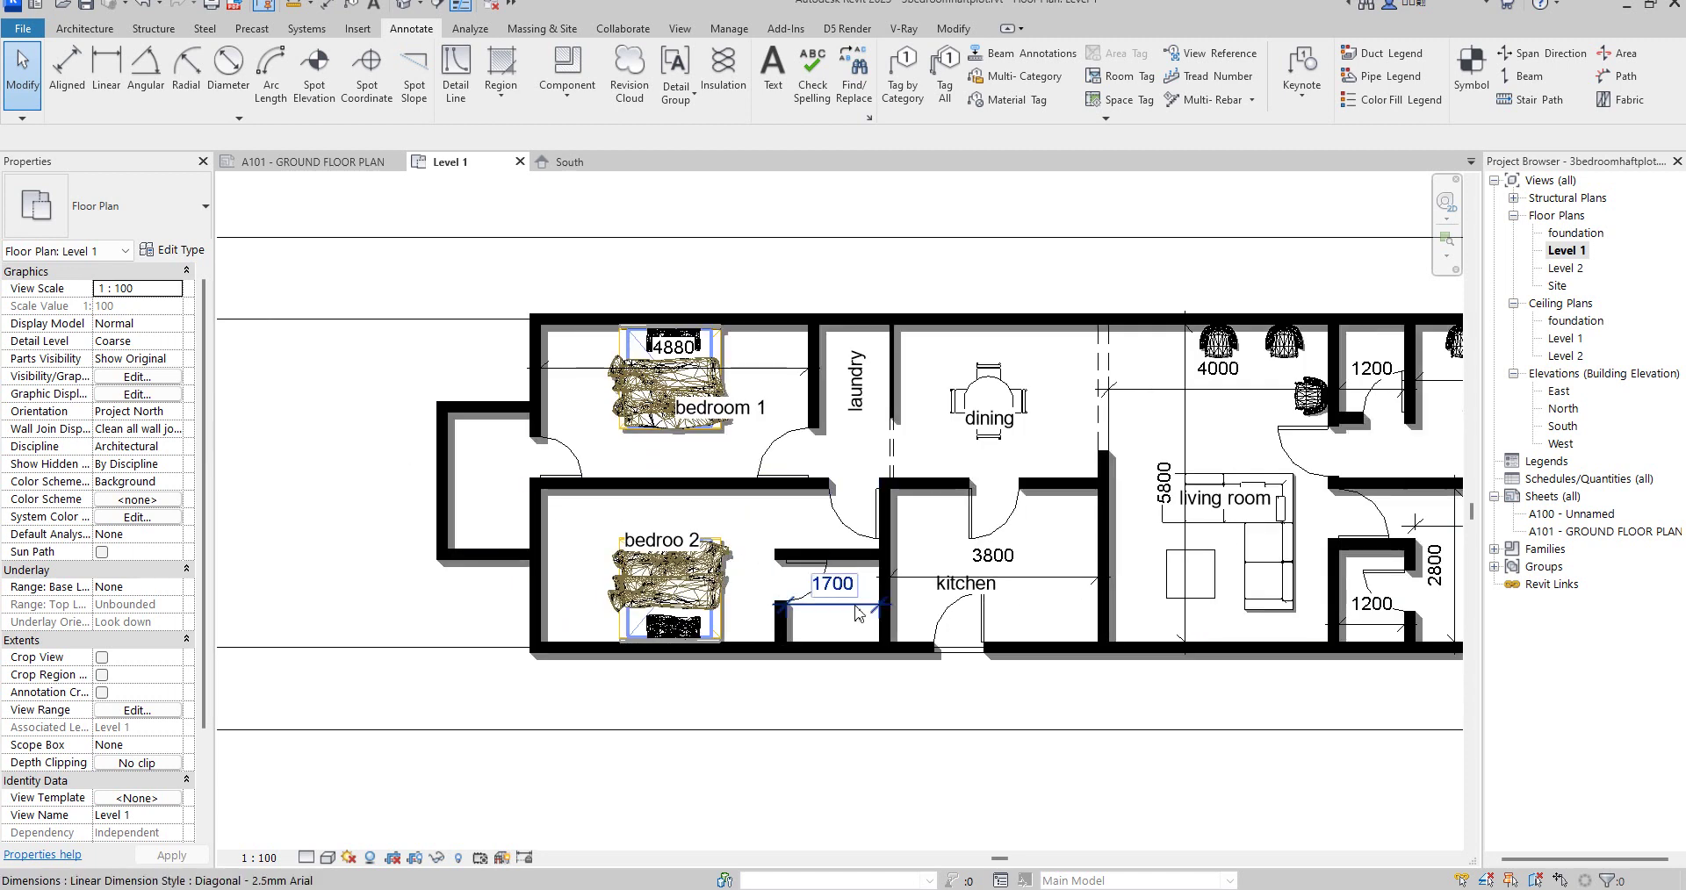
{"action": "scroll", "coordinate": [799, 606], "scroll_direction": "down", "scroll_amount": 2}
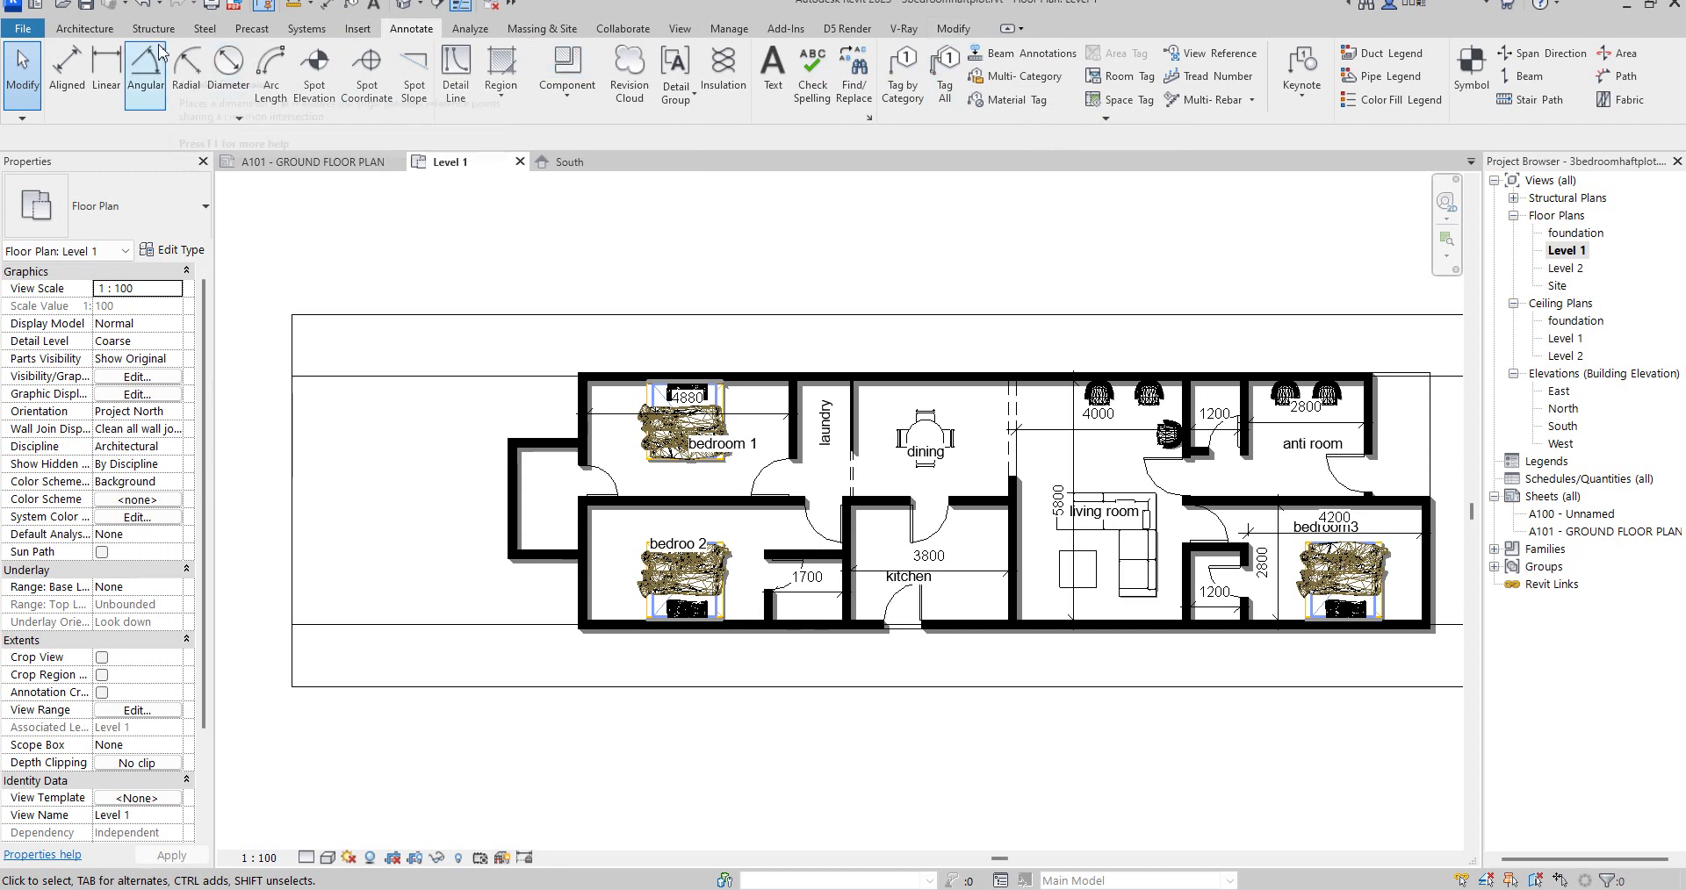
{"action": "left_click", "coordinate": [77, 29]}
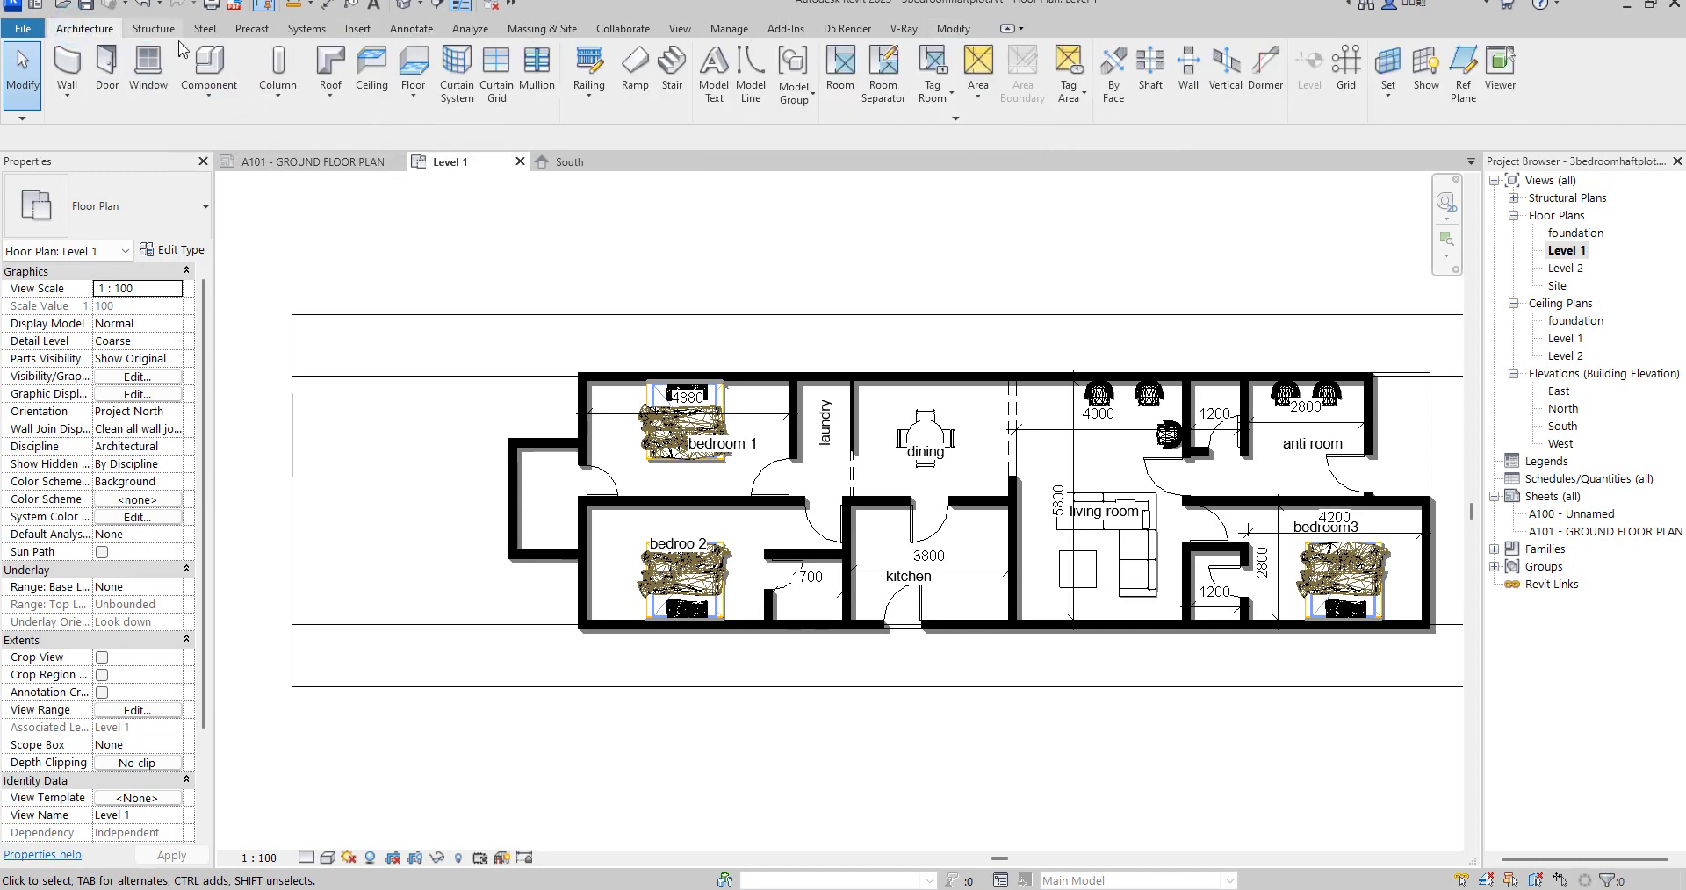
{"action": "left_click", "coordinate": [200, 75]}
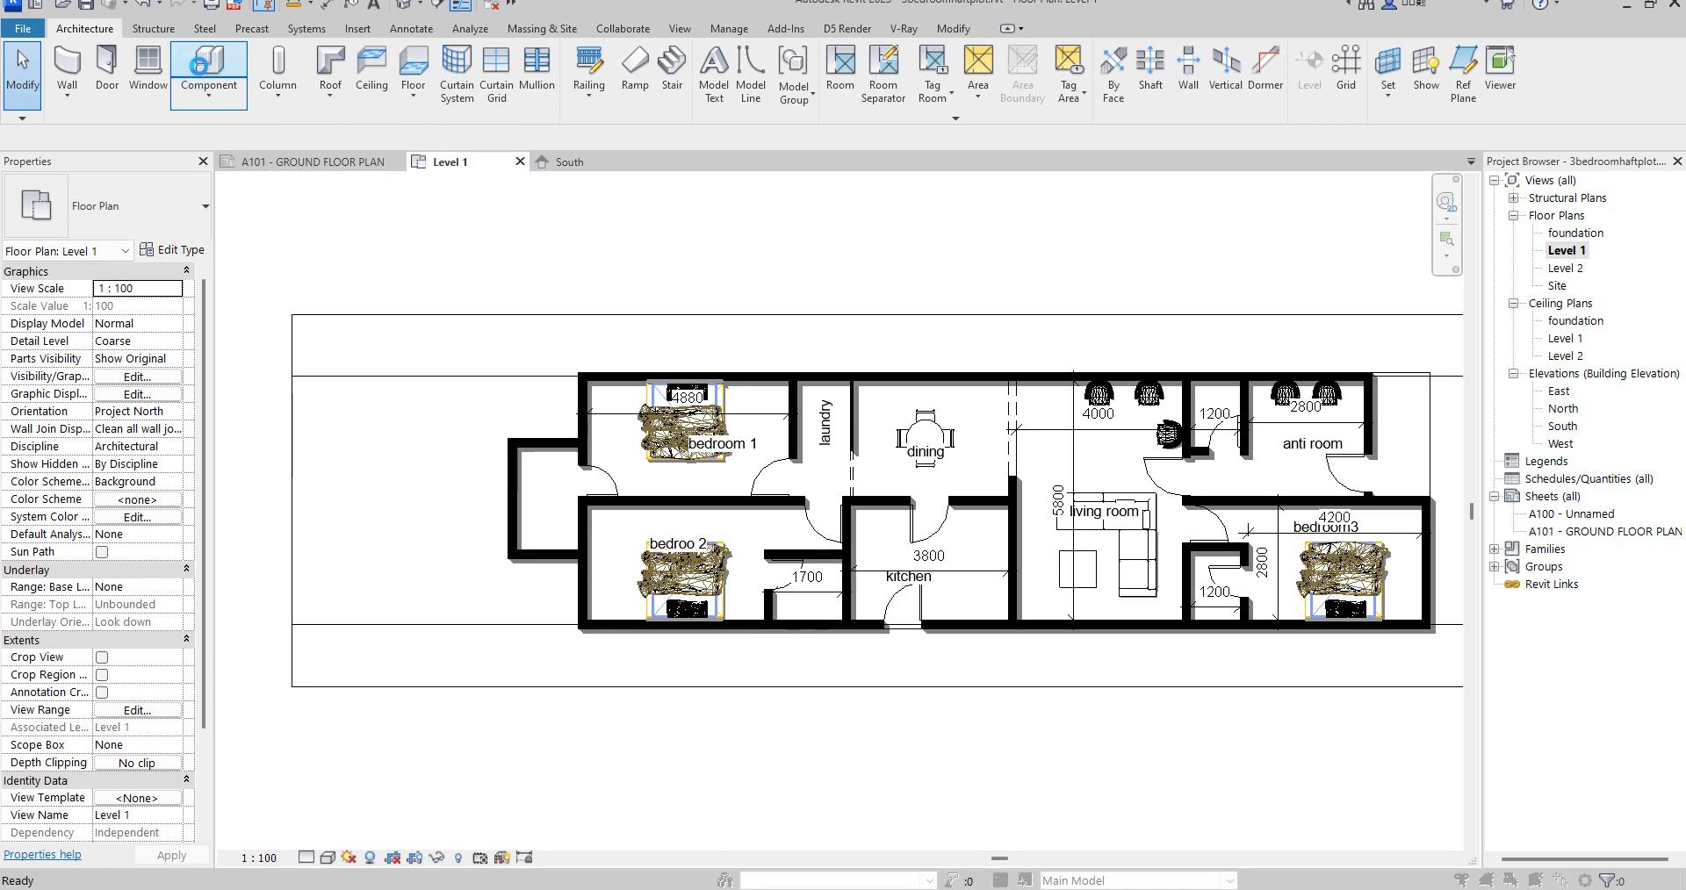
{"action": "left_click", "coordinate": [745, 406]}
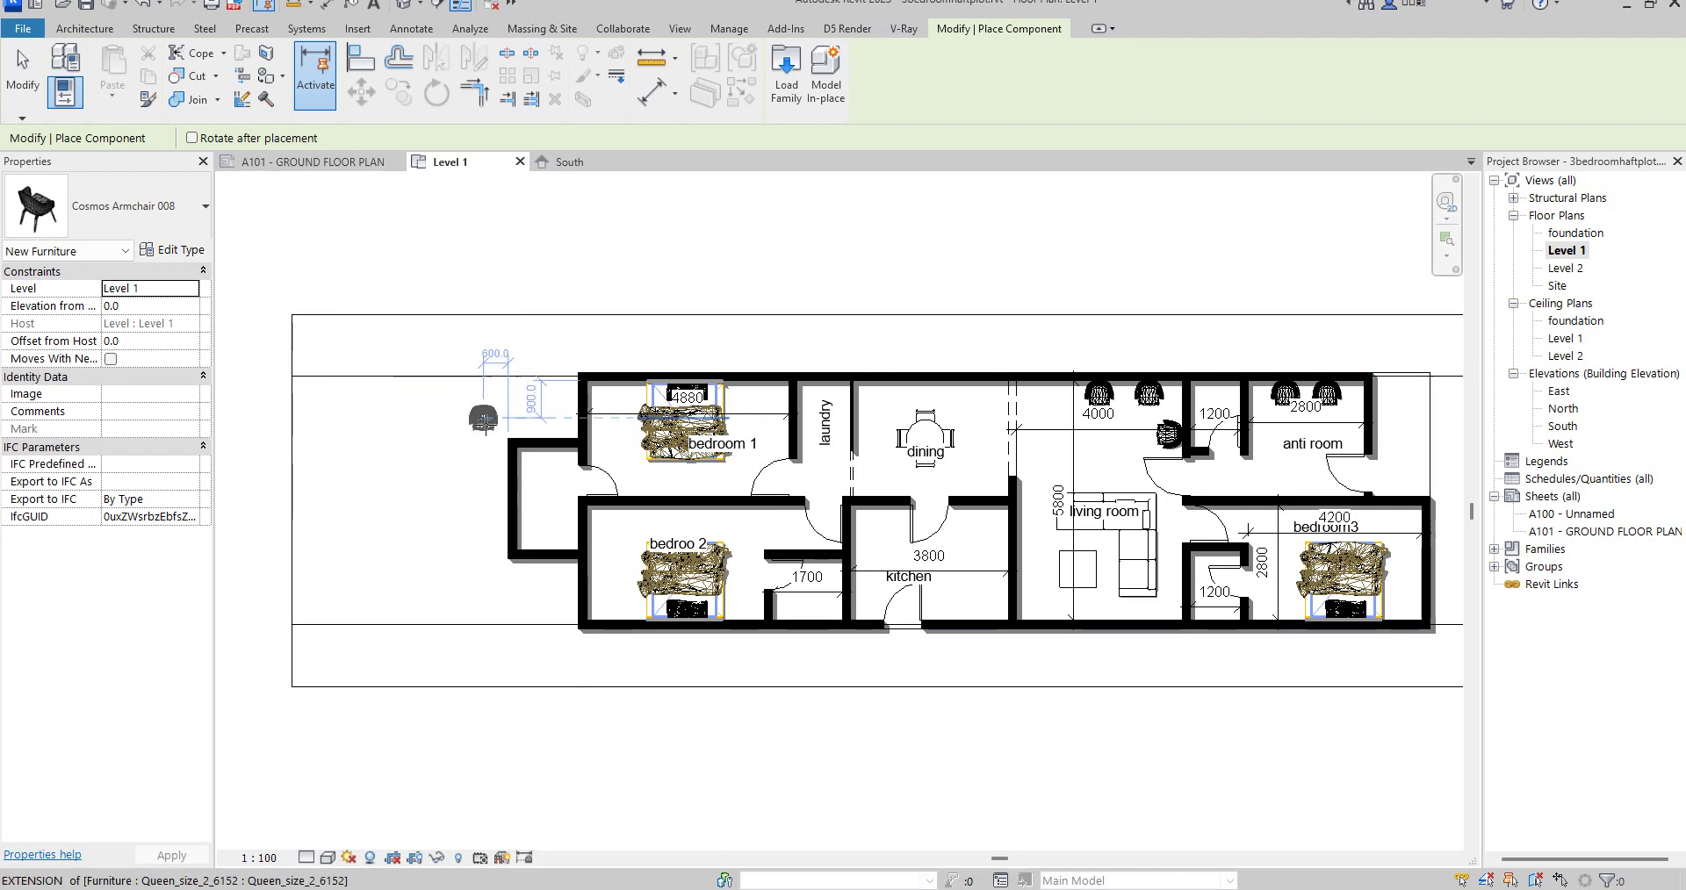
{"action": "scroll", "coordinate": [514, 444], "scroll_direction": "up", "scroll_amount": 2}
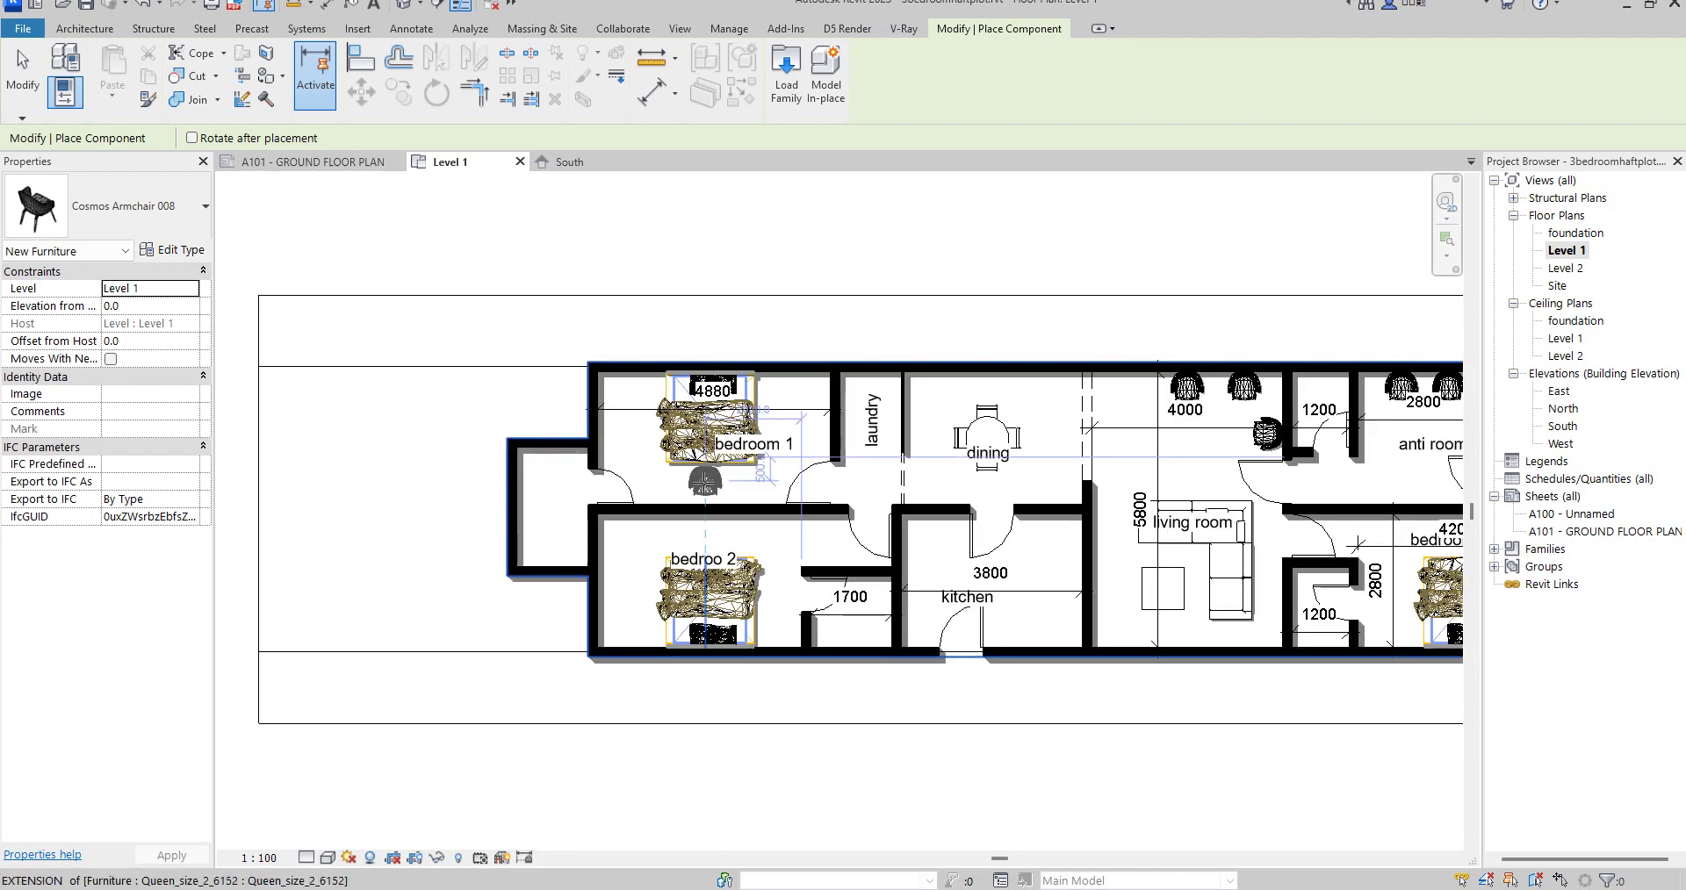
{"action": "key", "text": "Escape"}
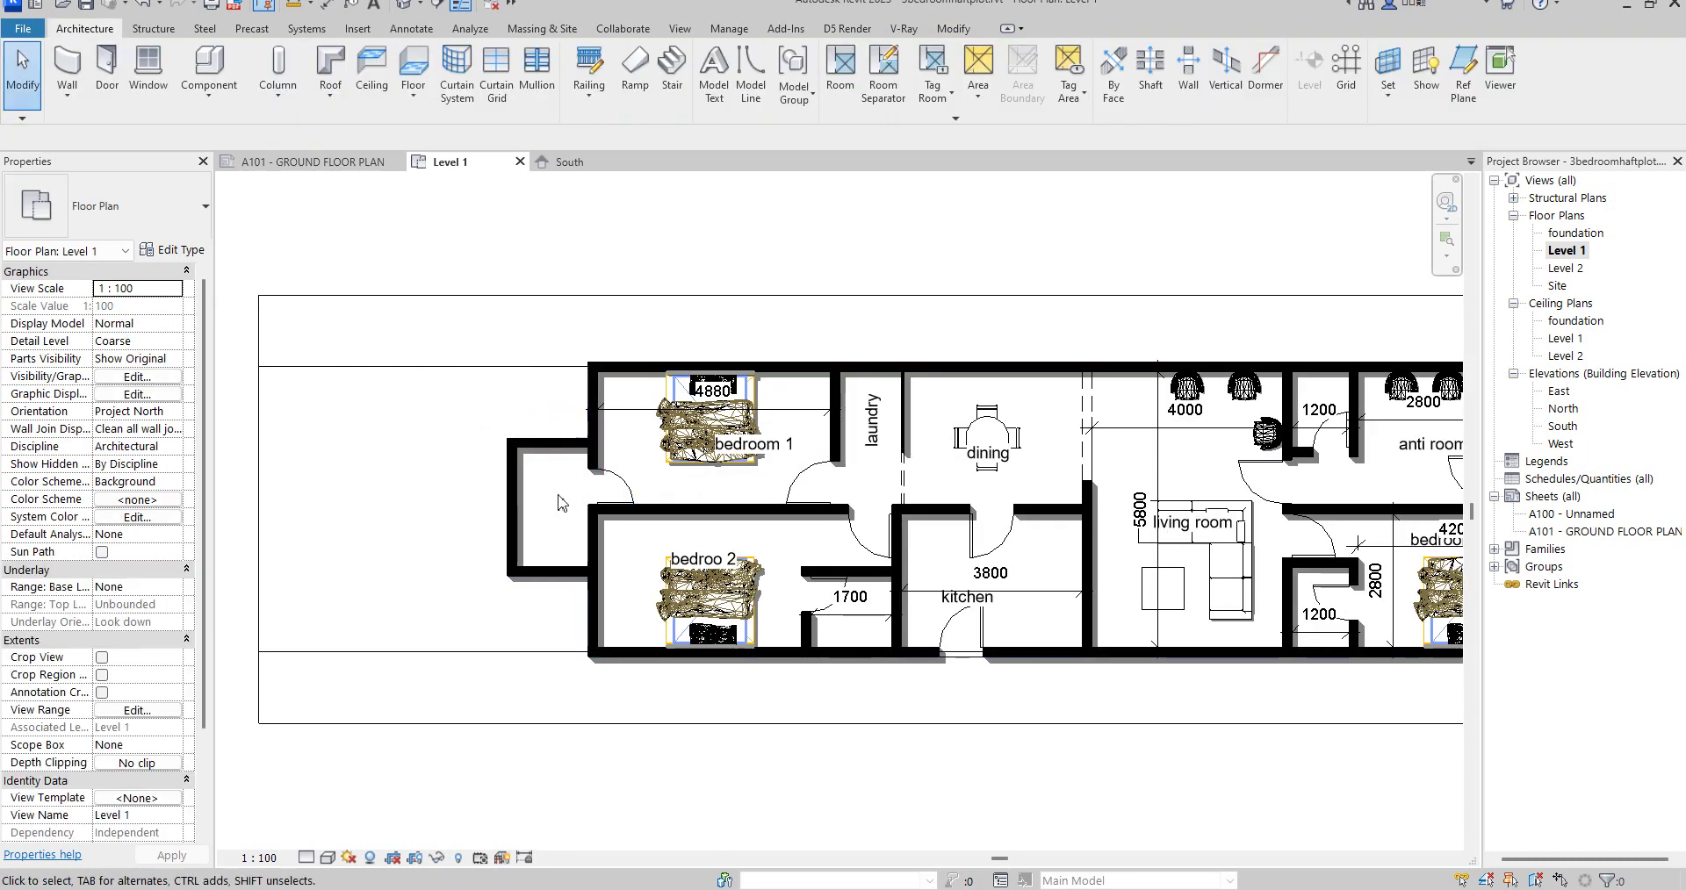
Step: Place a WC w Cistern (5), 540 x 360mm, against the lower wall of the projecting bathroom beside bedroom 1
{"action": "scroll", "coordinate": [558, 502], "scroll_direction": "up", "scroll_amount": 2}
{"action": "left_click", "coordinate": [211, 65]}
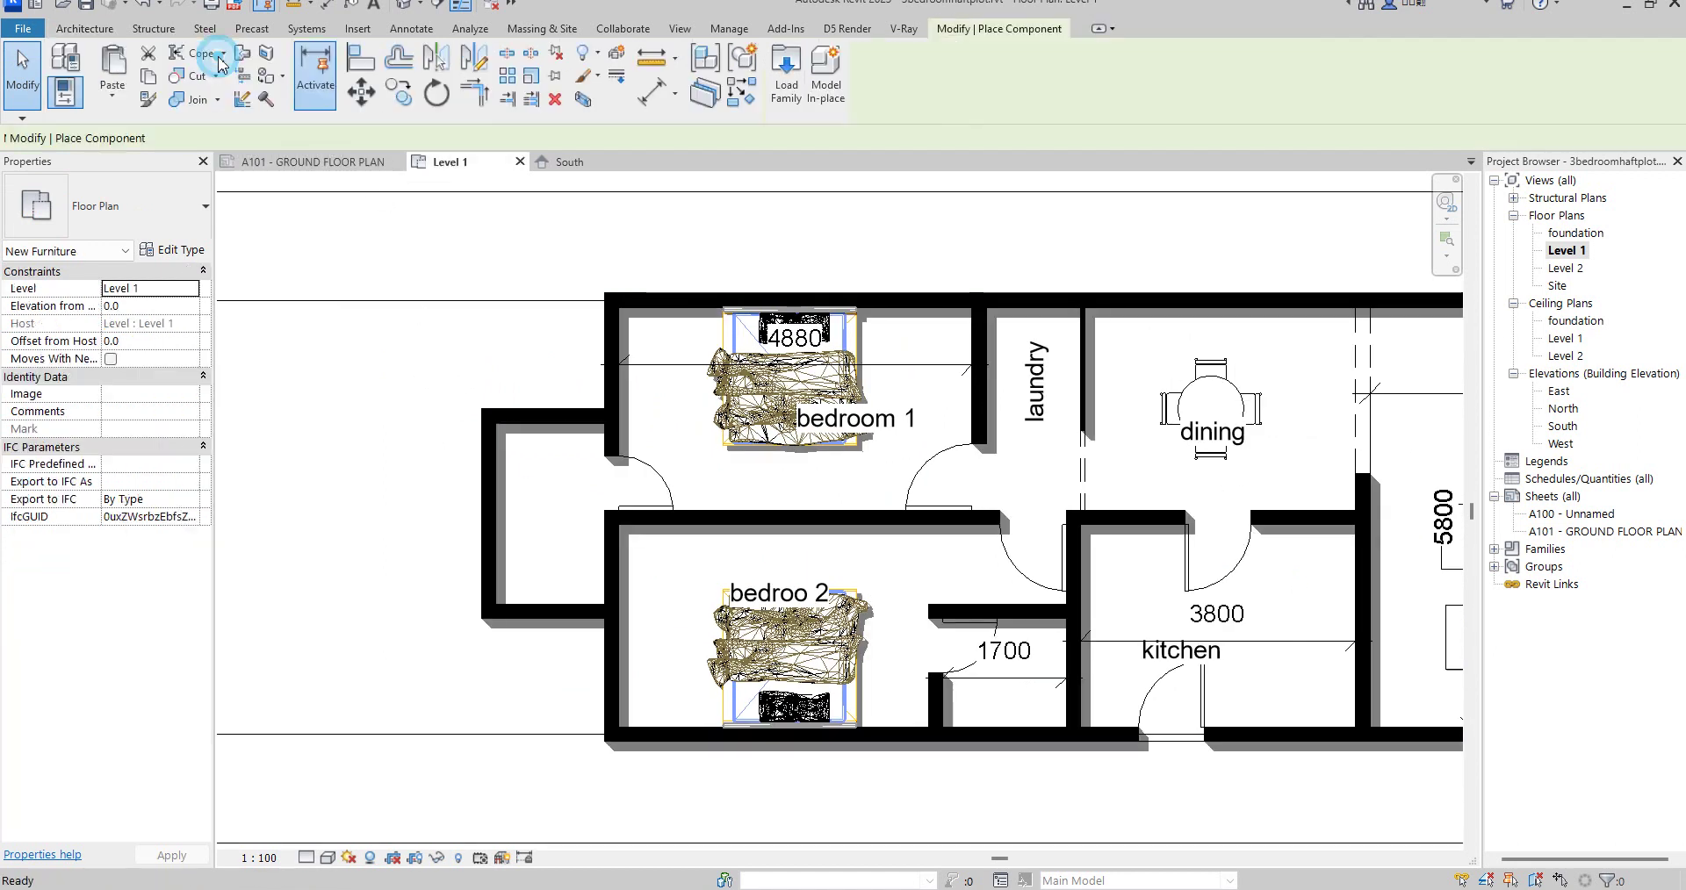
{"action": "left_click", "coordinate": [203, 207]}
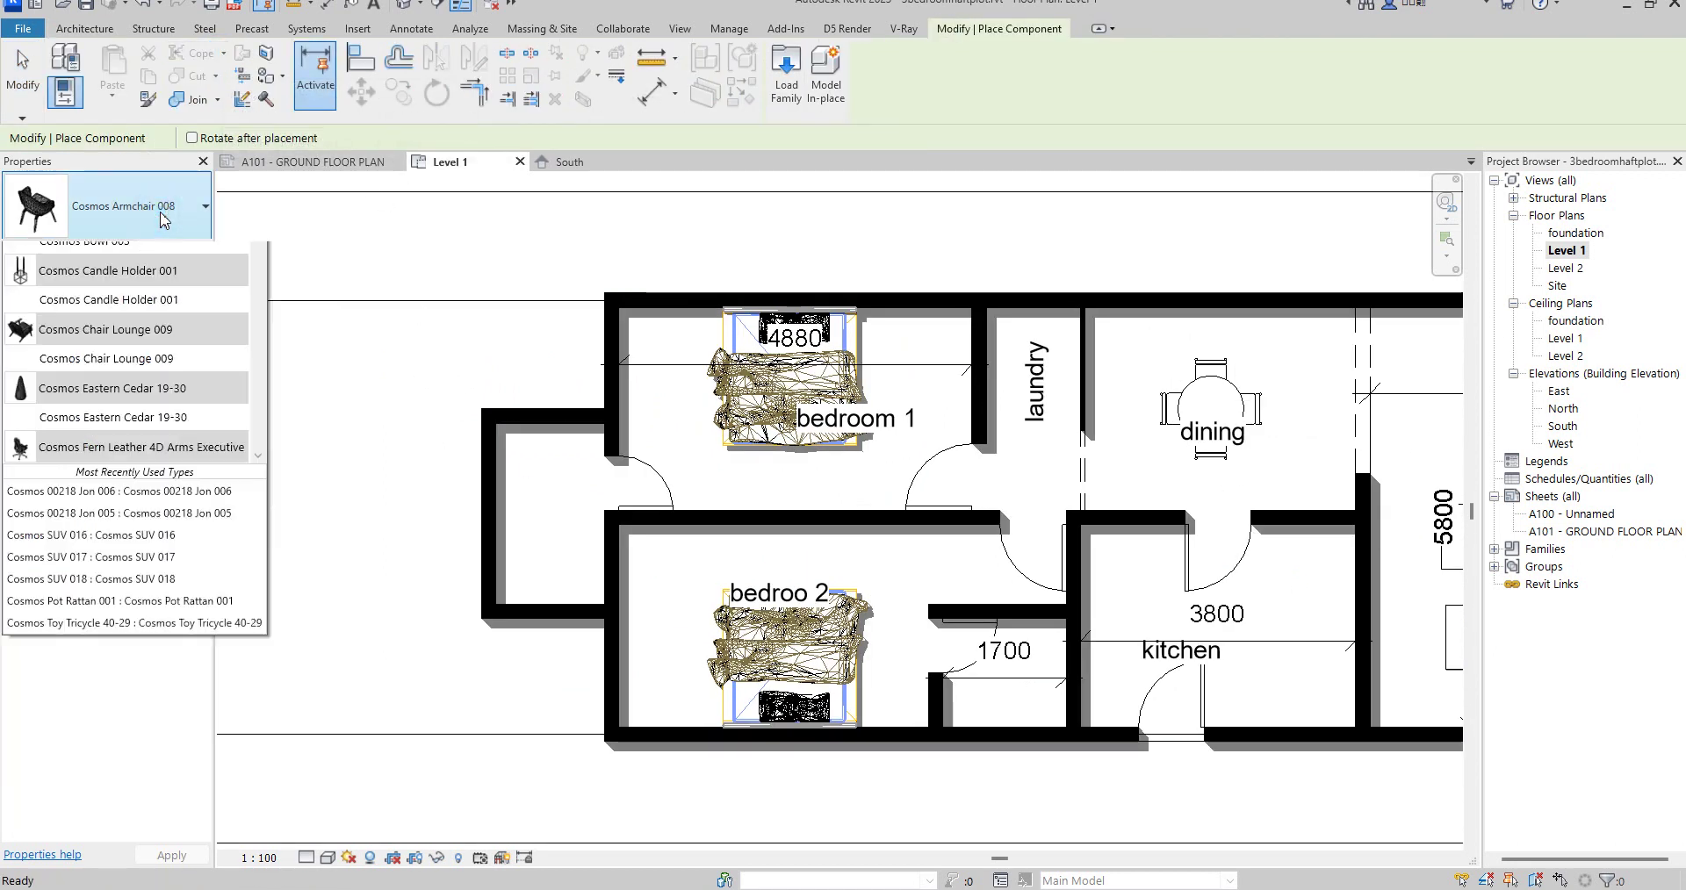
{"action": "left_click_drag", "start_coordinate": [255, 309], "coordinate": [261, 606]}
{"action": "left_click", "coordinate": [71, 569]}
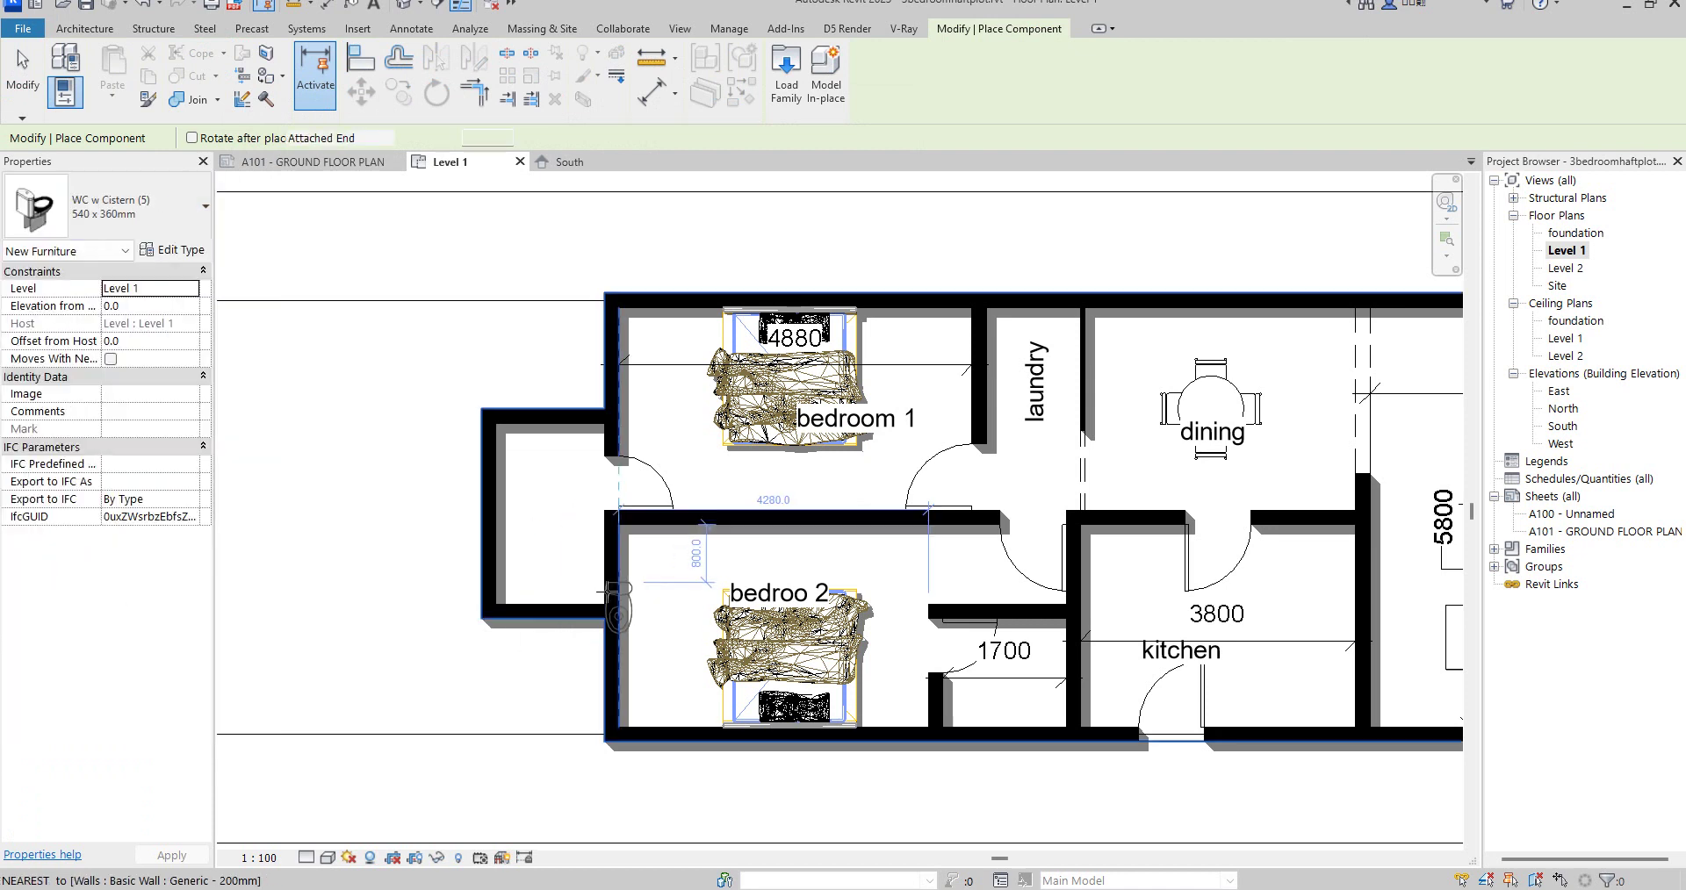
{"action": "scroll", "coordinate": [527, 579], "scroll_direction": "up", "scroll_amount": 3}
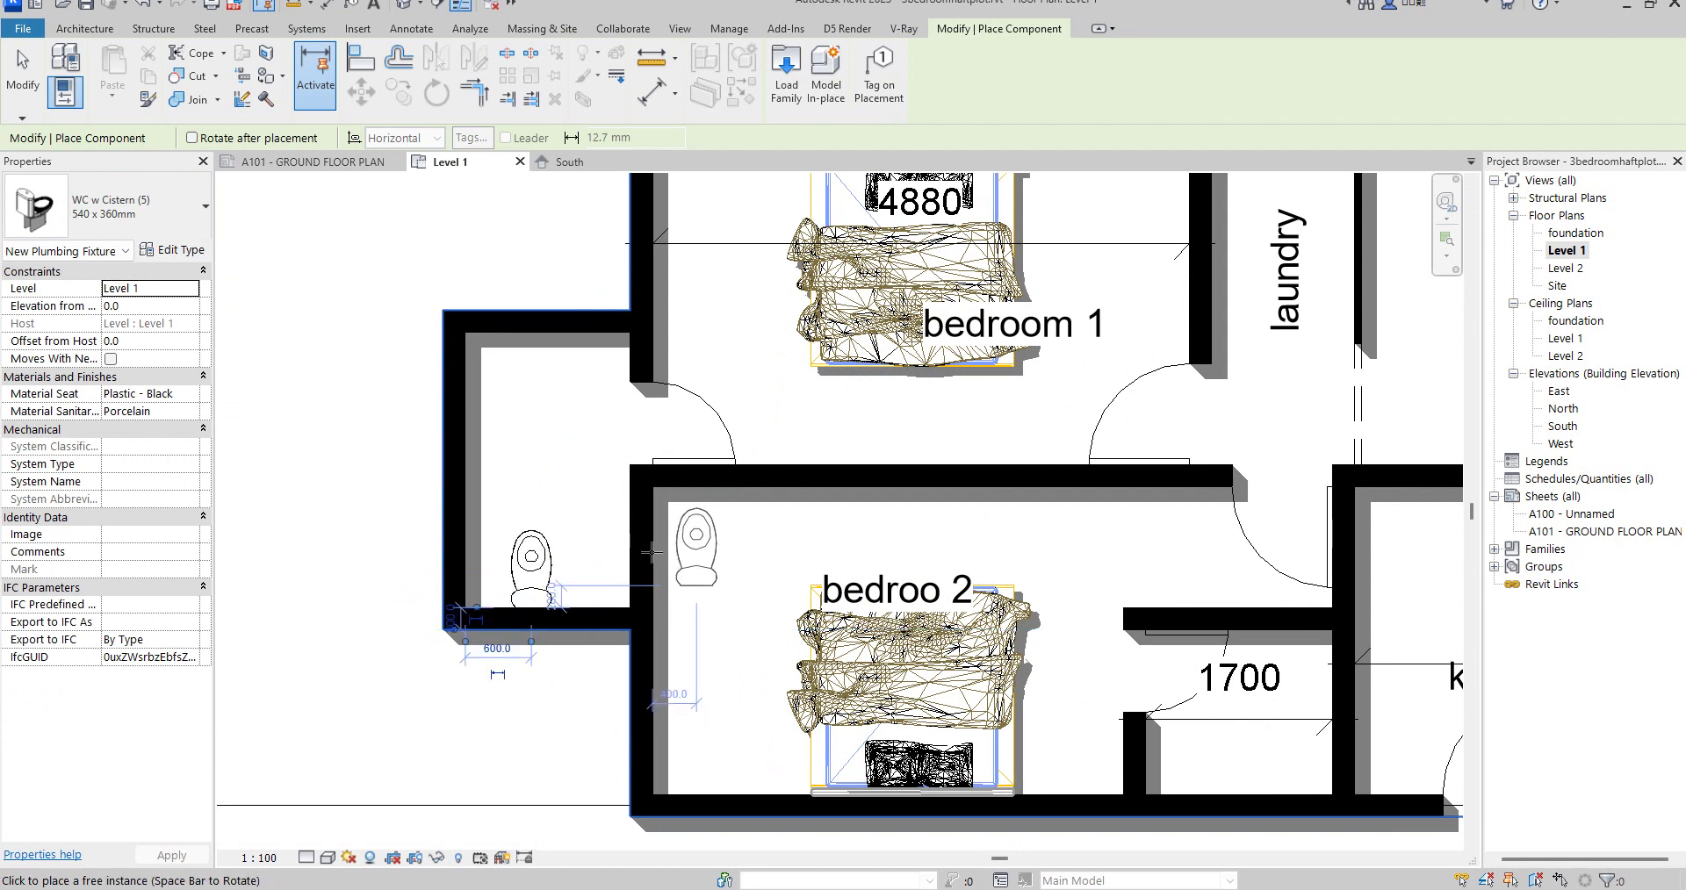
Step: Place the same WC against the lower outer wall in both the bedroom 2 and bedroom 3 bathrooms
{"action": "scroll", "coordinate": [535, 614], "scroll_direction": "down", "scroll_amount": 3}
{"action": "scroll", "coordinate": [885, 632], "scroll_direction": "up", "scroll_amount": 3}
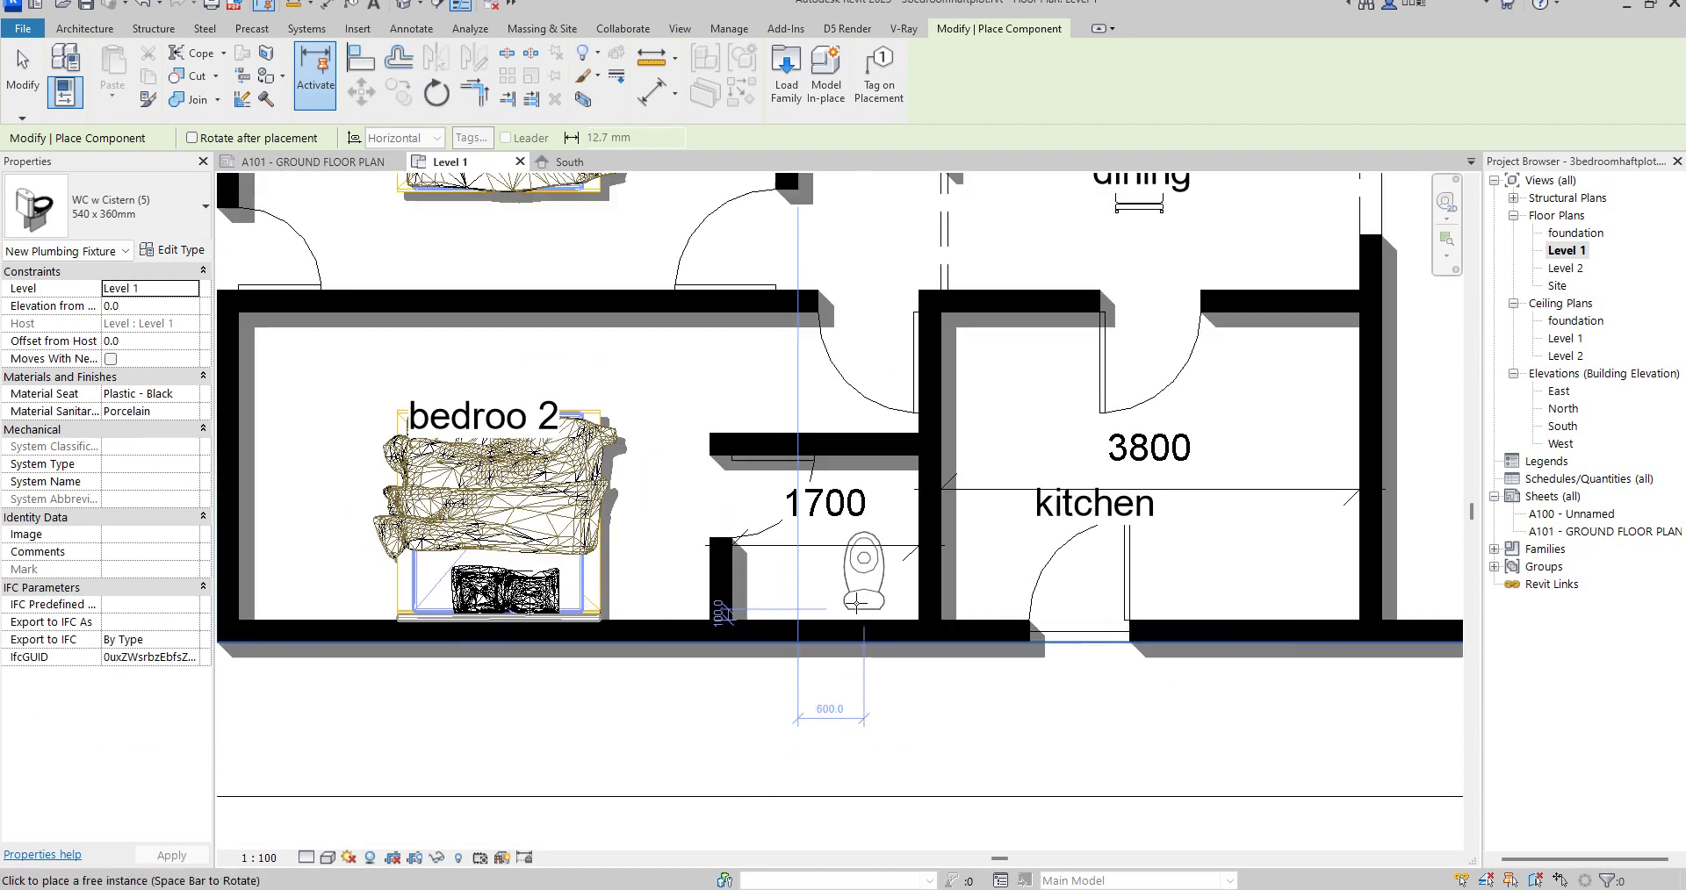
{"action": "scroll", "coordinate": [816, 627], "scroll_direction": "up", "scroll_amount": 1}
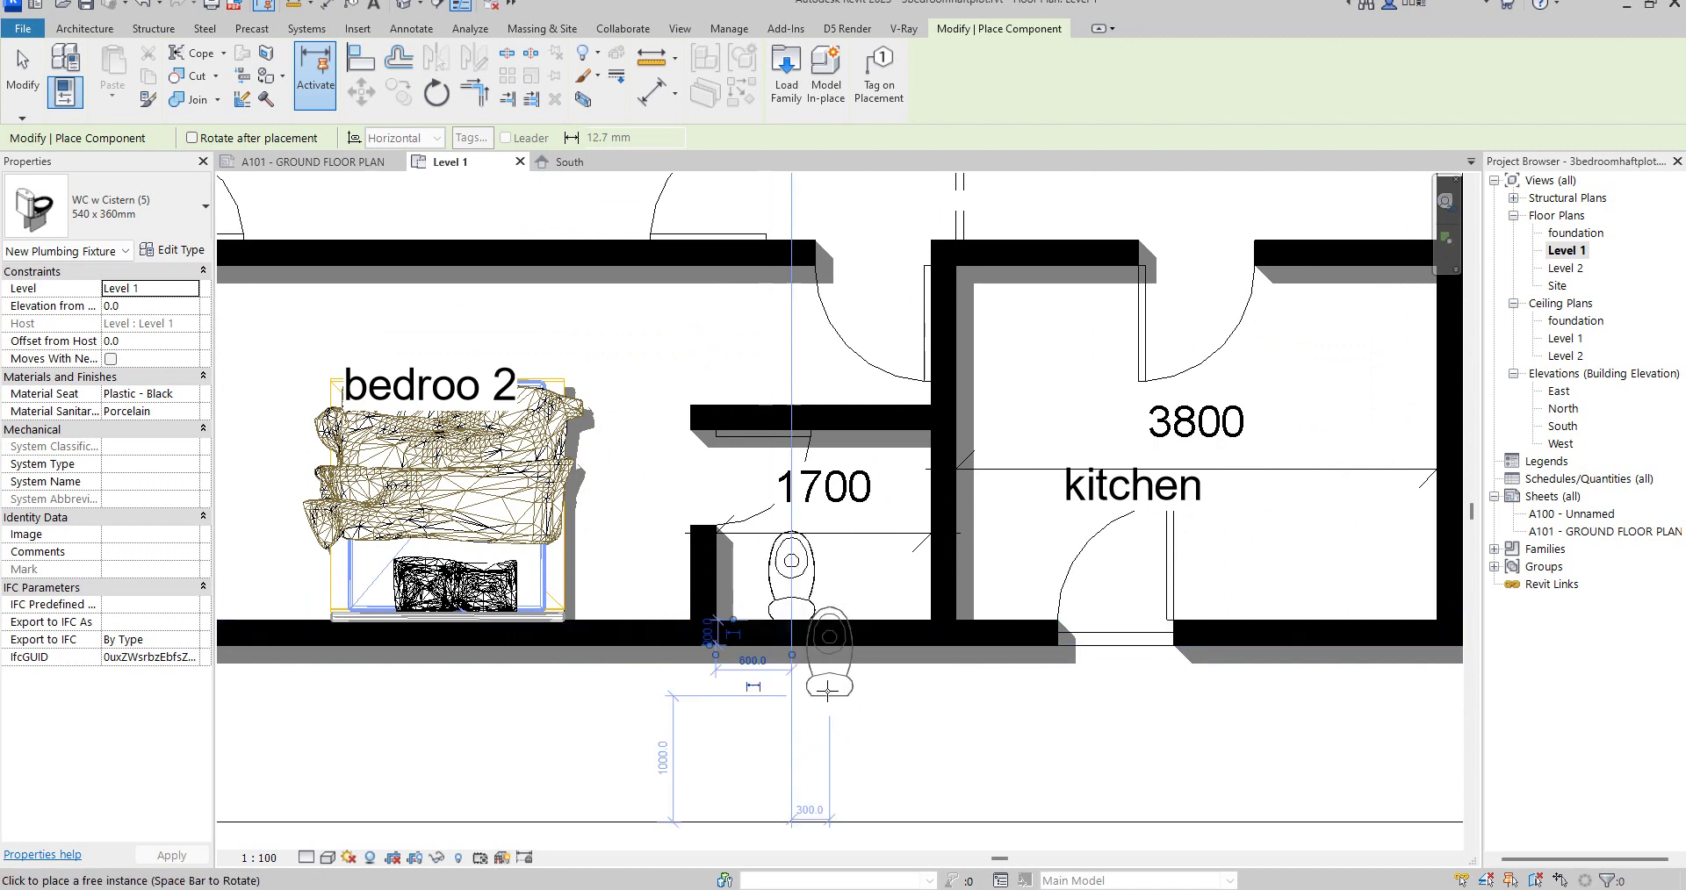
{"action": "scroll", "coordinate": [827, 691], "scroll_direction": "down", "scroll_amount": 4}
{"action": "scroll", "coordinate": [439, 681], "scroll_direction": "up", "scroll_amount": 1}
{"action": "scroll", "coordinate": [1075, 654], "scroll_direction": "up", "scroll_amount": 3}
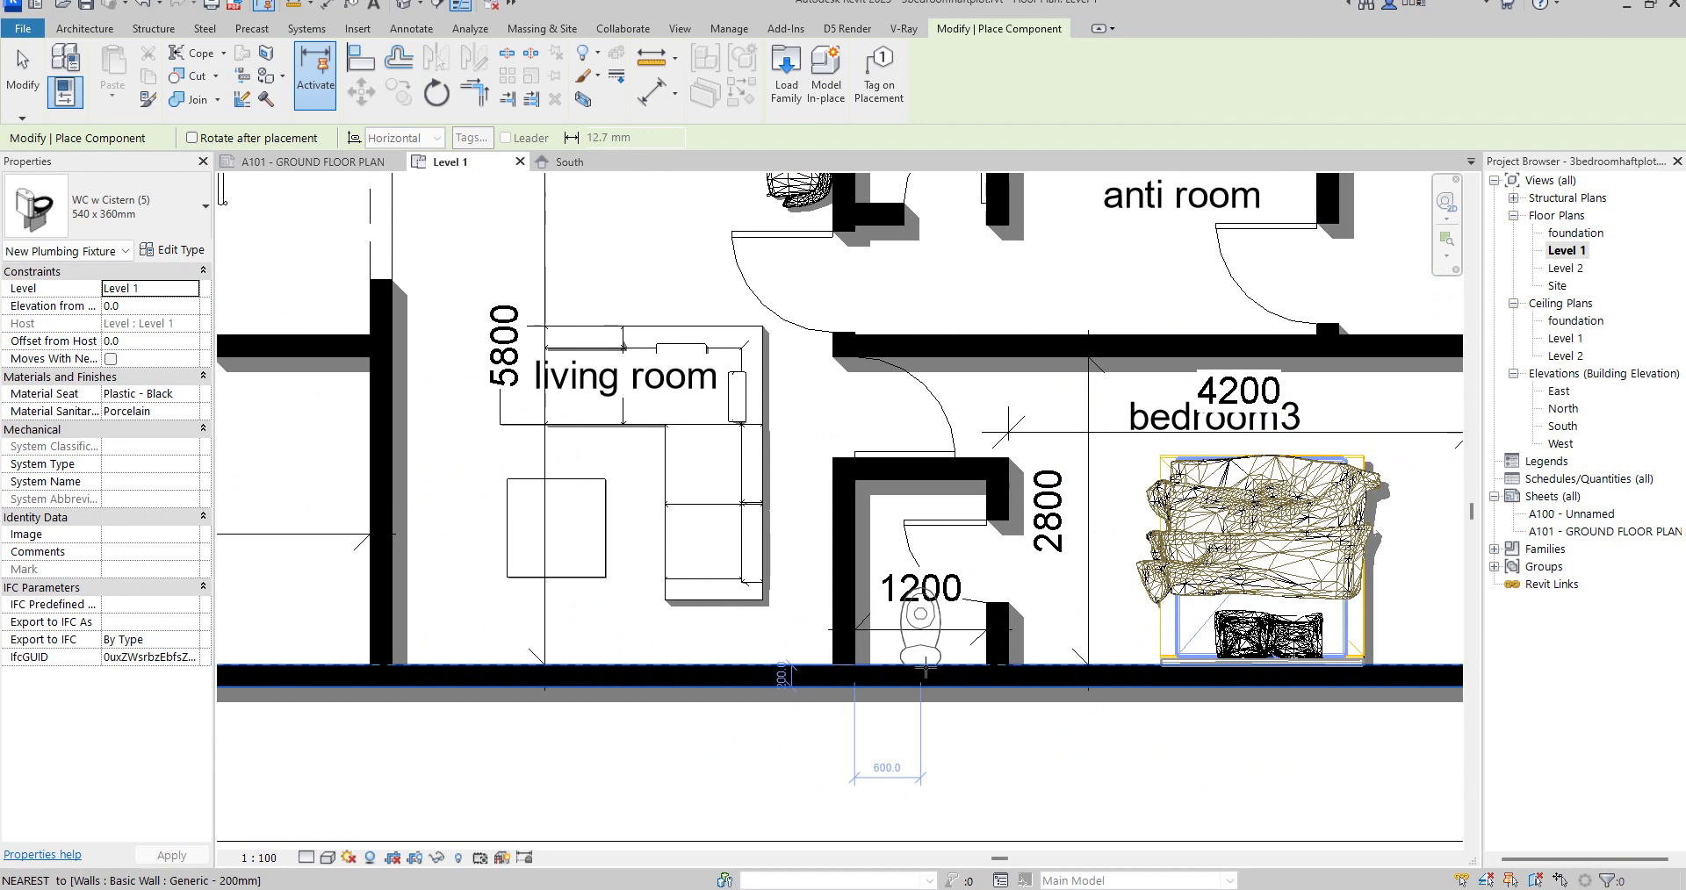
Step: Place a rotated WC against the upper wall of the toilet between the living room and anti room
{"action": "scroll", "coordinate": [926, 674], "scroll_direction": "down", "scroll_amount": 4}
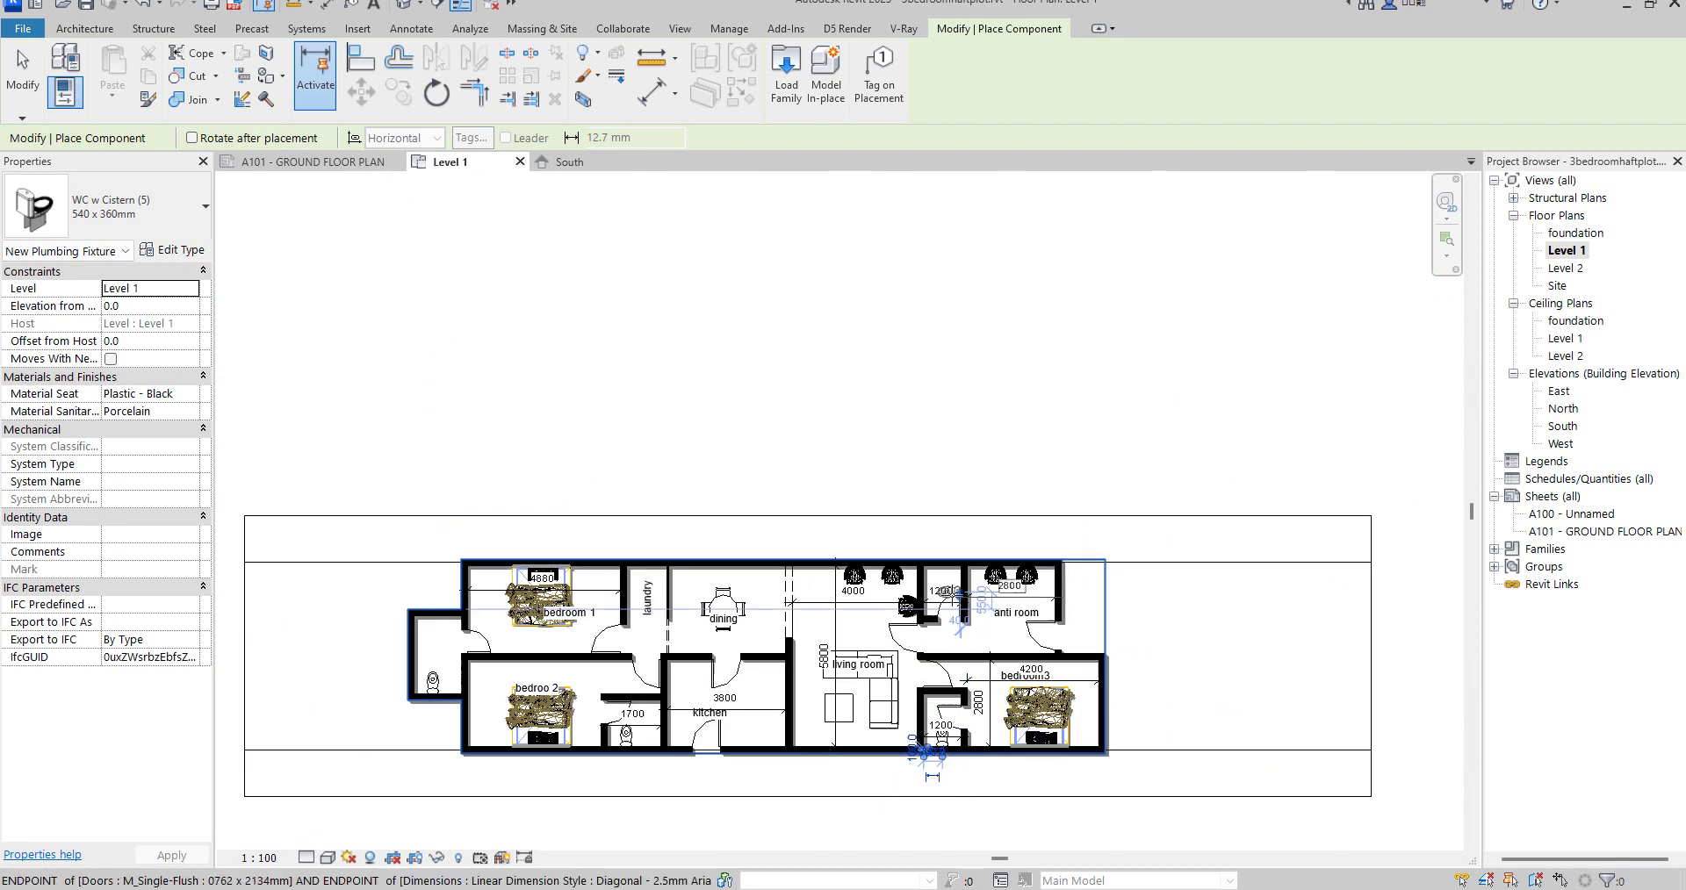
{"action": "scroll", "coordinate": [949, 590], "scroll_direction": "up", "scroll_amount": 5}
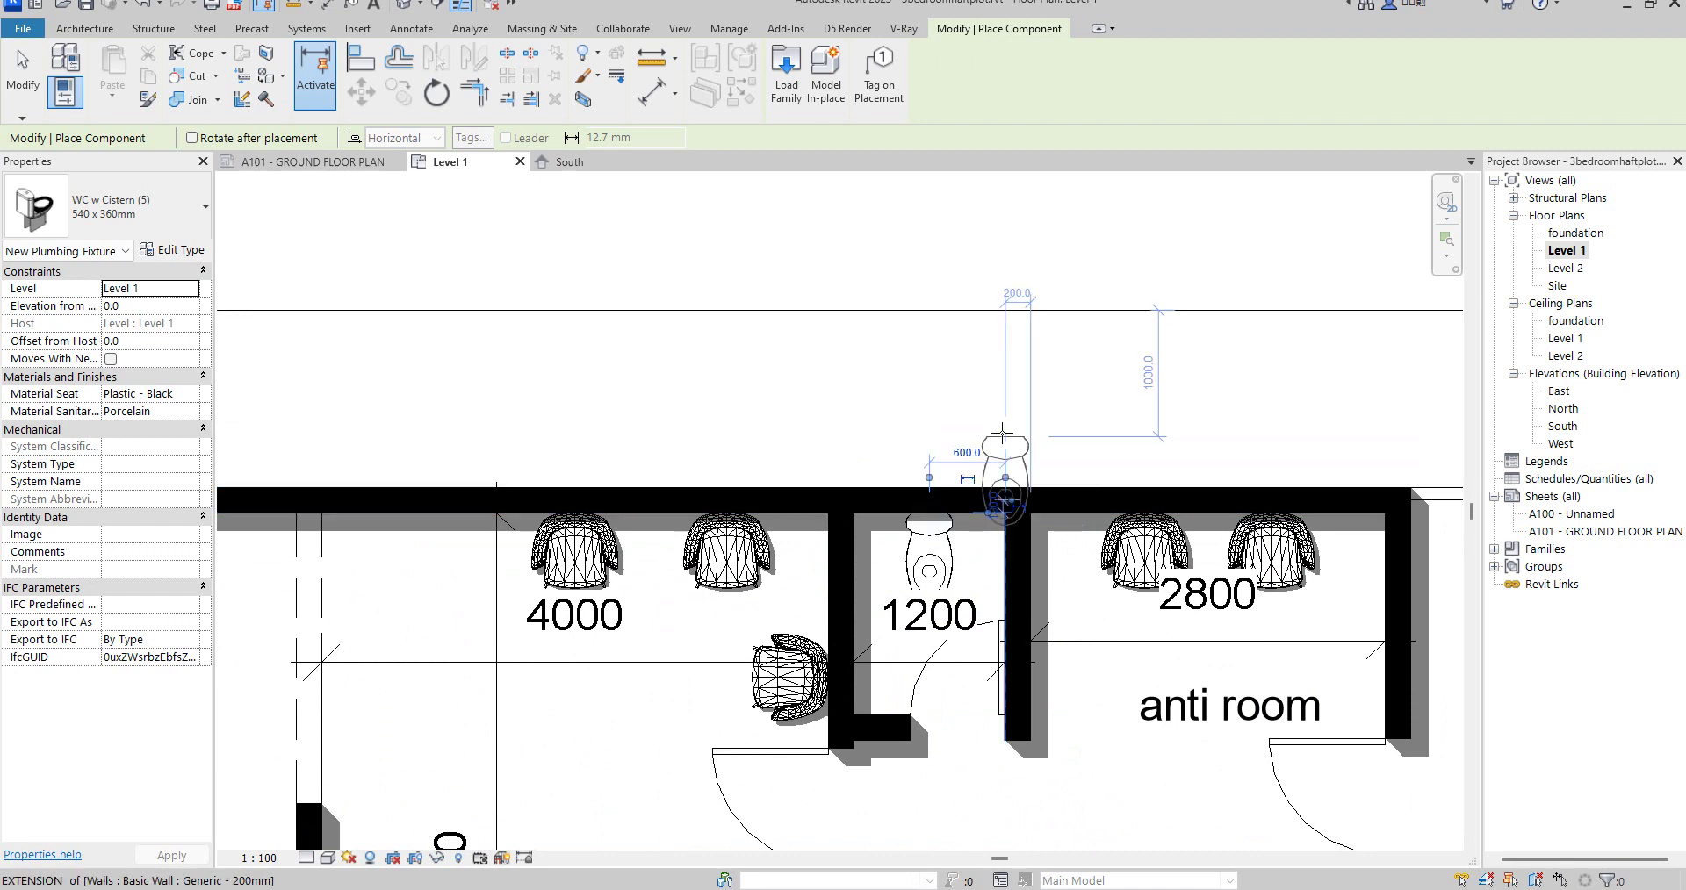
{"action": "scroll", "coordinate": [957, 478], "scroll_direction": "down", "scroll_amount": 3}
{"action": "scroll", "coordinate": [997, 452], "scroll_direction": "down", "scroll_amount": 4}
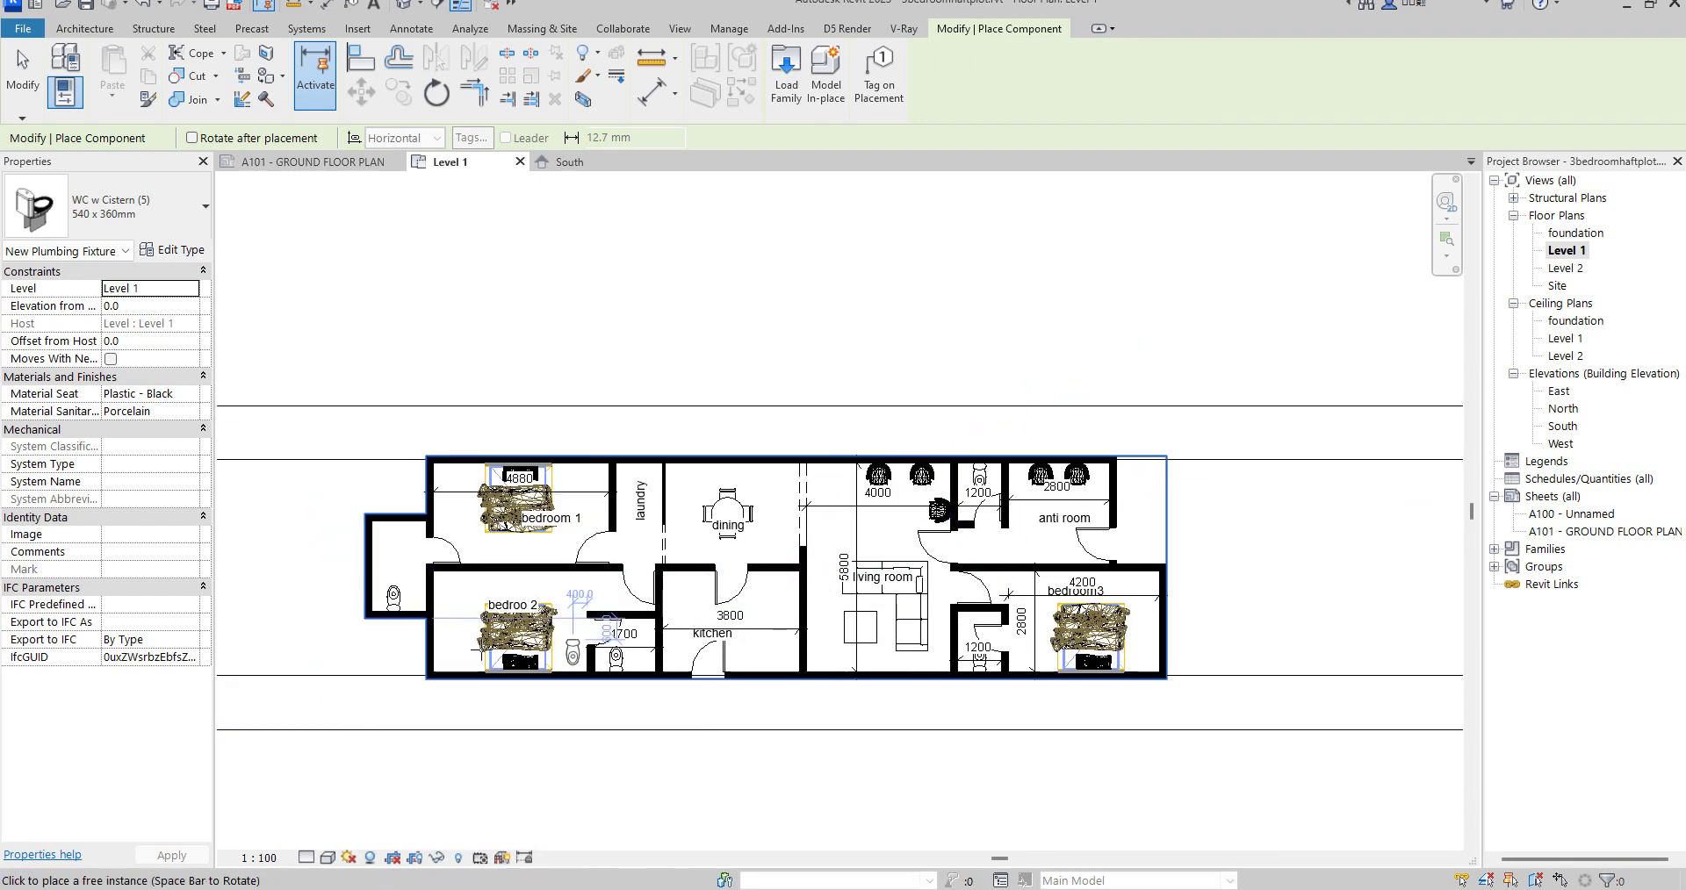
{"action": "key", "text": "Escape"}
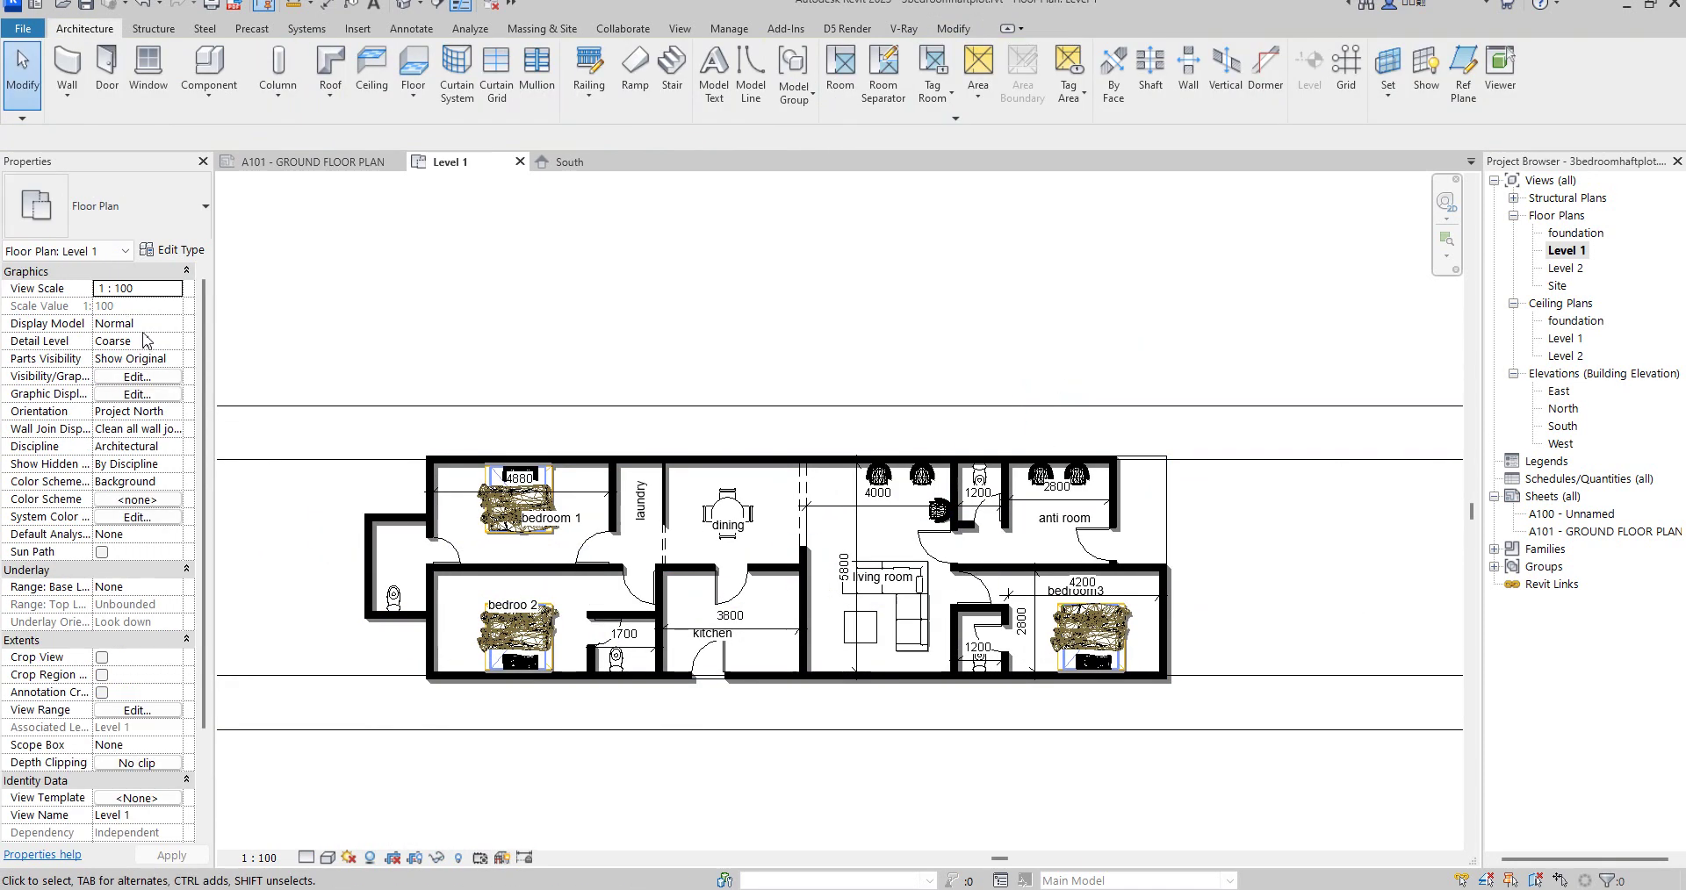
Step: Choose the M_Shower Stall-2D component and set its type dimensions to a depth and width of 750
{"action": "left_click", "coordinate": [209, 63]}
{"action": "left_click", "coordinate": [147, 211]}
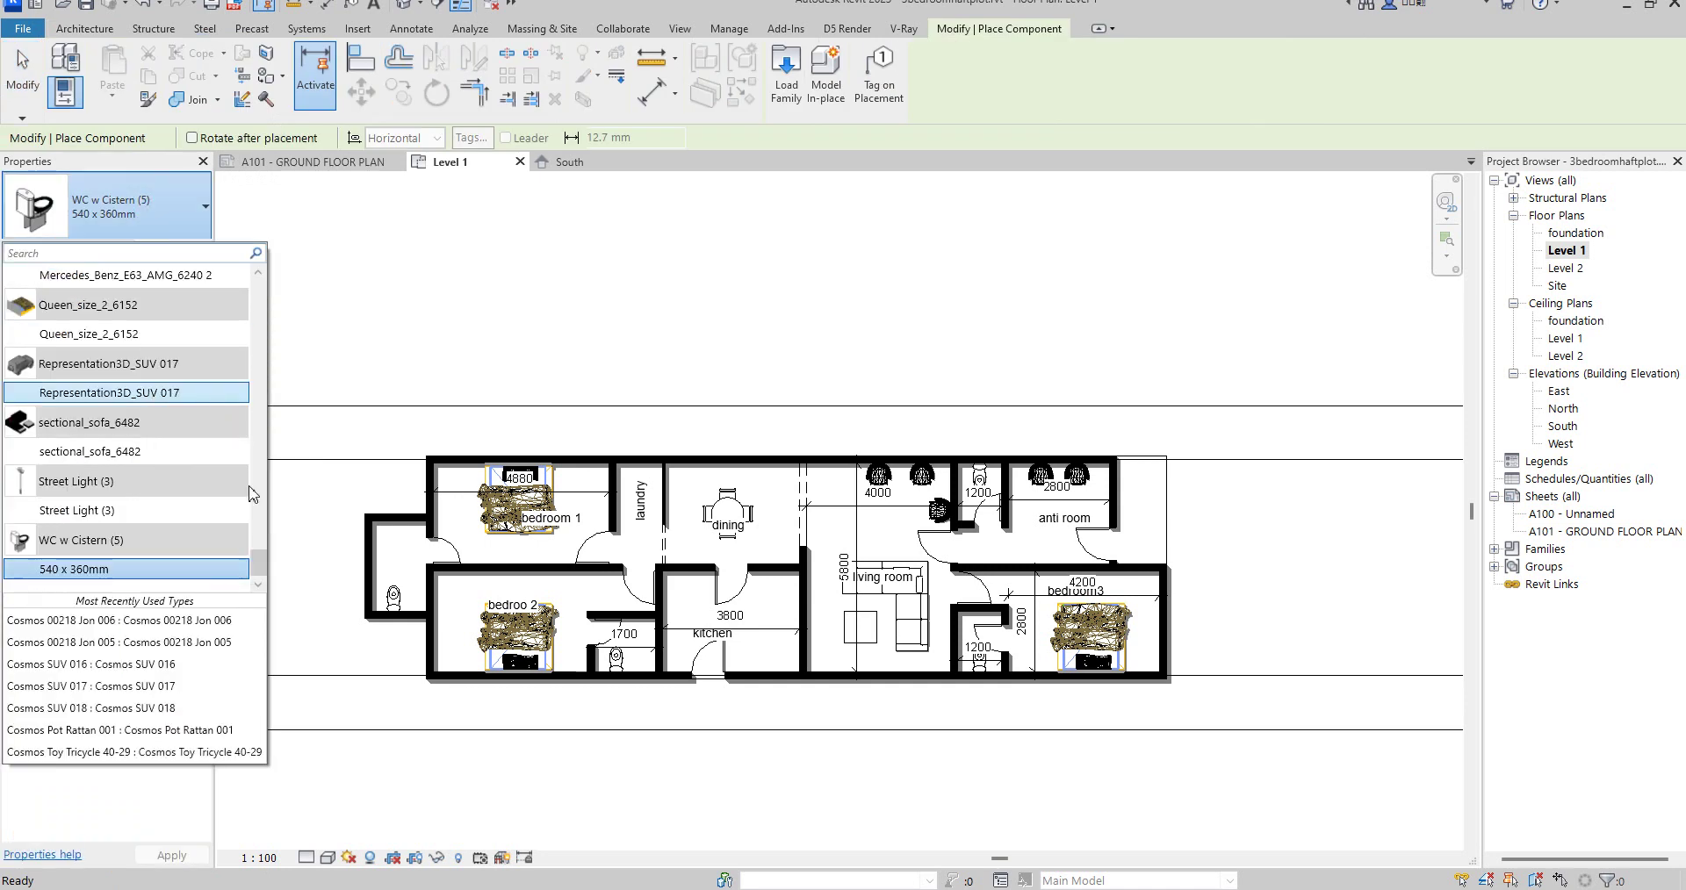
{"action": "left_click_drag", "start_coordinate": [259, 571], "coordinate": [267, 520]}
{"action": "left_click", "coordinate": [116, 448]}
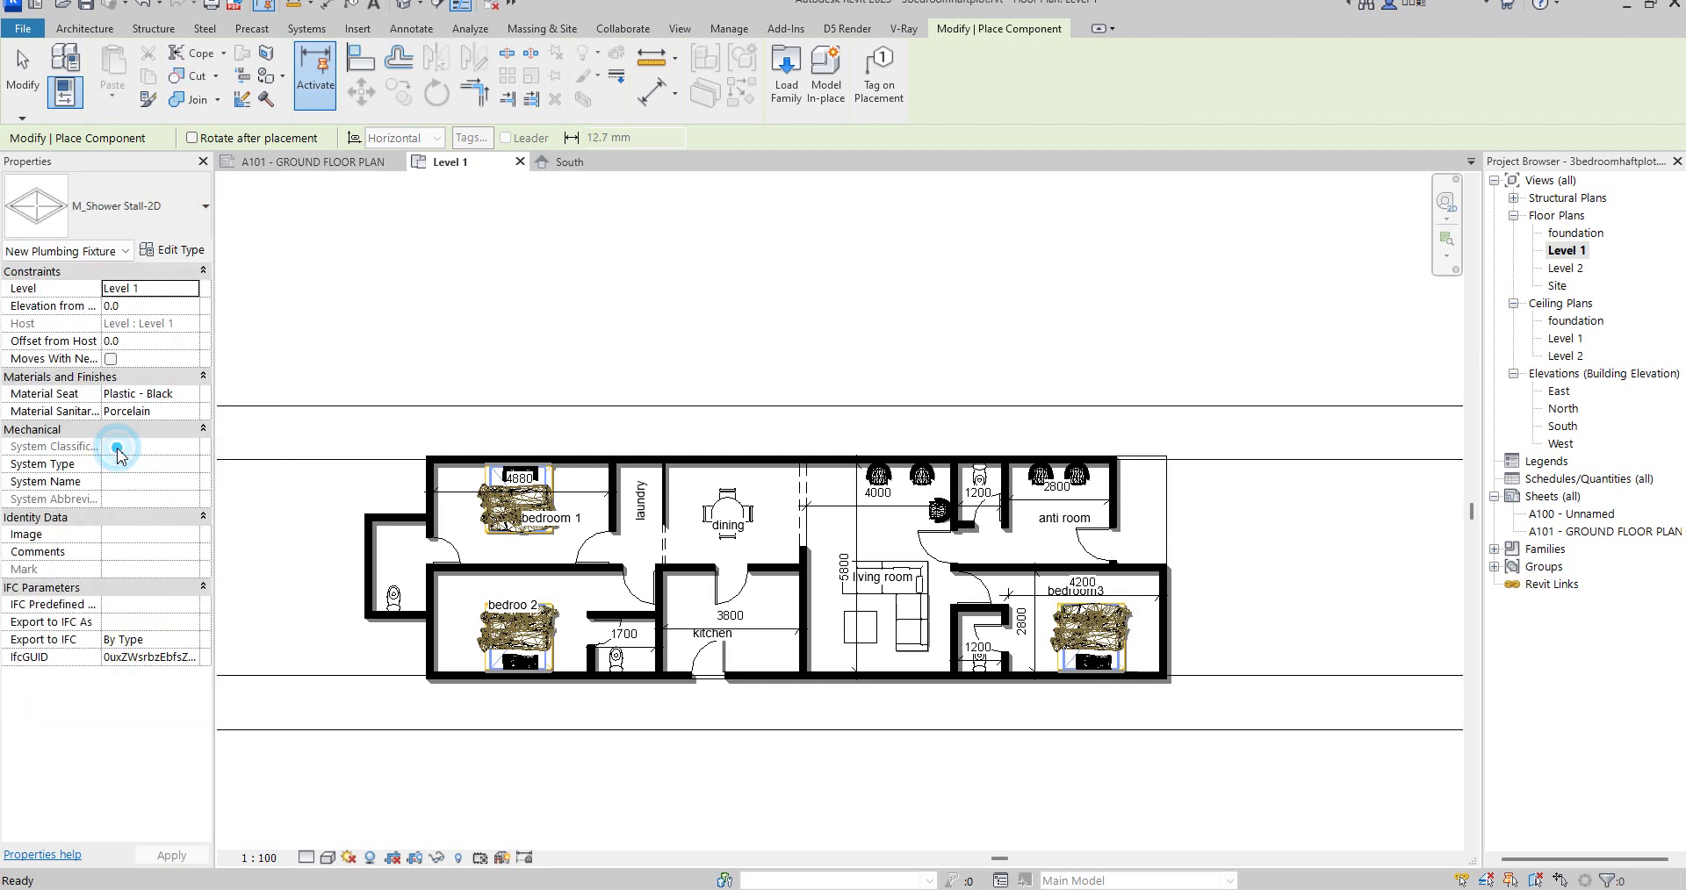
{"action": "left_click", "coordinate": [186, 251]}
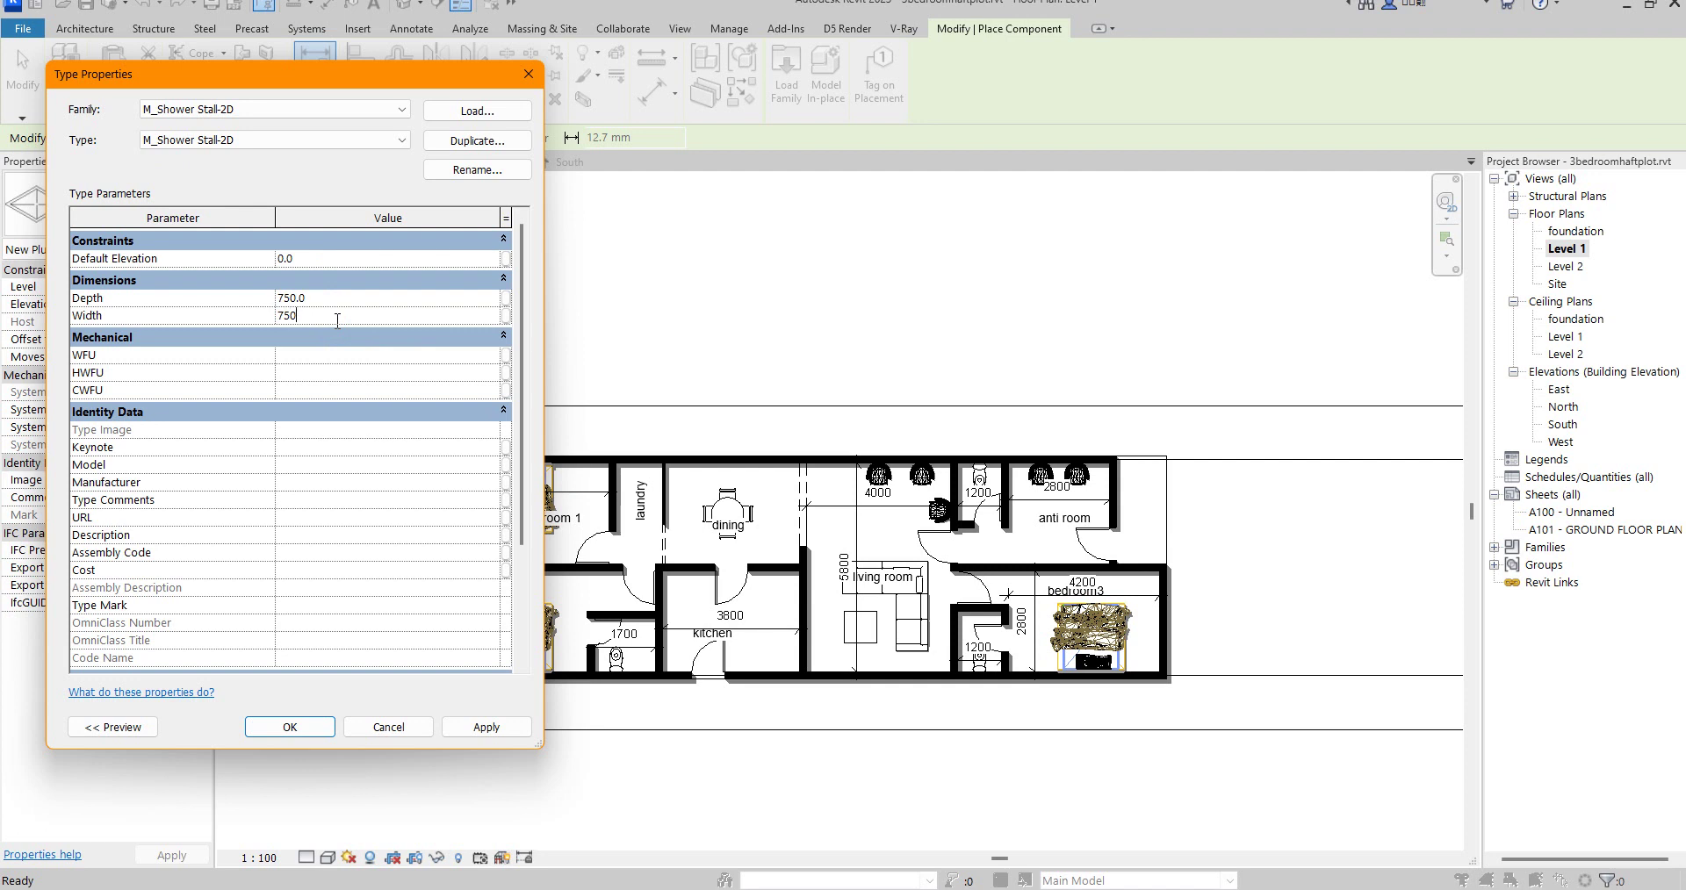
{"action": "left_click", "coordinate": [293, 727]}
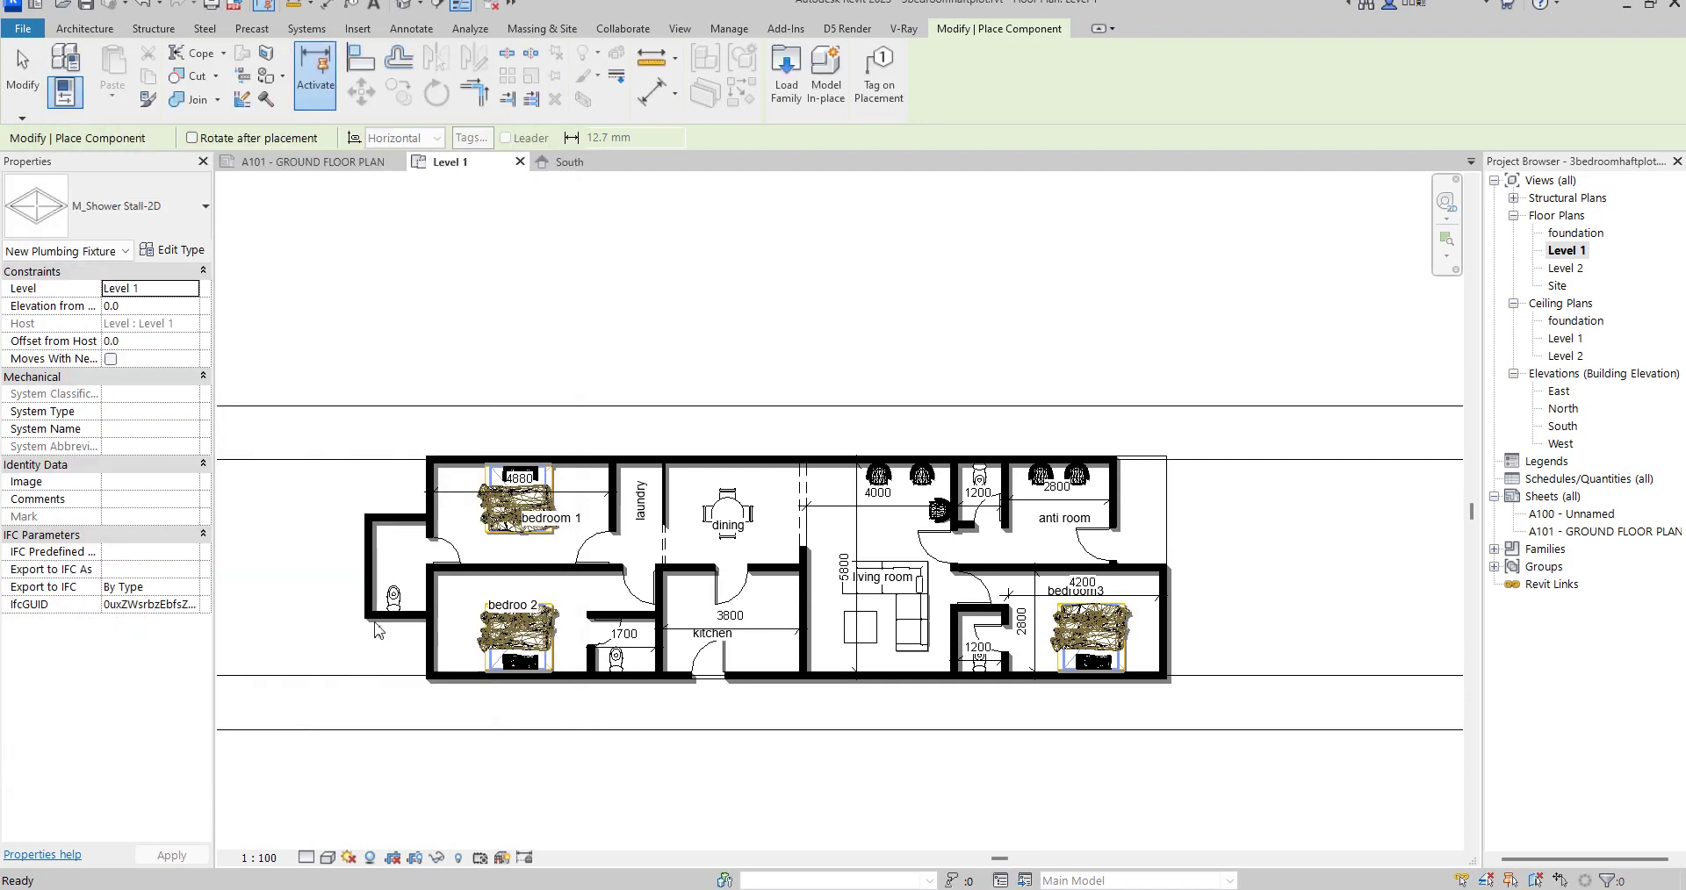
Step: Place the shower stall in the upper-left corner of the projecting bathroom beside bedroom 1
{"action": "scroll", "coordinate": [387, 555], "scroll_direction": "up", "scroll_amount": 5}
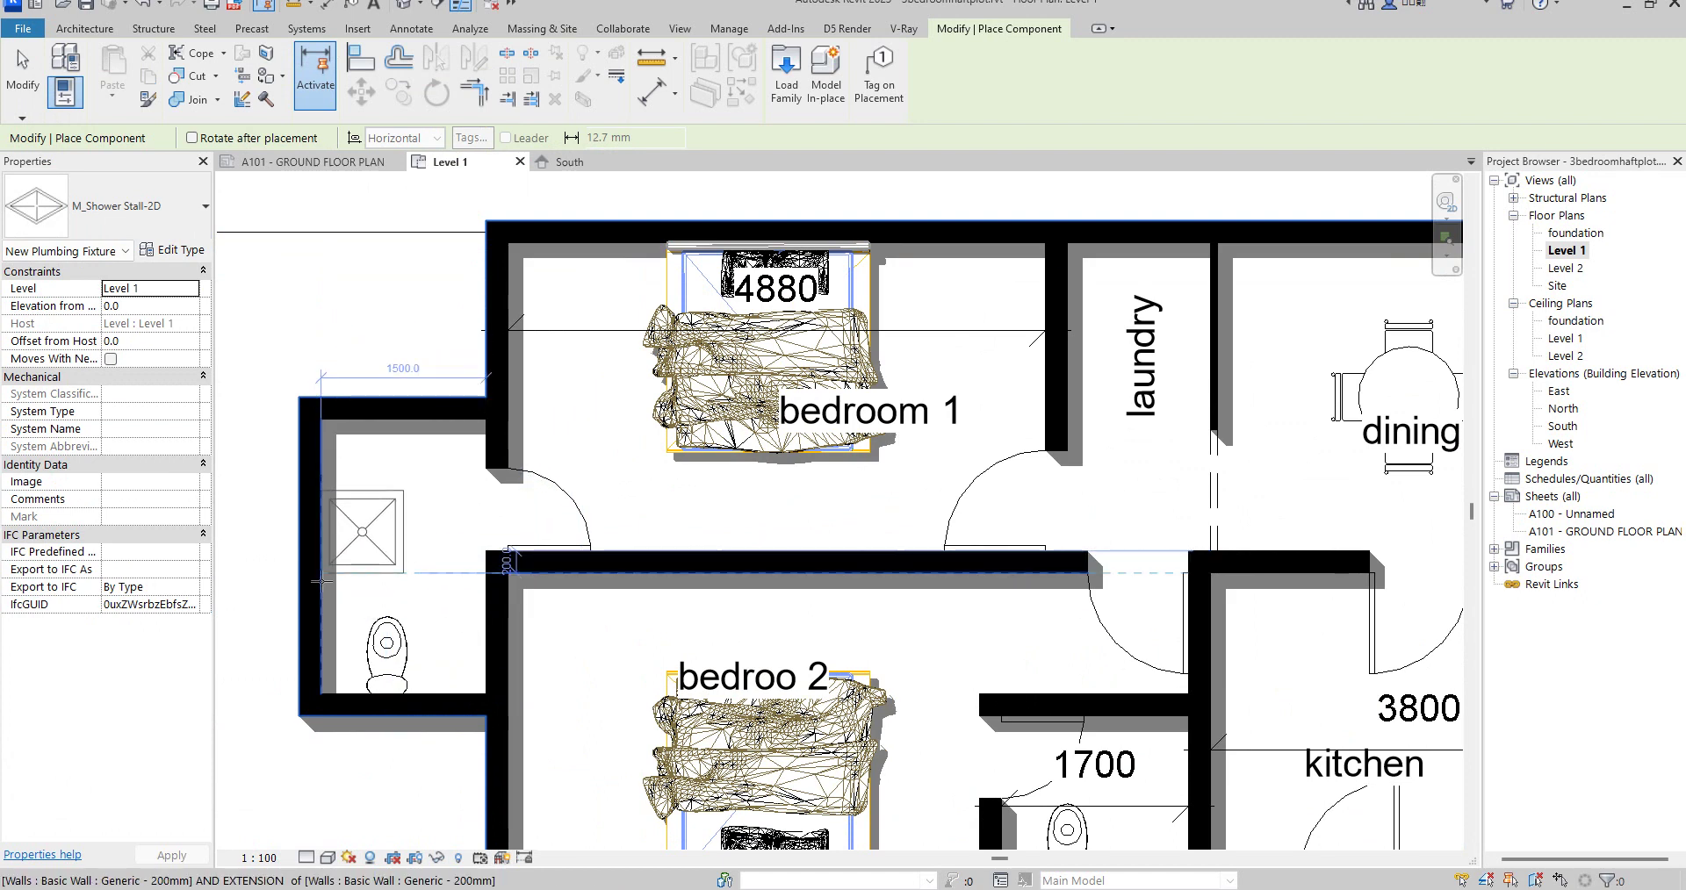
{"action": "scroll", "coordinate": [318, 506], "scroll_direction": "up", "scroll_amount": 3}
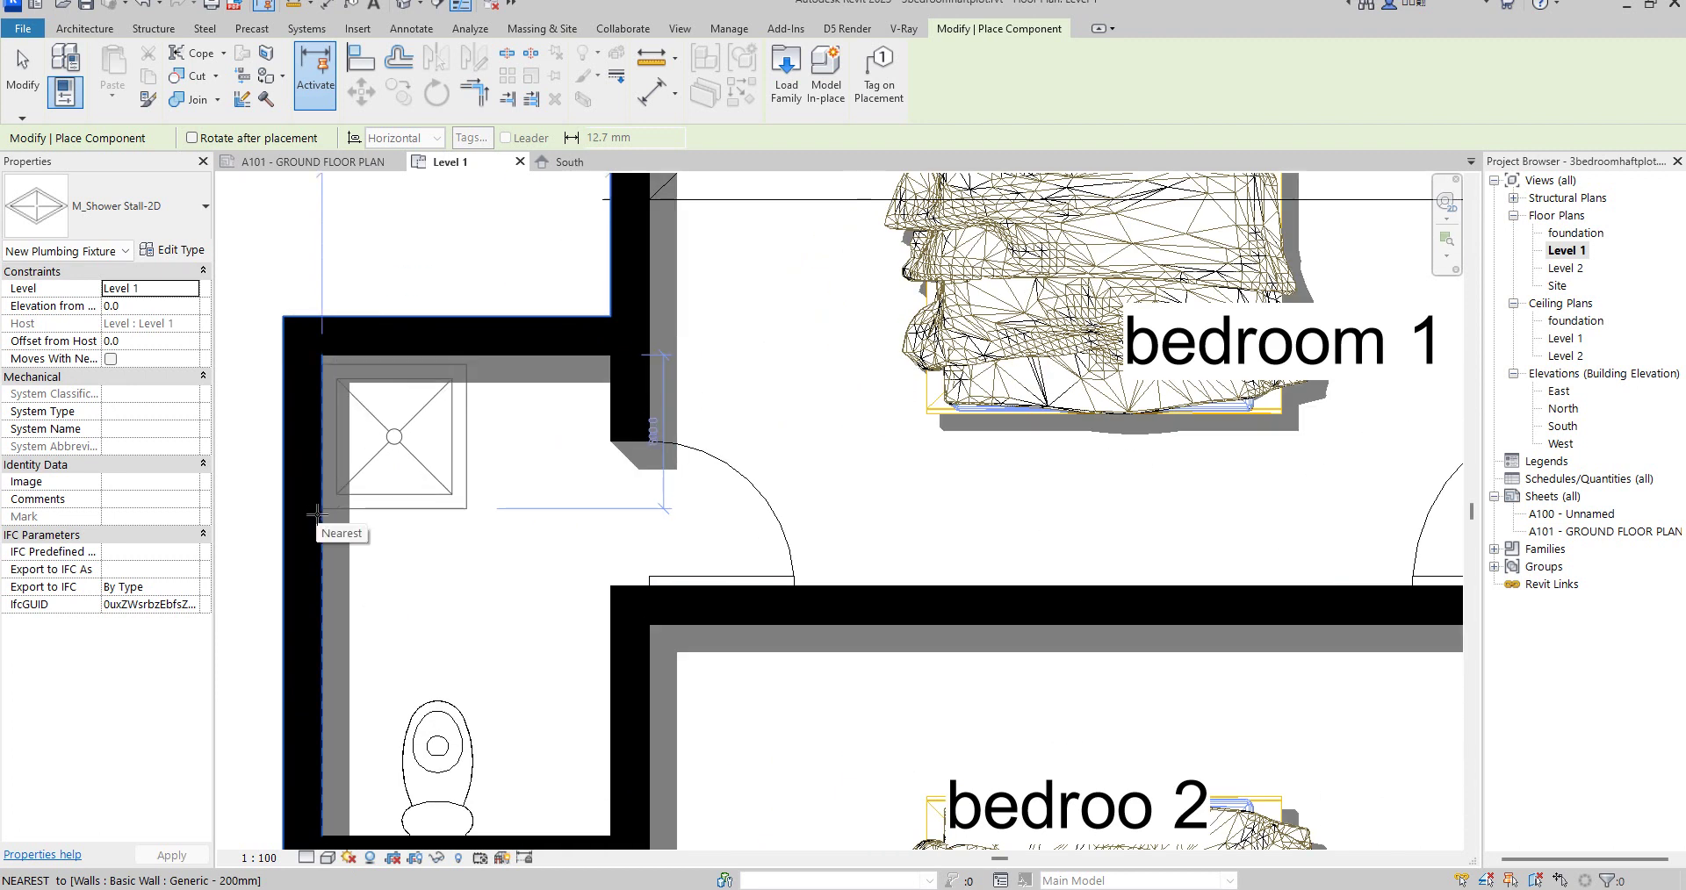
{"action": "left_click", "coordinate": [316, 506]}
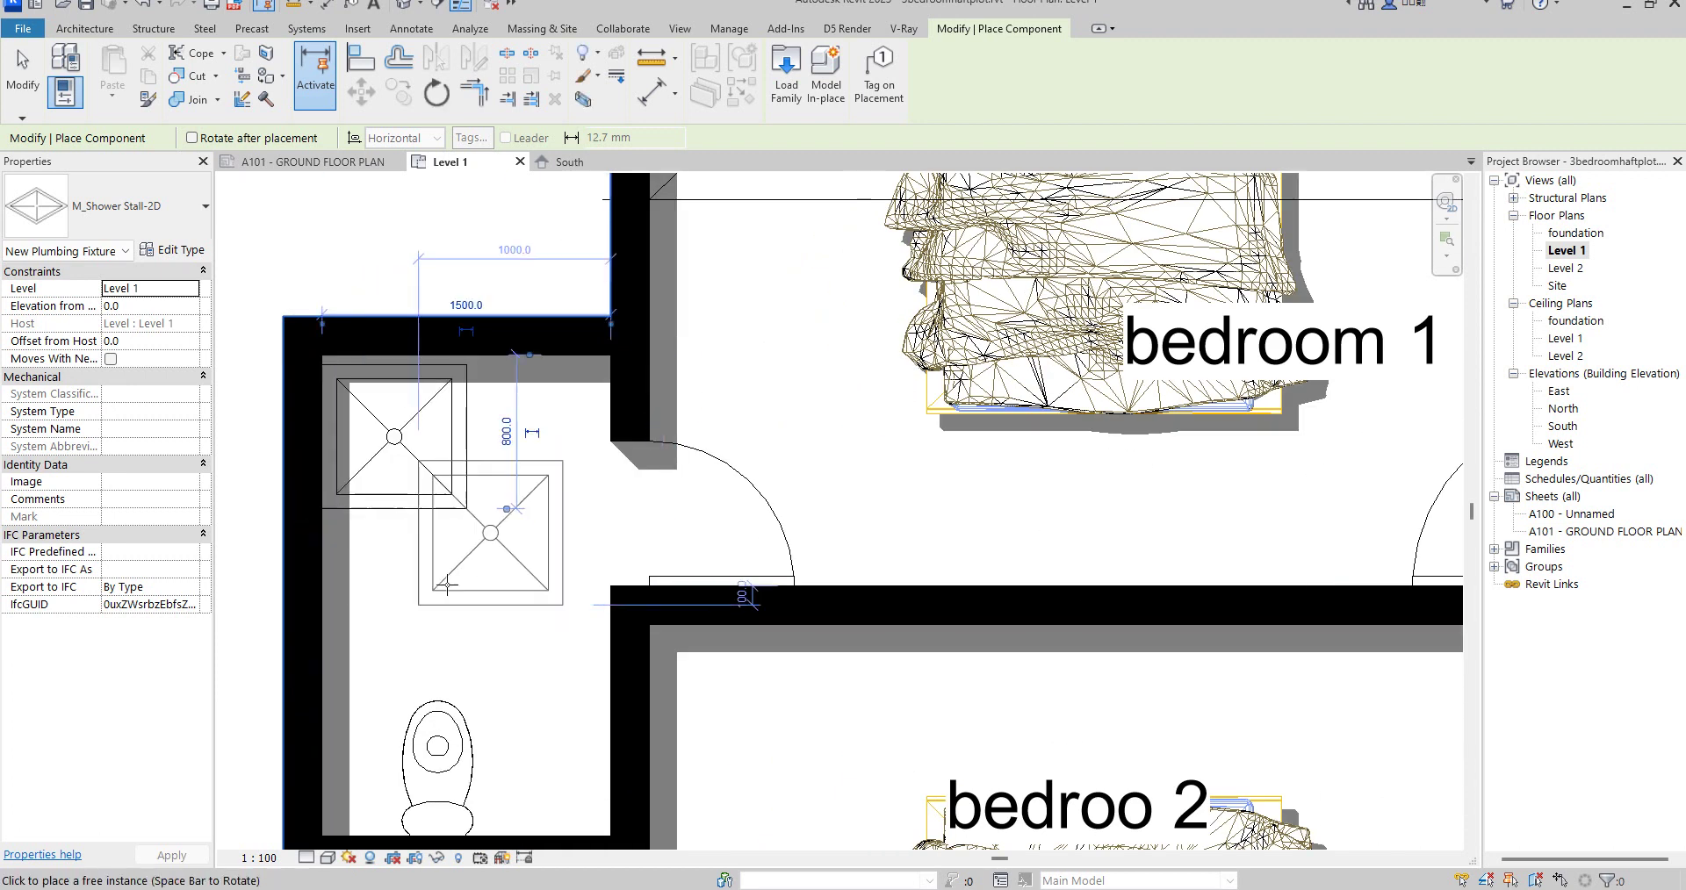
Step: Place another shower stall in the upper-left corner of the bedroom 3 bathroom and finish placing components
{"action": "scroll", "coordinate": [332, 538], "scroll_direction": "down", "scroll_amount": 3}
{"action": "scroll", "coordinate": [530, 590], "scroll_direction": "down", "scroll_amount": 3}
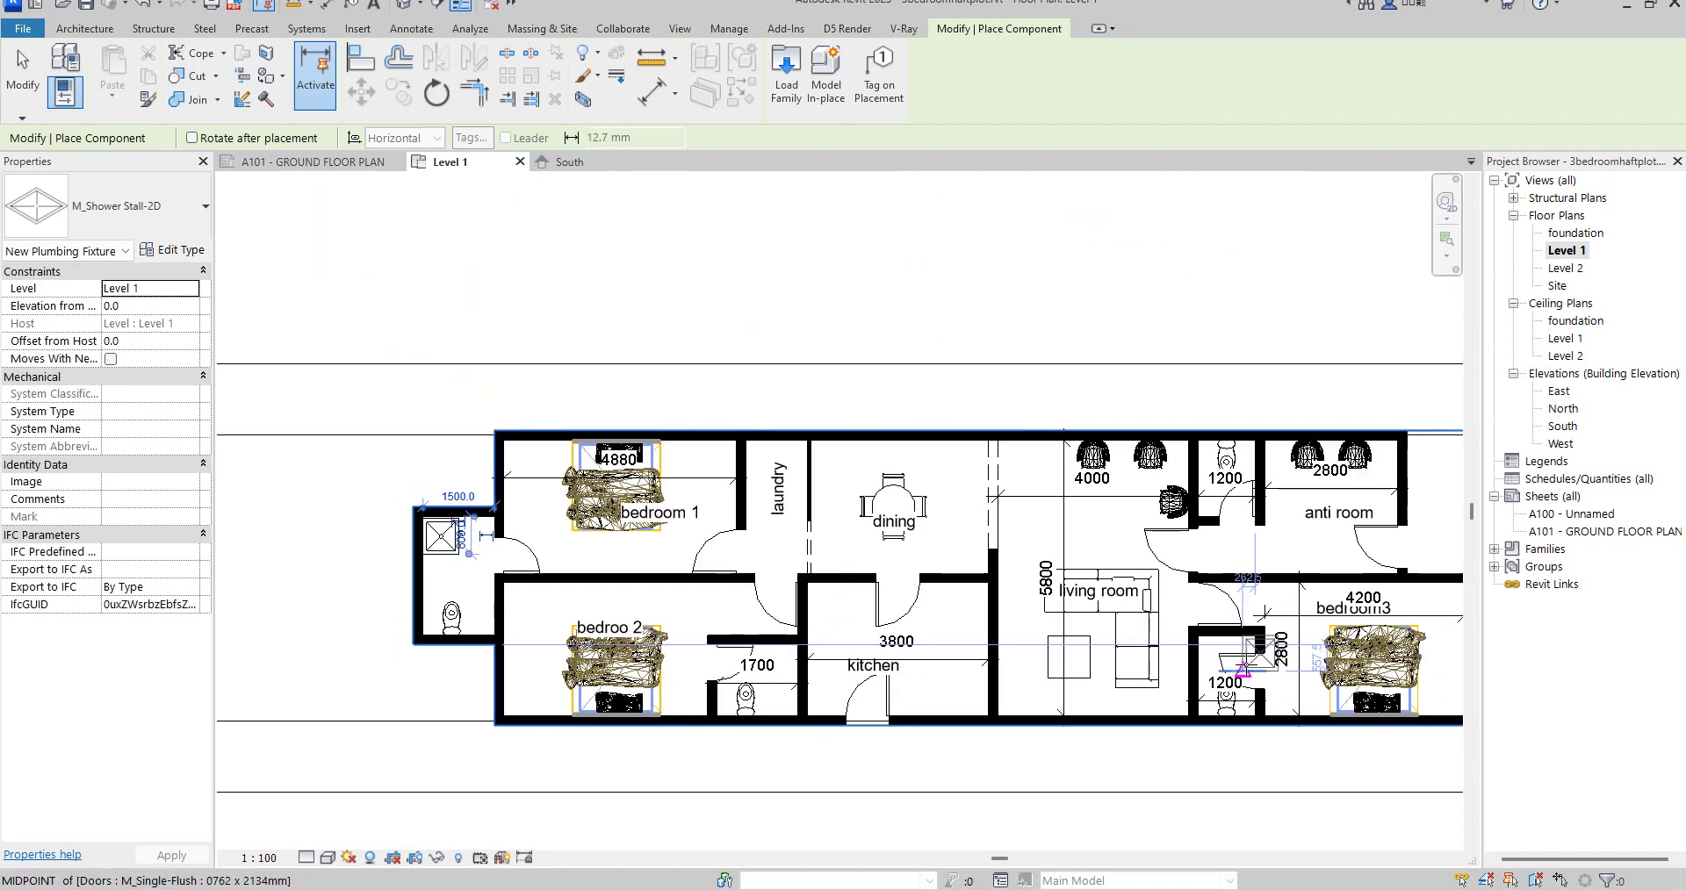
{"action": "scroll", "coordinate": [1173, 404], "scroll_direction": "up", "scroll_amount": 4}
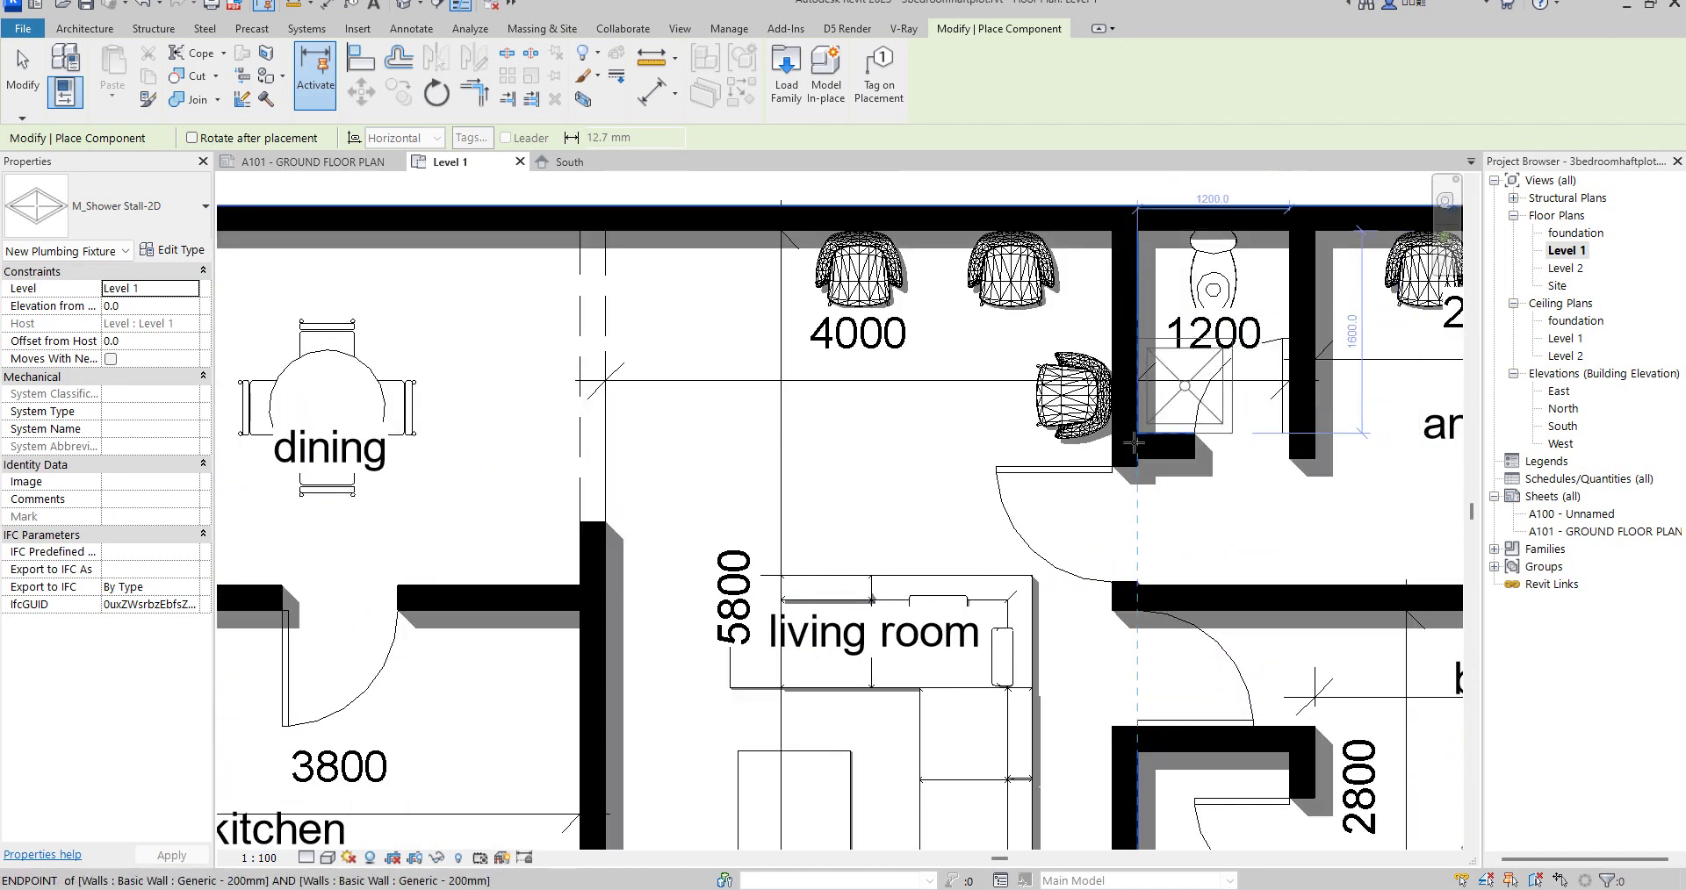
{"action": "scroll", "coordinate": [1173, 404], "scroll_direction": "down", "scroll_amount": 5}
{"action": "scroll", "coordinate": [1152, 569], "scroll_direction": "up", "scroll_amount": 6}
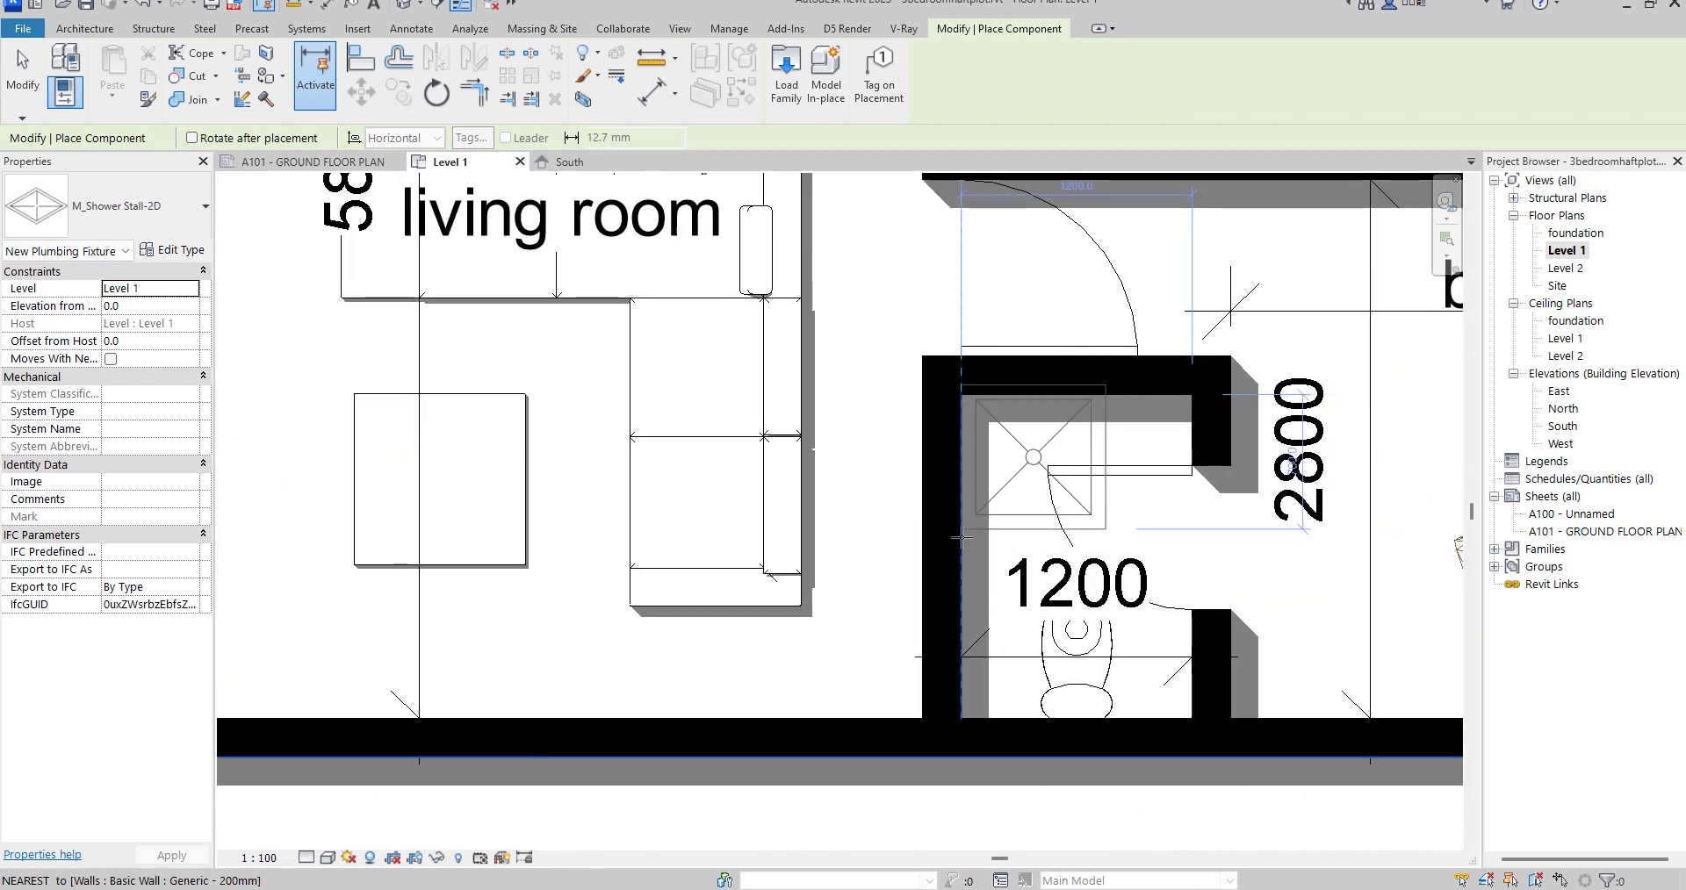
{"action": "left_click", "coordinate": [963, 537]}
{"action": "scroll", "coordinate": [1132, 606], "scroll_direction": "down", "scroll_amount": 2}
{"action": "key", "text": "Escape"}
{"action": "key", "text": "Escape"}
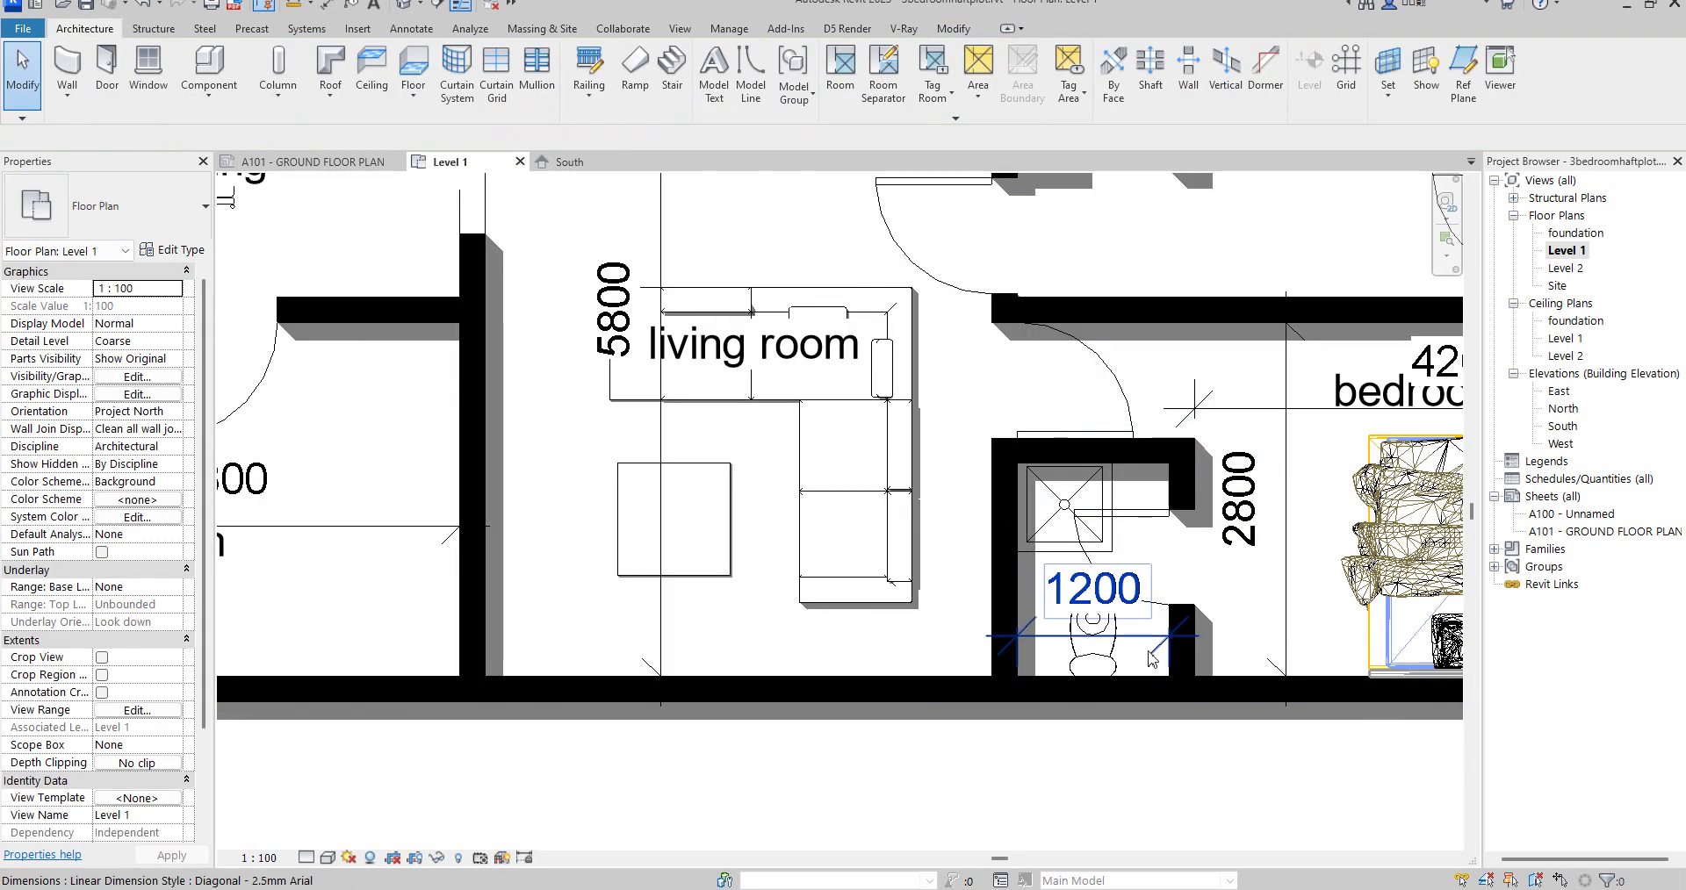
{"action": "scroll", "coordinate": [1088, 636], "scroll_direction": "down", "scroll_amount": 5}
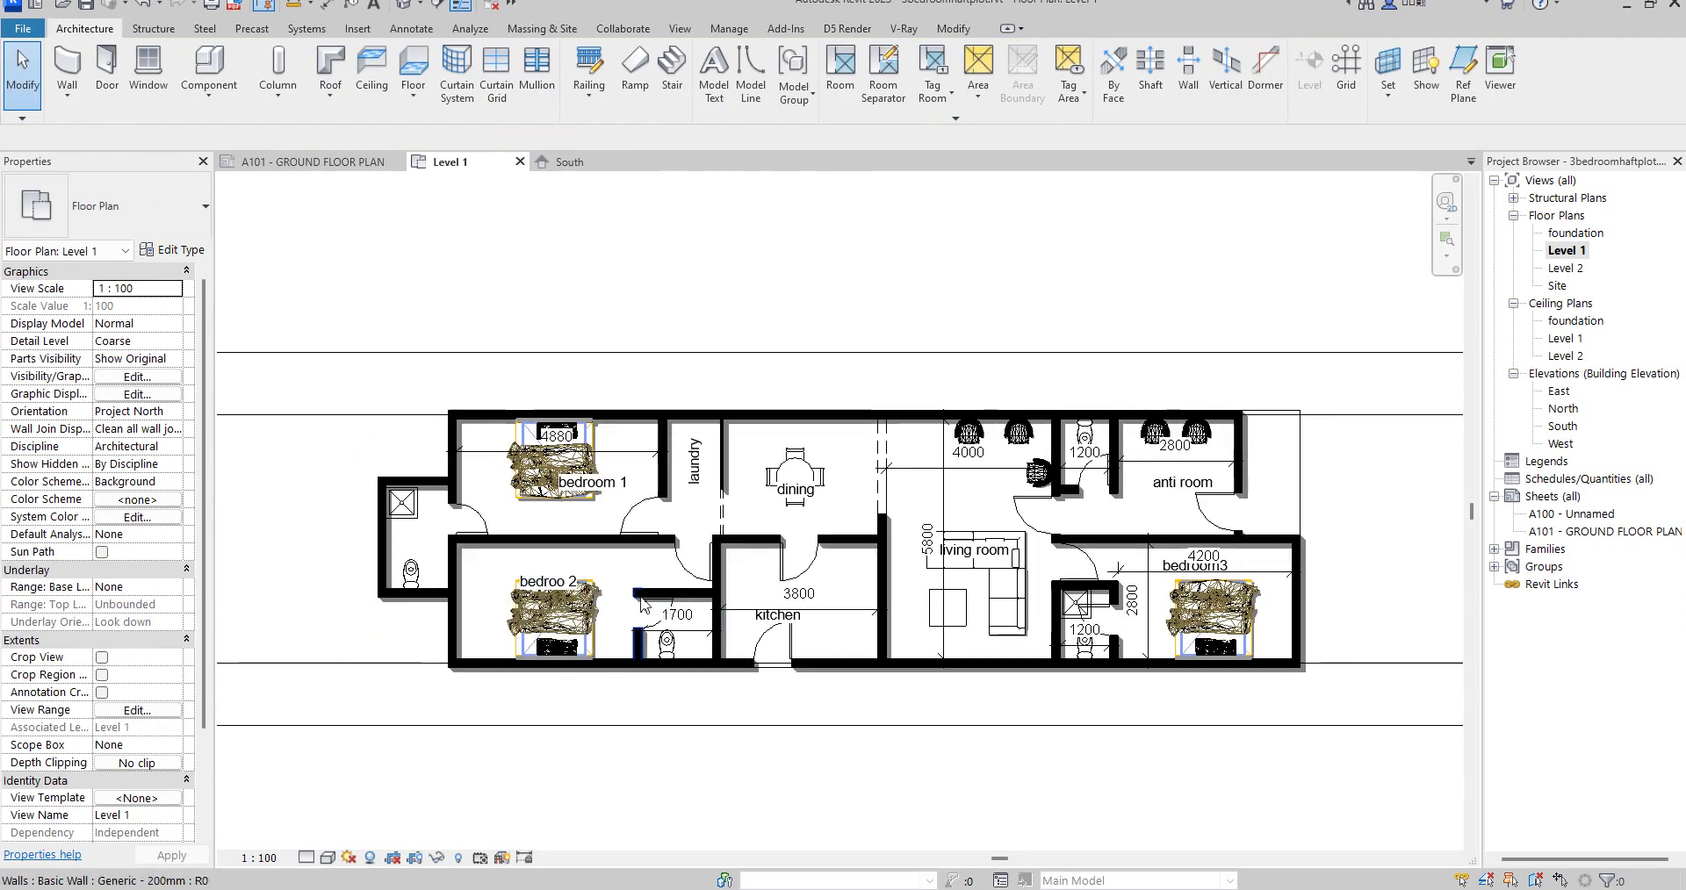
Step: Place an M_Shower Stall-2D in the upper-right corner of the bedroom 2 bathroom
{"action": "scroll", "coordinate": [722, 623], "scroll_direction": "up", "scroll_amount": 2}
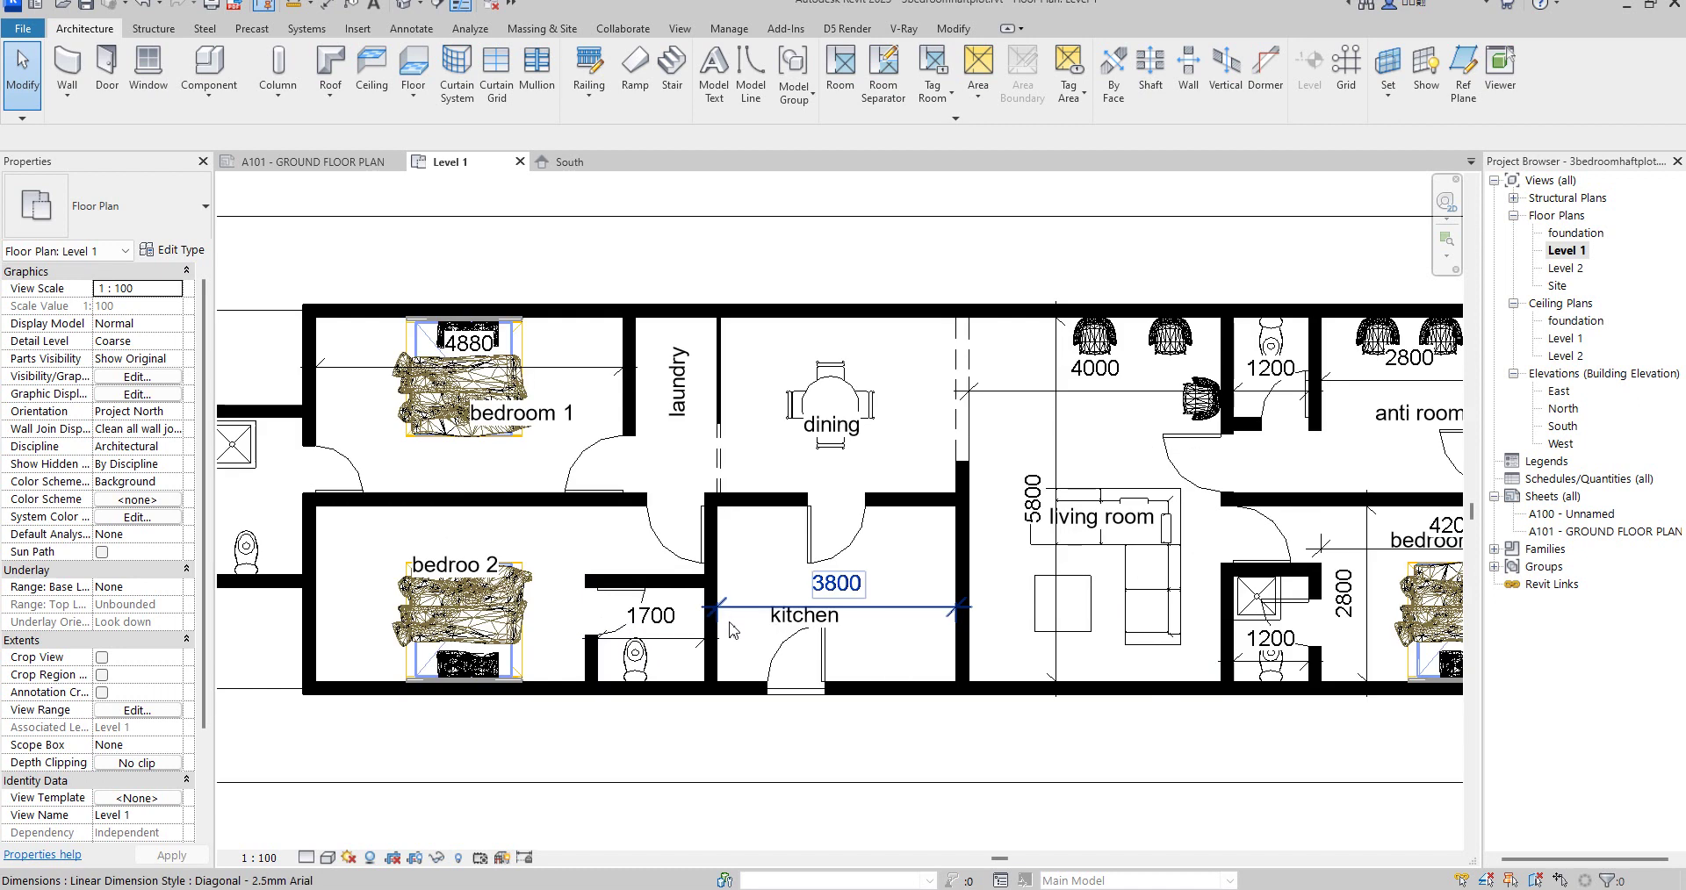
{"action": "left_click", "coordinate": [1275, 600]}
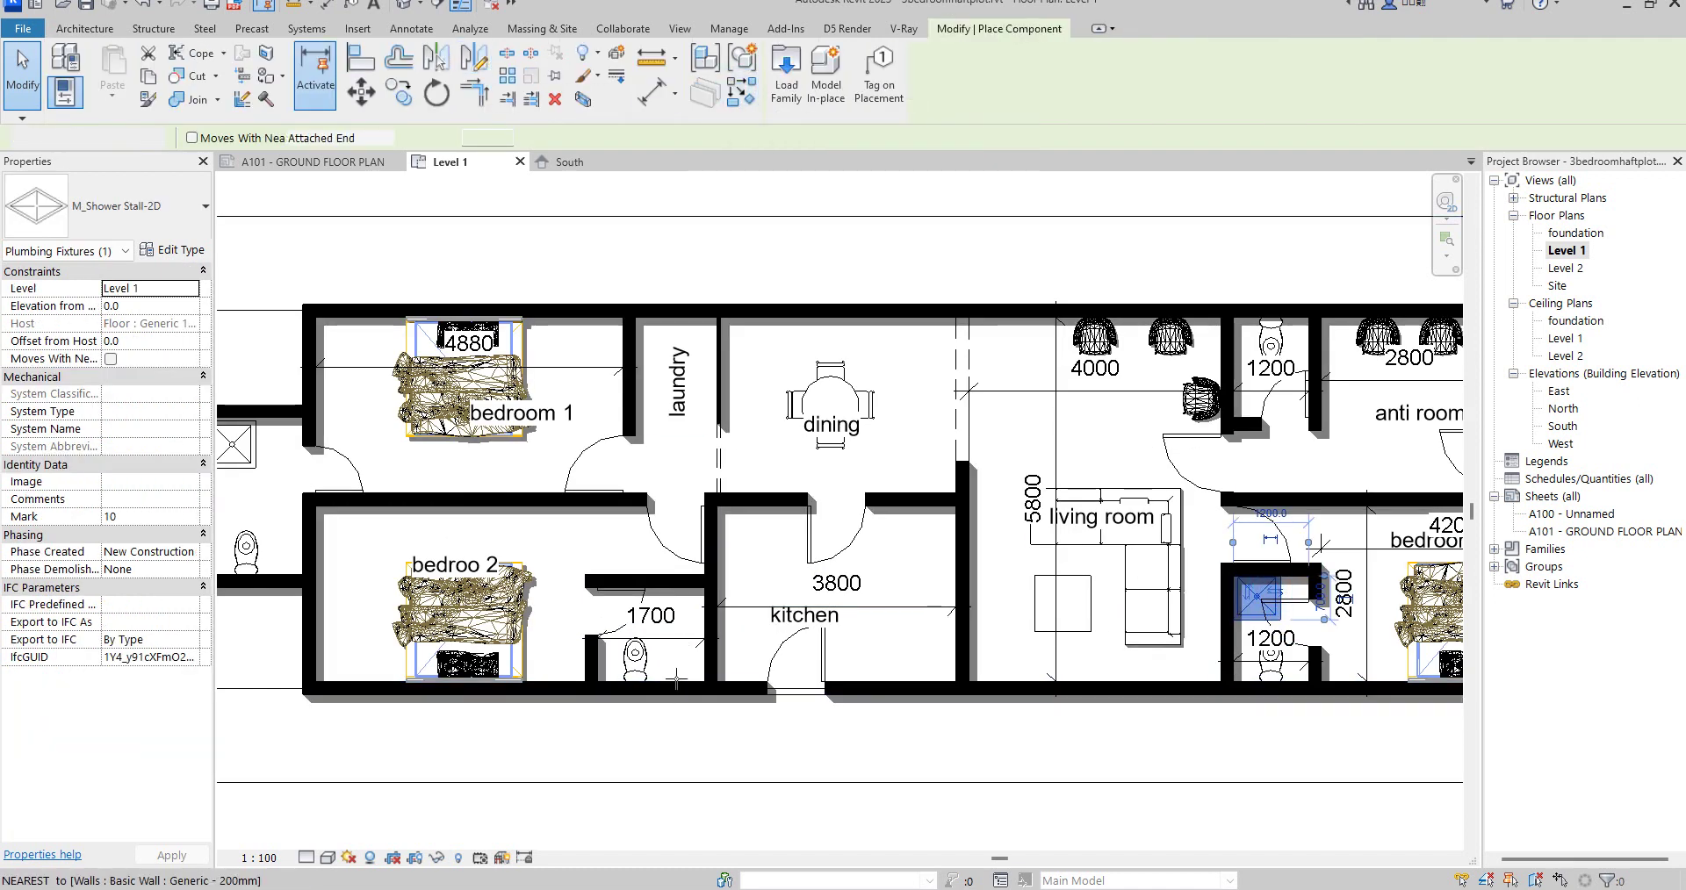
{"action": "scroll", "coordinate": [679, 640], "scroll_direction": "up", "scroll_amount": 3}
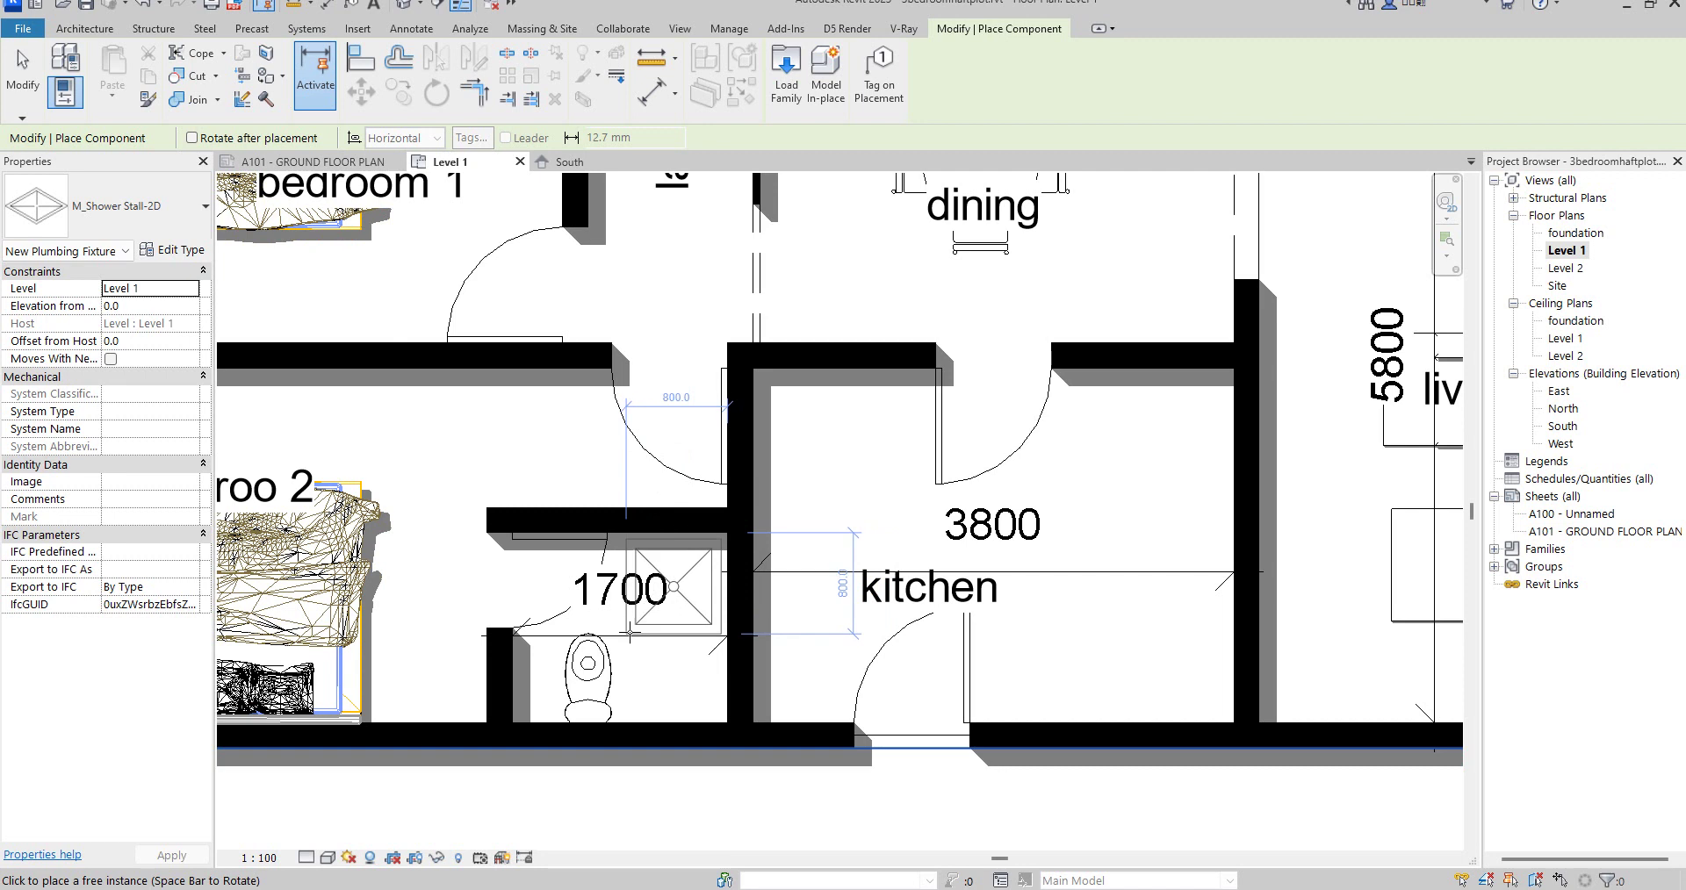
{"action": "left_click", "coordinate": [628, 632]}
{"action": "scroll", "coordinate": [734, 610], "scroll_direction": "down", "scroll_amount": 4}
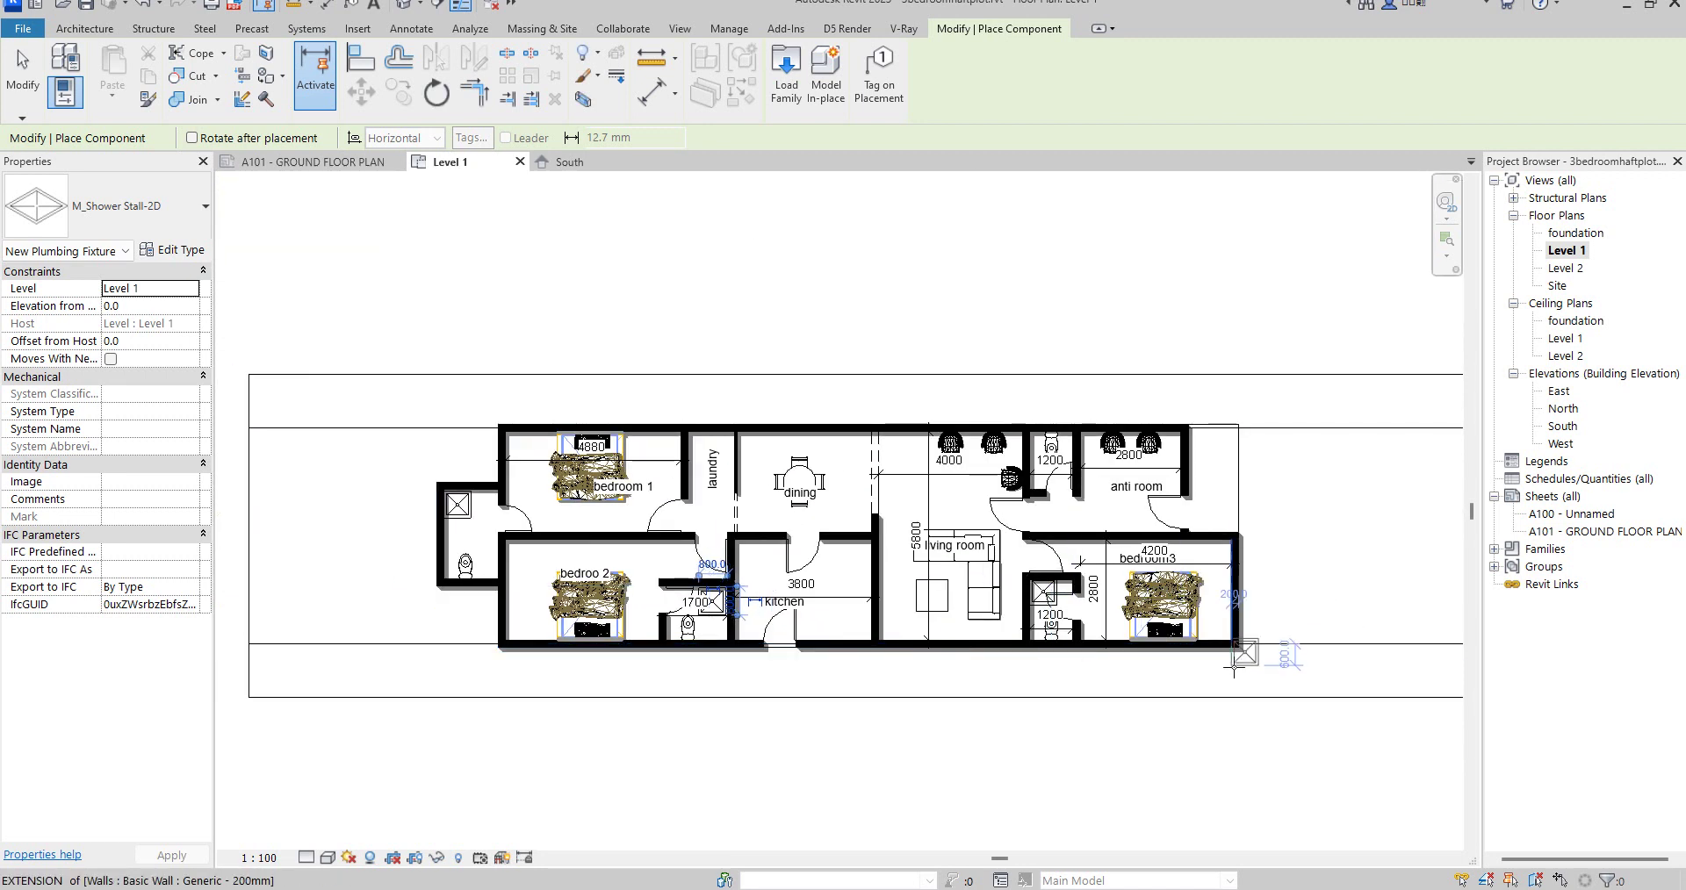
Step: Choose the Basin - Small component and place it on the right wall of the projecting bathroom beside bedroom 1
{"action": "left_click", "coordinate": [157, 221]}
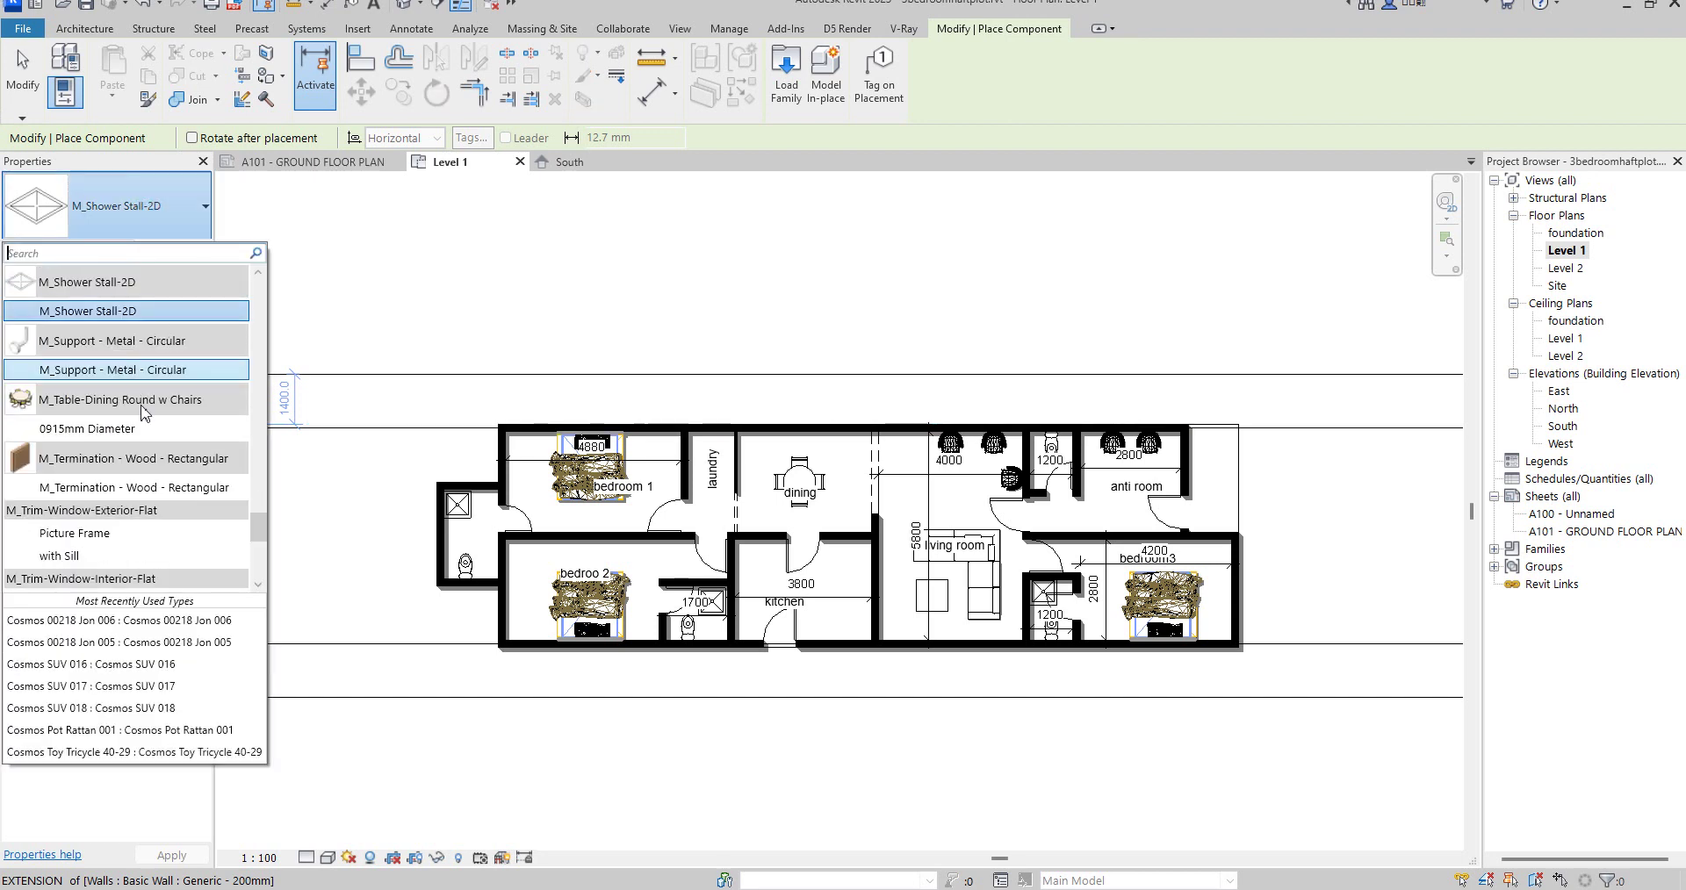
{"action": "scroll", "coordinate": [143, 414], "scroll_direction": "up", "scroll_amount": 3}
{"action": "scroll", "coordinate": [143, 414], "scroll_direction": "up", "scroll_amount": 5}
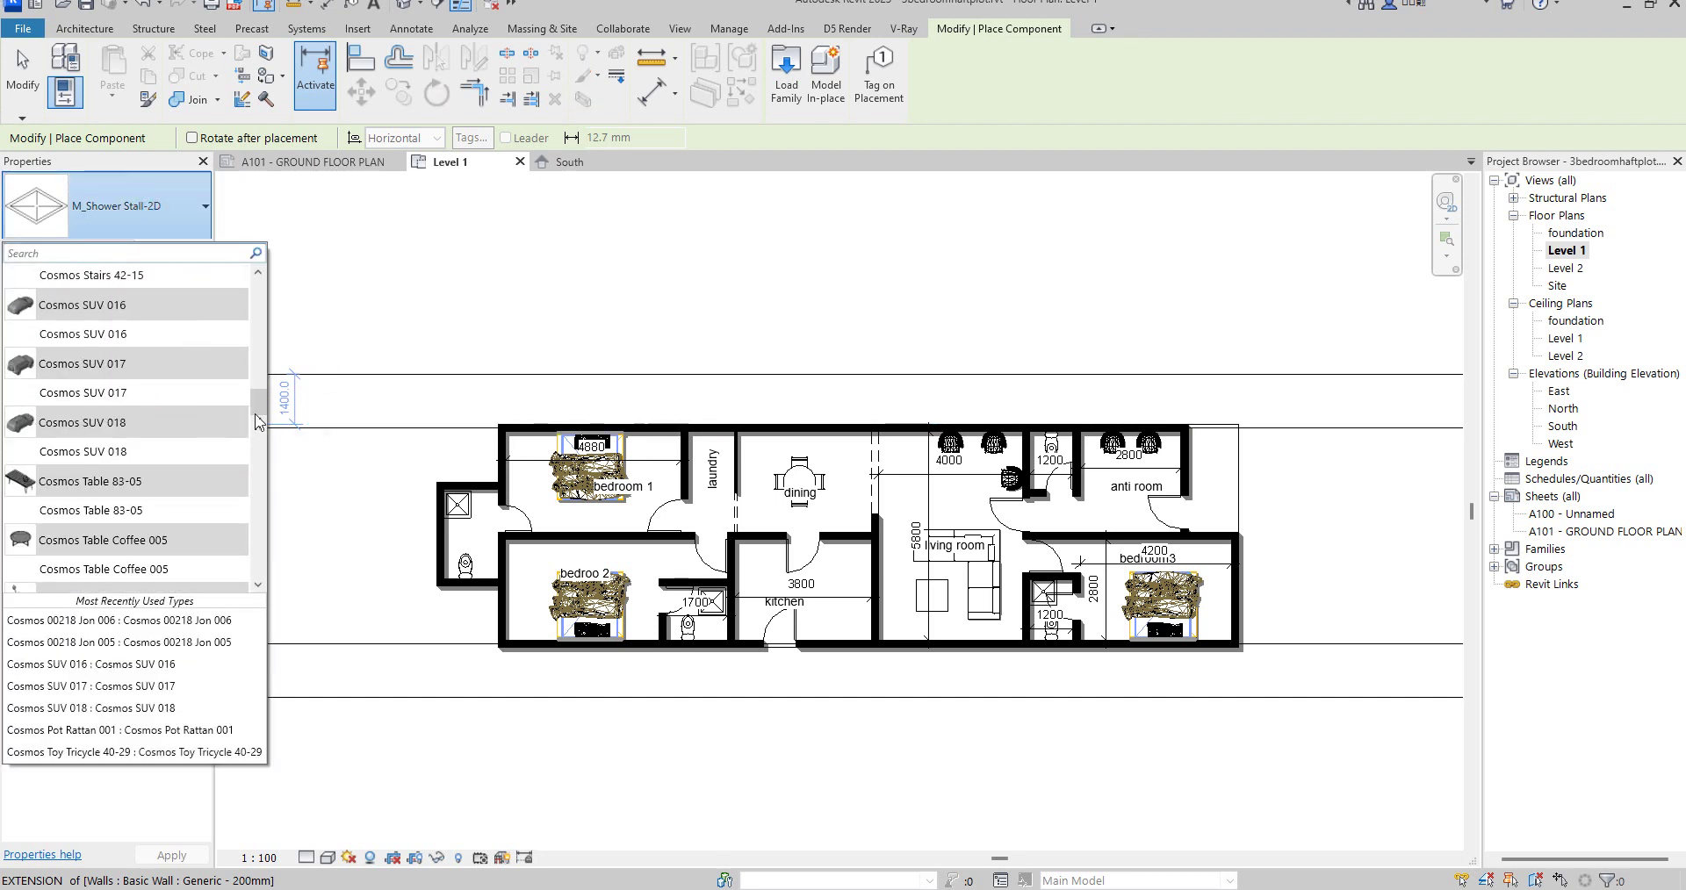
{"action": "left_click_drag", "start_coordinate": [253, 409], "coordinate": [218, 276]}
{"action": "left_click", "coordinate": [121, 316]}
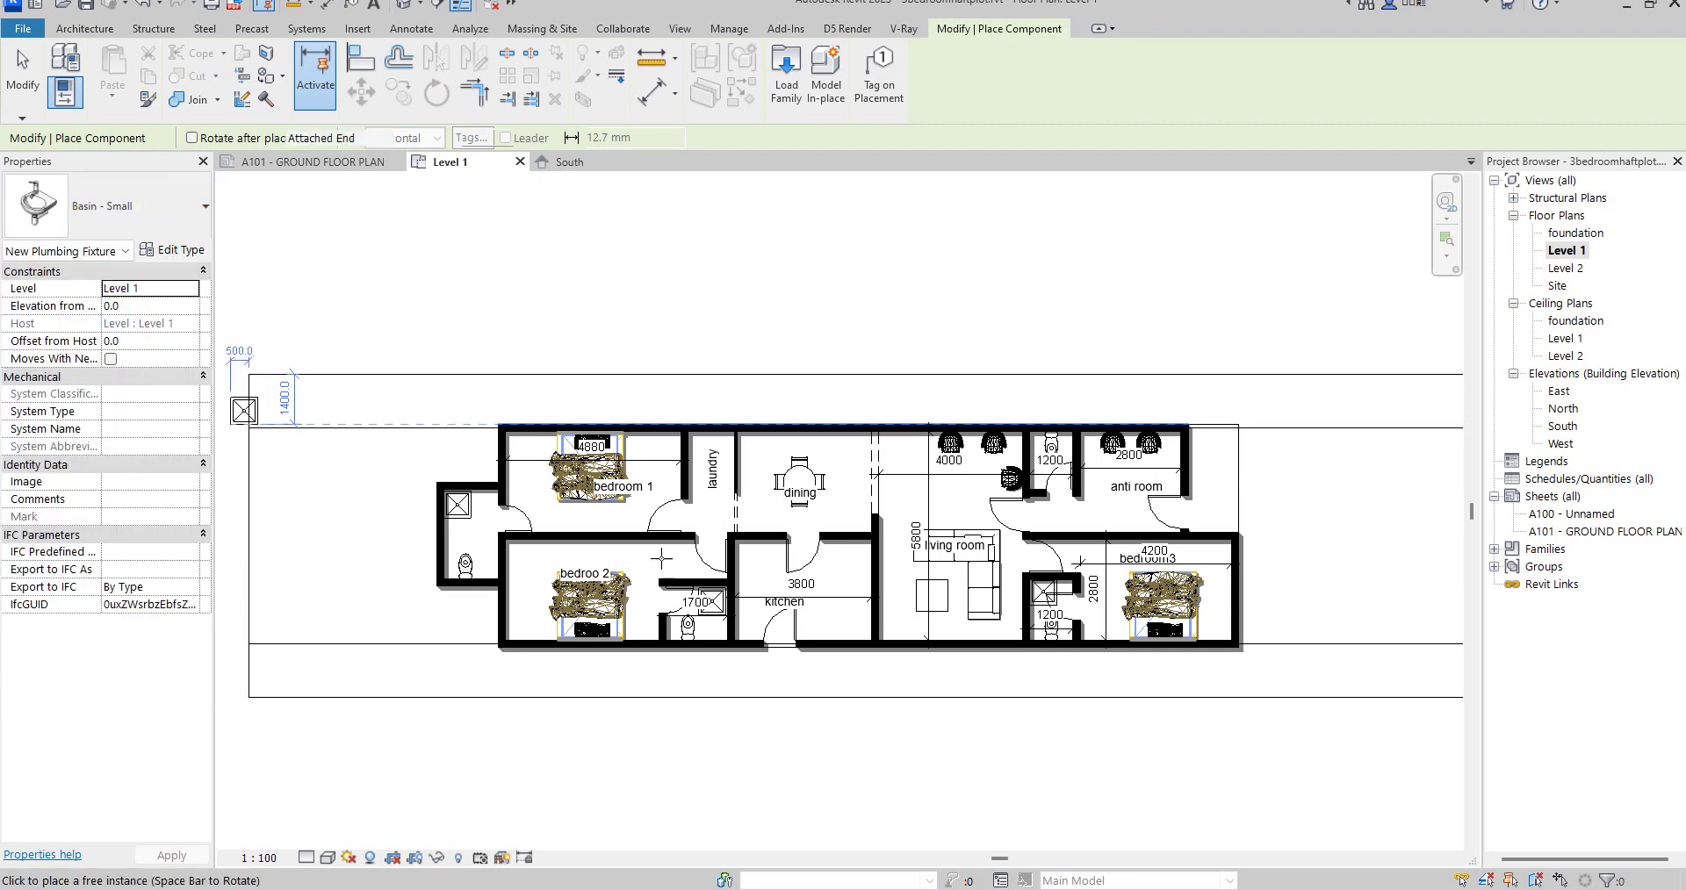
{"action": "scroll", "coordinate": [474, 542], "scroll_direction": "up", "scroll_amount": 5}
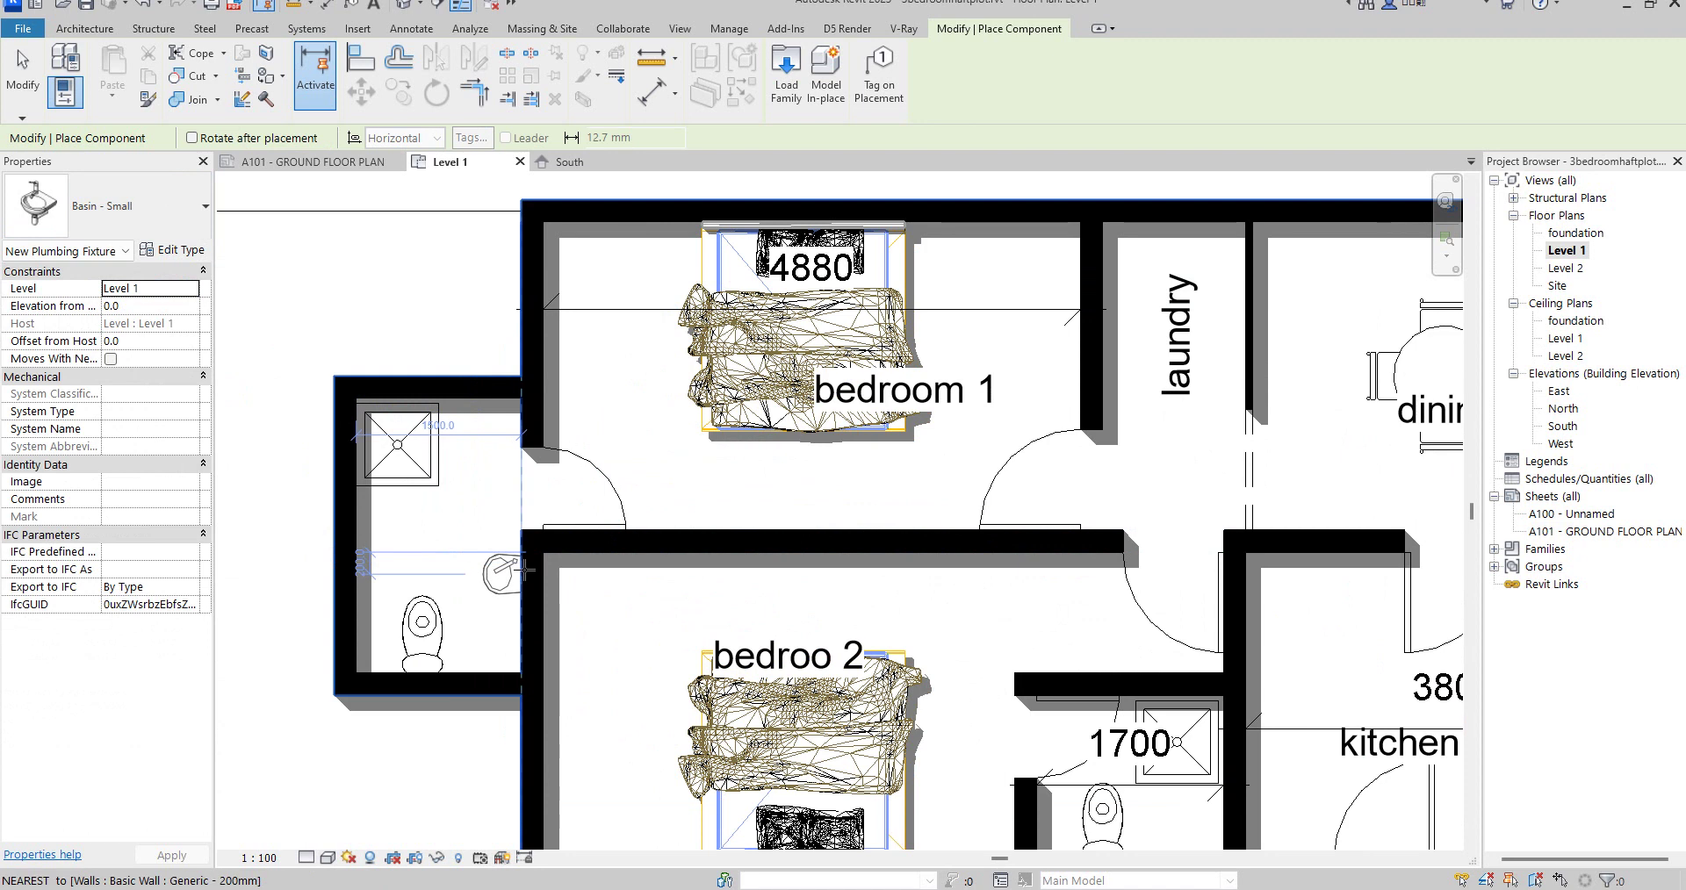
{"action": "scroll", "coordinate": [625, 585], "scroll_direction": "down", "scroll_amount": 4}
Step: Place a small basin against the upper wall of the bedroom 2 bathroom, just left of the shower stall
{"action": "scroll", "coordinate": [1337, 586], "scroll_direction": "up", "scroll_amount": 2}
{"action": "scroll", "coordinate": [841, 642], "scroll_direction": "up", "scroll_amount": 3}
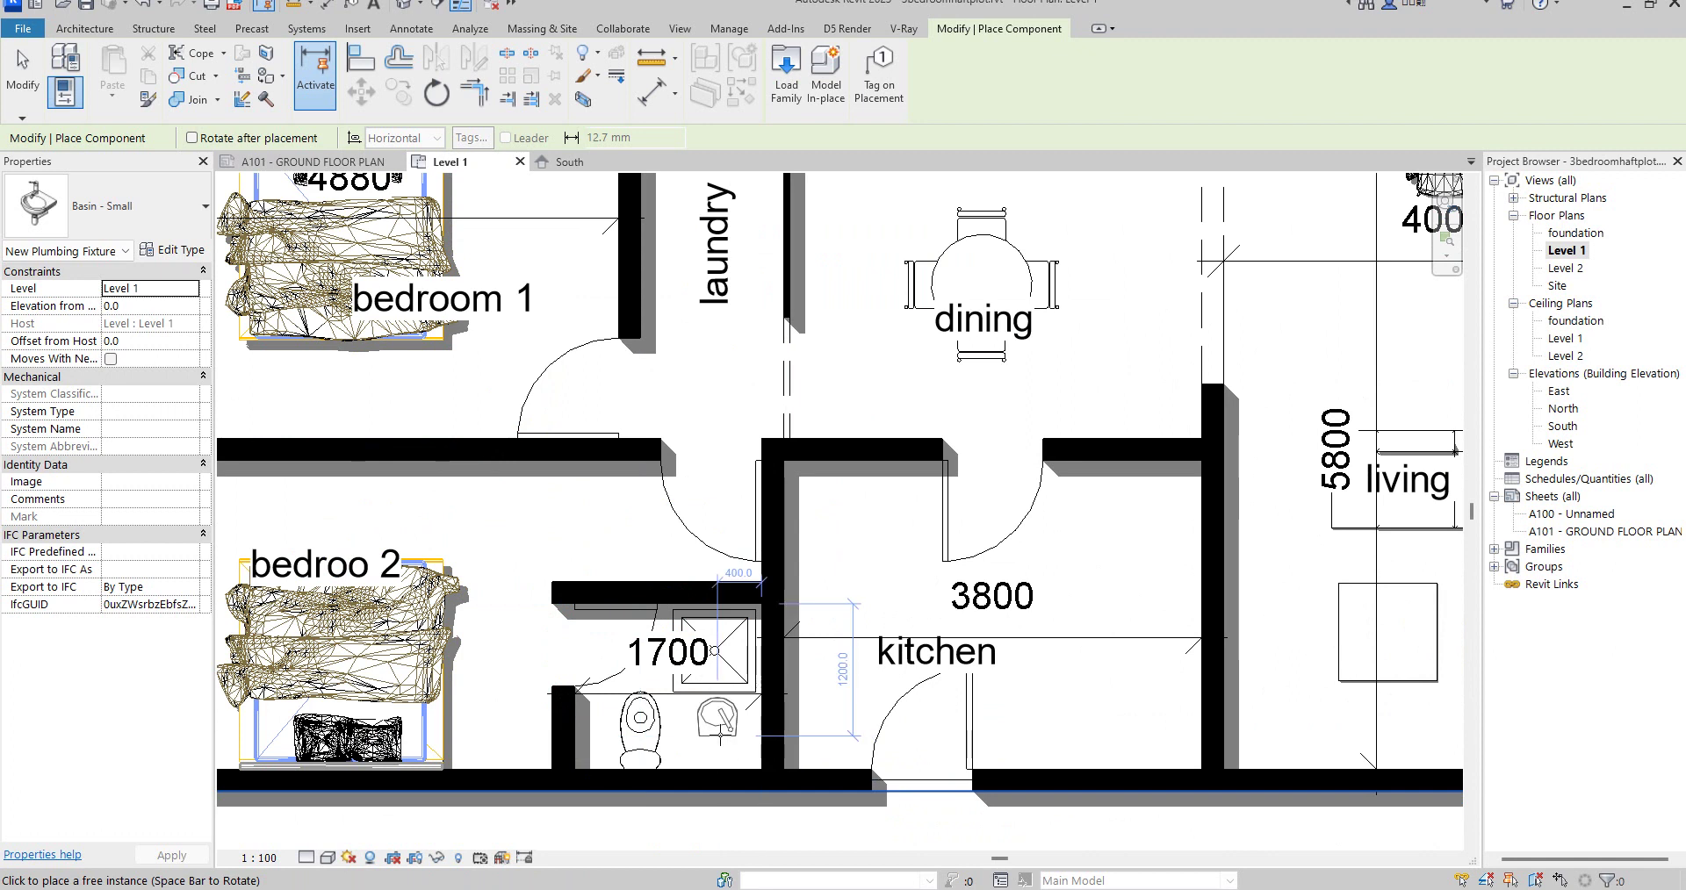
{"action": "scroll", "coordinate": [654, 625], "scroll_direction": "up", "scroll_amount": 3}
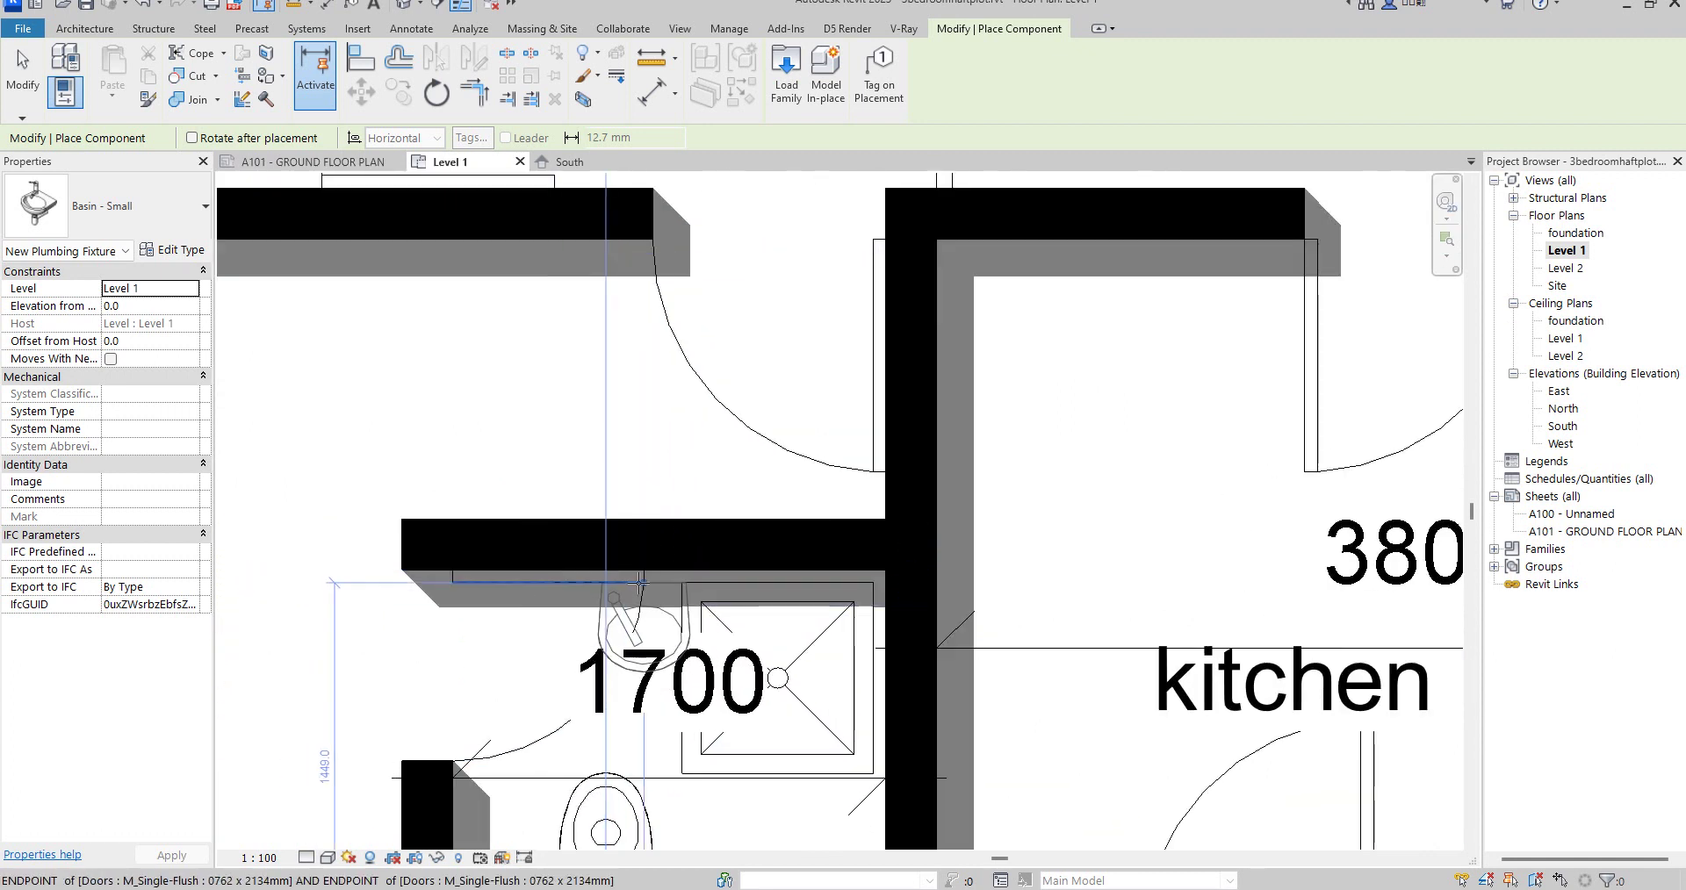
{"action": "left_click", "coordinate": [629, 576]}
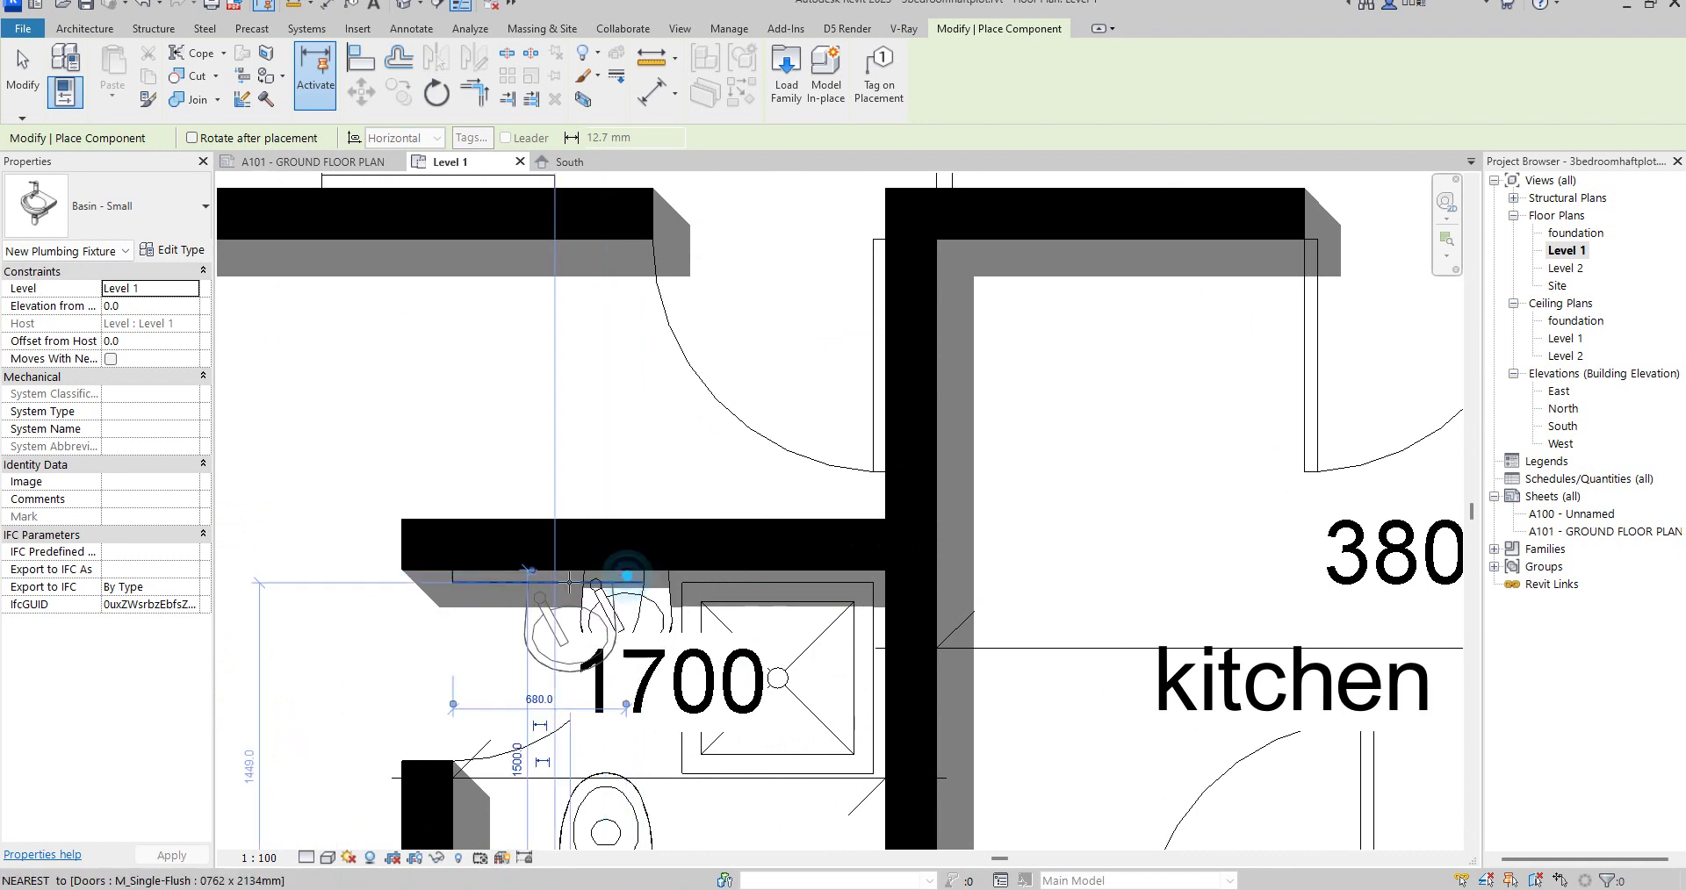
Step: Place a small basin in the upper-right corner of the bedroom 3 bathroom
{"action": "scroll", "coordinate": [568, 580], "scroll_direction": "down", "scroll_amount": 5}
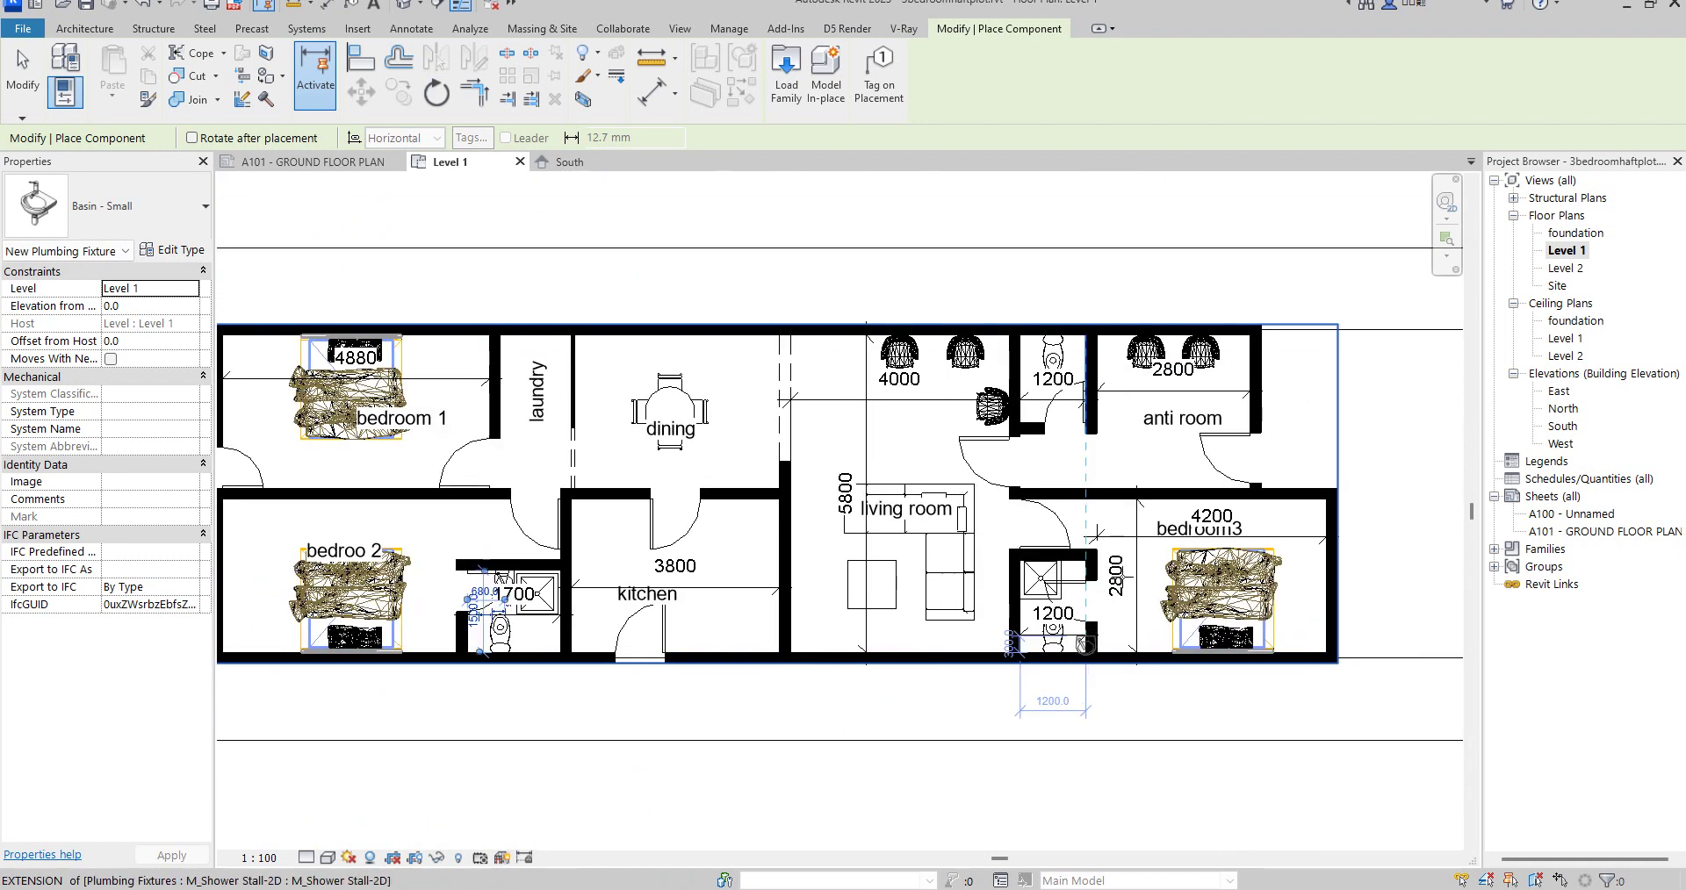
{"action": "scroll", "coordinate": [1093, 609], "scroll_direction": "up", "scroll_amount": 5}
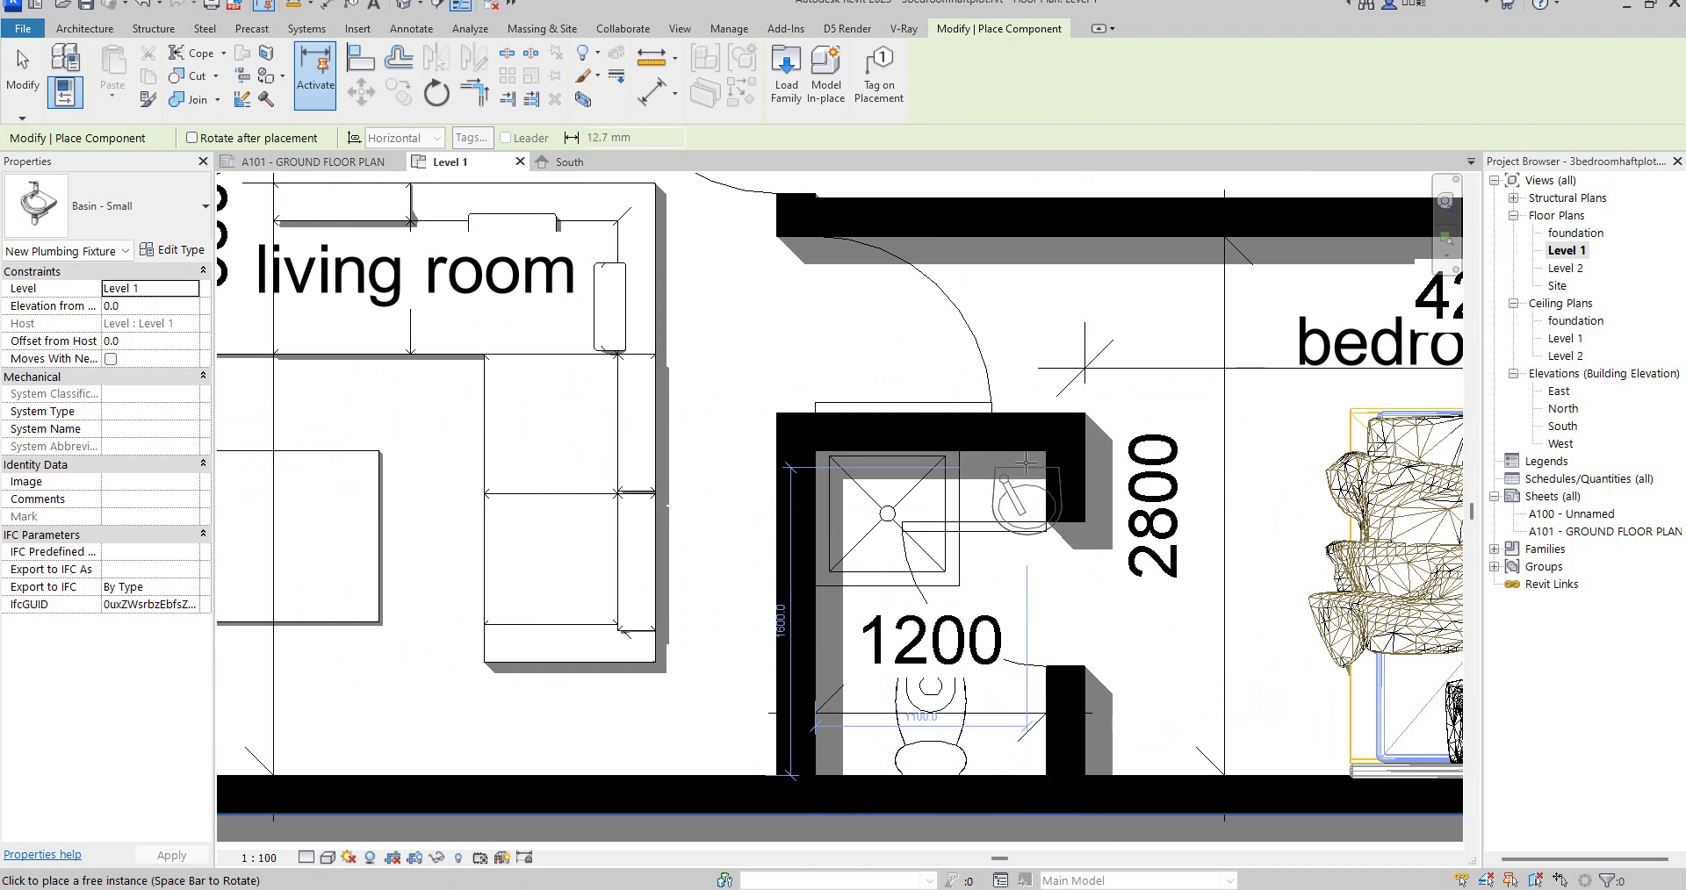
{"action": "left_click", "coordinate": [1045, 488]}
{"action": "scroll", "coordinate": [1044, 488], "scroll_direction": "down", "scroll_amount": 5}
Step: Place a small basin on the left wall of the toilet beside the anti room and finish placing components
{"action": "scroll", "coordinate": [990, 443], "scroll_direction": "up", "scroll_amount": 5}
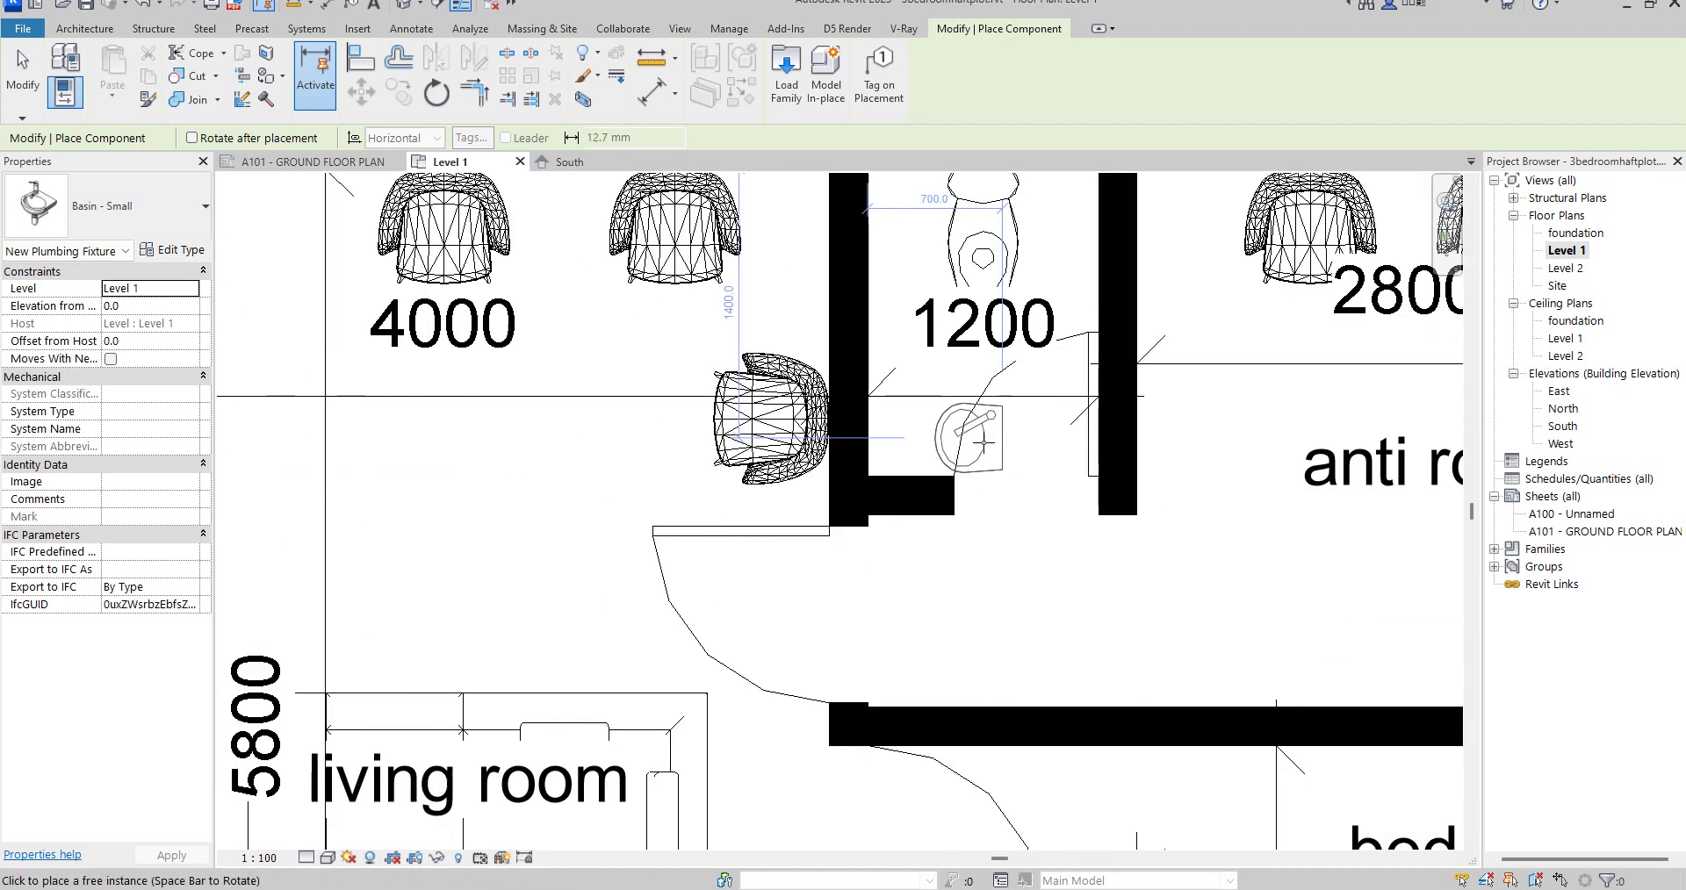
{"action": "left_click", "coordinate": [866, 377]}
{"action": "key", "text": "Escape"}
{"action": "key", "text": "Escape"}
{"action": "scroll", "coordinate": [1040, 570], "scroll_direction": "down", "scroll_amount": 5}
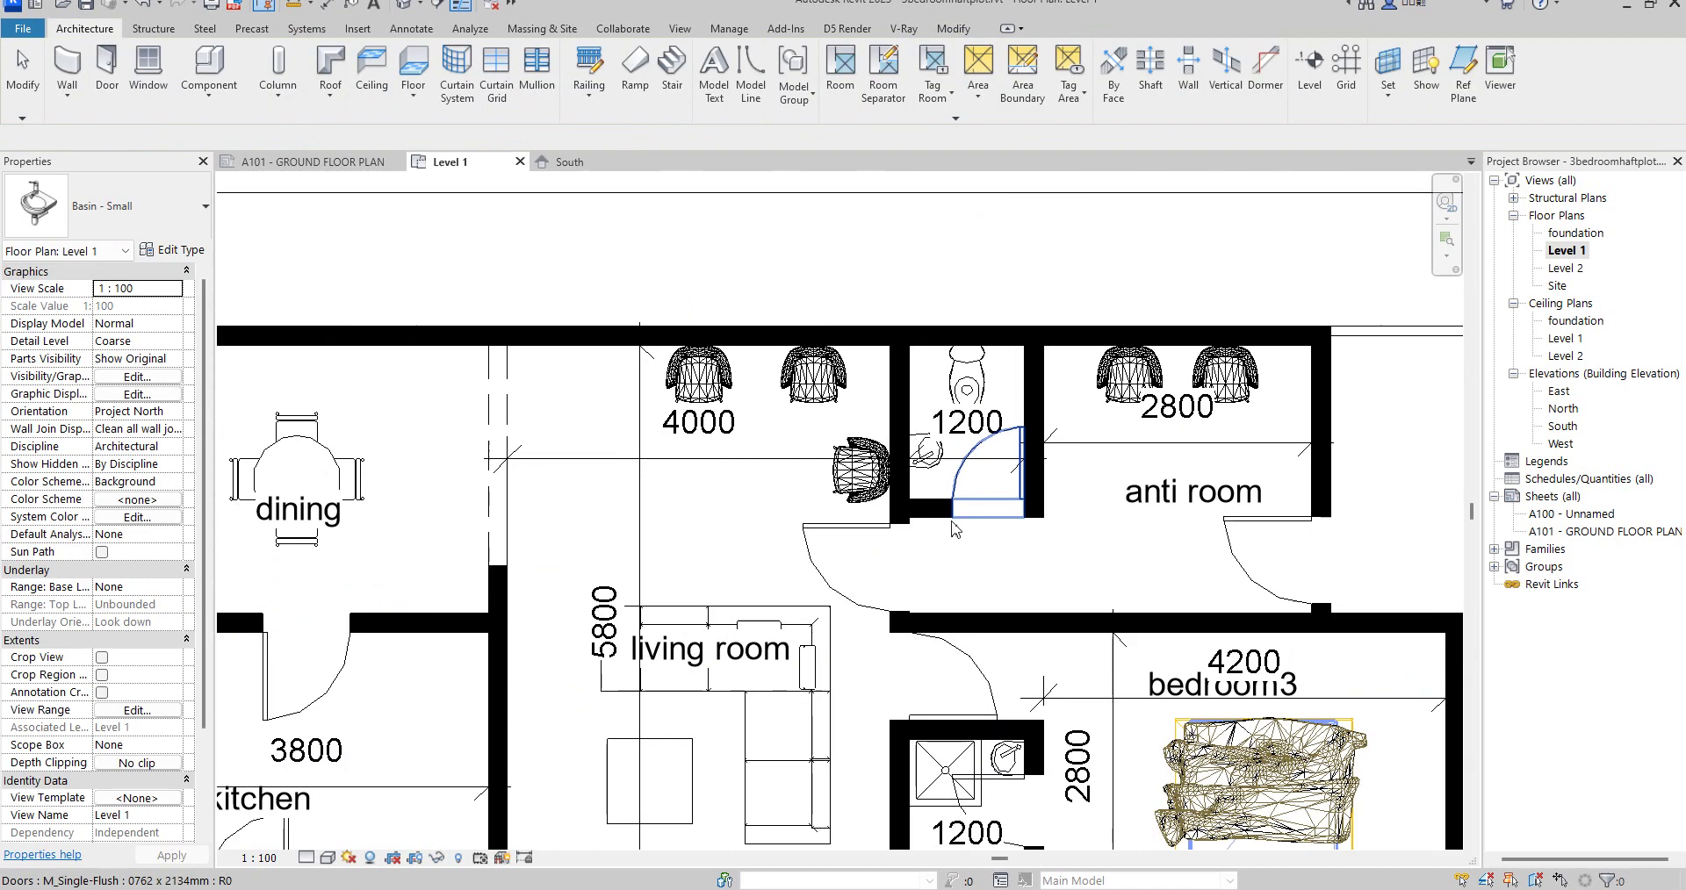
Step: Shift the WC in the bedroom 3 bathroom slightly to the left, away from the door swing
{"action": "scroll", "coordinate": [973, 745], "scroll_direction": "up", "scroll_amount": 4}
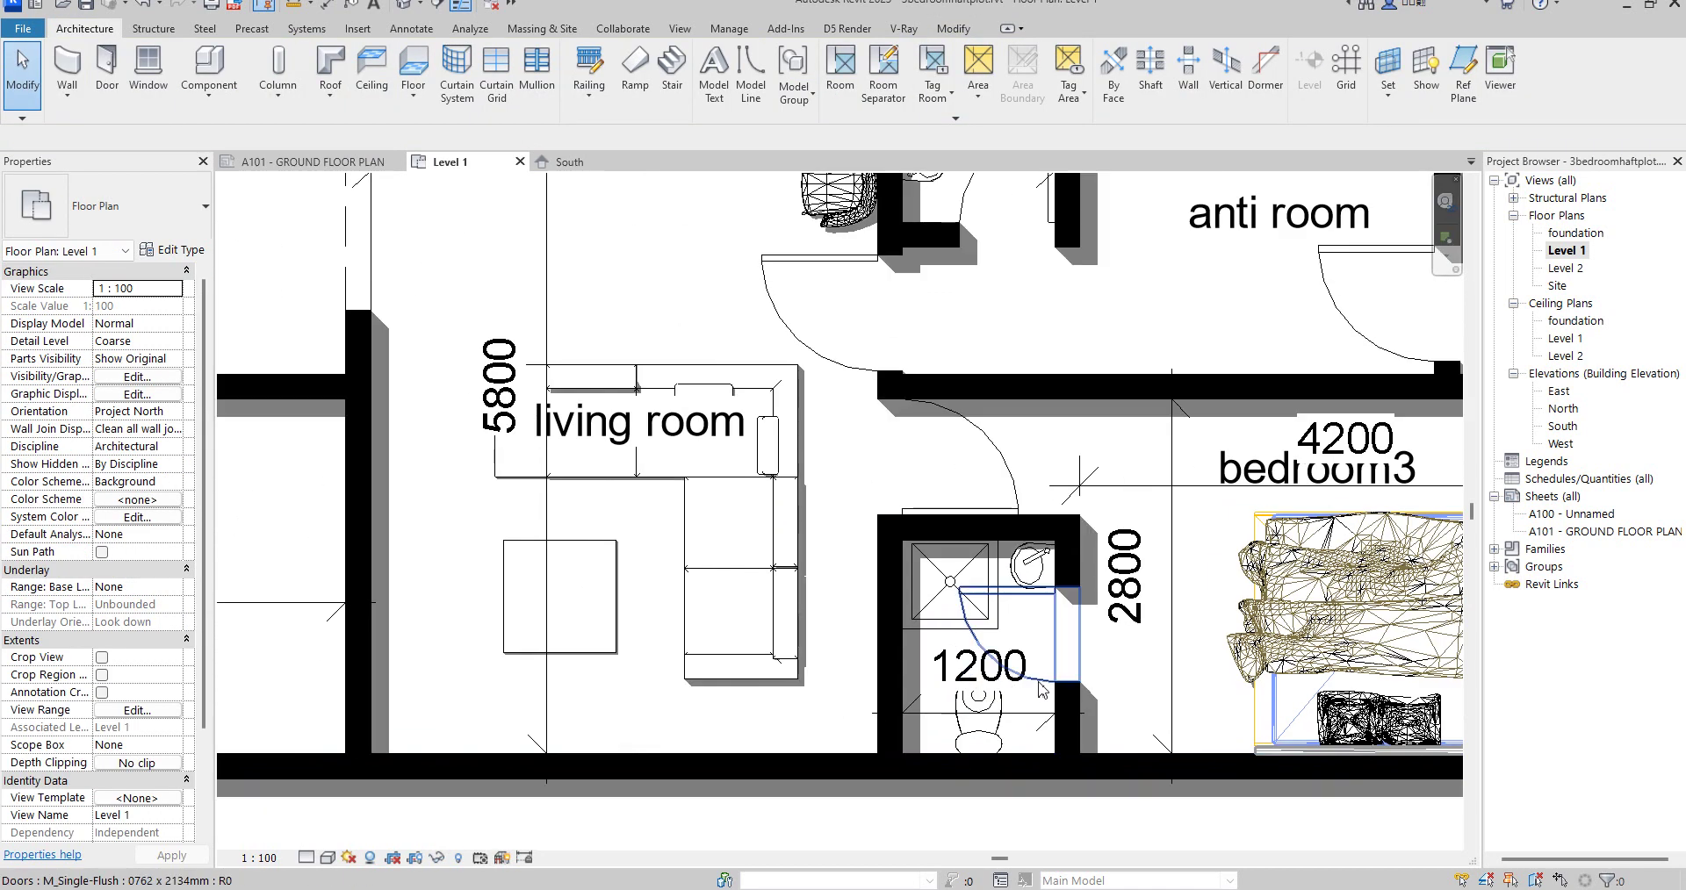
{"action": "left_click", "coordinate": [1039, 688]}
{"action": "scroll", "coordinate": [1036, 688], "scroll_direction": "up", "scroll_amount": 3}
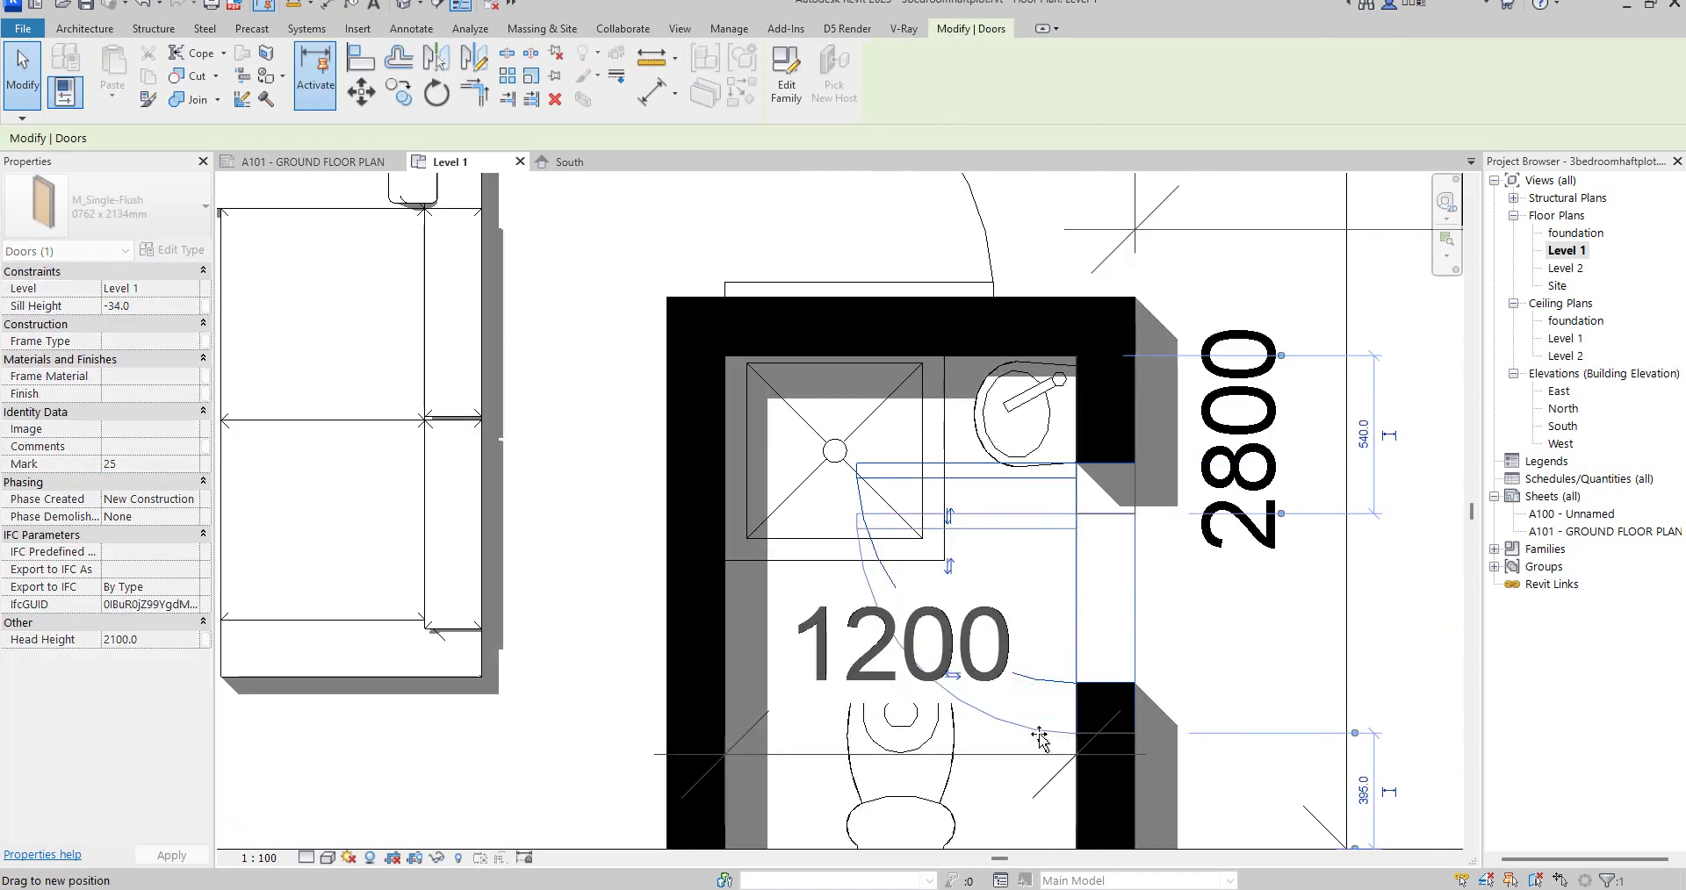
{"action": "left_click", "coordinate": [913, 760]}
{"action": "left_click_drag", "start_coordinate": [913, 760], "coordinate": [889, 753]}
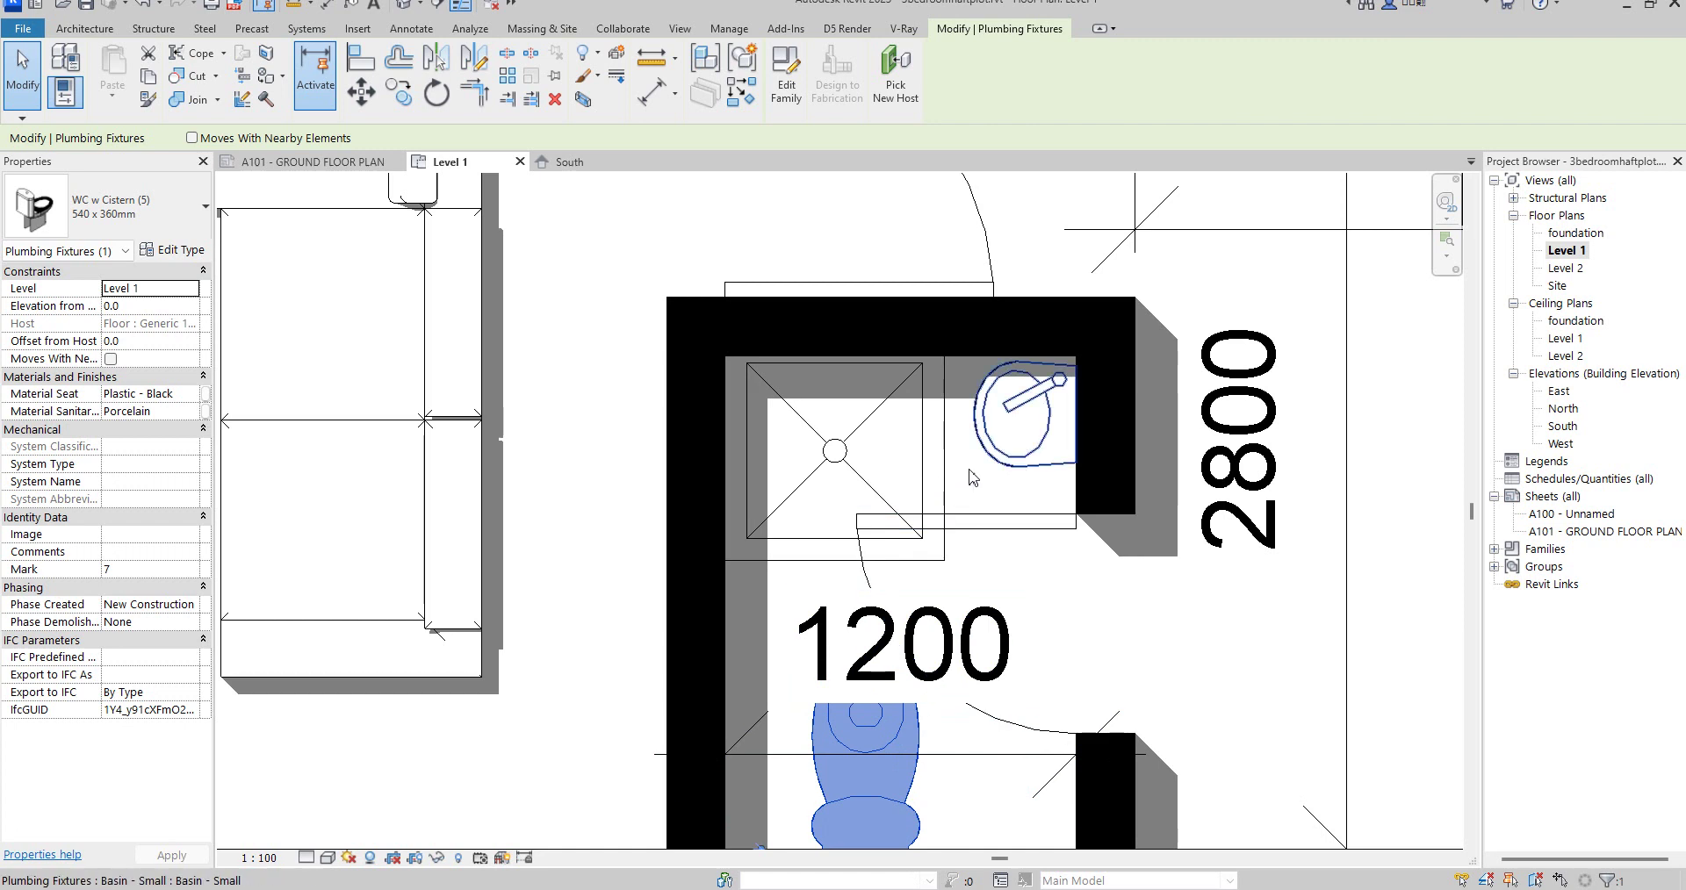
Step: Move the right wall of the bedroom 3 bathroom outward to make the bathroom about 1580 mm wide
{"action": "left_click", "coordinate": [1008, 543]}
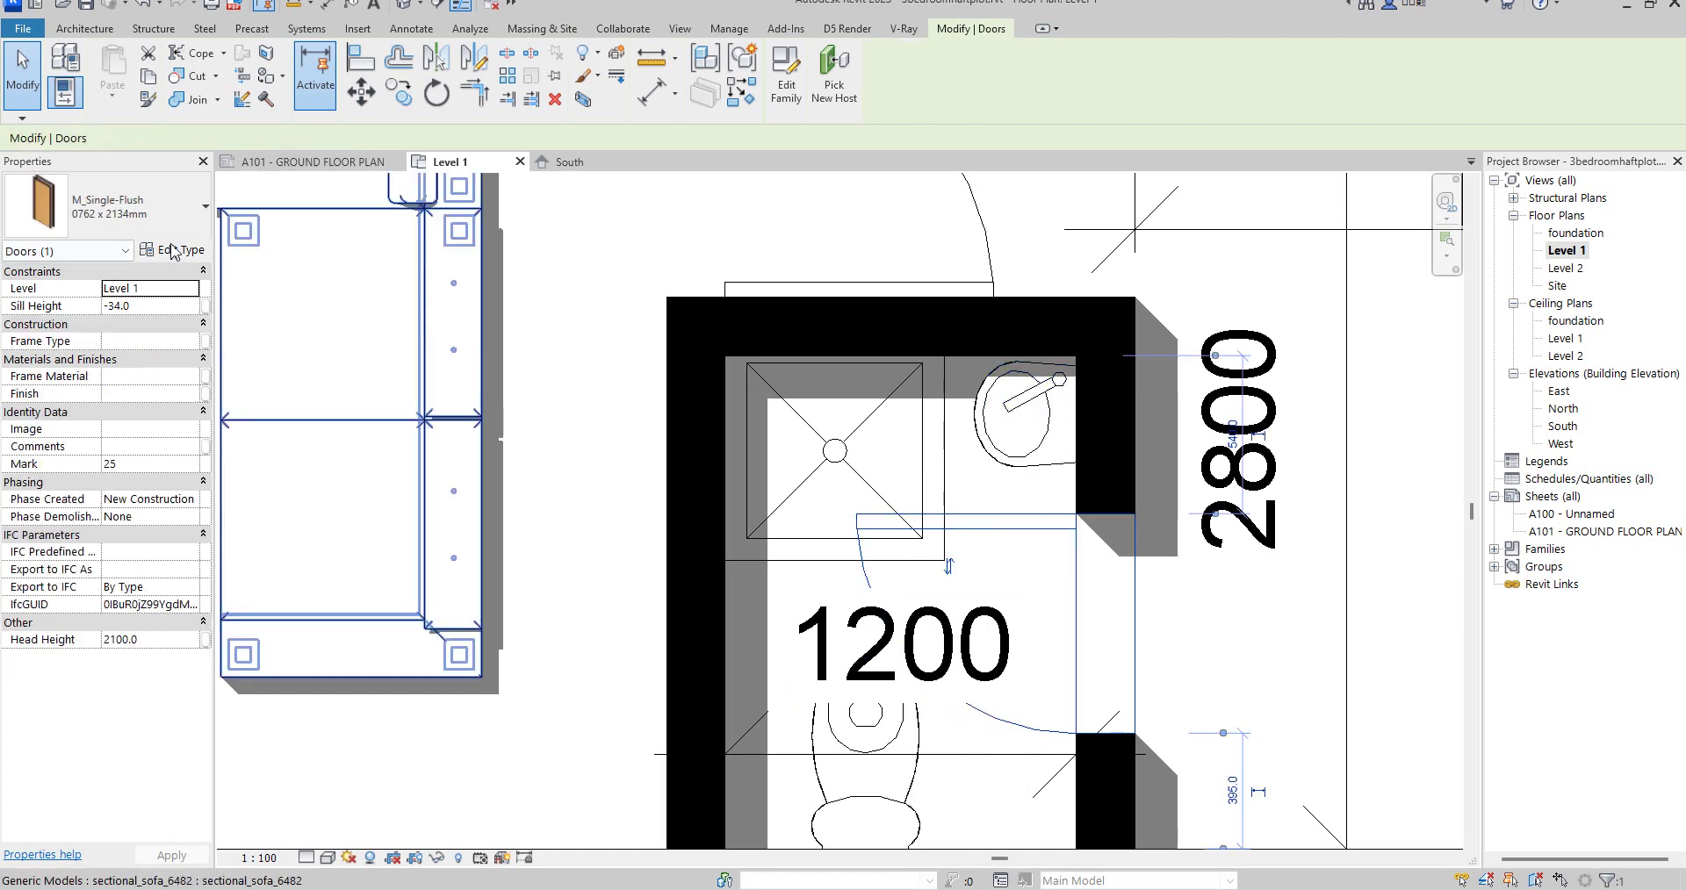
{"action": "scroll", "coordinate": [1010, 549], "scroll_direction": "down", "scroll_amount": 3}
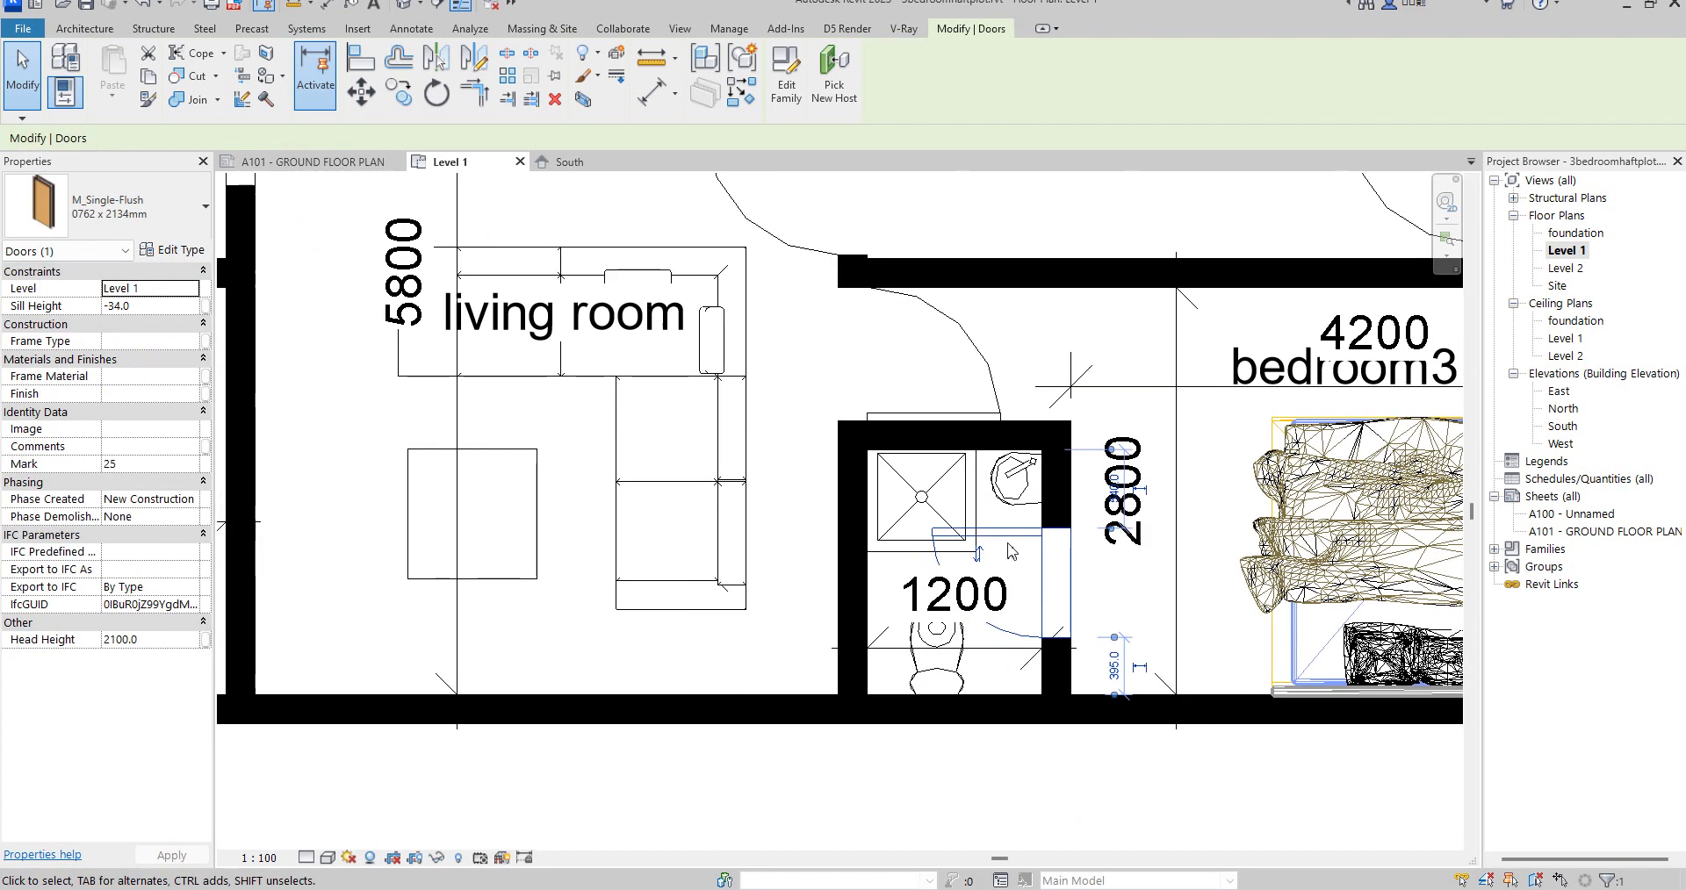
{"action": "left_click", "coordinate": [1073, 520]}
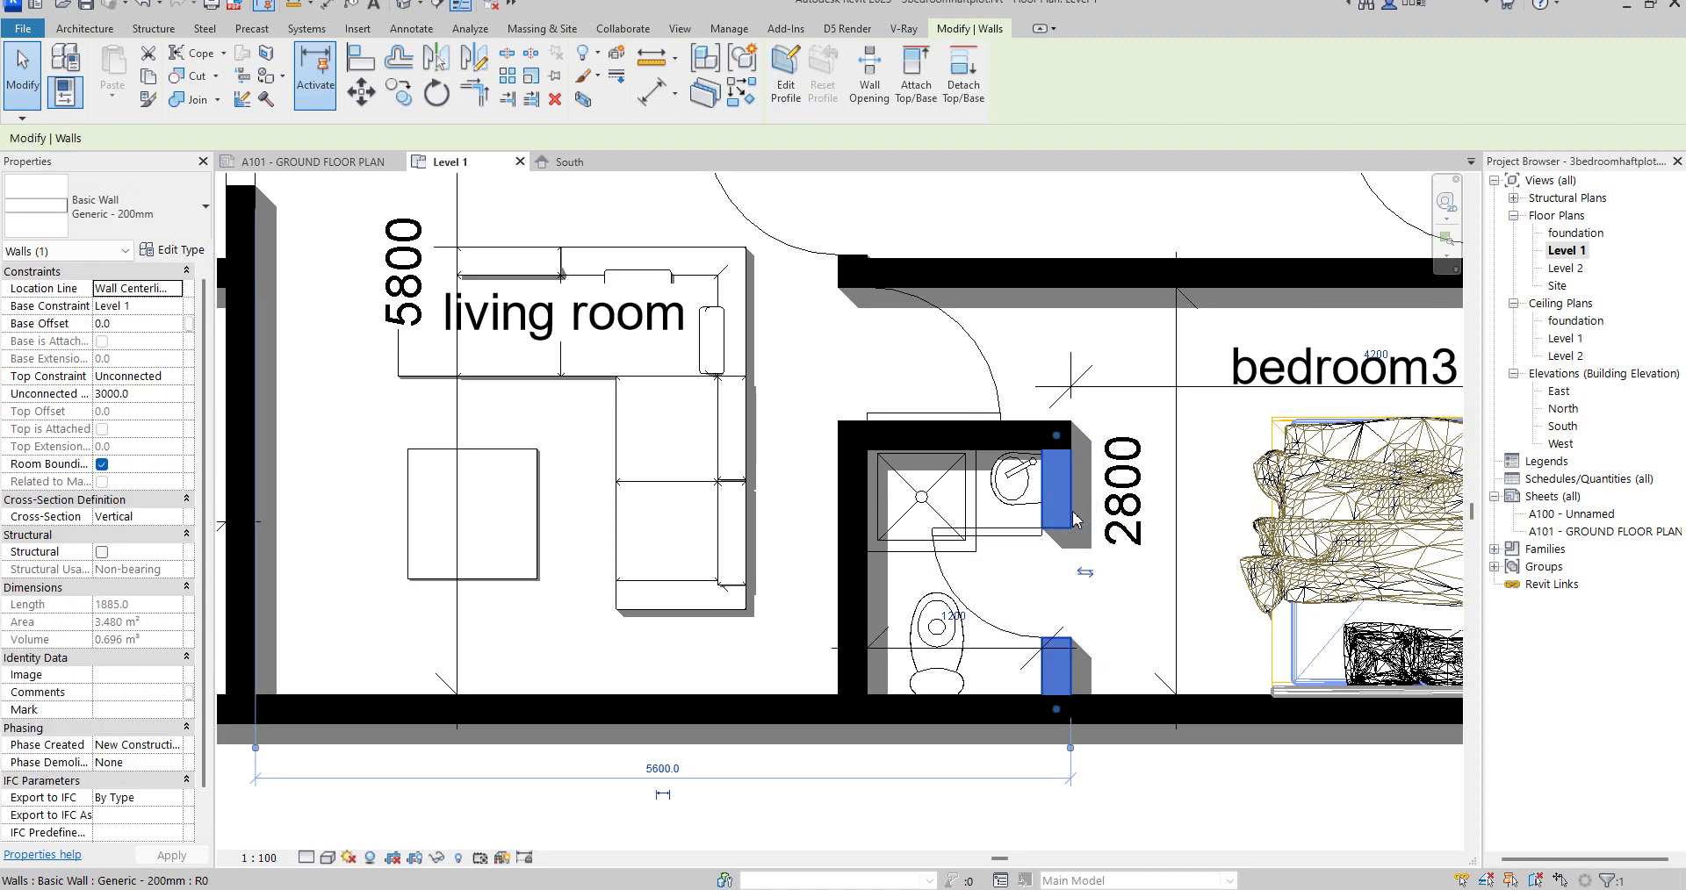
{"action": "scroll", "coordinate": [1073, 520], "scroll_direction": "up", "scroll_amount": 2}
{"action": "left_click_drag", "start_coordinate": [1073, 503], "coordinate": [1163, 513]}
{"action": "scroll", "coordinate": [1145, 509], "scroll_direction": "up", "scroll_amount": 1}
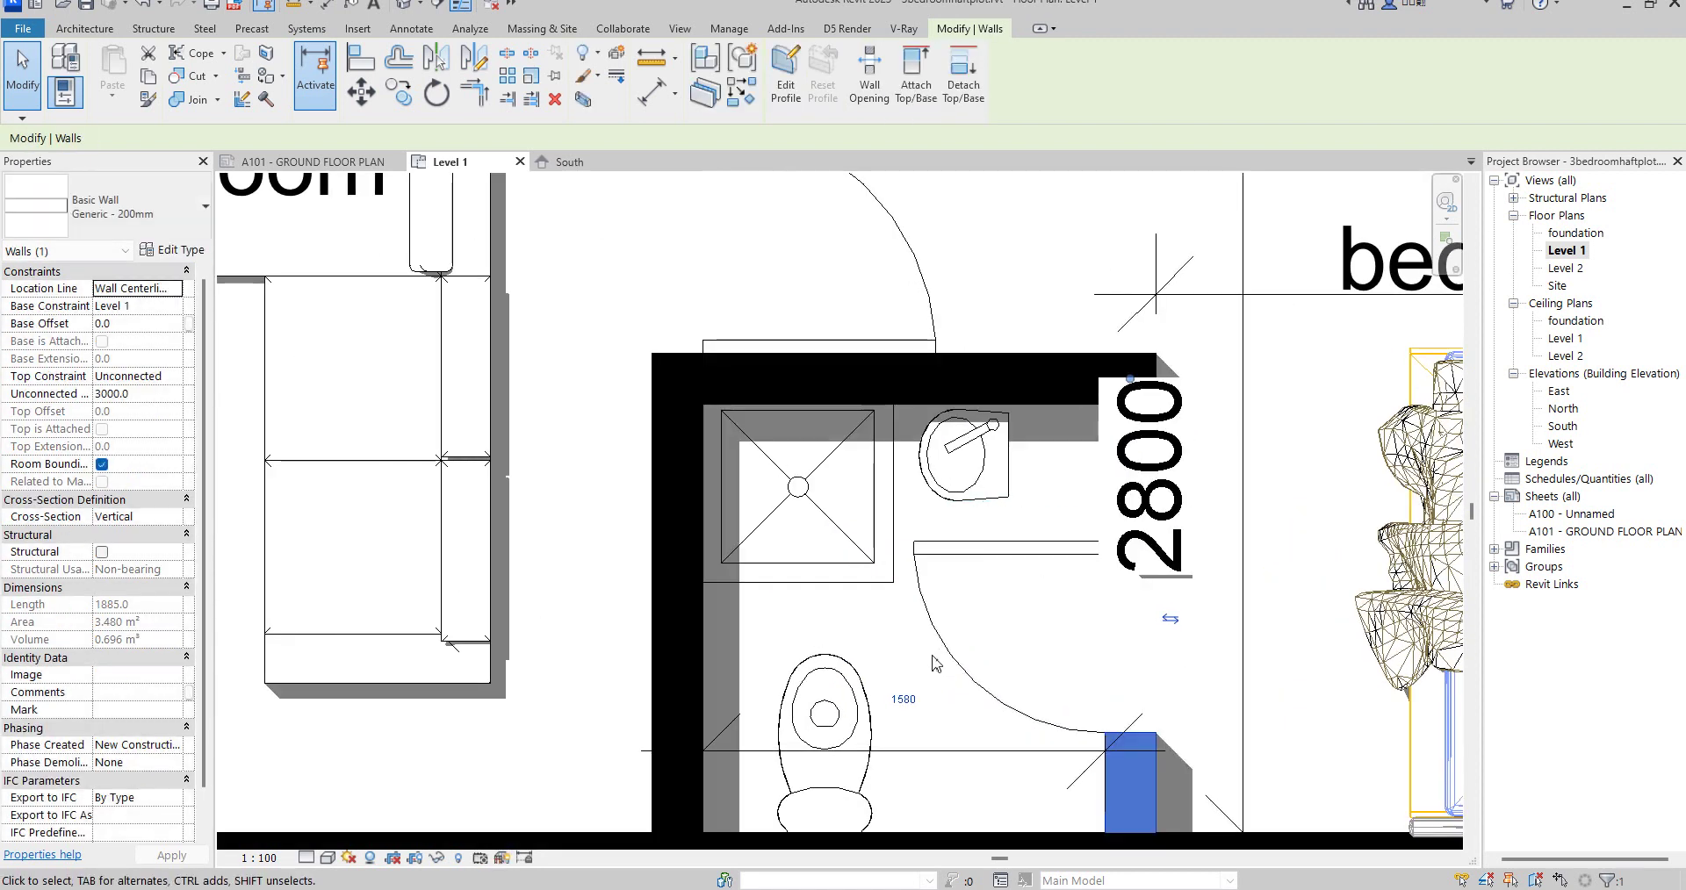
{"action": "left_click", "coordinate": [904, 644]}
{"action": "scroll", "coordinate": [904, 644], "scroll_direction": "down", "scroll_amount": 3}
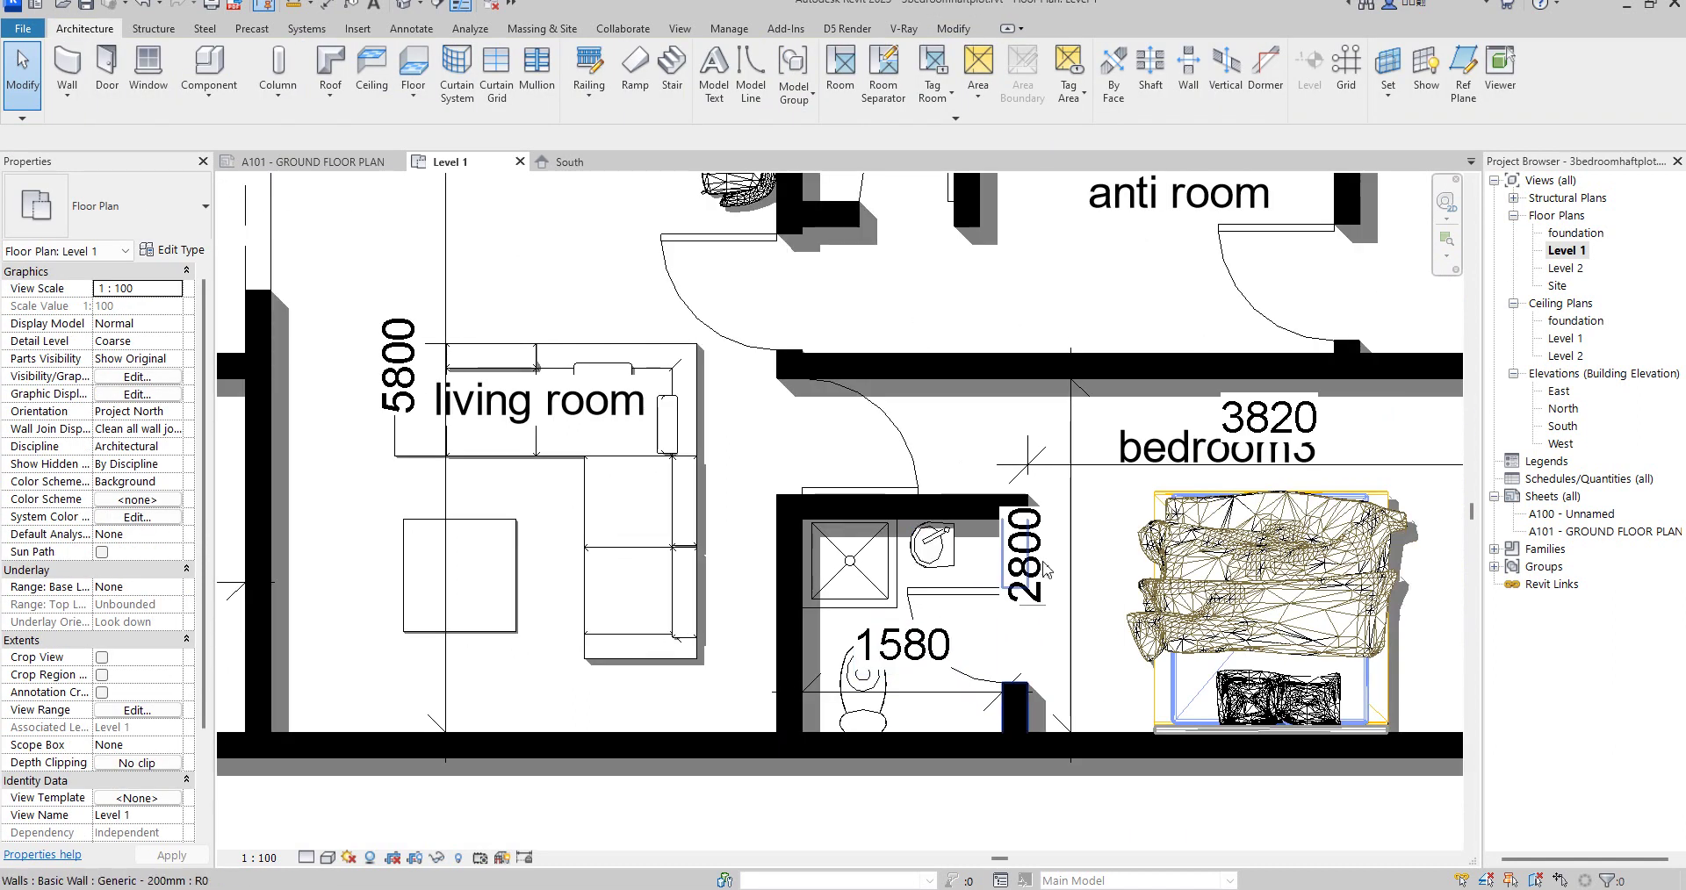
Step: Move the vertical 2800 dimension away from the bathroom wall and over the bed in bedroom 3
{"action": "left_click", "coordinate": [1070, 575]}
{"action": "left_click_drag", "start_coordinate": [1070, 575], "coordinate": [1252, 562]}
{"action": "scroll", "coordinate": [1054, 508], "scroll_direction": "down", "scroll_amount": 3}
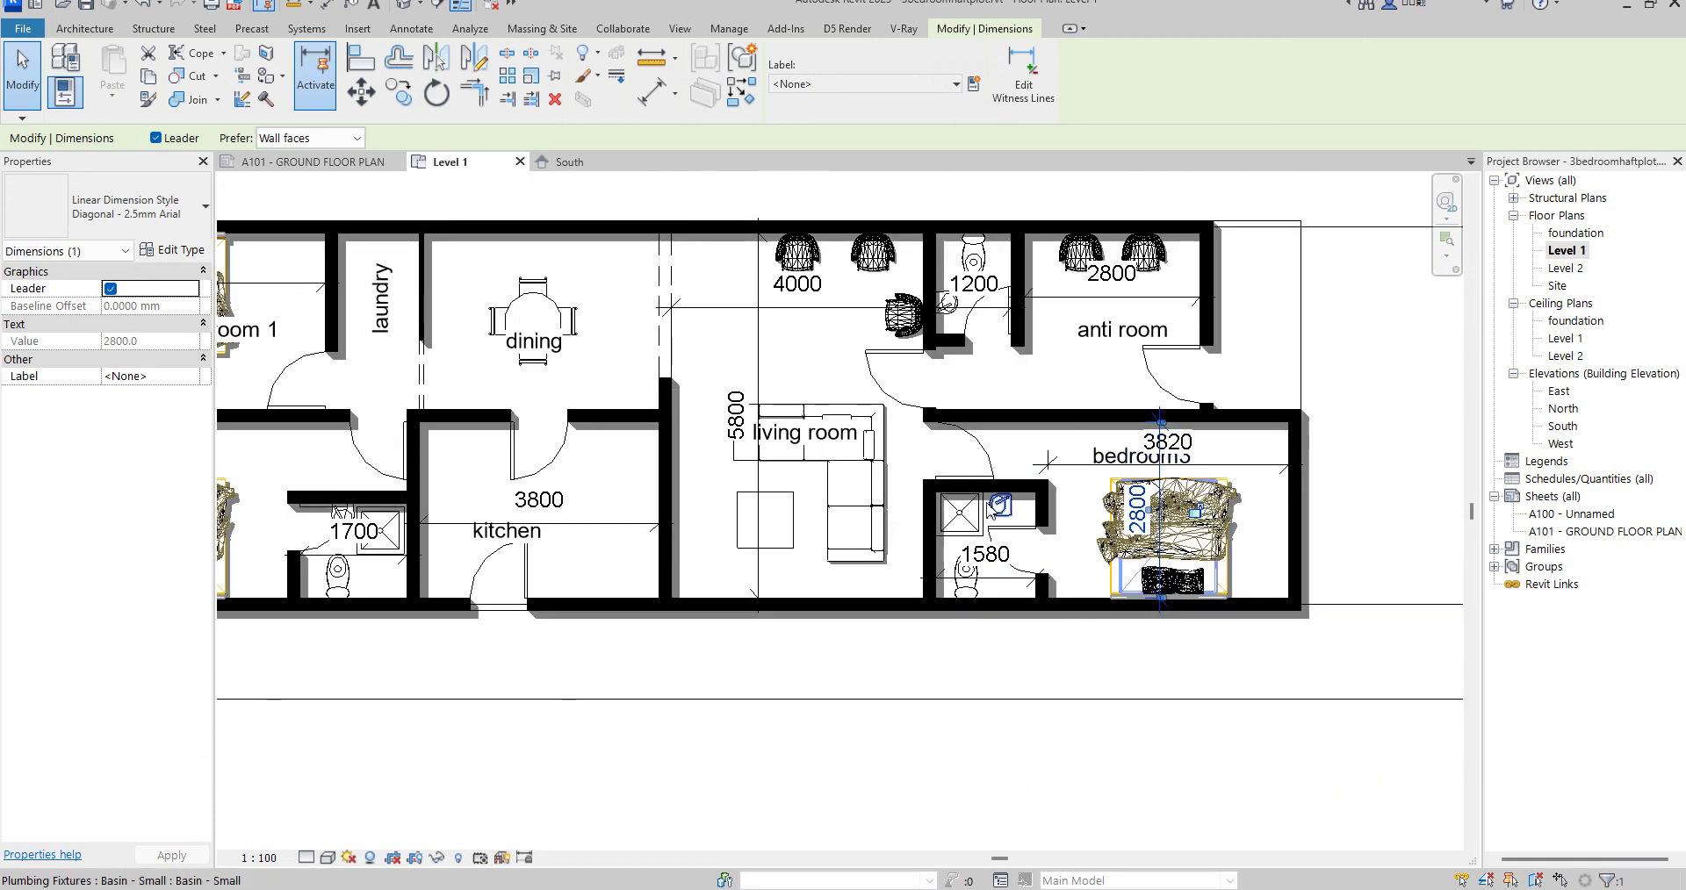
Step: Align the back of the bedroom 3 bathroom basin with the inner face of the moved right wall
{"action": "scroll", "coordinate": [1035, 525], "scroll_direction": "up", "scroll_amount": 5}
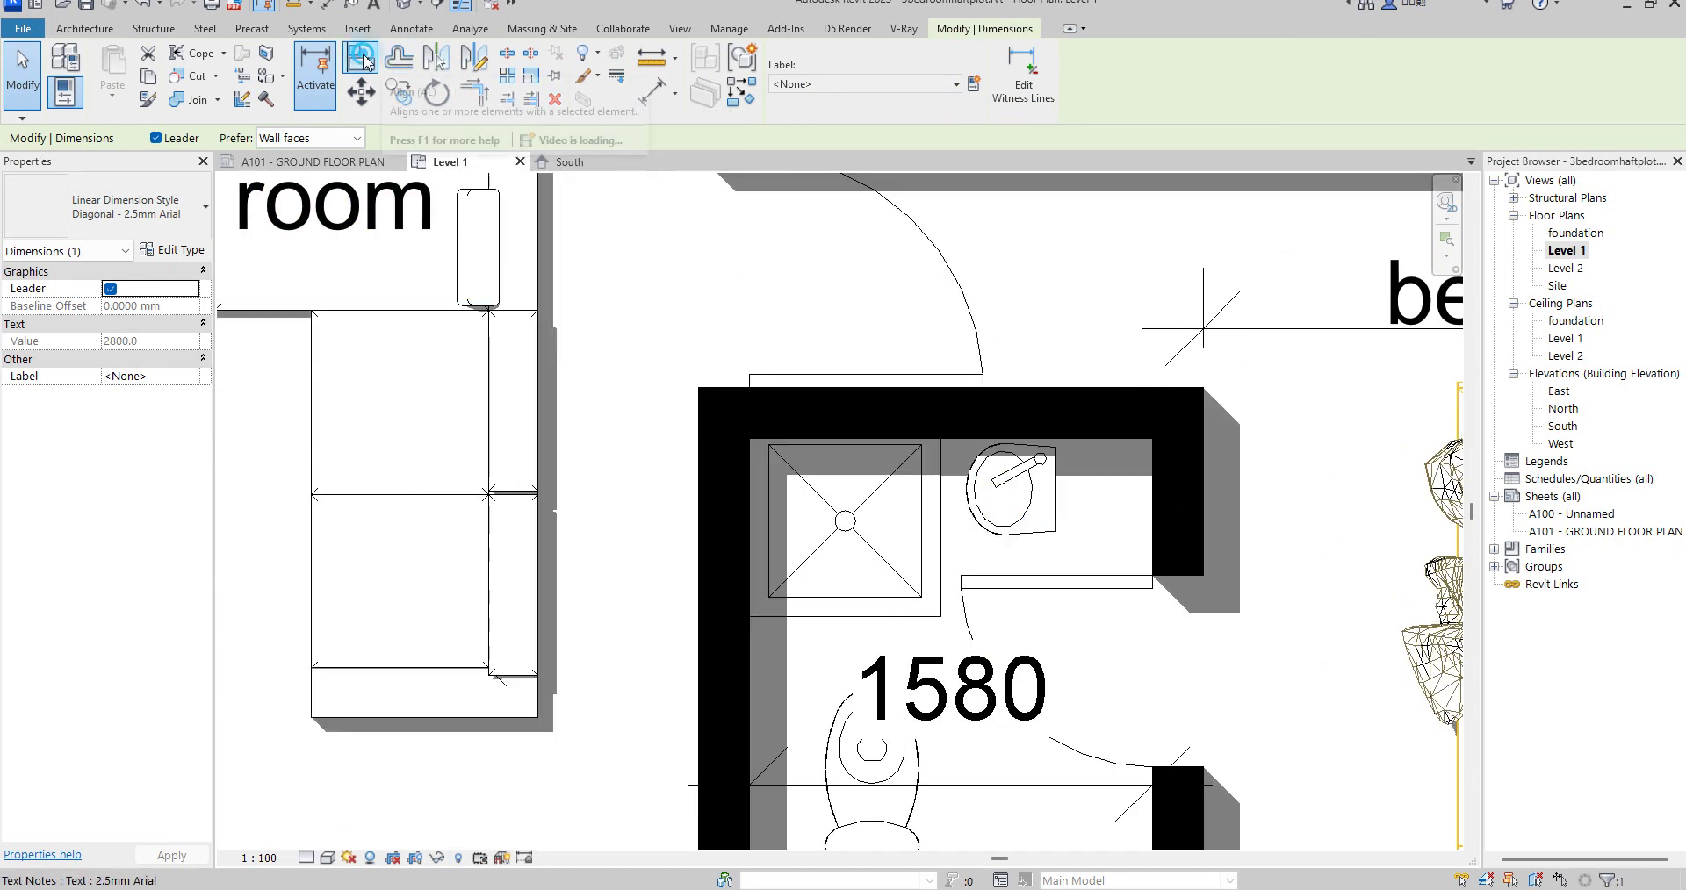
{"action": "left_click", "coordinate": [366, 62]}
{"action": "left_click", "coordinate": [1144, 497]}
{"action": "left_click", "coordinate": [1045, 492]}
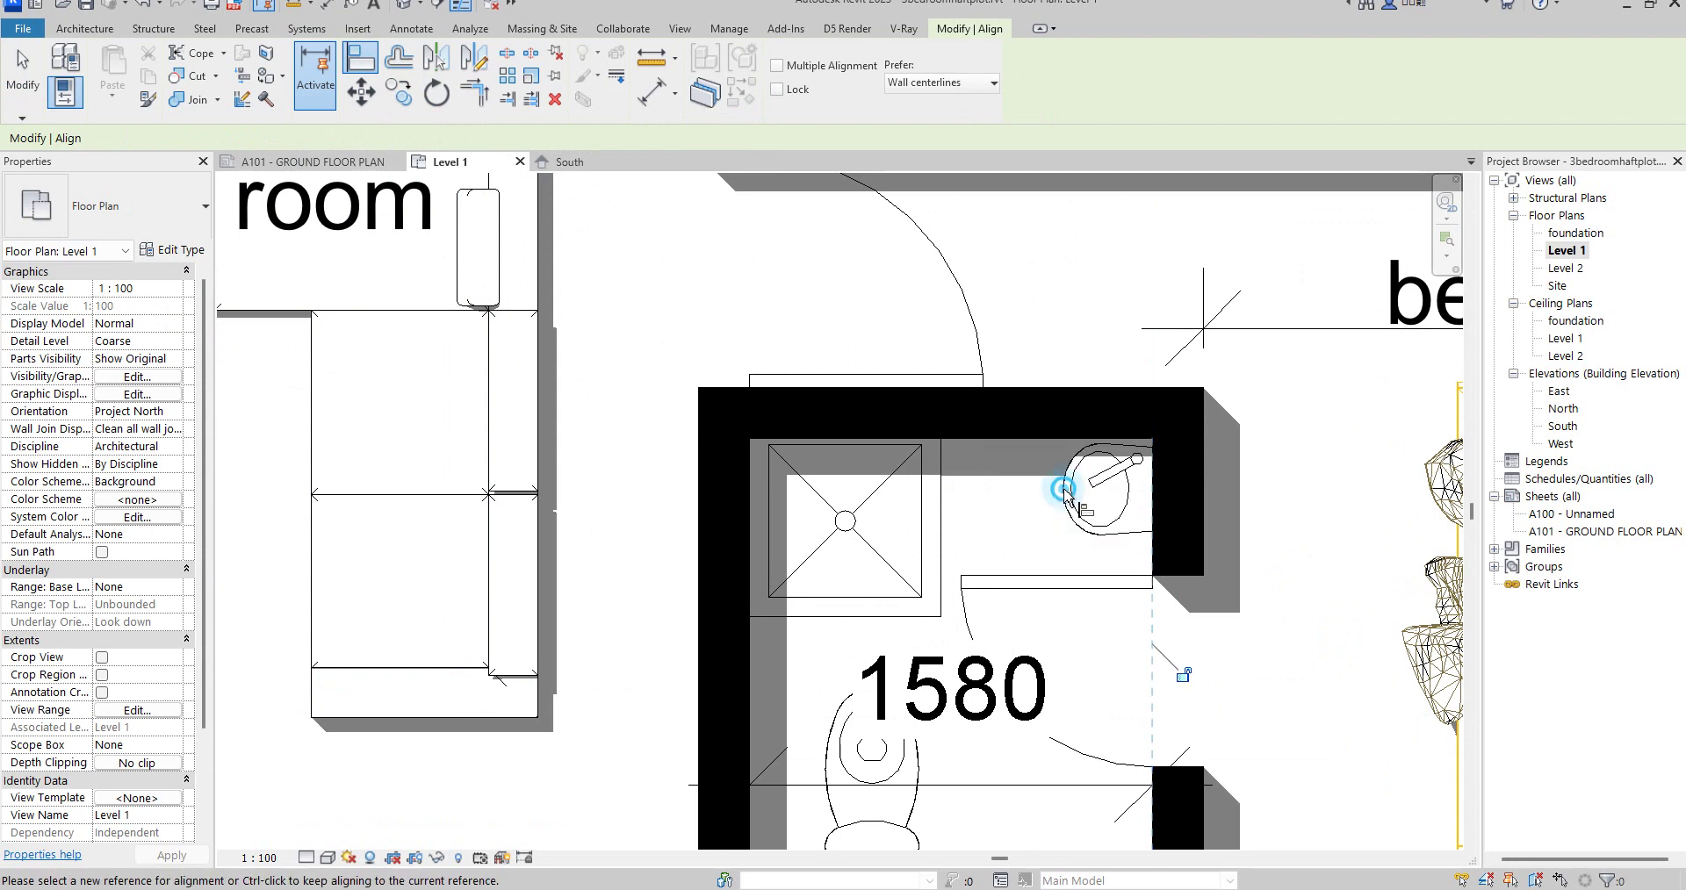
{"action": "scroll", "coordinate": [1005, 646], "scroll_direction": "down", "scroll_amount": 5}
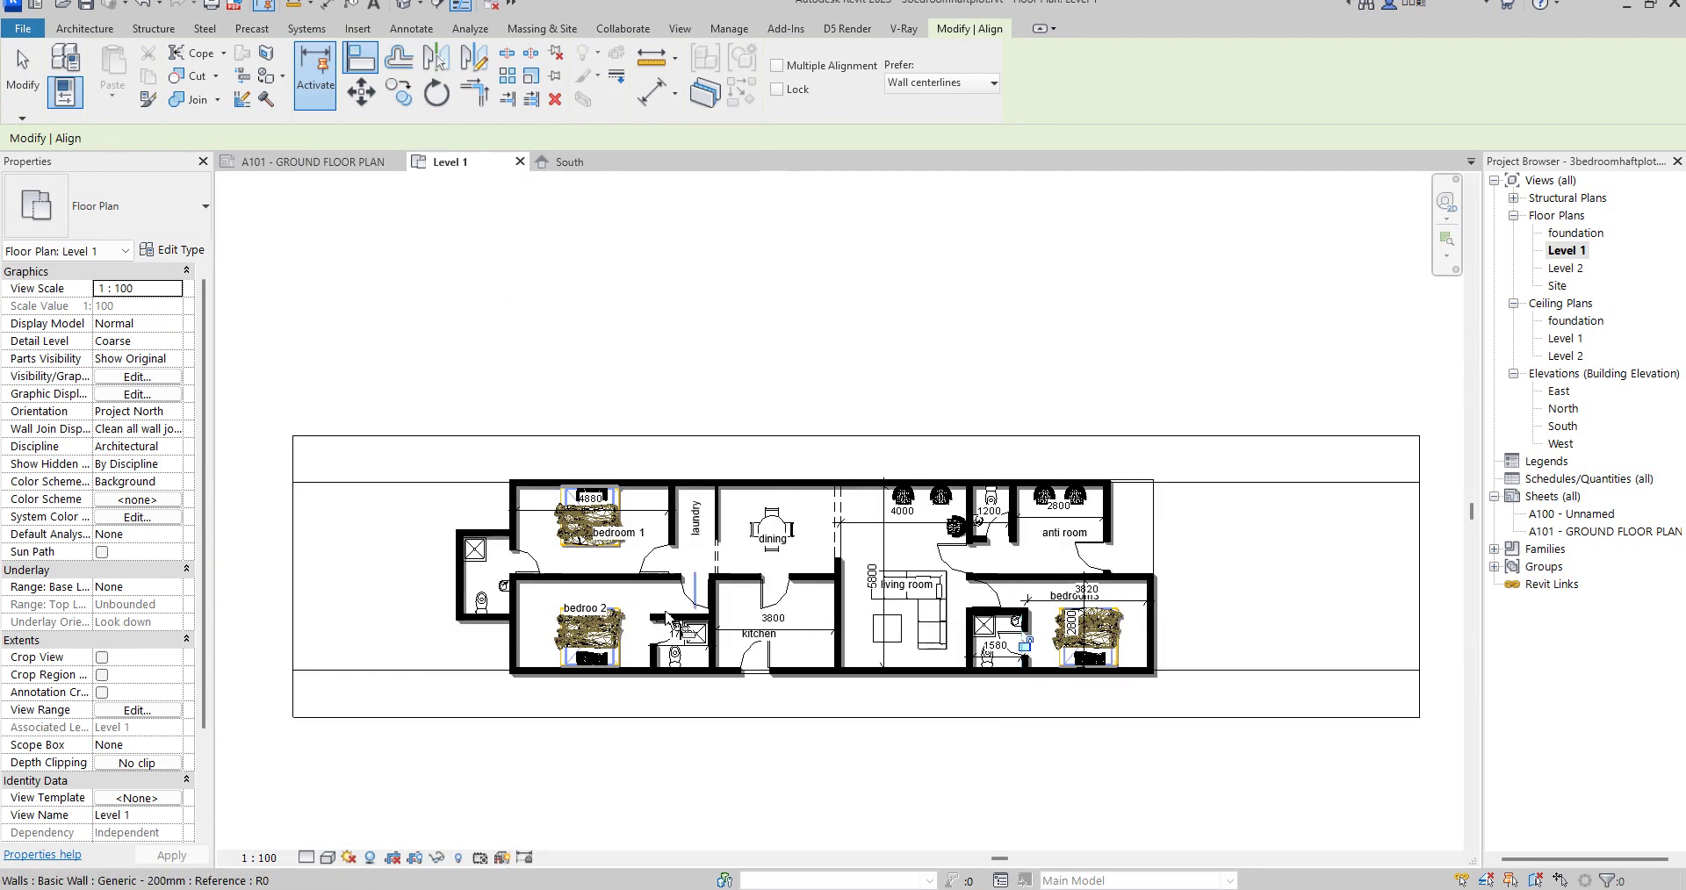
{"action": "scroll", "coordinate": [599, 590], "scroll_direction": "up", "scroll_amount": 3}
{"action": "scroll", "coordinate": [362, 565], "scroll_direction": "up", "scroll_amount": 2}
{"action": "scroll", "coordinate": [648, 490], "scroll_direction": "down", "scroll_amount": 4}
{"action": "scroll", "coordinate": [806, 643], "scroll_direction": "up", "scroll_amount": 8}
{"action": "right_click", "coordinate": [803, 646]}
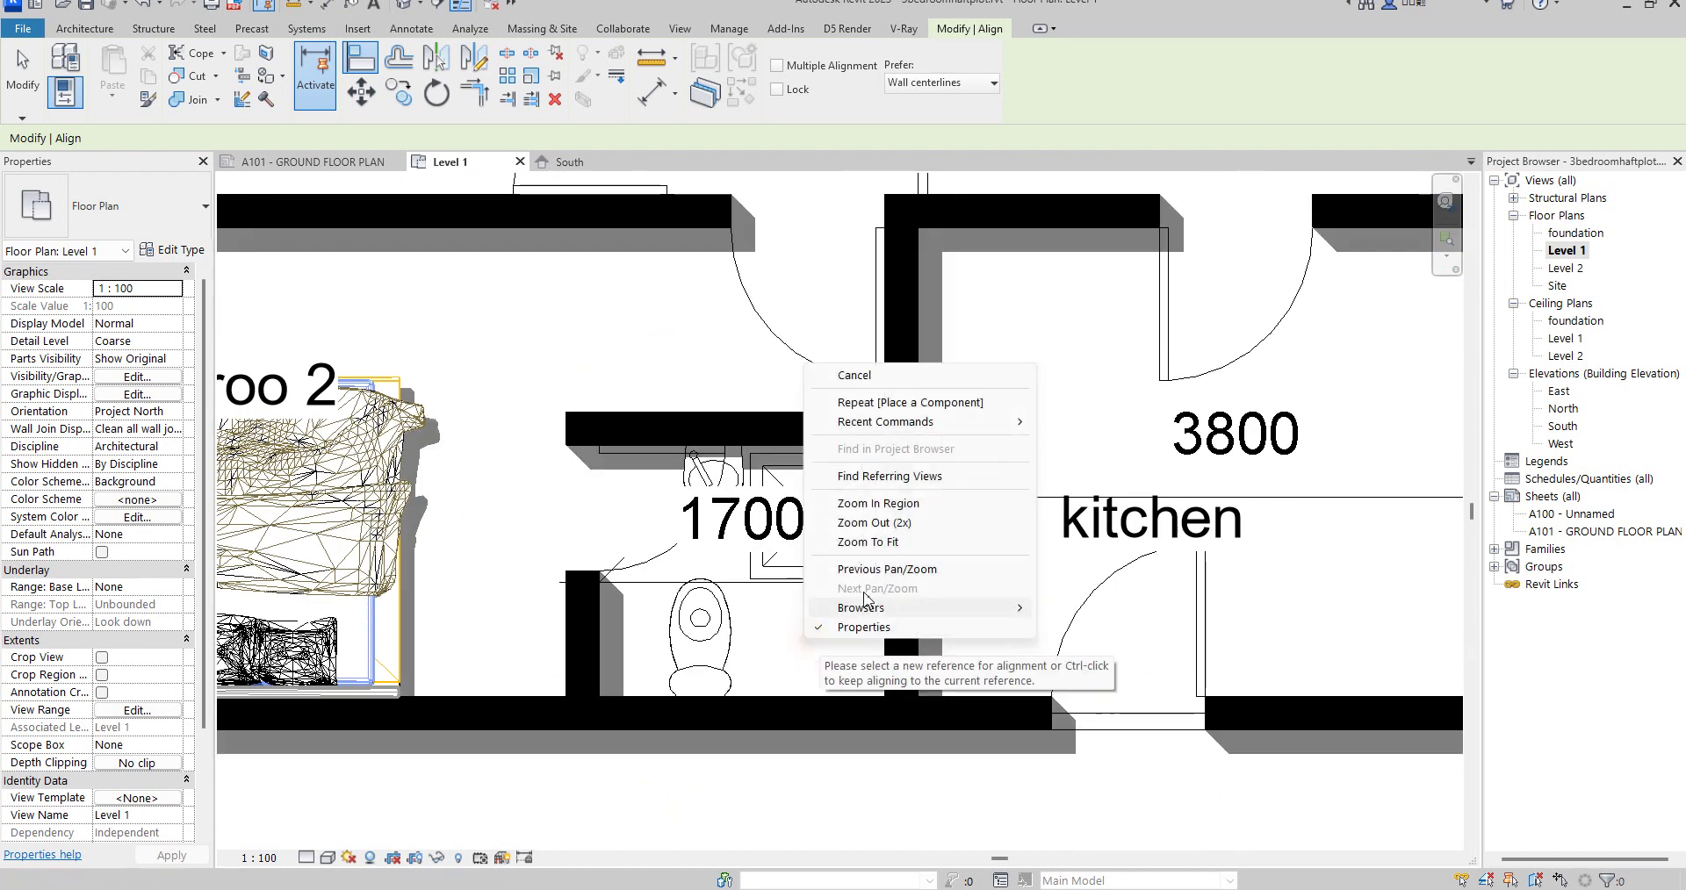
{"action": "left_click", "coordinate": [857, 376]}
{"action": "right_click", "coordinate": [711, 369]}
{"action": "left_click", "coordinate": [746, 379]}
Step: Move the left wall of the bedroom 2 bathroom outward to make the bathroom about 2000 mm wide
{"action": "scroll", "coordinate": [818, 429], "scroll_direction": "up", "scroll_amount": 2}
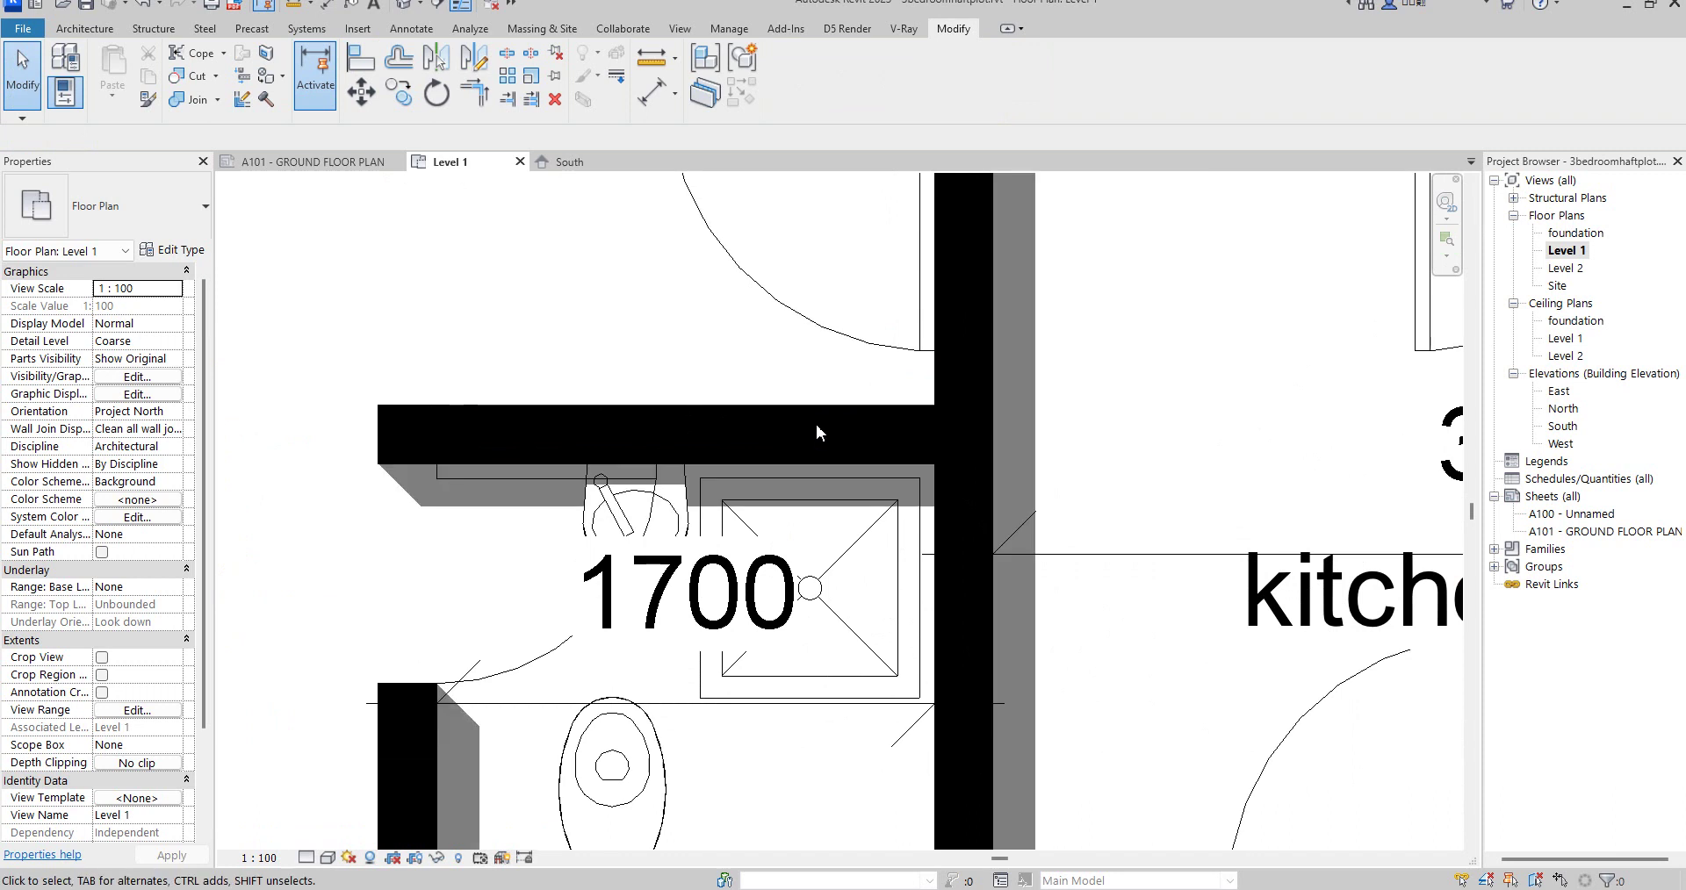
{"action": "left_click", "coordinate": [833, 421]}
{"action": "scroll", "coordinate": [838, 422], "scroll_direction": "down", "scroll_amount": 1}
{"action": "scroll", "coordinate": [838, 422], "scroll_direction": "down", "scroll_amount": 2}
{"action": "left_click", "coordinate": [690, 538]}
{"action": "scroll", "coordinate": [690, 535], "scroll_direction": "up", "scroll_amount": 2}
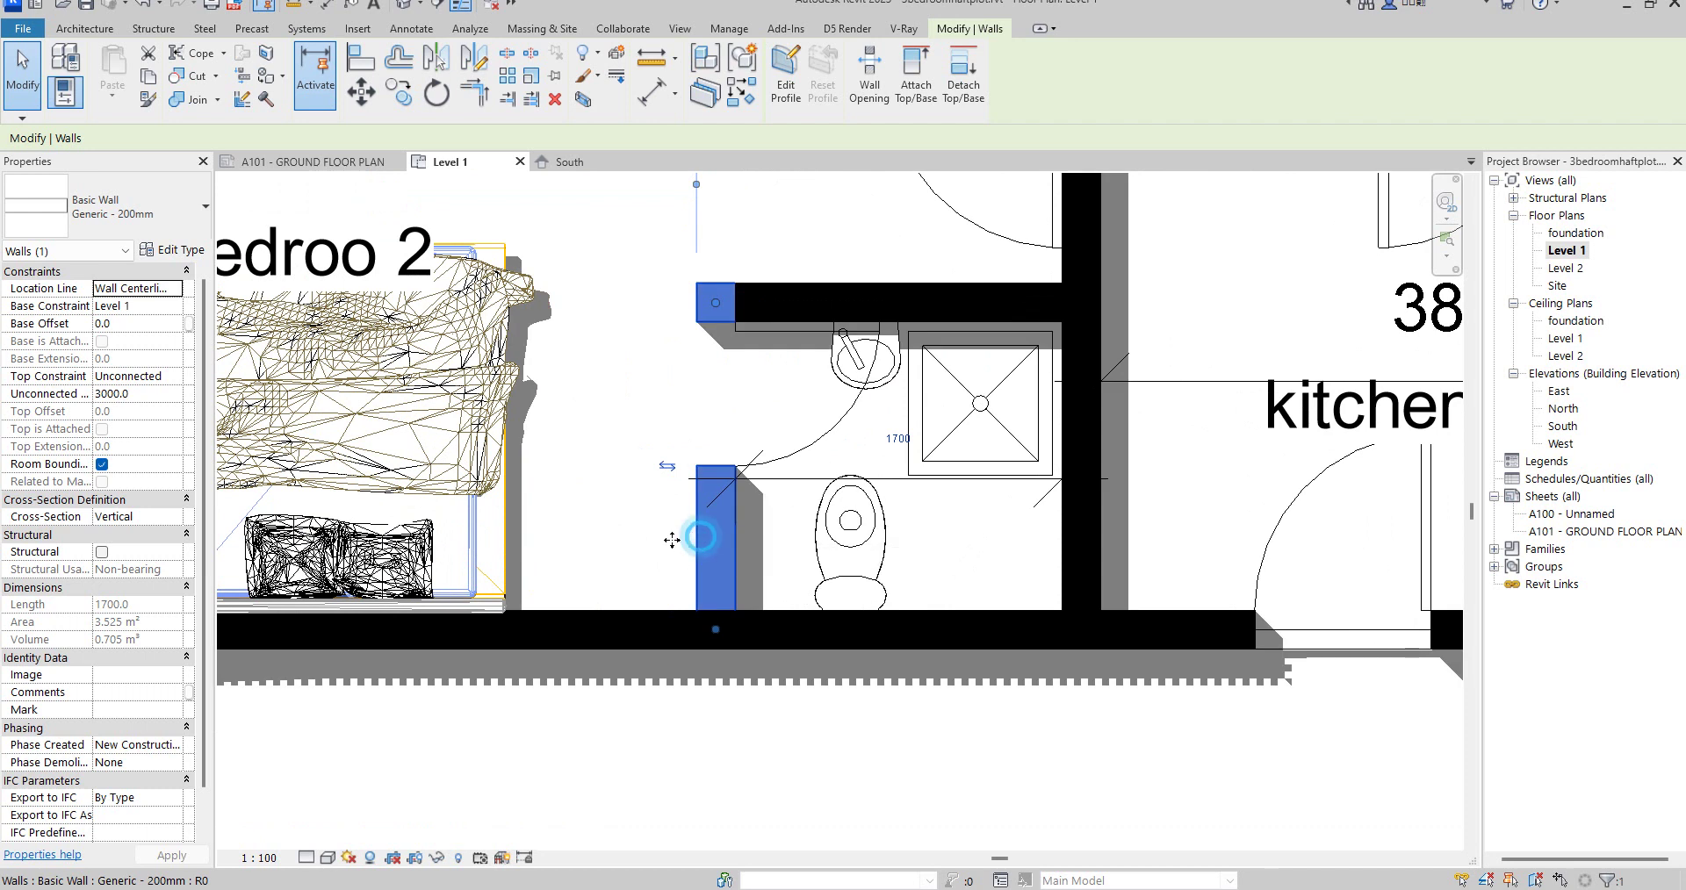
{"action": "left_click_drag", "start_coordinate": [686, 537], "coordinate": [628, 538]}
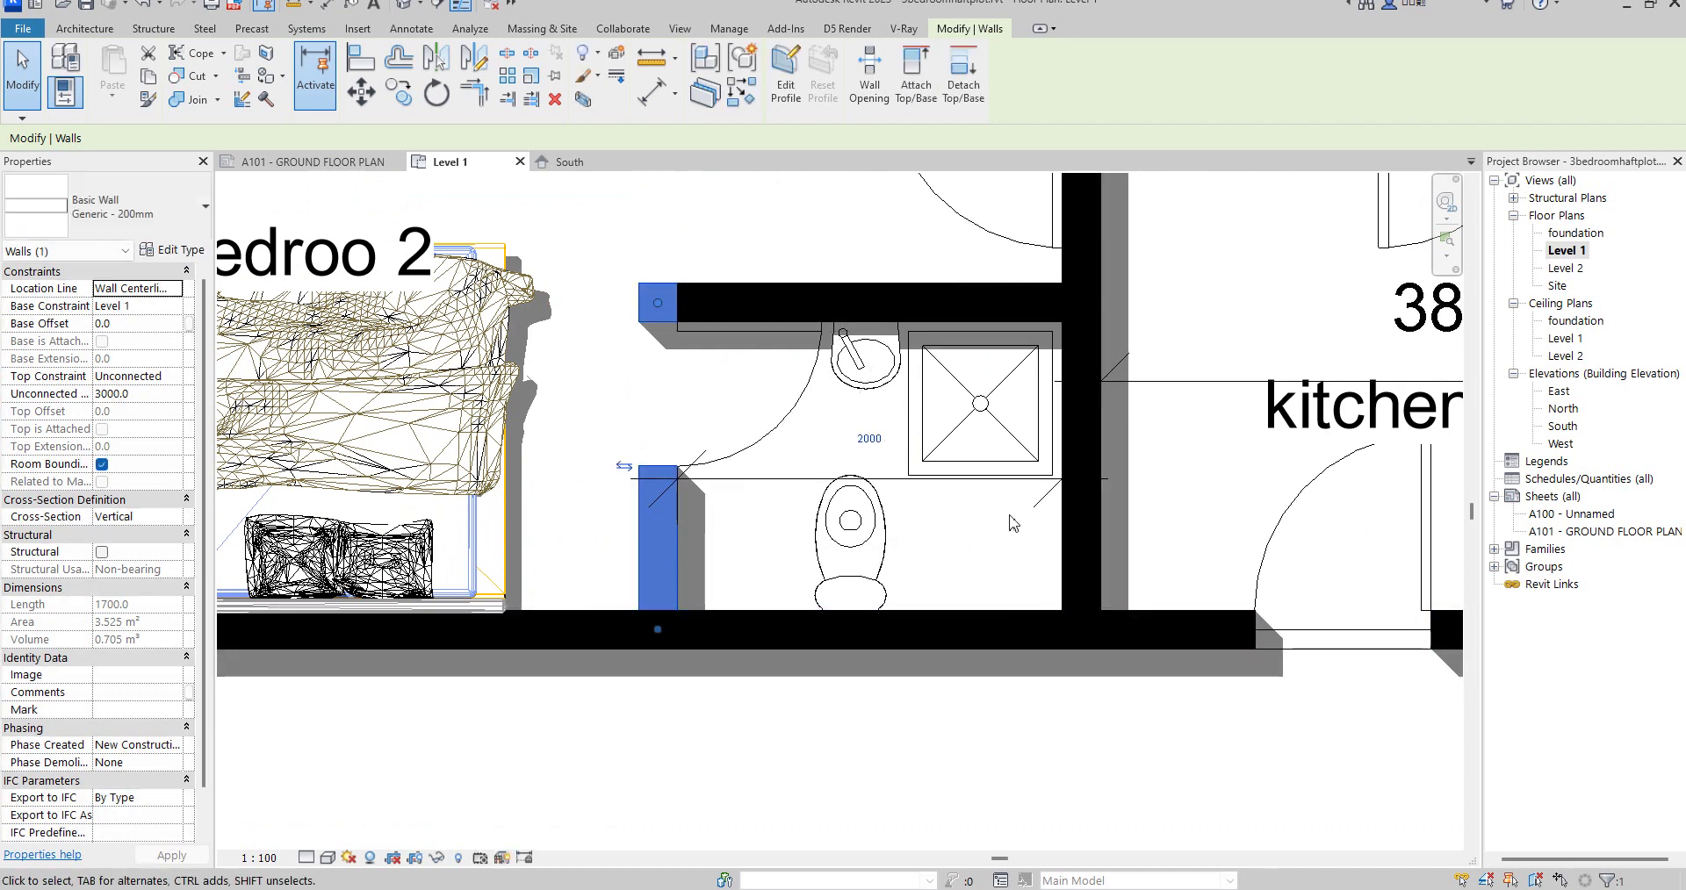
Step: Move the bedroom 2 bathroom's shower stall down to the lower-right corner and nudge it against the right wall
{"action": "left_click", "coordinate": [993, 570]}
{"action": "left_click", "coordinate": [997, 483]}
{"action": "left_click_drag", "start_coordinate": [994, 479], "coordinate": [1032, 605]}
{"action": "scroll", "coordinate": [1031, 609], "scroll_direction": "up", "scroll_amount": 4}
{"action": "key", "text": "Right"}
{"action": "key", "text": "Right"}
{"action": "key", "text": "Right"}
{"action": "key", "text": "Right"}
{"action": "key", "text": "Right"}
{"action": "key", "text": "Right"}
{"action": "key", "text": "Right"}
{"action": "key", "text": "Right"}
{"action": "key", "text": "Right"}
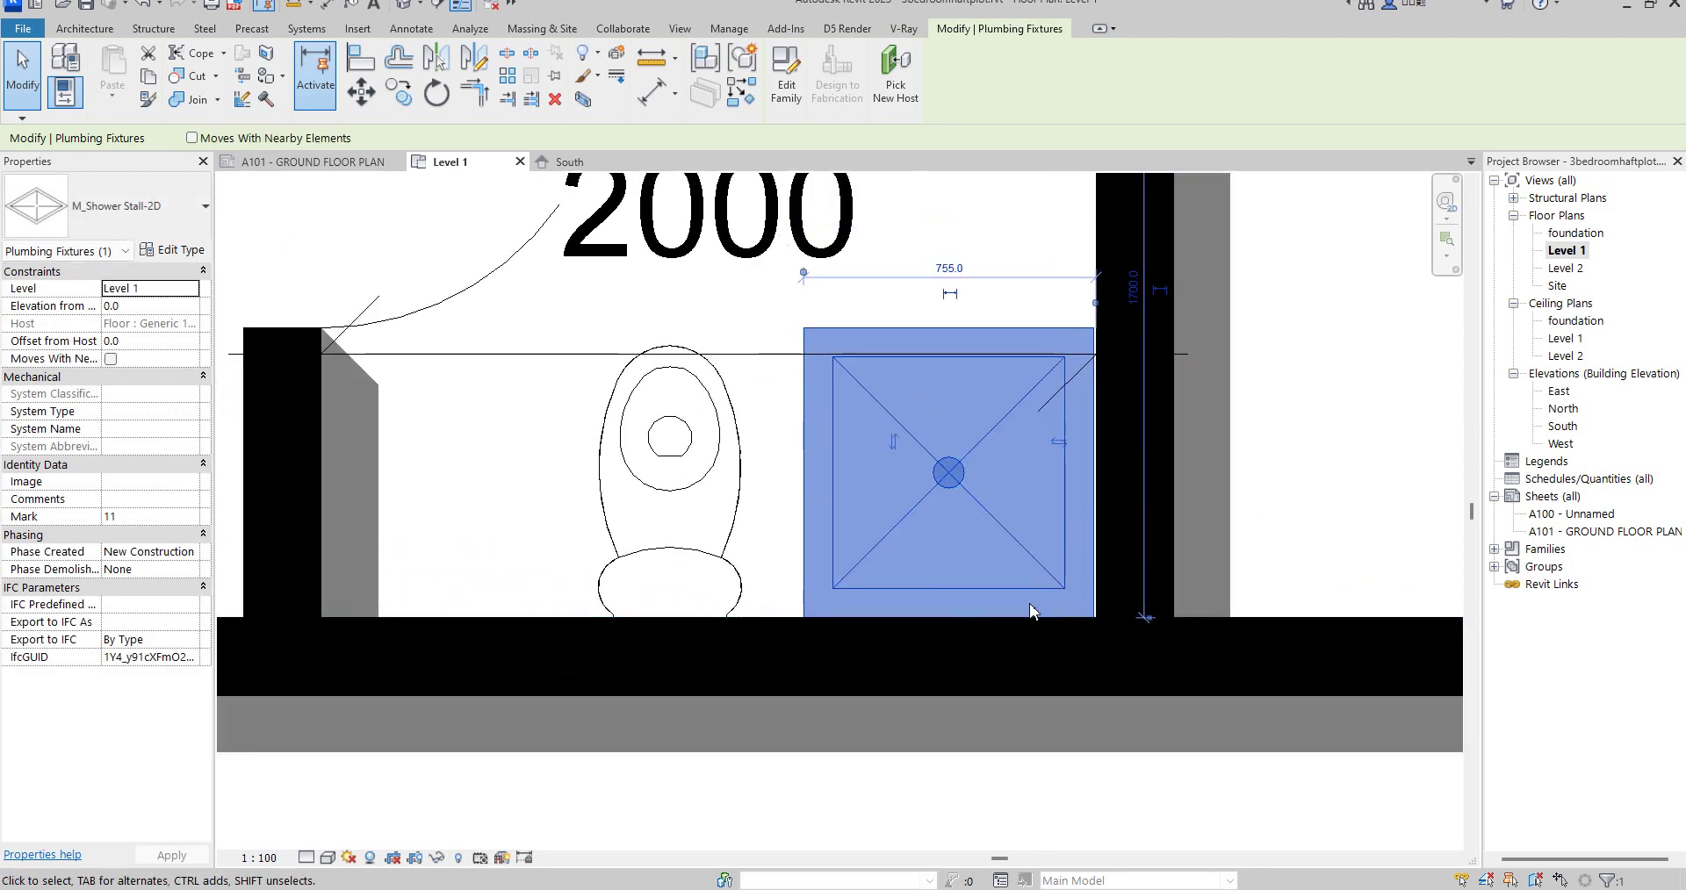
{"action": "key", "text": "Escape"}
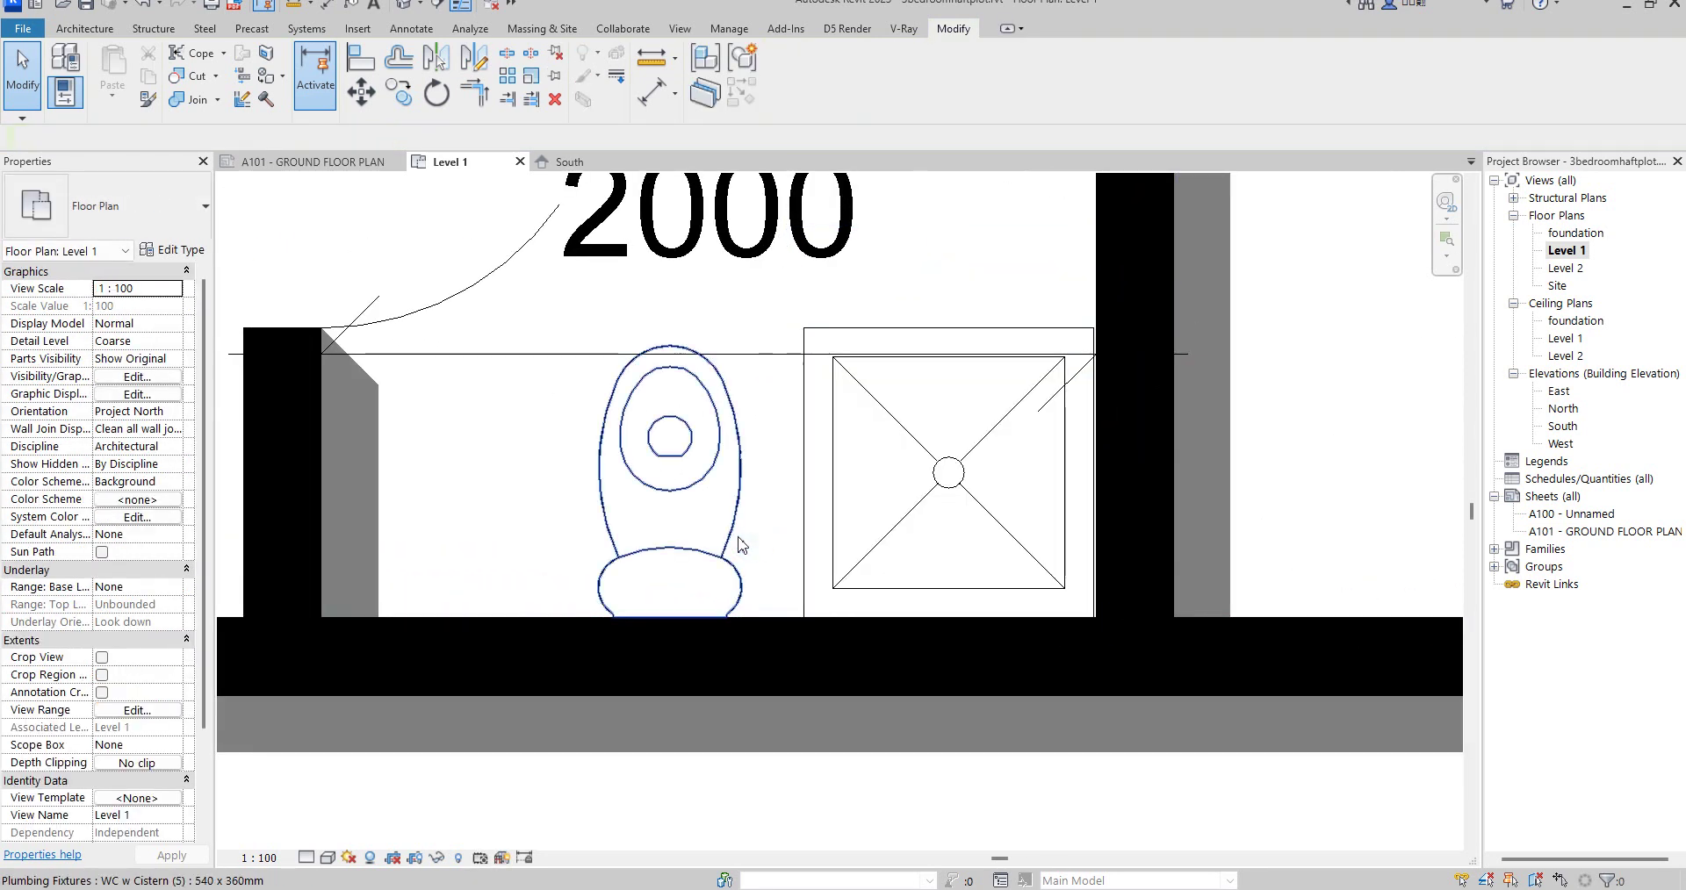
Step: Nudge the WC in the bedroom 2 bathroom to the left, away from the shower stall
{"action": "left_click", "coordinate": [732, 541]}
{"action": "key", "text": "Left"}
{"action": "key", "text": "Left"}
{"action": "key", "text": "Left"}
{"action": "key", "text": "Left"}
{"action": "key", "text": "Left"}
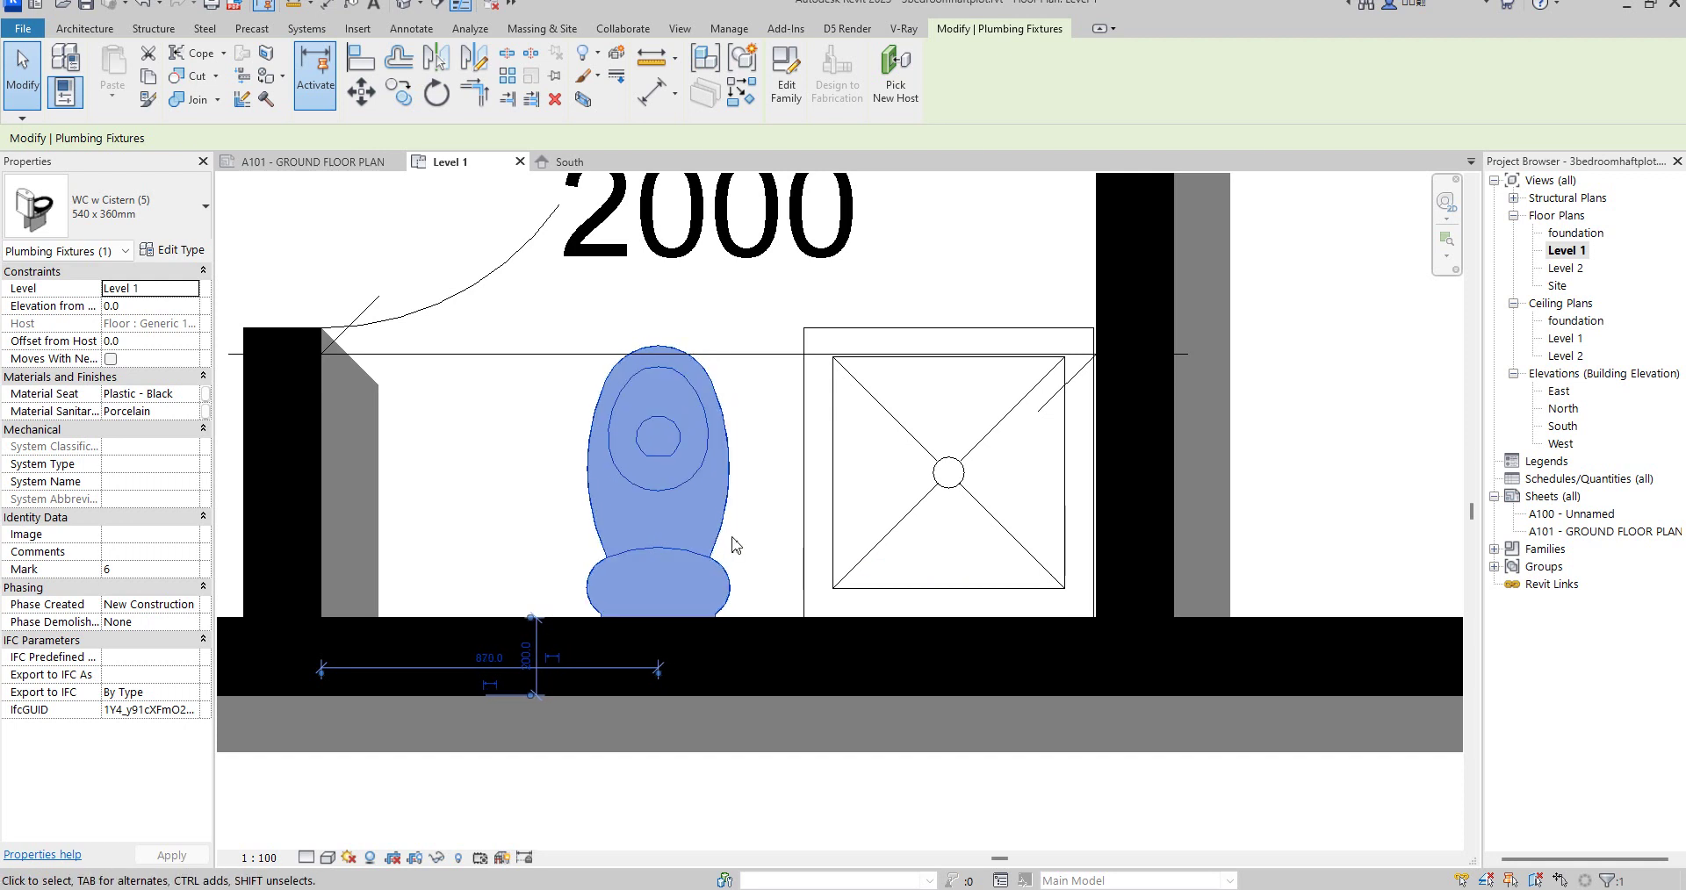
{"action": "scroll", "coordinate": [733, 542], "scroll_direction": "down", "scroll_amount": 3}
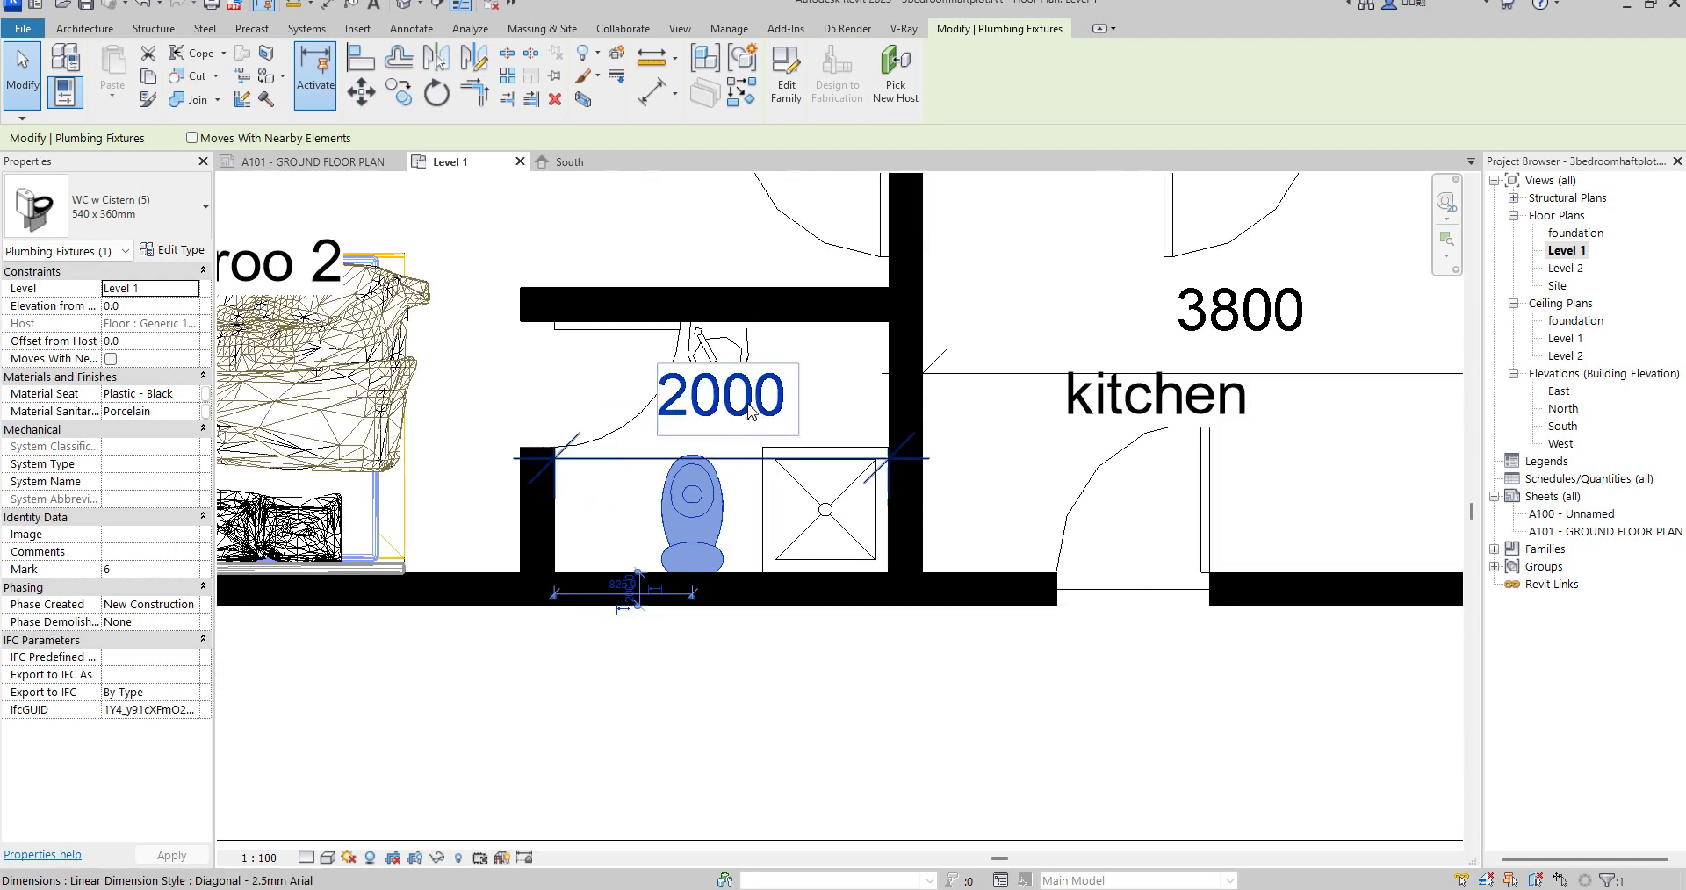
Step: Move the bedroom 2 bathroom basin along the upper wall toward the right corner and try picking a new host for it
{"action": "left_click", "coordinate": [737, 344]}
{"action": "left_click", "coordinate": [763, 358]}
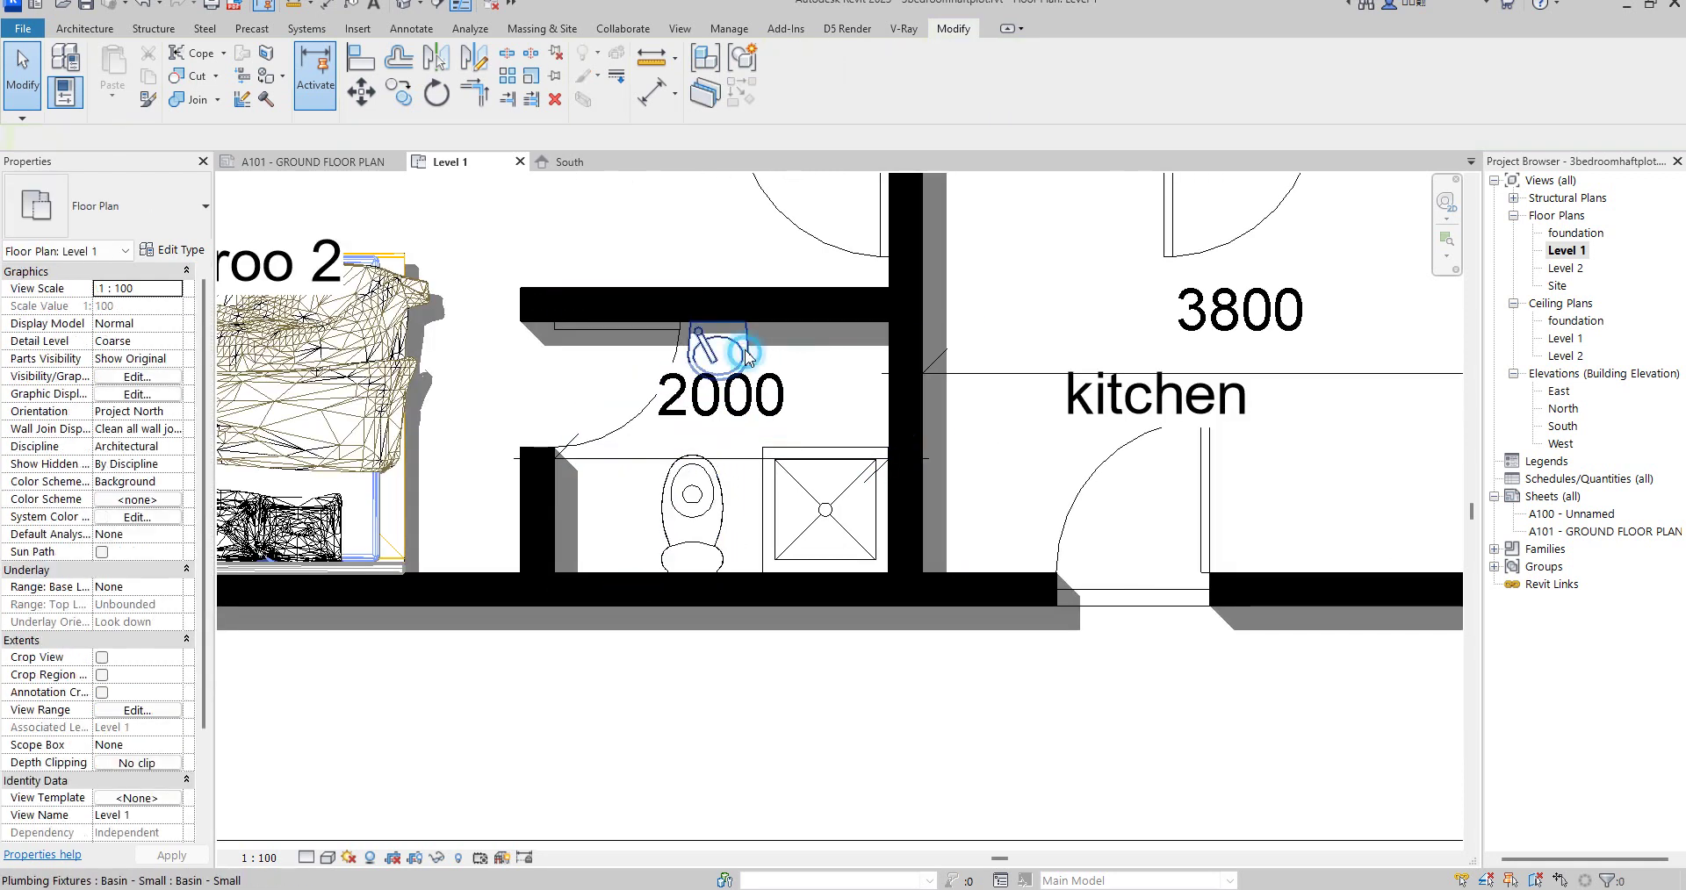
{"action": "left_click", "coordinate": [718, 345]}
{"action": "left_click_drag", "start_coordinate": [718, 345], "coordinate": [841, 340]}
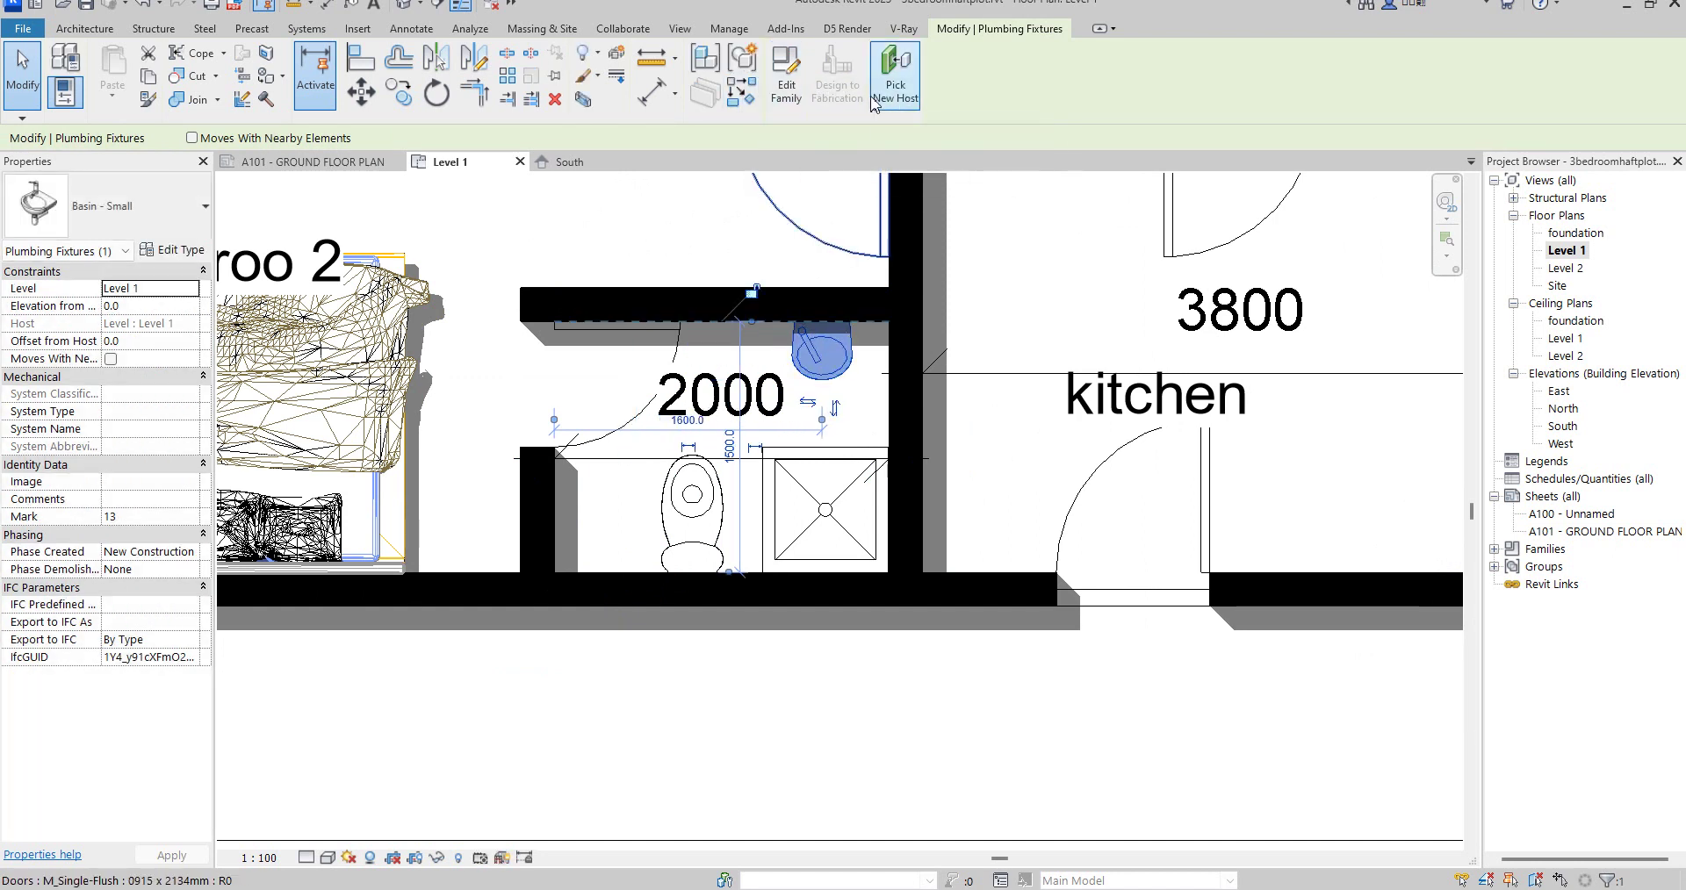
{"action": "left_click", "coordinate": [896, 75]}
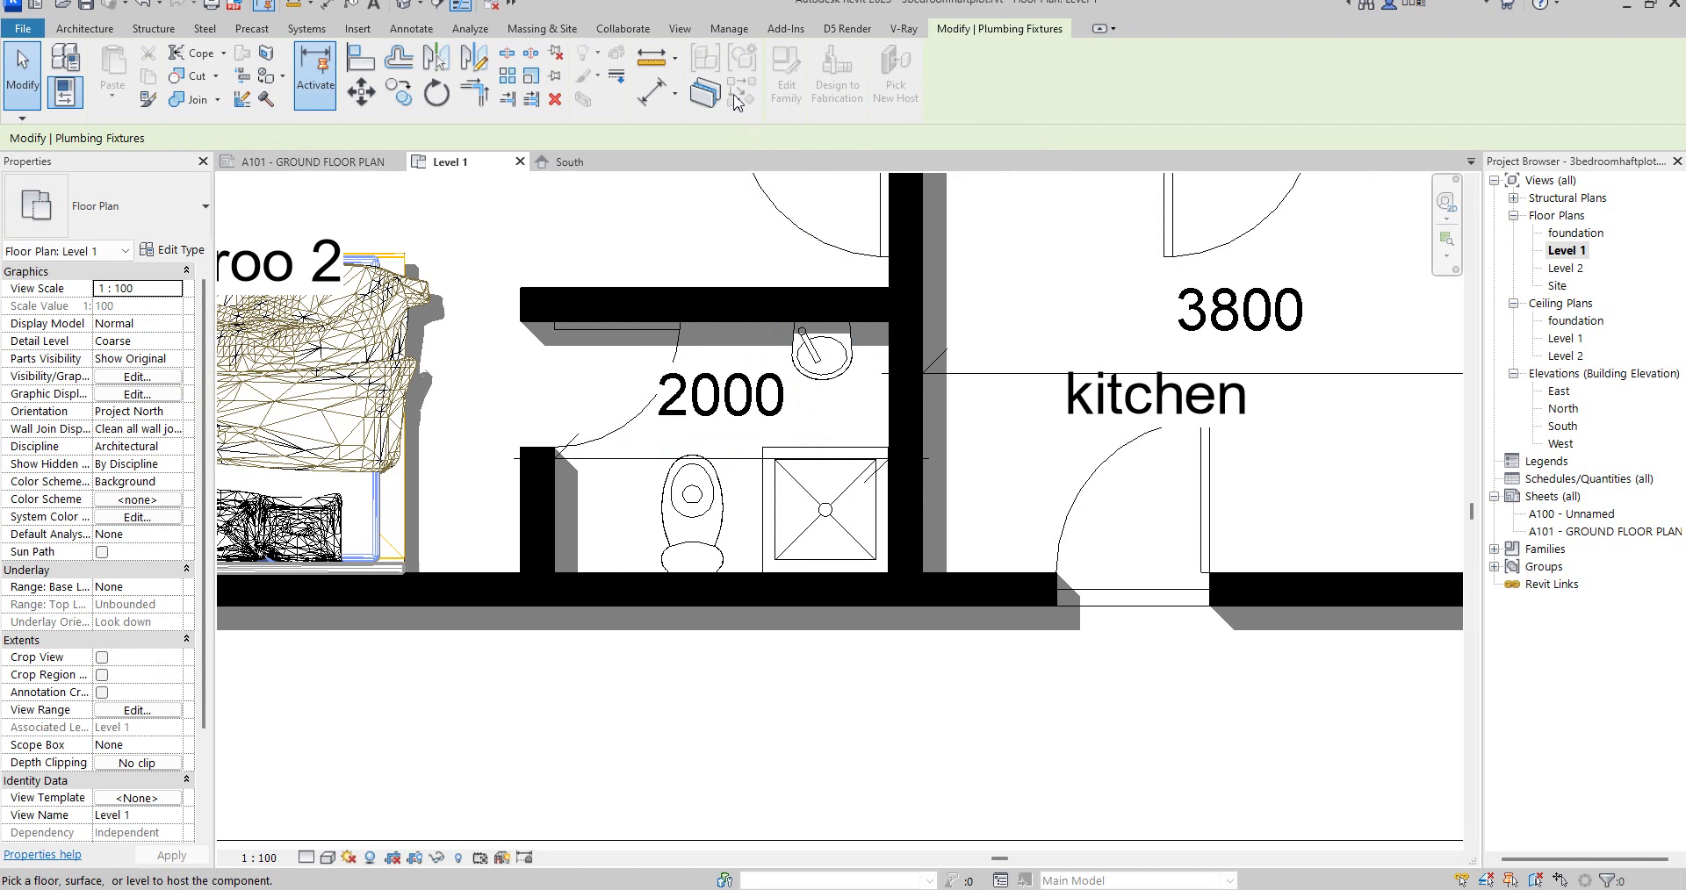
{"action": "key", "text": "Escape"}
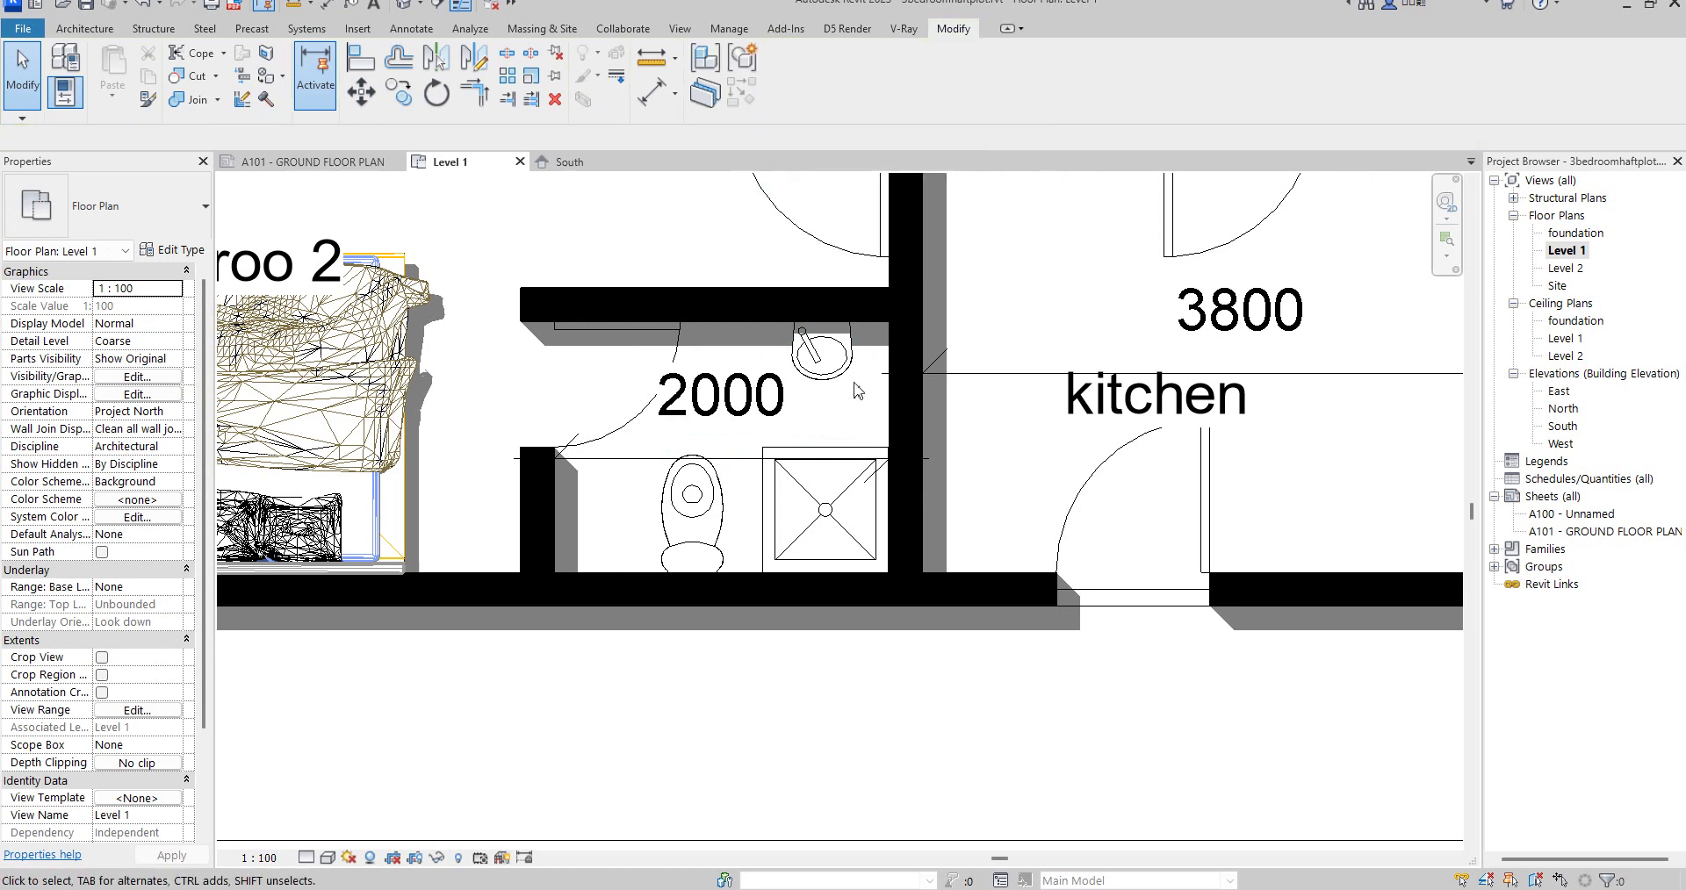
Step: Create a similar small basin rotated against the bedroom 2 bathroom's right wall, and delete the original basin
{"action": "left_click", "coordinate": [812, 356]}
{"action": "left_click", "coordinate": [744, 93]}
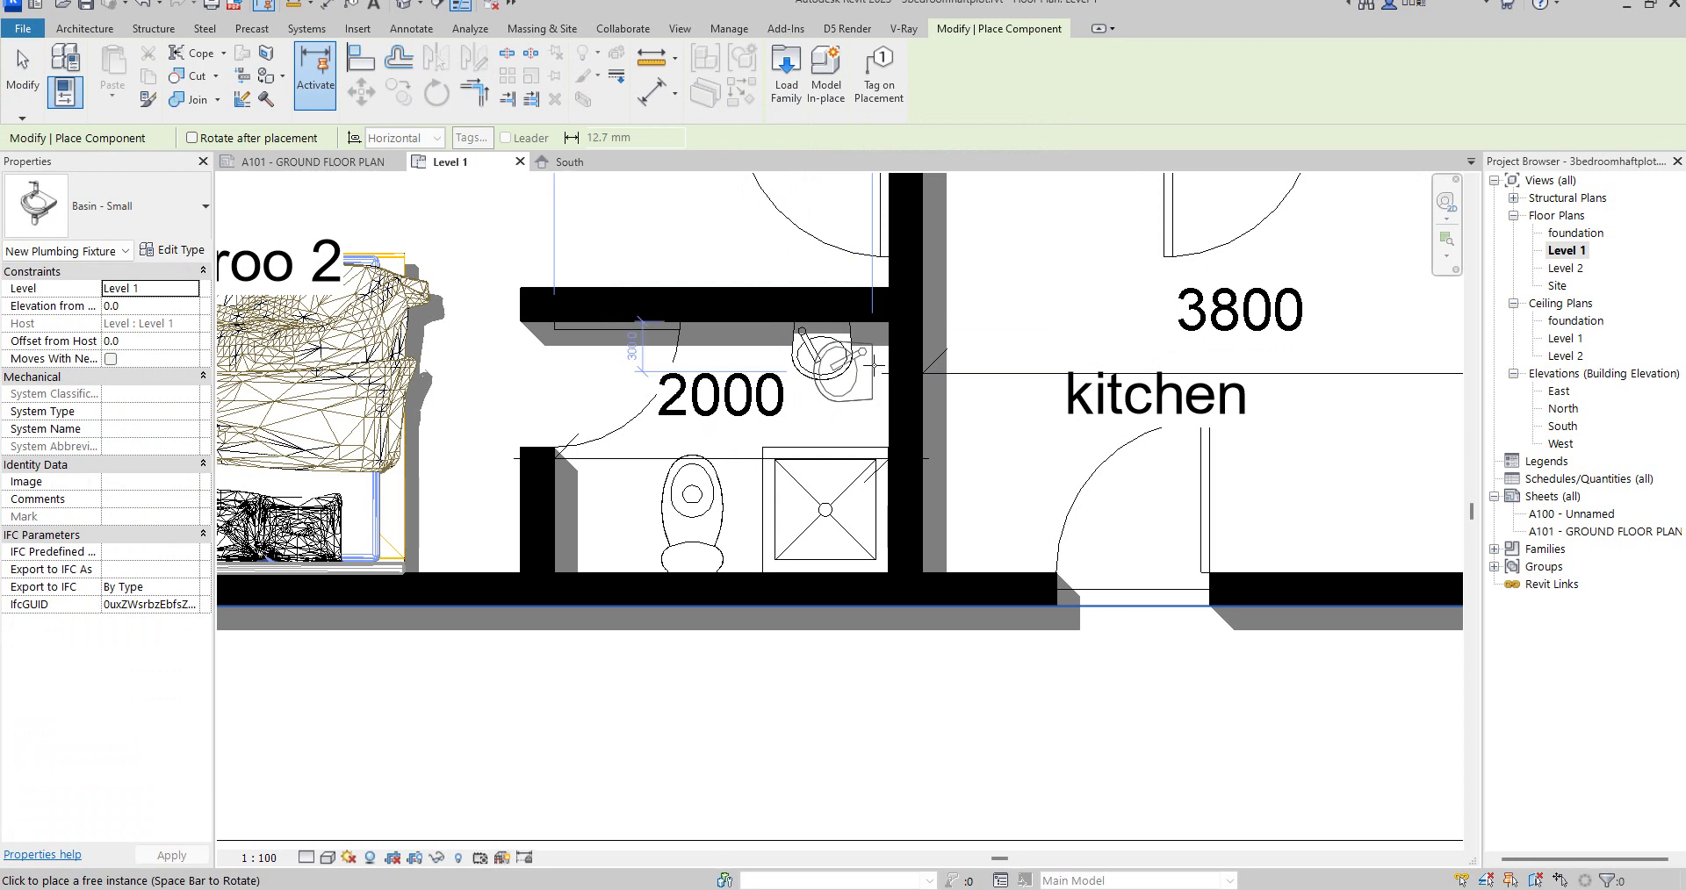
{"action": "left_click", "coordinate": [878, 356]}
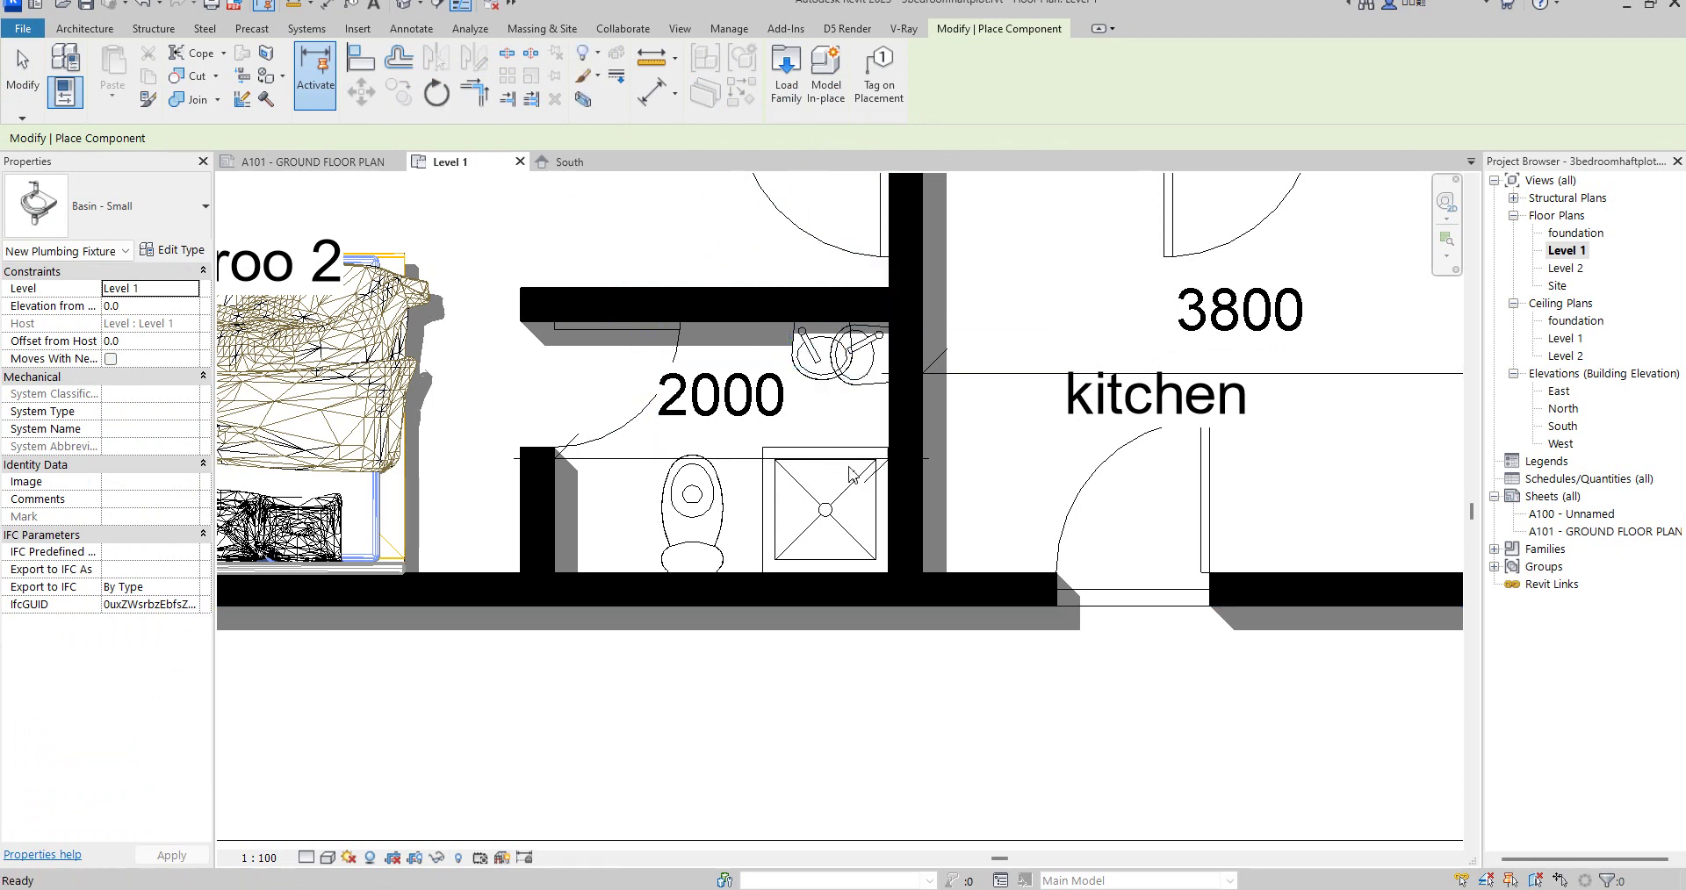
{"action": "key", "text": "Escape"}
{"action": "left_click", "coordinate": [812, 353]}
{"action": "key", "text": "Delete"}
Step: Move the left wall of the bedroom 2 bathroom inward to make the bathroom about 1500 mm wide
{"action": "scroll", "coordinate": [812, 420], "scroll_direction": "down", "scroll_amount": 2}
{"action": "scroll", "coordinate": [694, 474], "scroll_direction": "up", "scroll_amount": 1}
{"action": "left_click", "coordinate": [632, 466]}
{"action": "left_click_drag", "start_coordinate": [632, 467], "coordinate": [700, 473]}
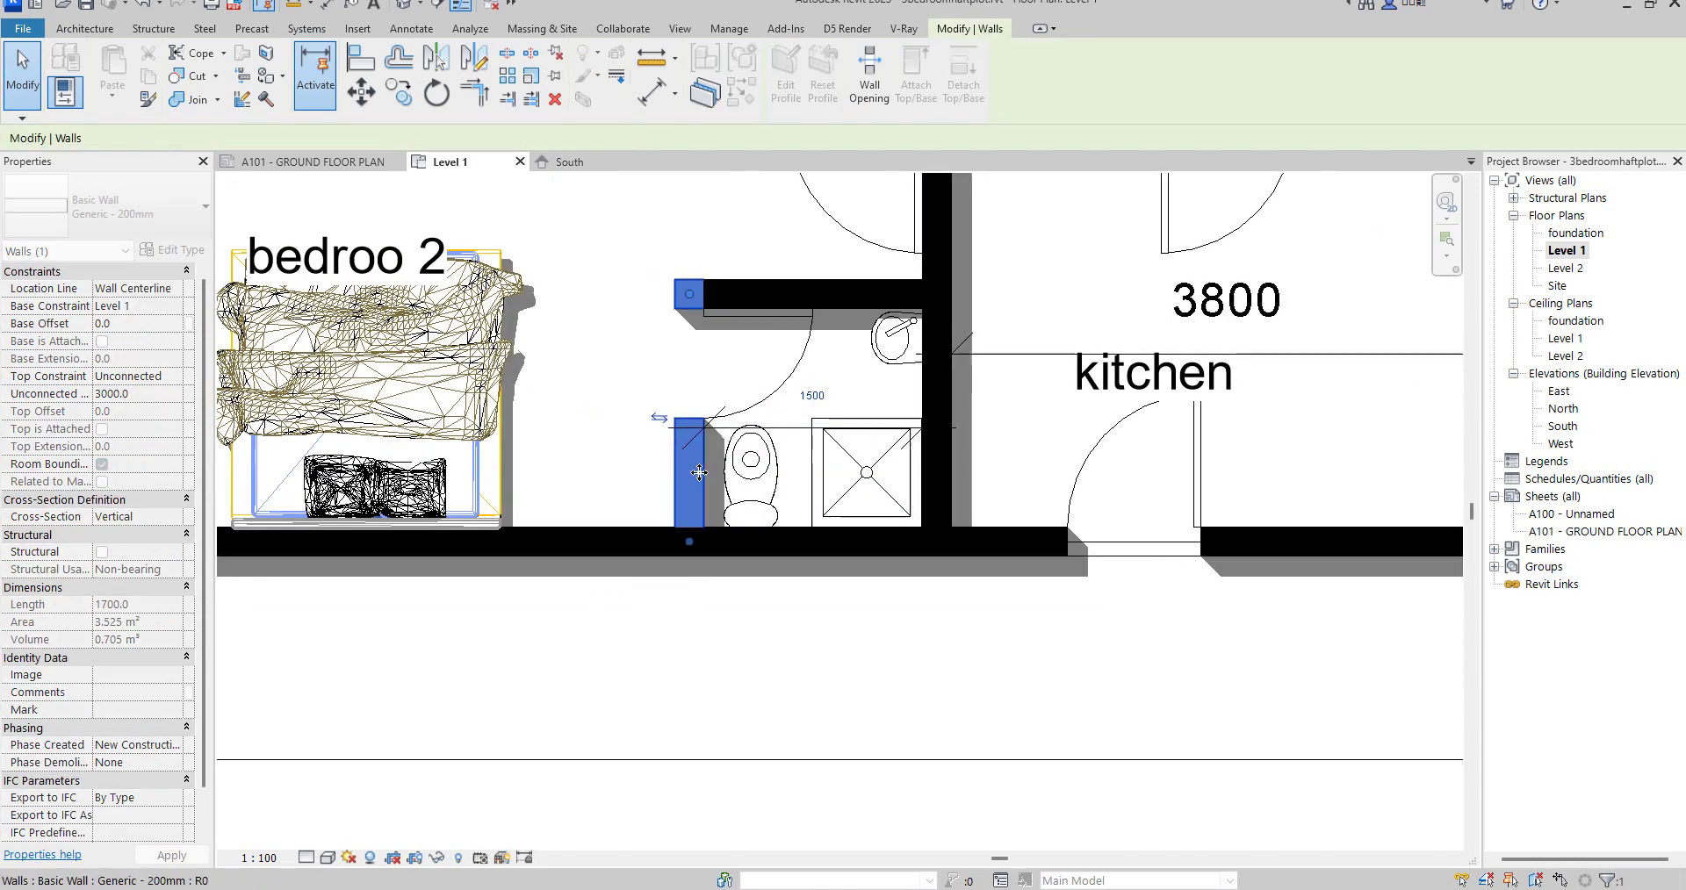
{"action": "left_click", "coordinate": [842, 378]}
{"action": "scroll", "coordinate": [834, 382], "scroll_direction": "down", "scroll_amount": 2}
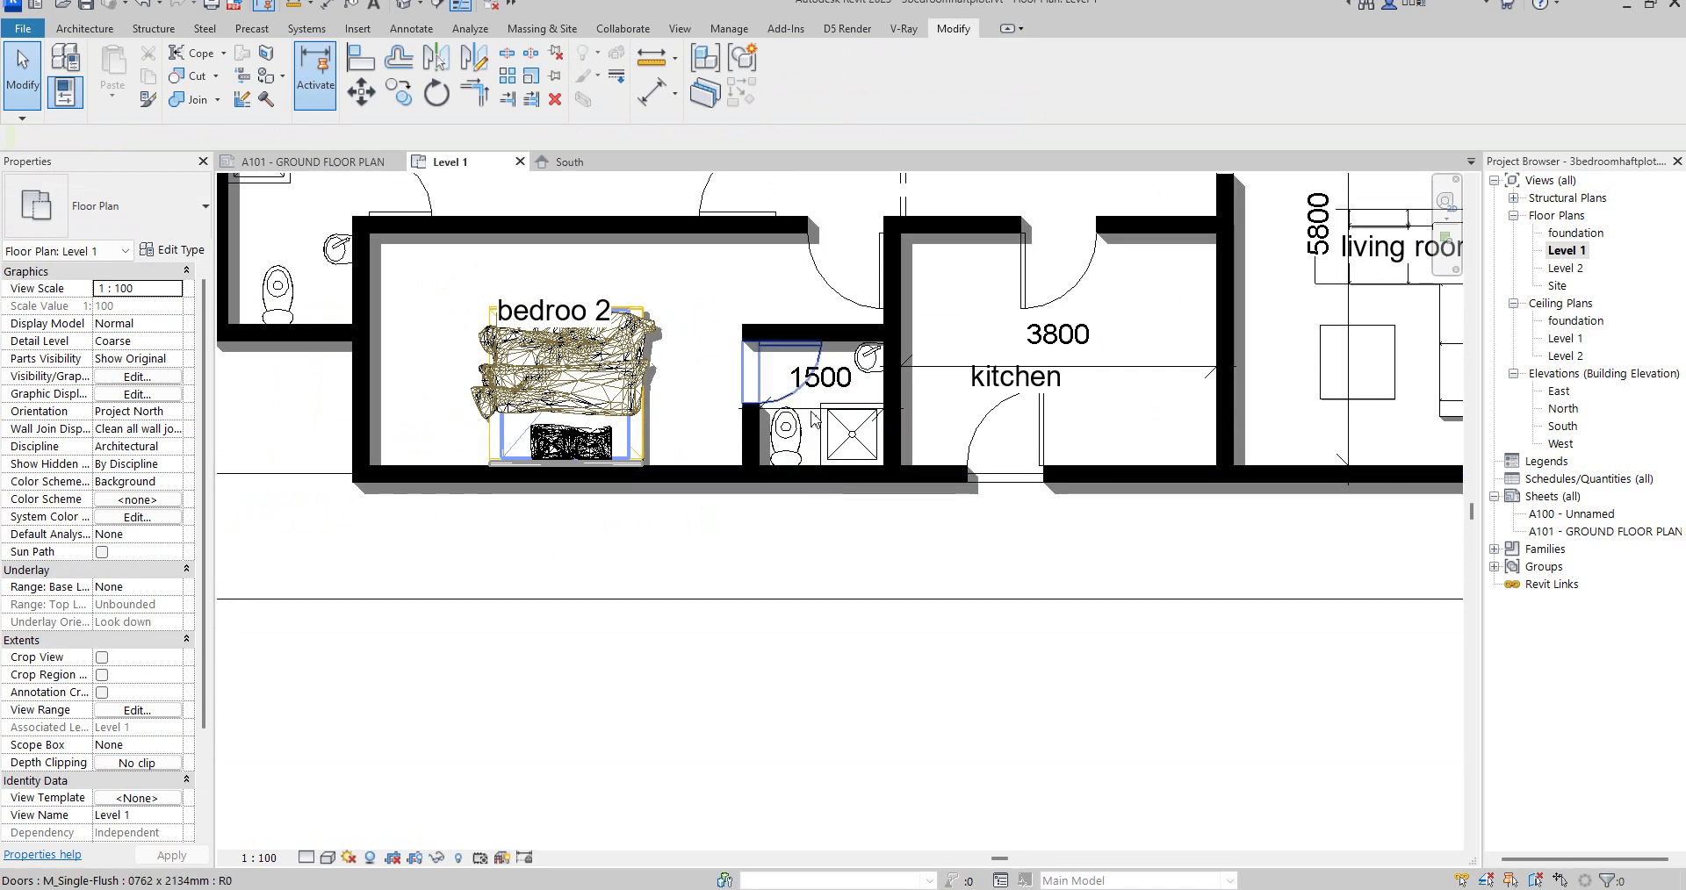
Step: Delete the width dimension inside the bedroom 2 bathroom
{"action": "scroll", "coordinate": [830, 390], "scroll_direction": "up", "scroll_amount": 2}
{"action": "left_click", "coordinate": [861, 360]}
{"action": "key", "text": "Delete"}
Step: Move the "bedroo 2" text label up so it sits clear above the bed
{"action": "scroll", "coordinate": [846, 383], "scroll_direction": "down", "scroll_amount": 2}
{"action": "scroll", "coordinate": [856, 481], "scroll_direction": "down", "scroll_amount": 3}
{"action": "scroll", "coordinate": [795, 364], "scroll_direction": "up", "scroll_amount": 3}
{"action": "left_click", "coordinate": [725, 373]}
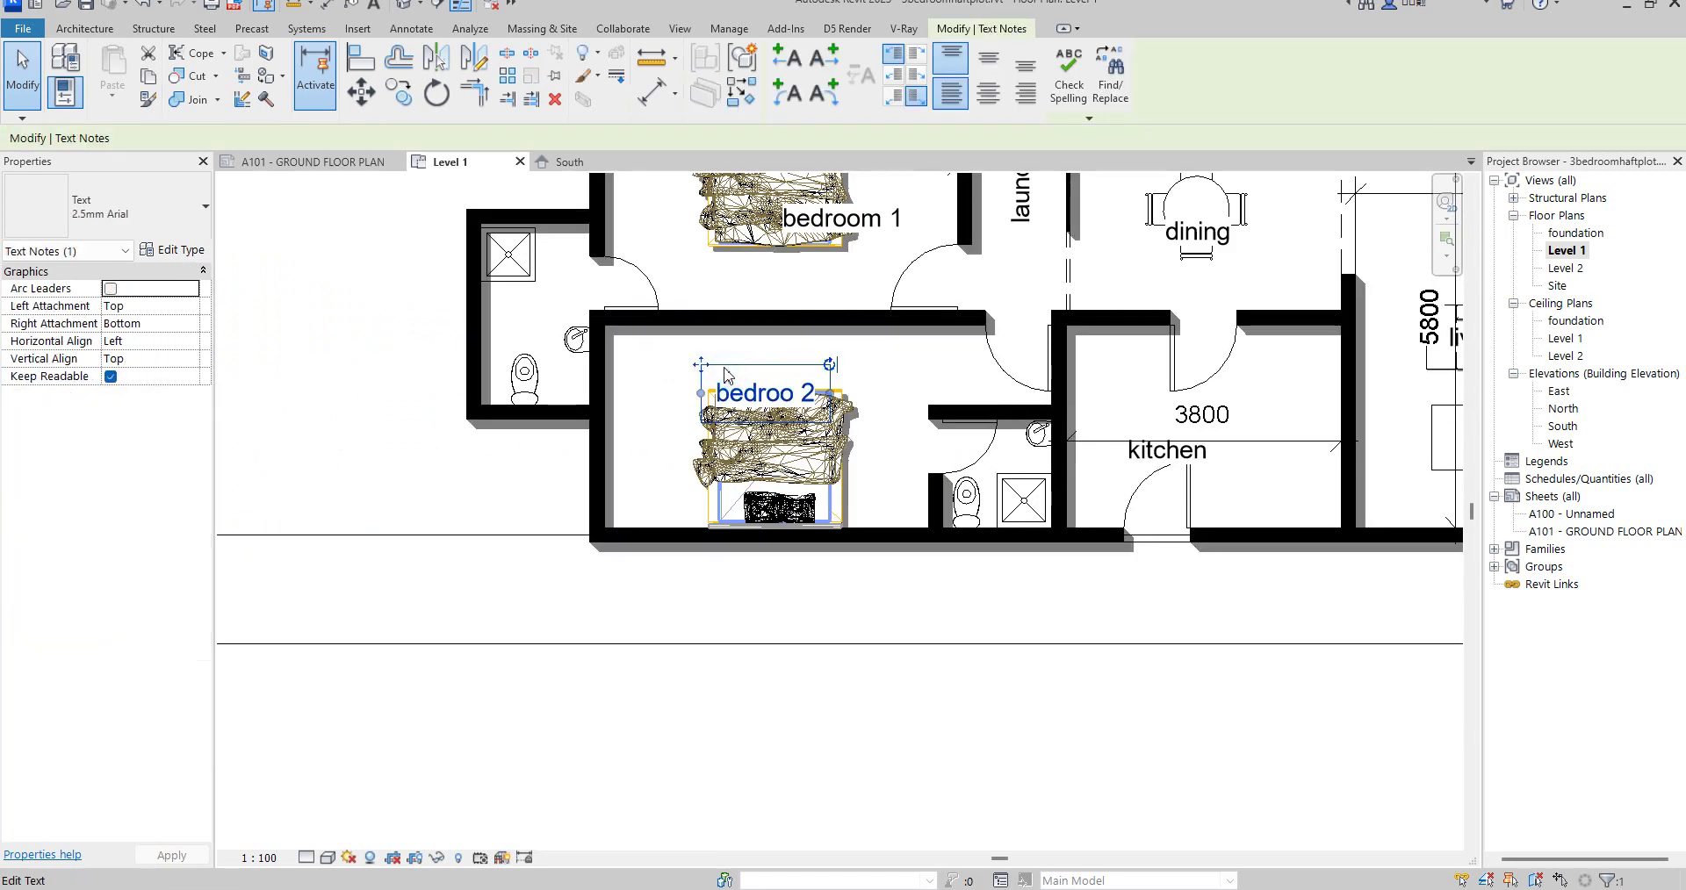
{"action": "left_click_drag", "start_coordinate": [710, 367], "coordinate": [709, 333]}
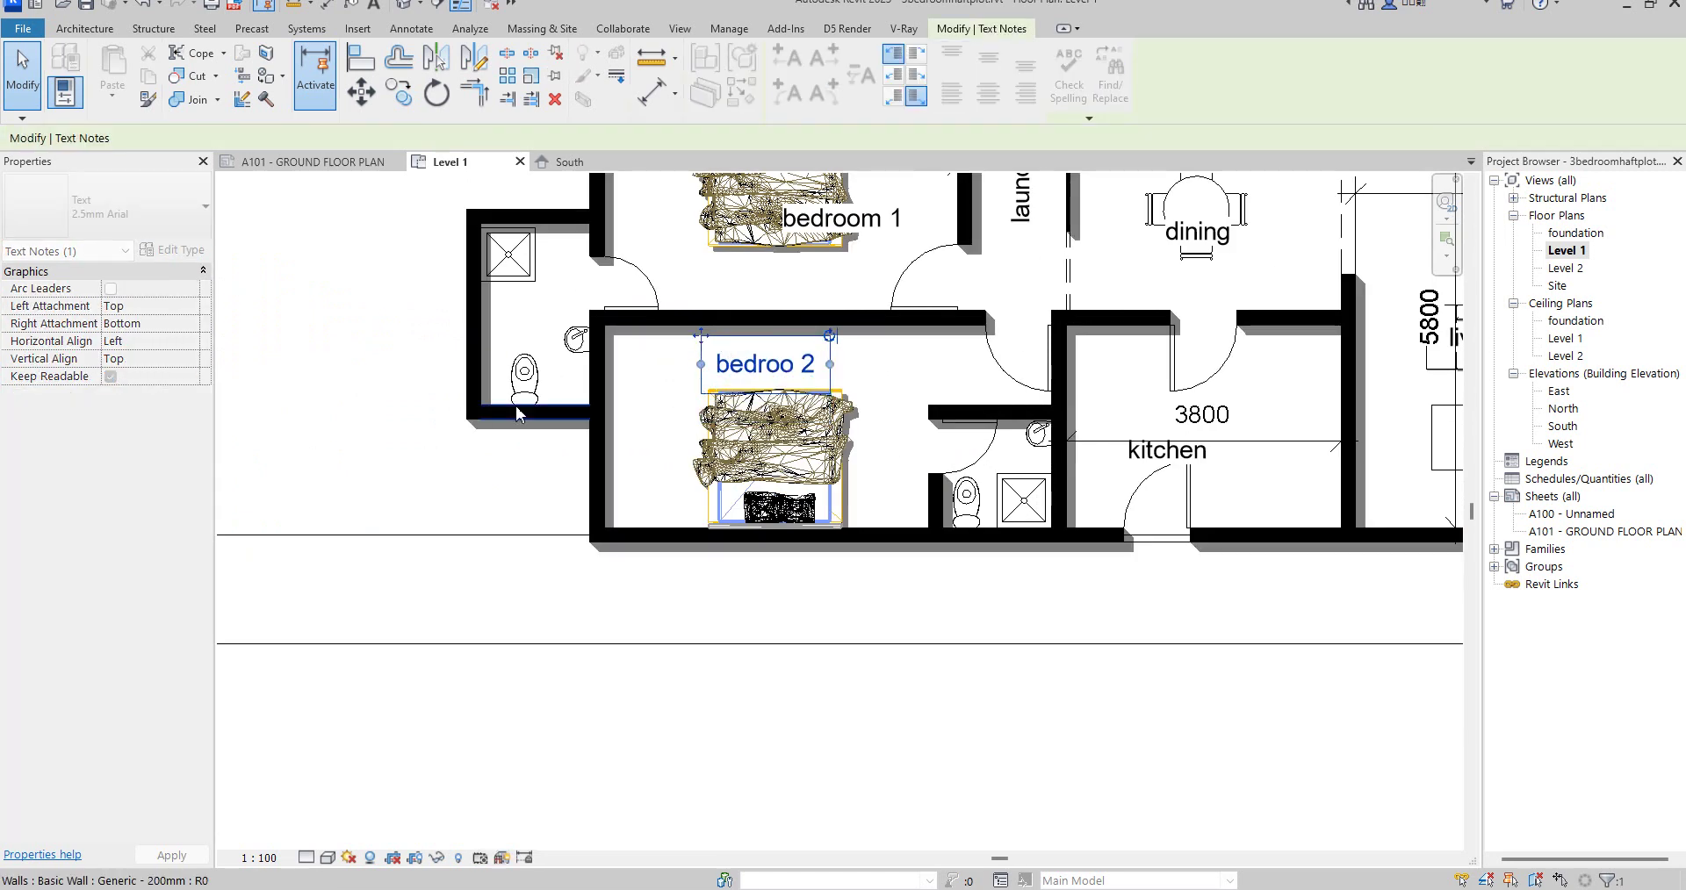
{"action": "scroll", "coordinate": [571, 694], "scroll_direction": "down", "scroll_amount": 3}
{"action": "left_click", "coordinate": [955, 803]}
Step: Add an aligned dimension across bedroom 2 from its left wall to the bathroom's left wall, placed over the bed
{"action": "scroll", "coordinate": [984, 806], "scroll_direction": "down", "scroll_amount": 2}
{"action": "scroll", "coordinate": [667, 351], "scroll_direction": "up", "scroll_amount": 4}
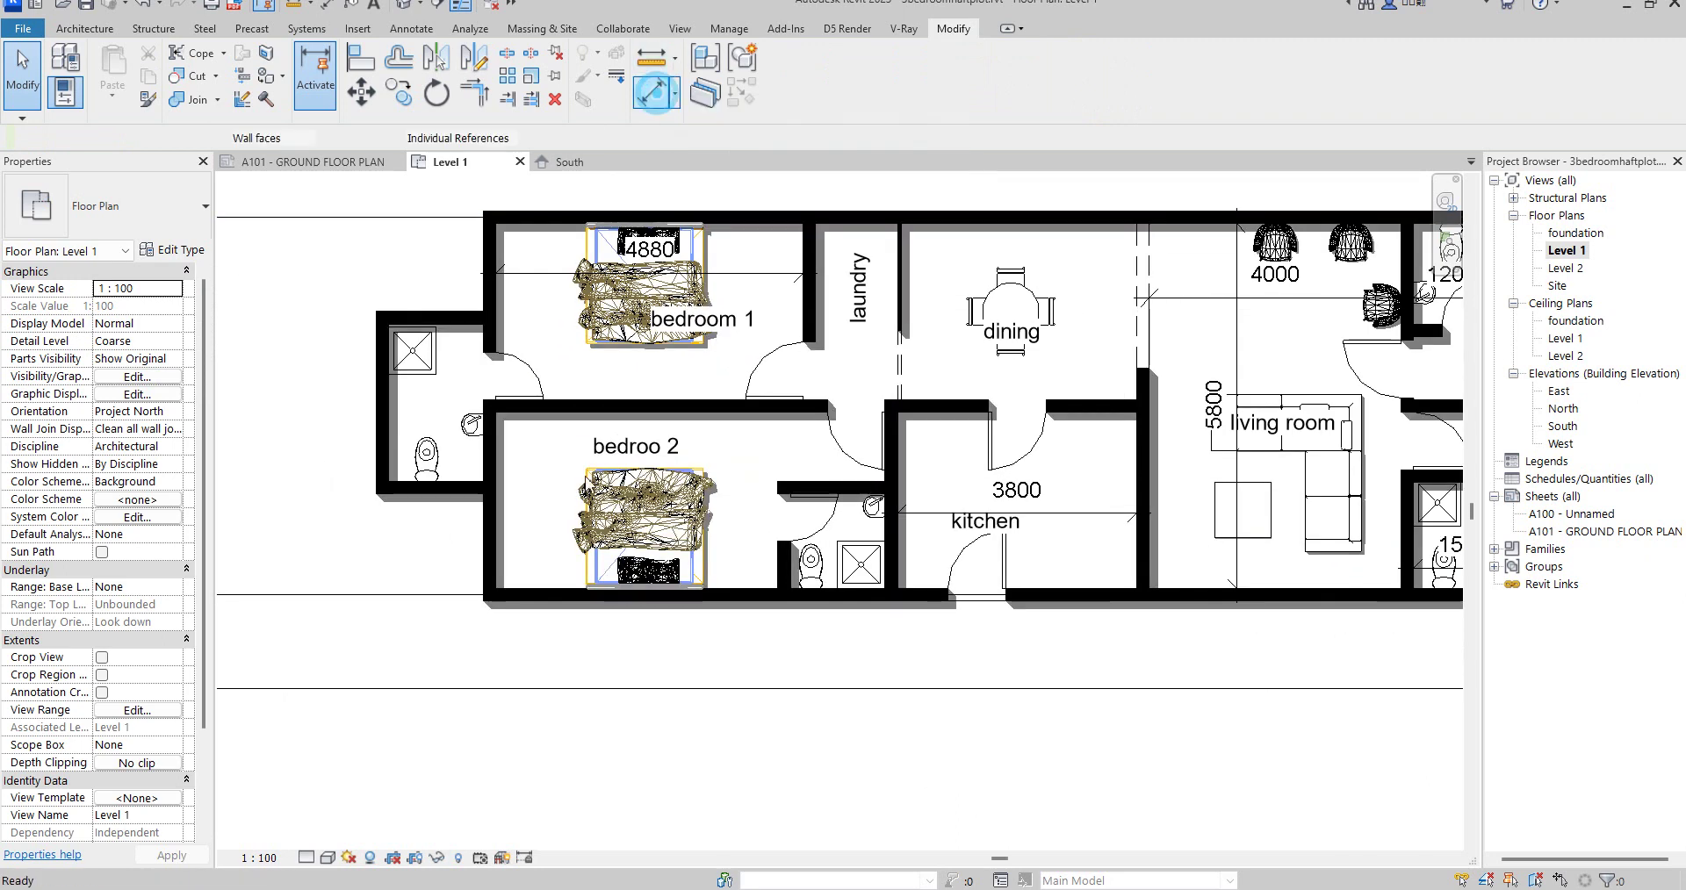
{"action": "left_click", "coordinate": [651, 92]}
{"action": "left_click", "coordinate": [497, 505]}
{"action": "left_click", "coordinate": [779, 571]}
{"action": "scroll", "coordinate": [702, 458], "scroll_direction": "up", "scroll_amount": 3}
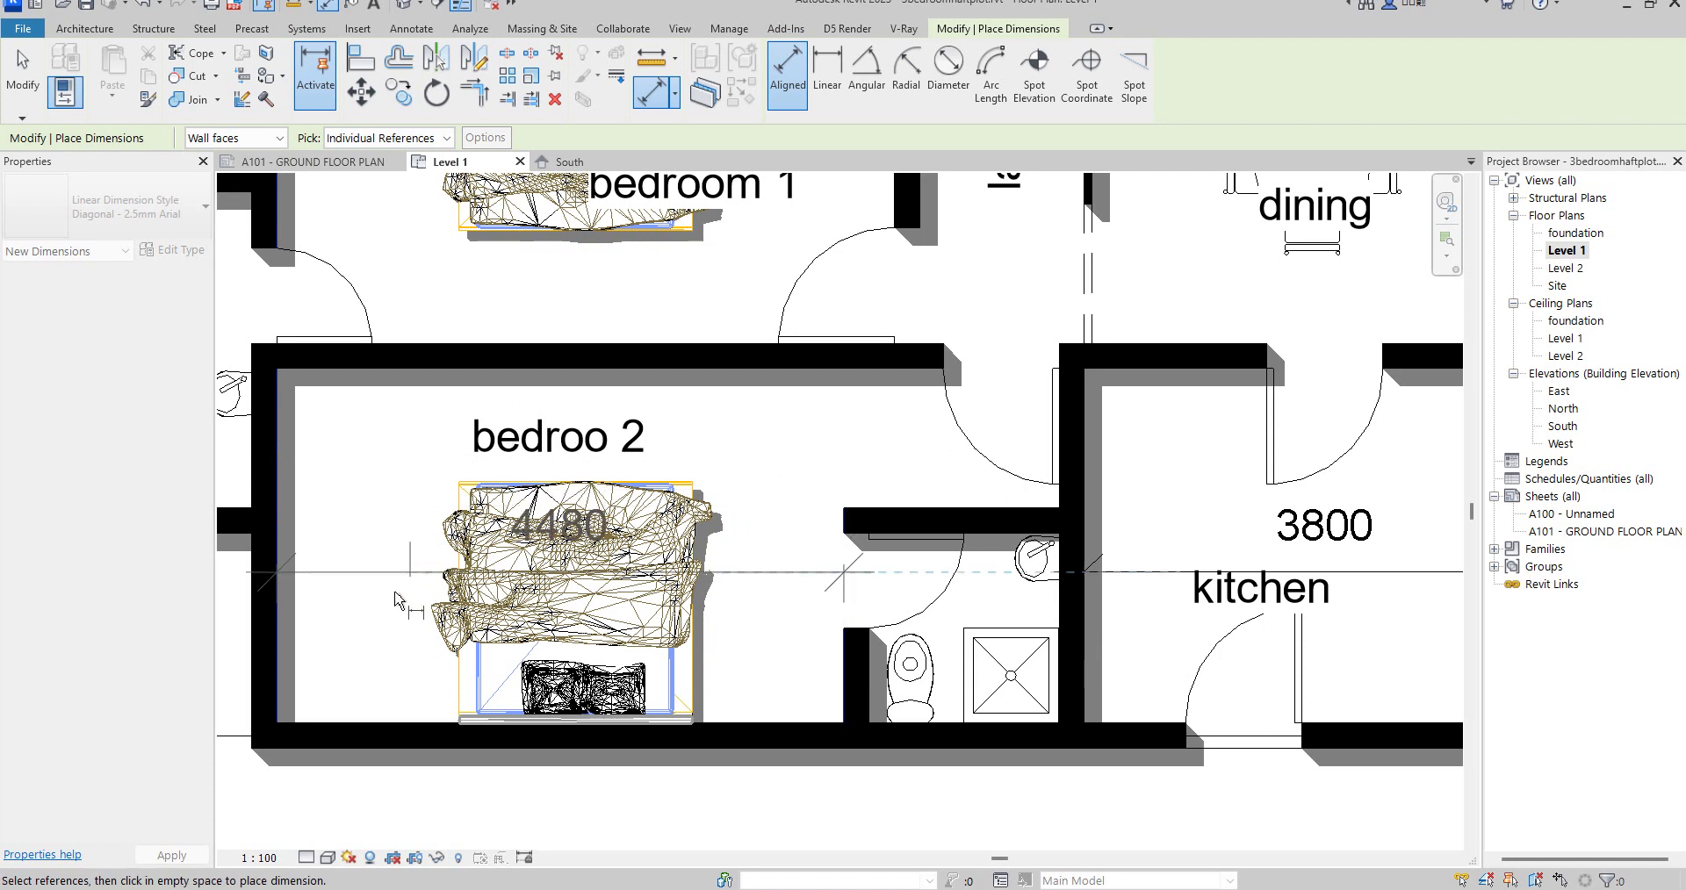
{"action": "left_click", "coordinate": [465, 627]}
Step: Dimension bedroom 2 vertically between its upper and lower walls, placed left of the bed, and end the dimension command
{"action": "left_click", "coordinate": [384, 367]}
{"action": "left_click", "coordinate": [406, 723]}
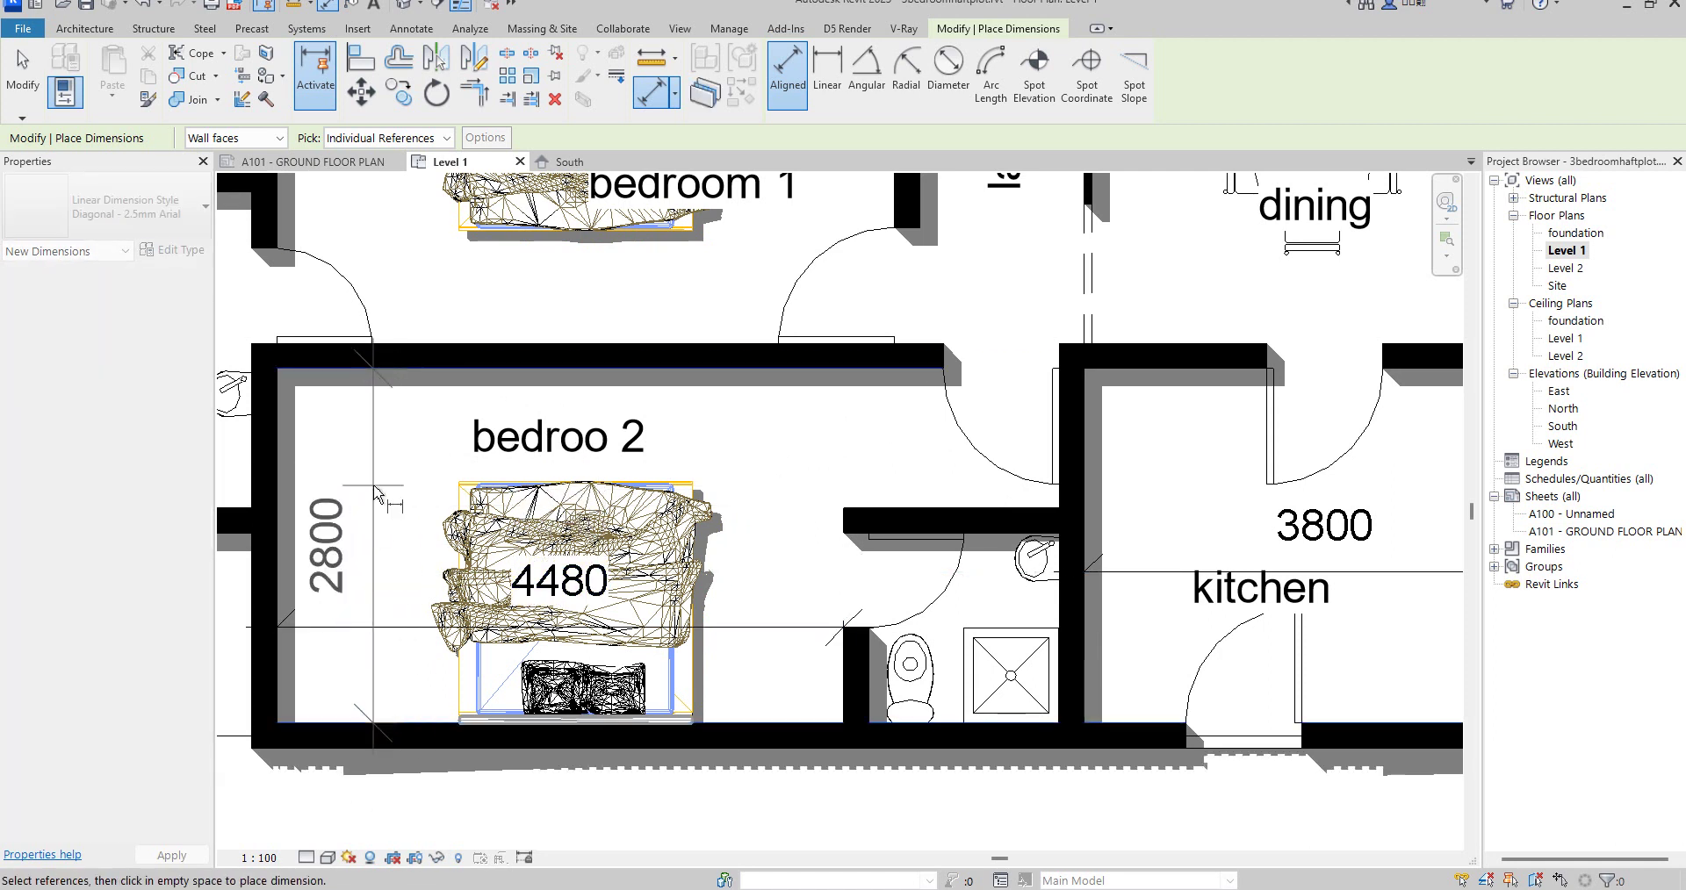
{"action": "left_click", "coordinate": [374, 650]}
{"action": "scroll", "coordinate": [619, 527], "scroll_direction": "down", "scroll_amount": 3}
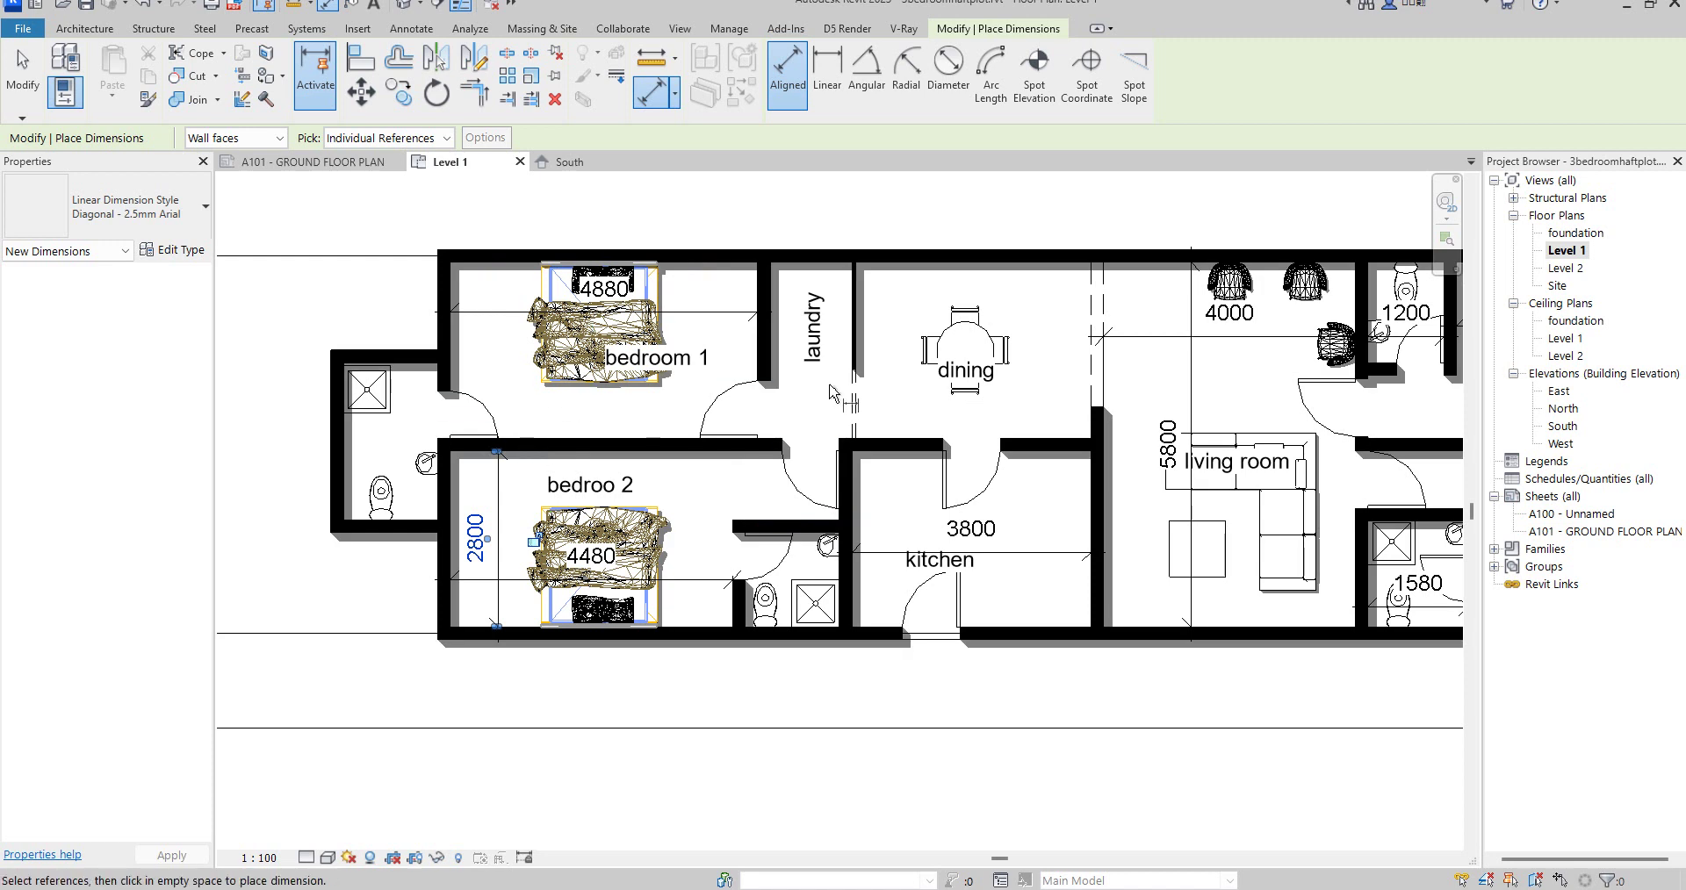
{"action": "scroll", "coordinate": [790, 377], "scroll_direction": "down", "scroll_amount": 3}
{"action": "right_click", "coordinate": [938, 231]}
{"action": "left_click", "coordinate": [1027, 235]}
{"action": "right_click", "coordinate": [940, 215]}
{"action": "left_click", "coordinate": [983, 224]}
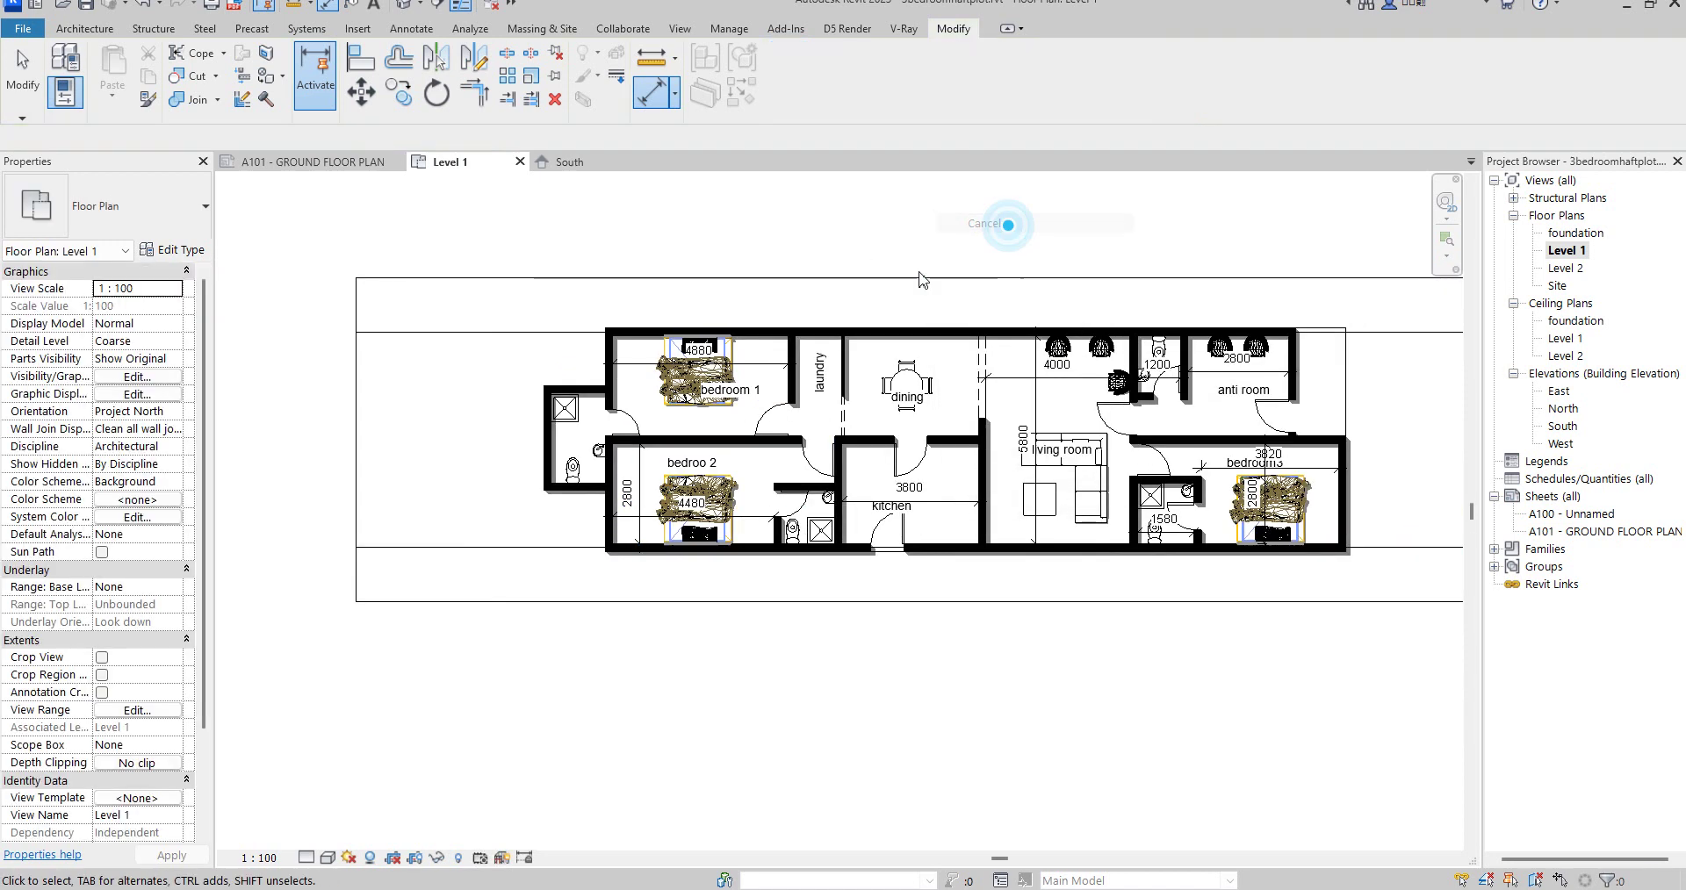
Step: Select all instances of the Generic - 200mm wall visible in the Level 1 view
{"action": "scroll", "coordinate": [1001, 377], "scroll_direction": "down", "scroll_amount": 3}
{"action": "scroll", "coordinate": [1050, 405], "scroll_direction": "up", "scroll_amount": 3}
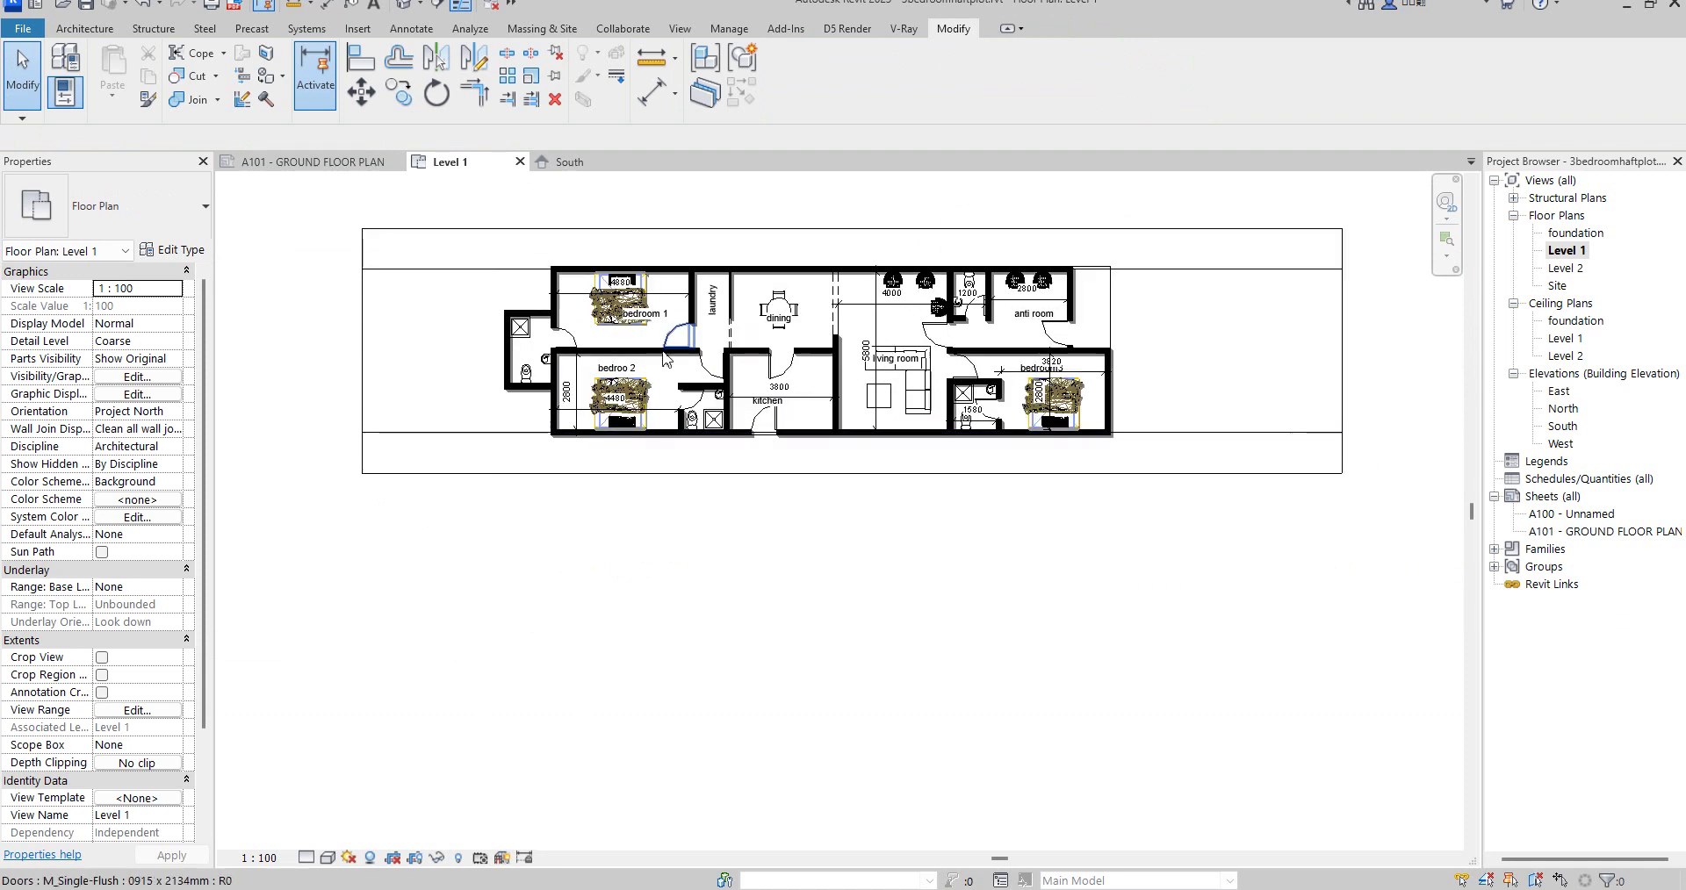
{"action": "scroll", "coordinate": [658, 347], "scroll_direction": "up", "scroll_amount": 3}
{"action": "left_click", "coordinate": [587, 354]}
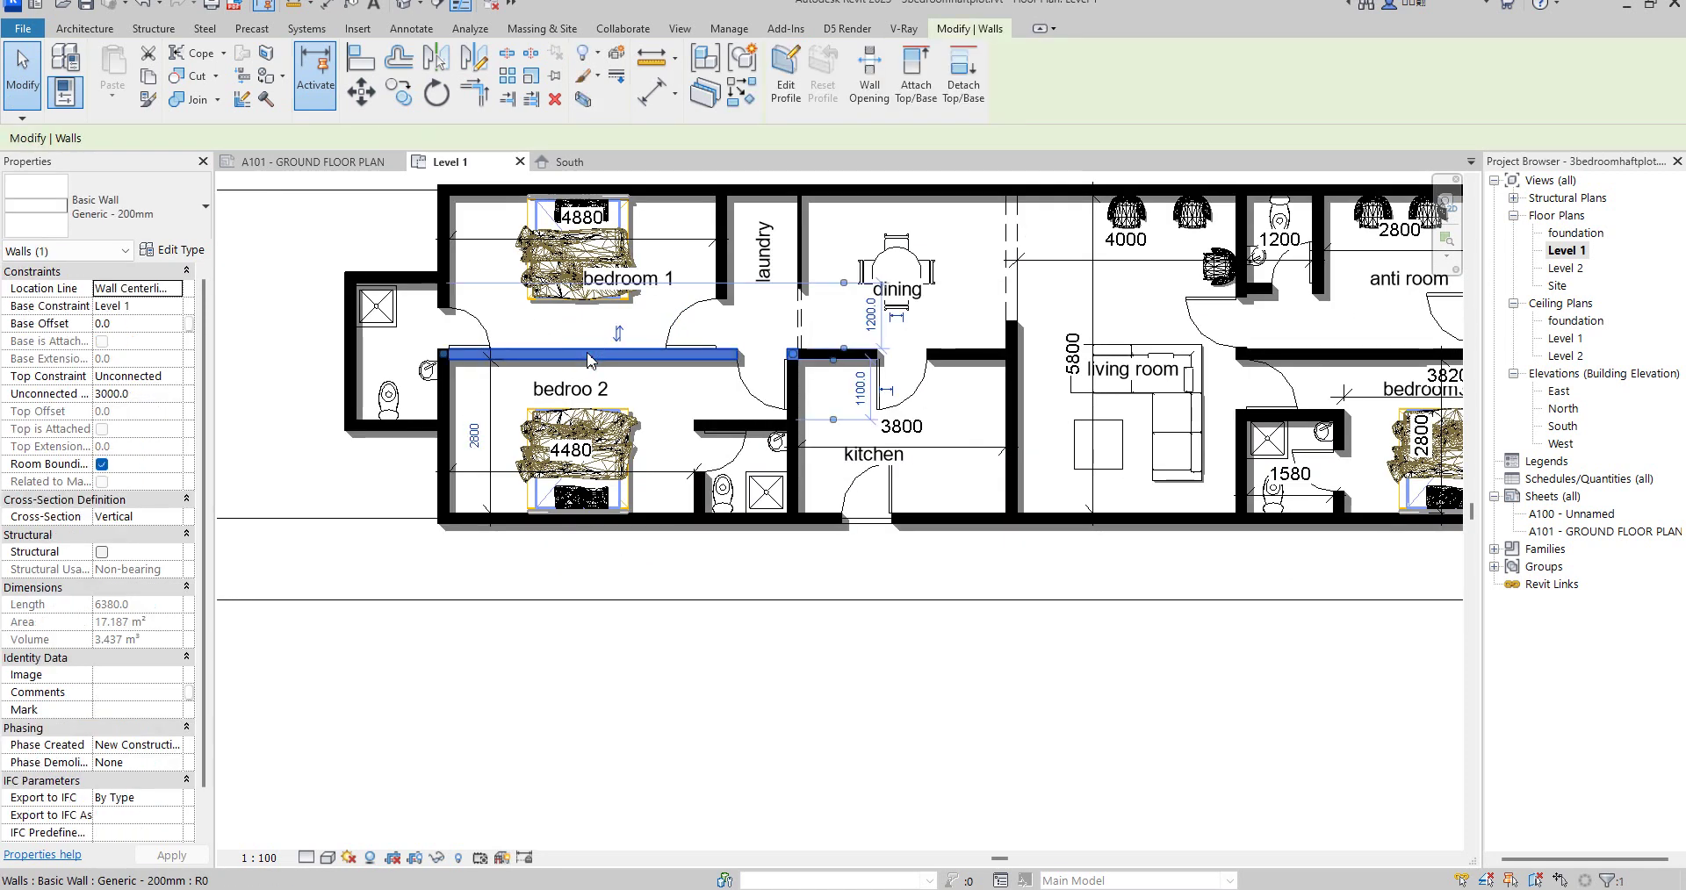
{"action": "right_click", "coordinate": [684, 343]}
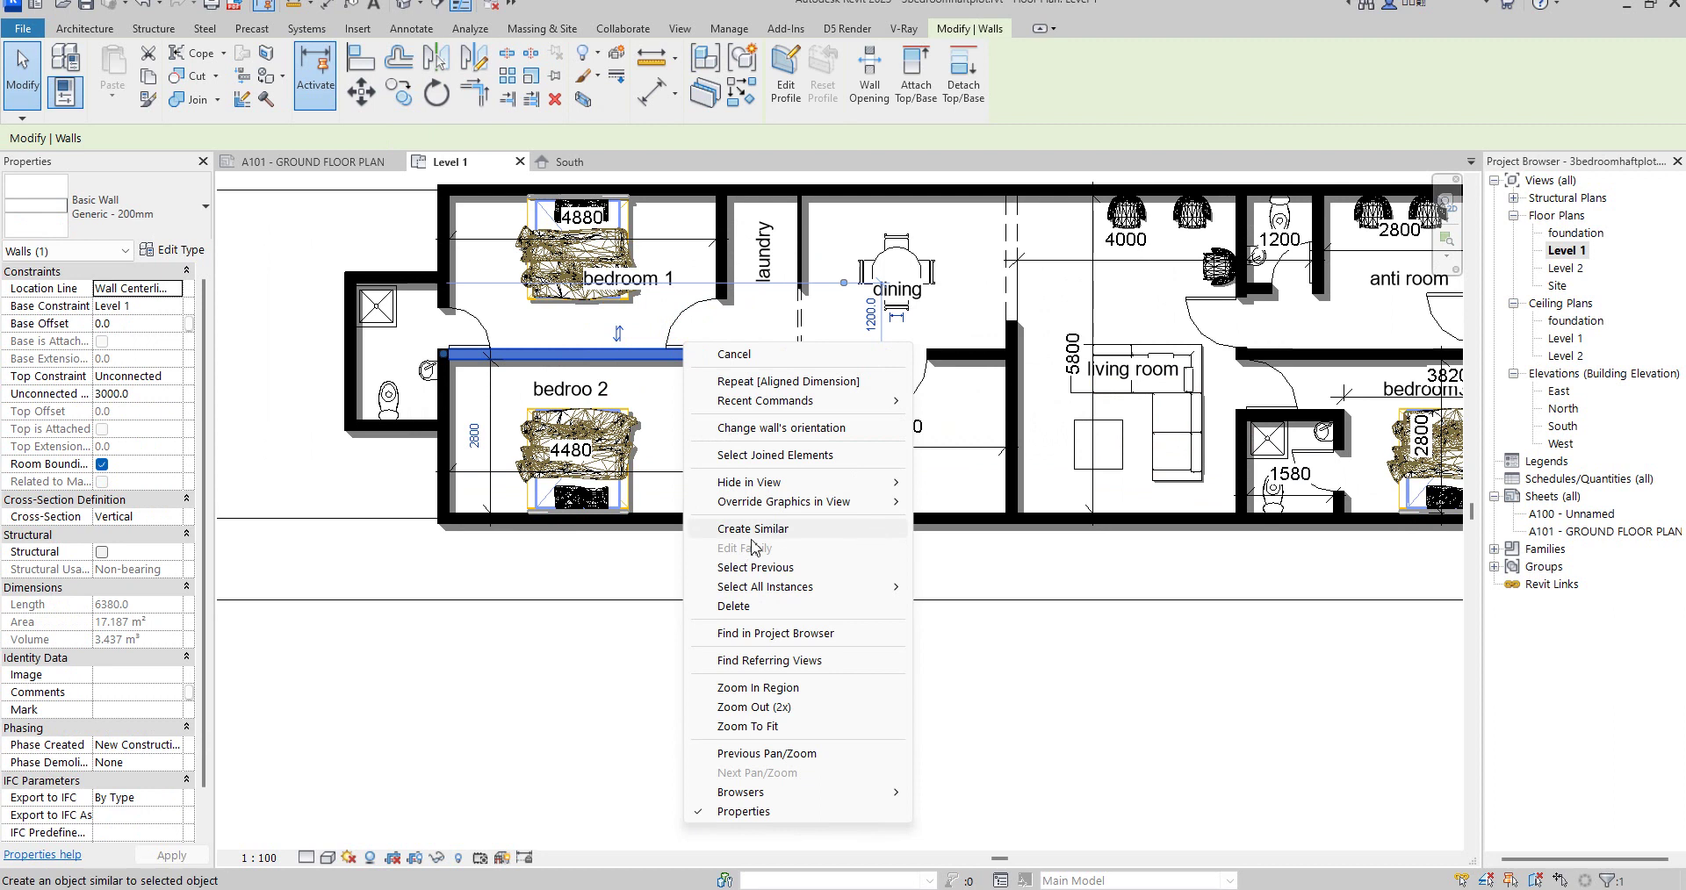
{"action": "mouse_move", "coordinate": [878, 587]}
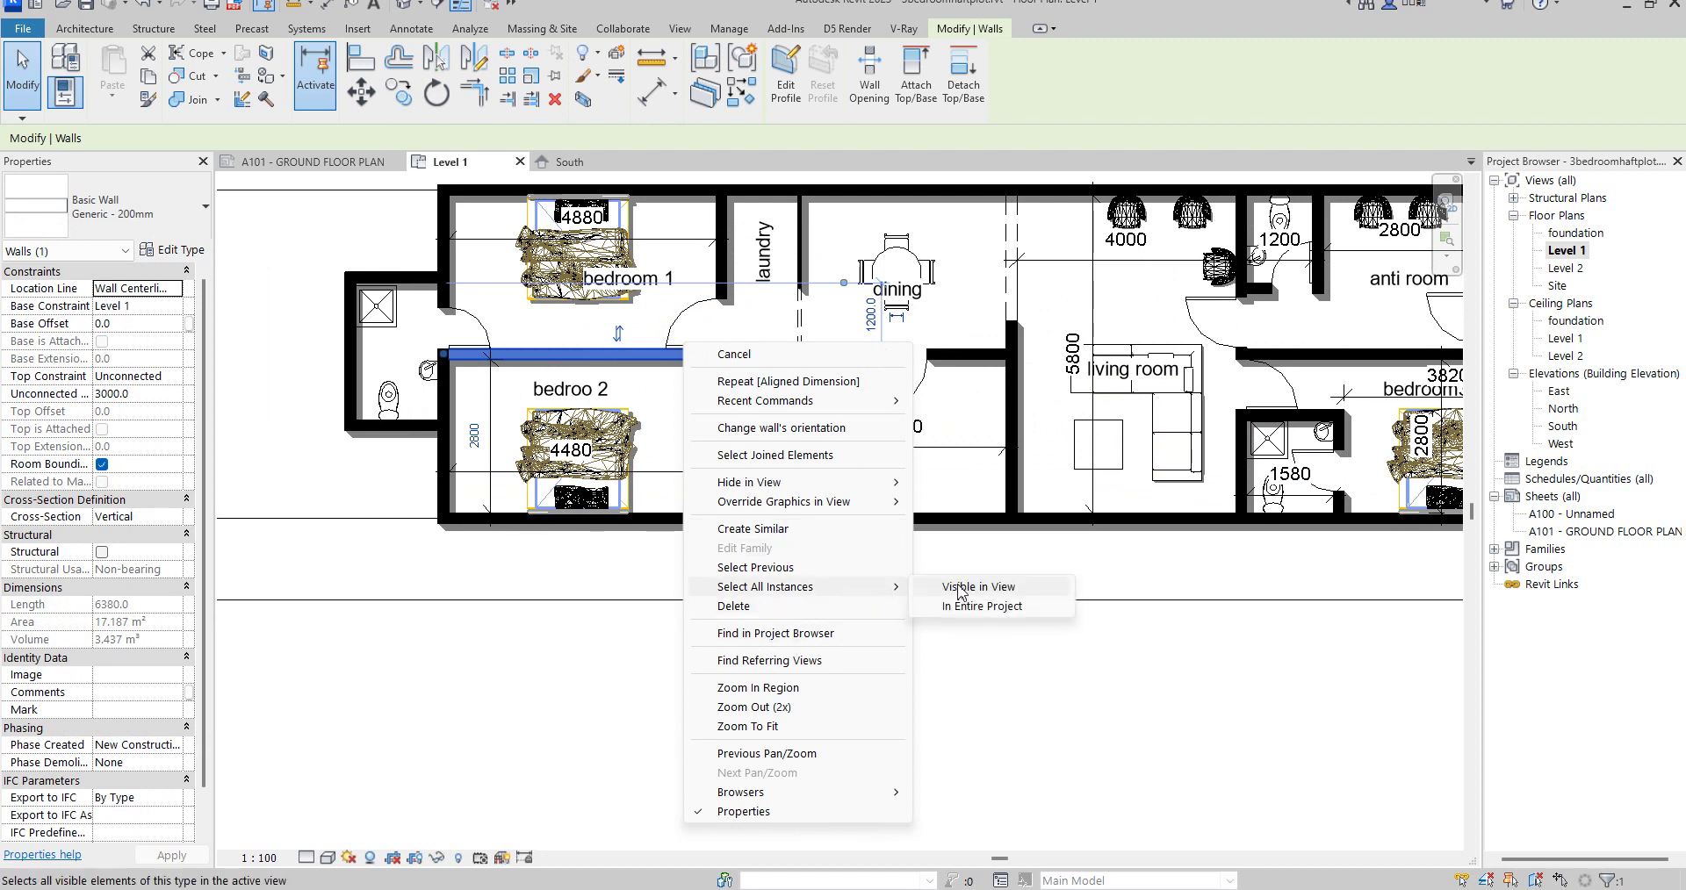
{"action": "left_click", "coordinate": [959, 588]}
{"action": "scroll", "coordinate": [932, 605], "scroll_direction": "down", "scroll_amount": 3}
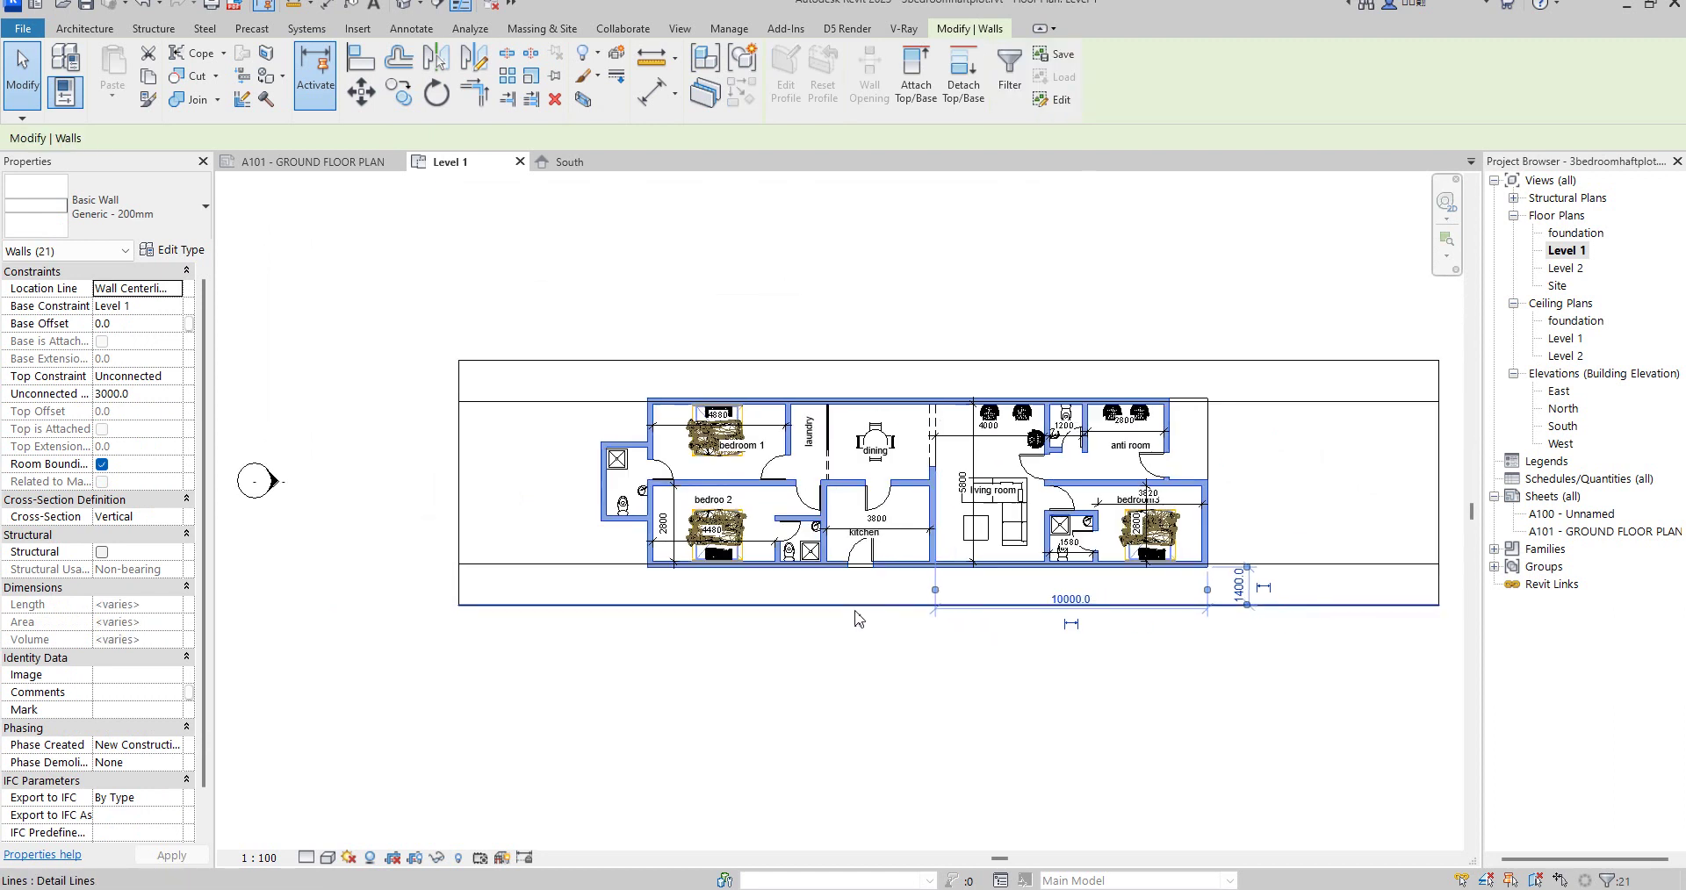
{"action": "left_click", "coordinate": [1562, 251]}
{"action": "double_click", "coordinate": [1562, 233]}
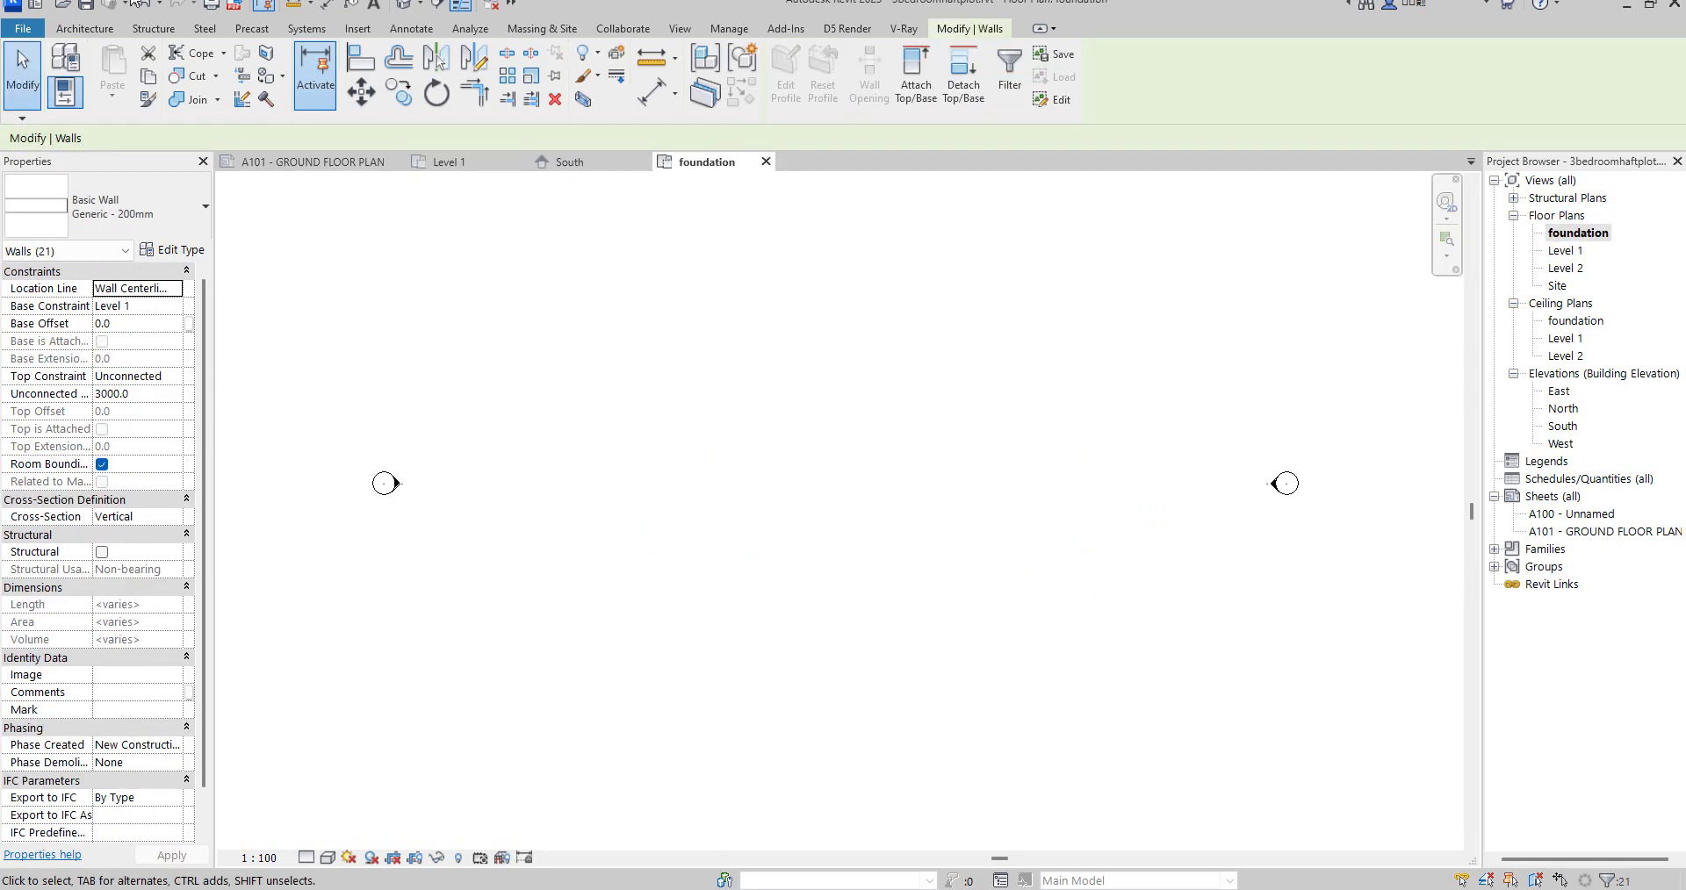
{"action": "left_click", "coordinate": [1564, 251]}
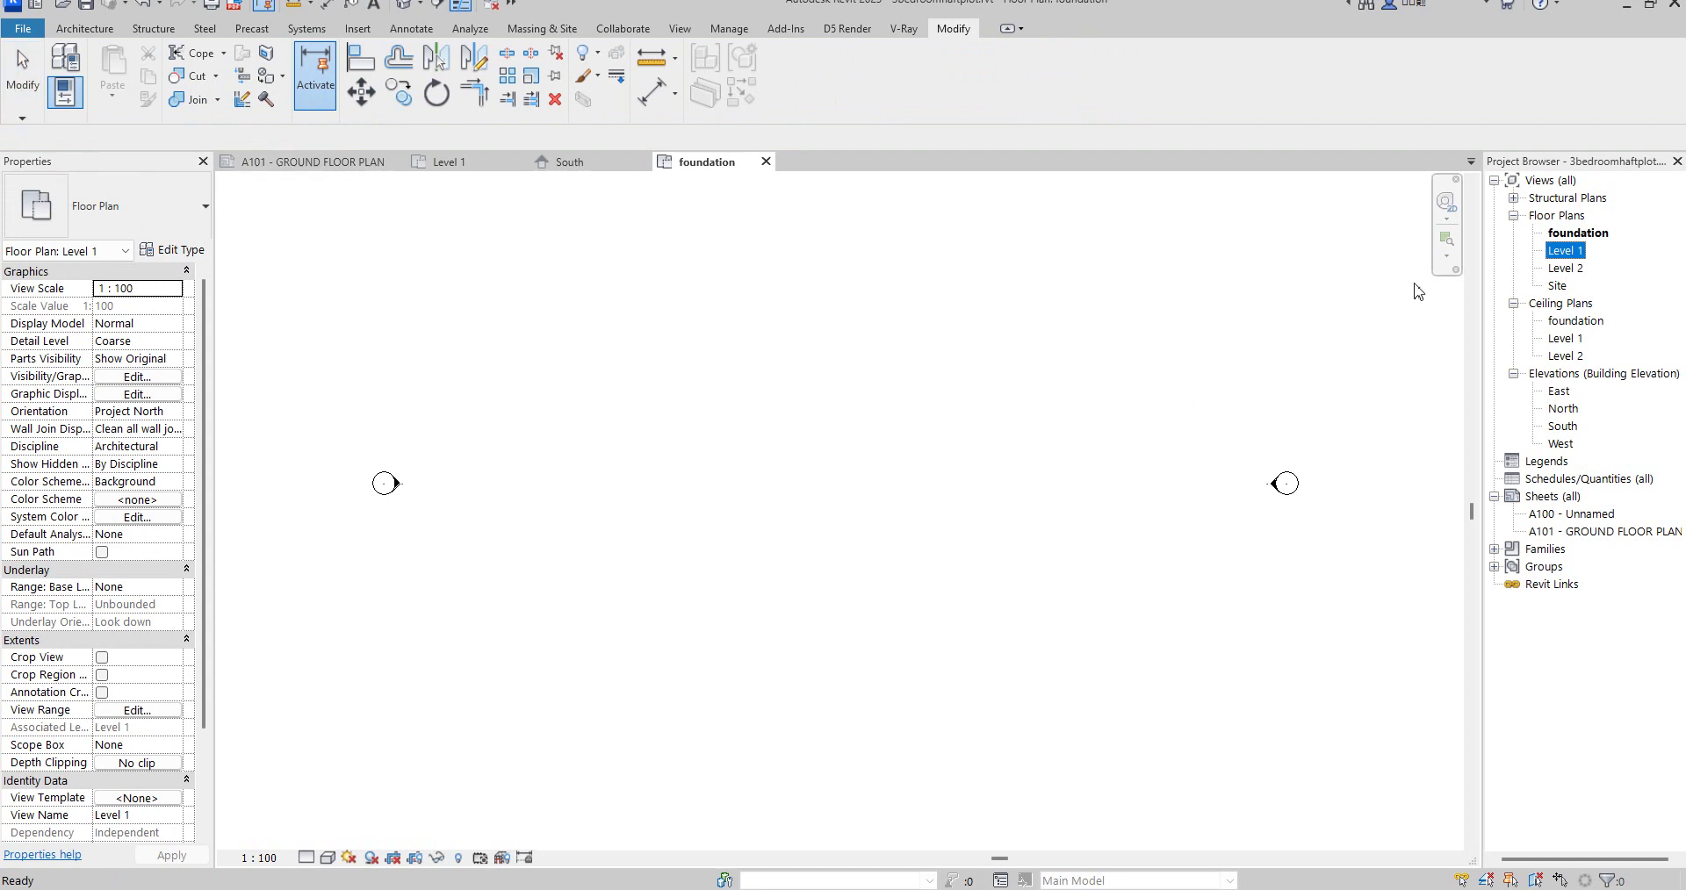
{"action": "double_click", "coordinate": [1568, 255]}
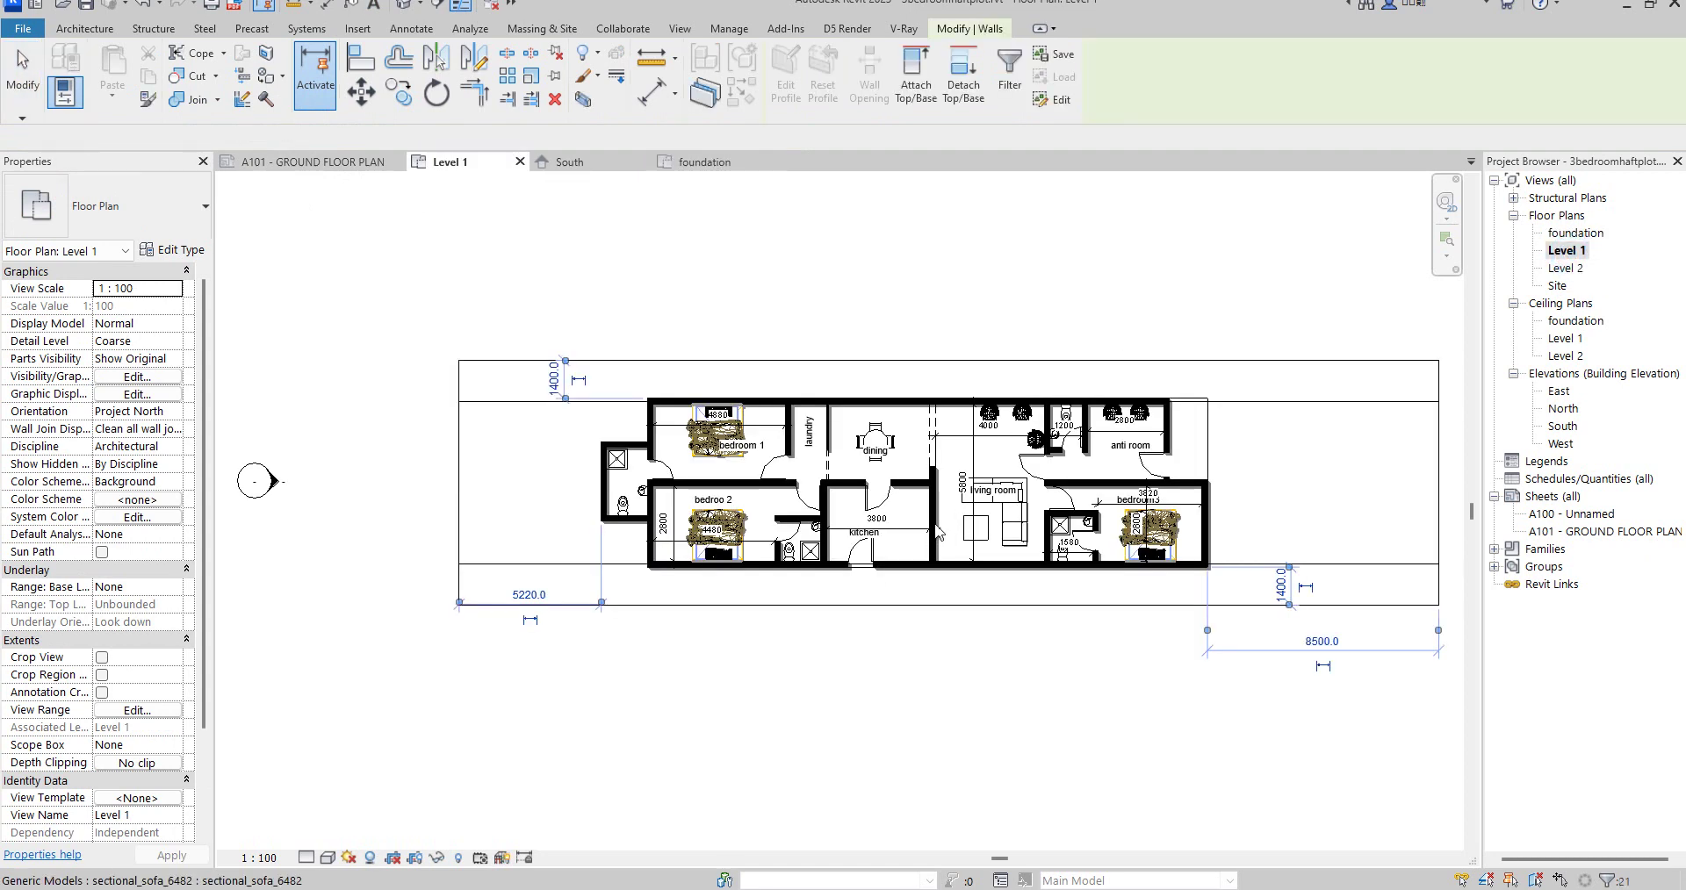
Step: Copy the selected Level 1 walls to the clipboard and paste them into the foundation plan aligned to the current view
{"action": "left_click", "coordinate": [146, 85]}
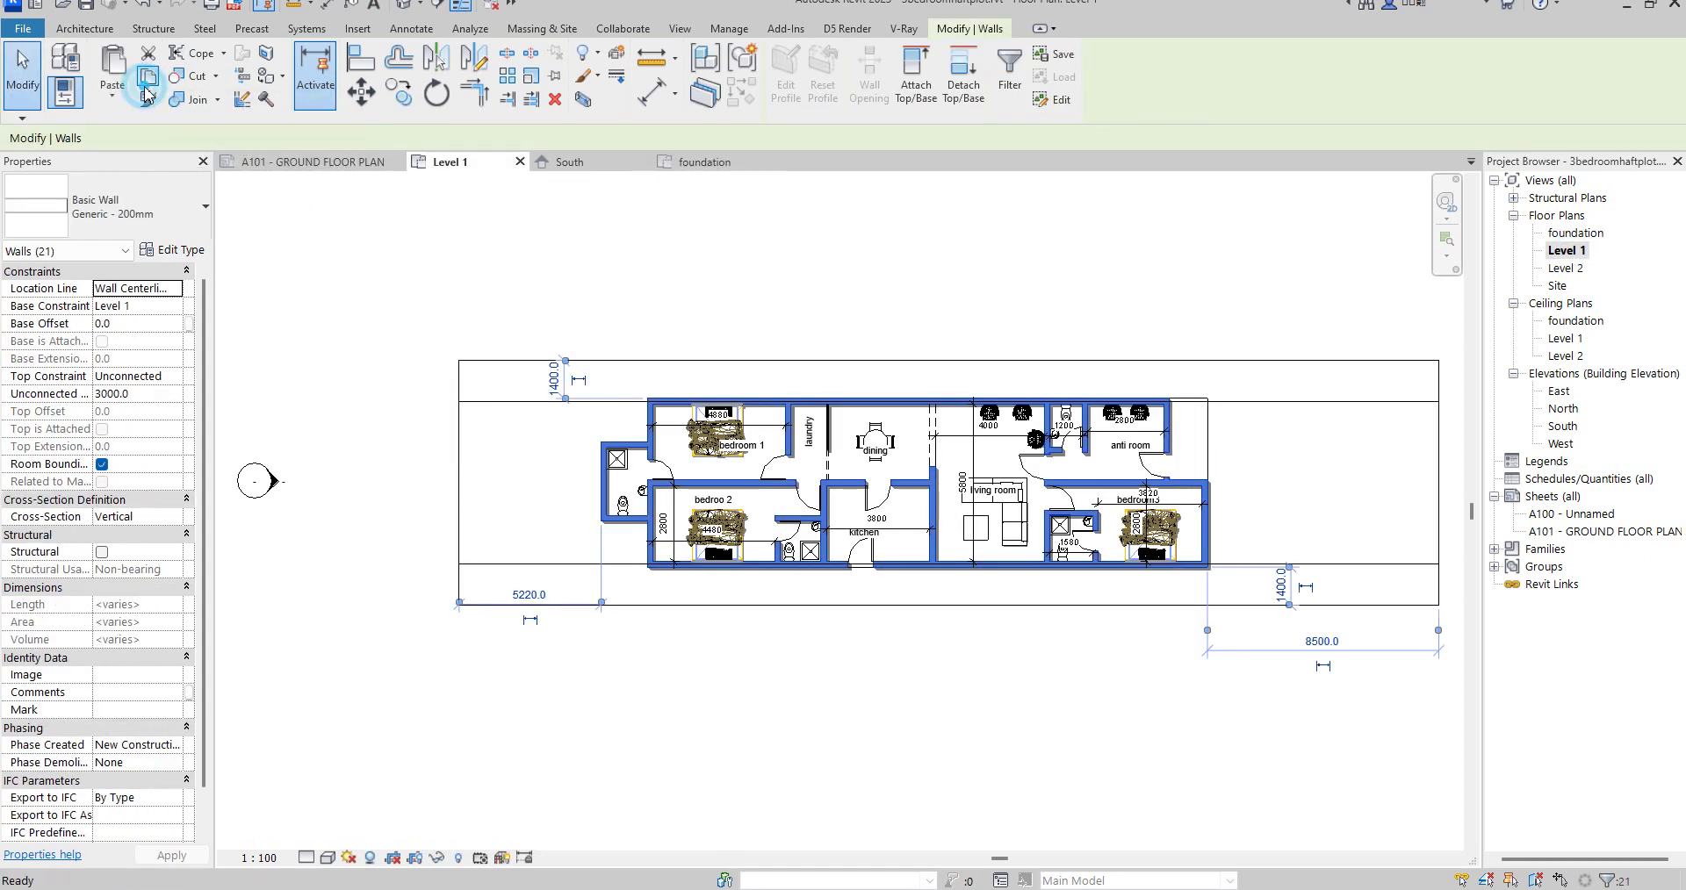
{"action": "double_click", "coordinate": [1571, 232]}
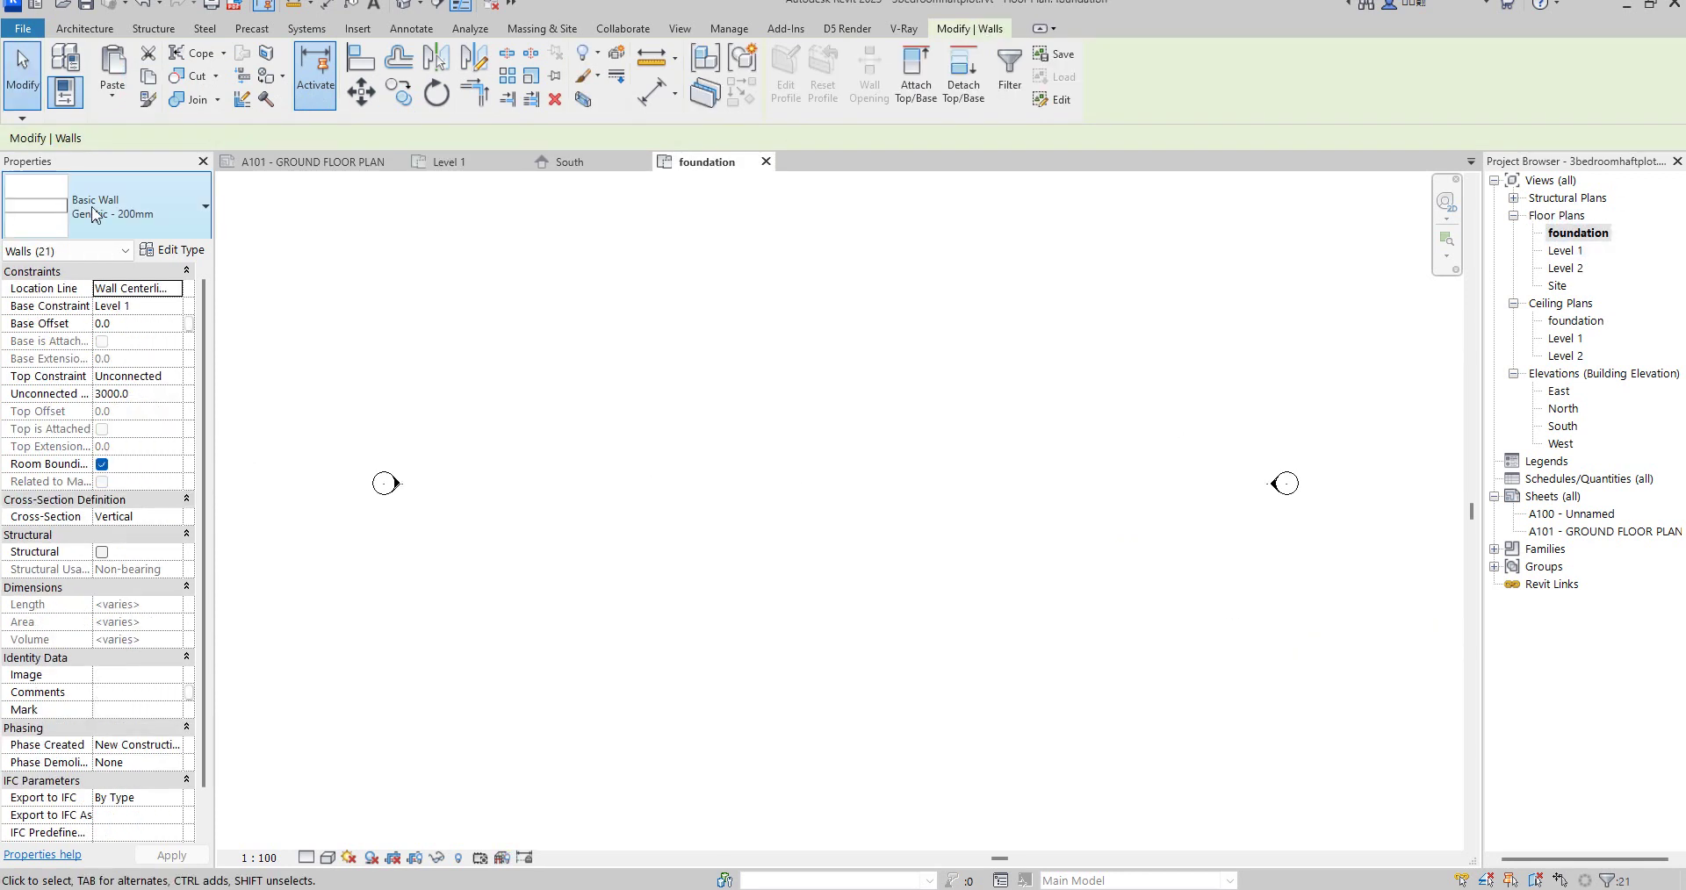
{"action": "left_click", "coordinate": [112, 92]}
{"action": "left_click", "coordinate": [192, 250]}
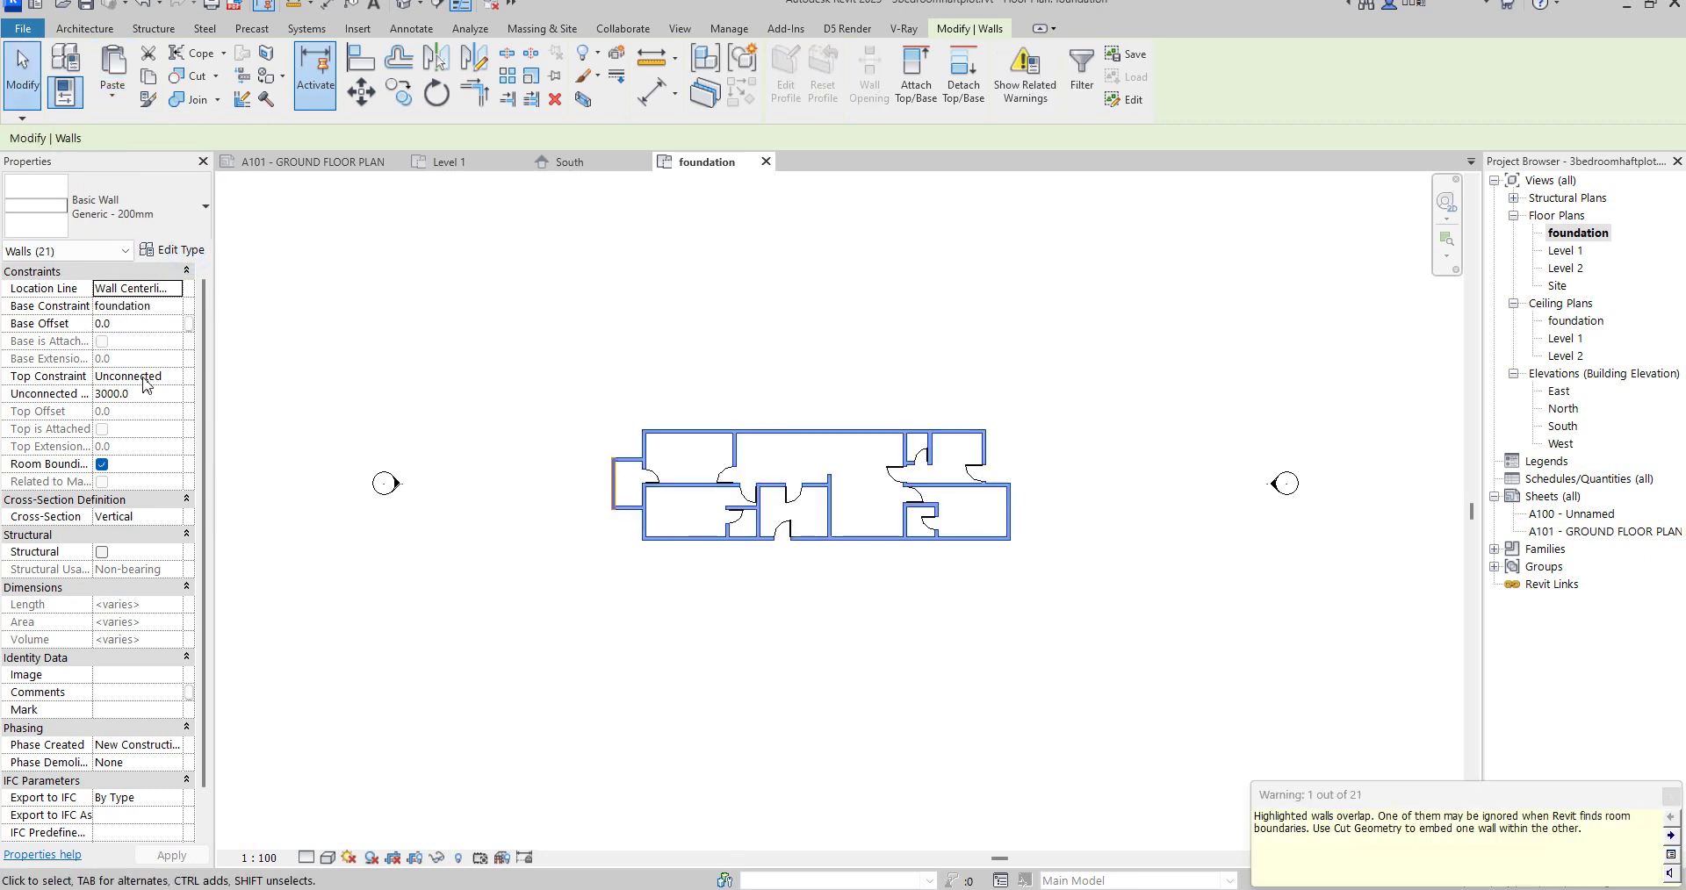
Step: Set the unconnected height of the pasted foundation walls to 800 mm and deselect them
{"action": "left_click", "coordinate": [165, 394]}
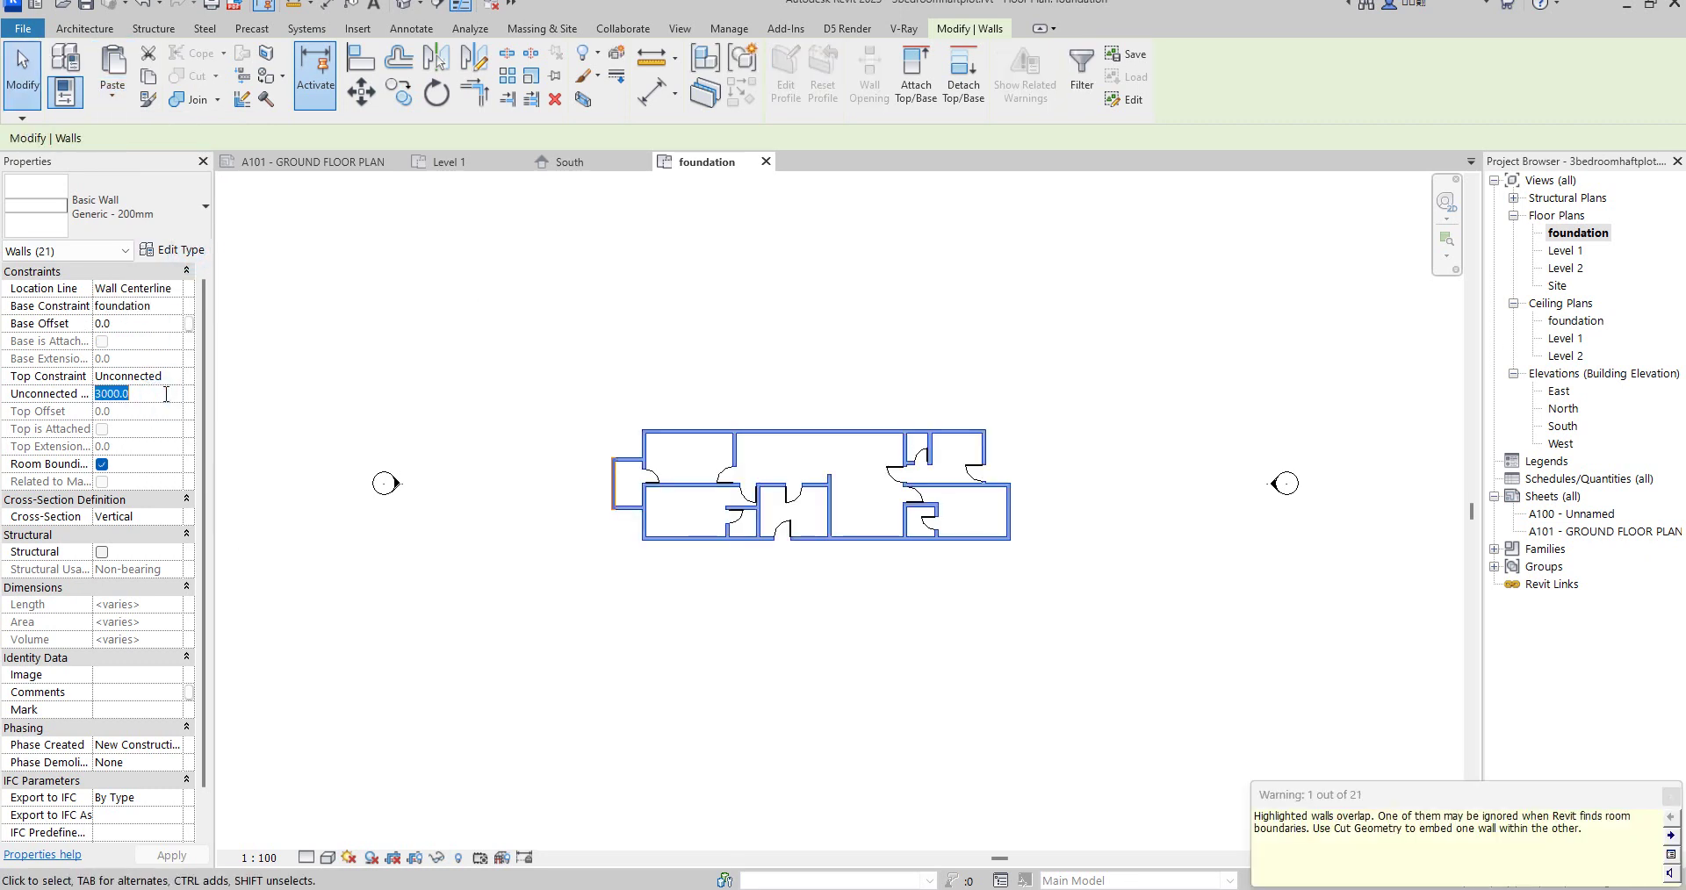
{"action": "key", "text": "Return"}
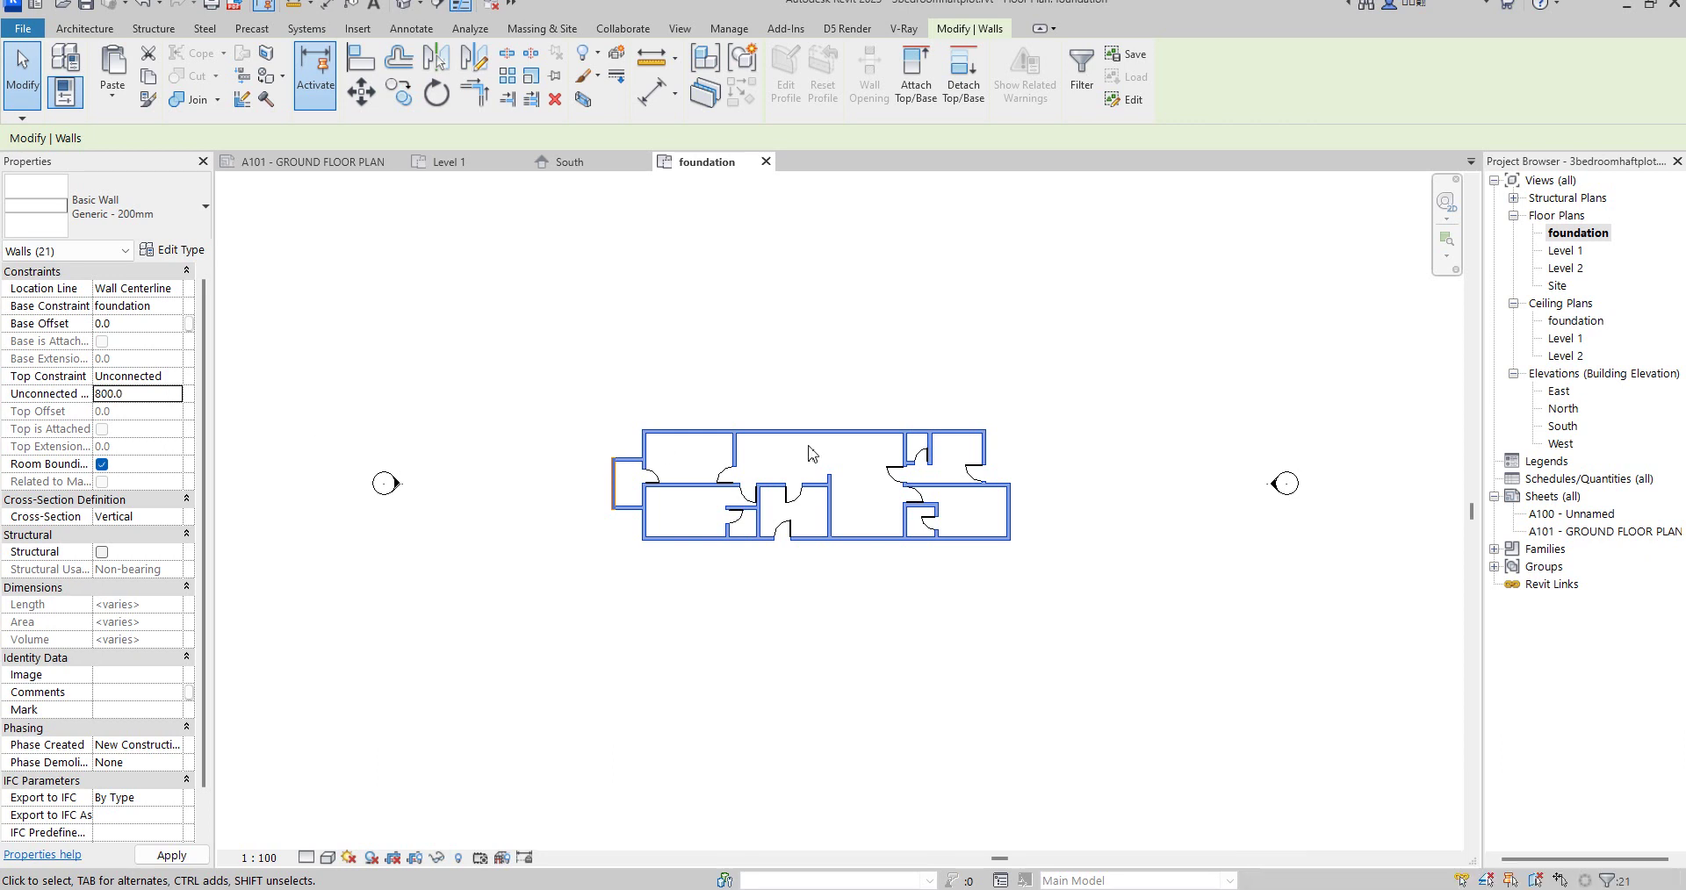
{"action": "left_click", "coordinate": [748, 383]}
Step: Select all M_Single-Flush 0915 x 2134mm doors visible in the foundation plan and delete them
{"action": "left_click", "coordinate": [882, 477]}
{"action": "right_click", "coordinate": [883, 477]}
{"action": "mouse_move", "coordinate": [1061, 661]}
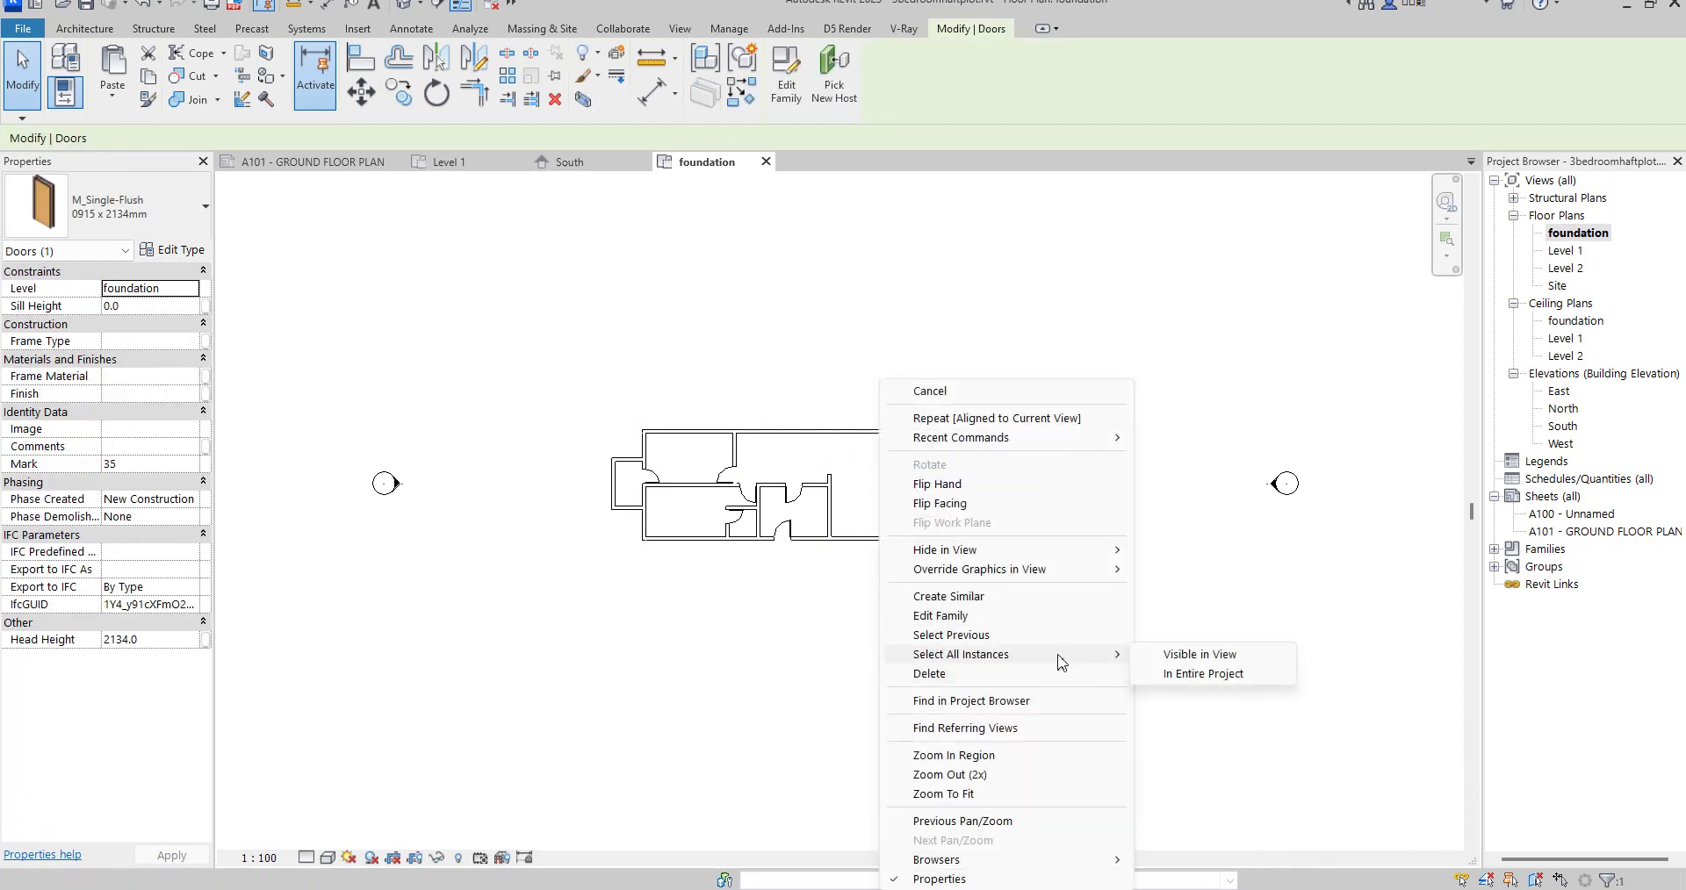
{"action": "left_click", "coordinate": [1214, 661]}
{"action": "left_click", "coordinate": [1217, 669]}
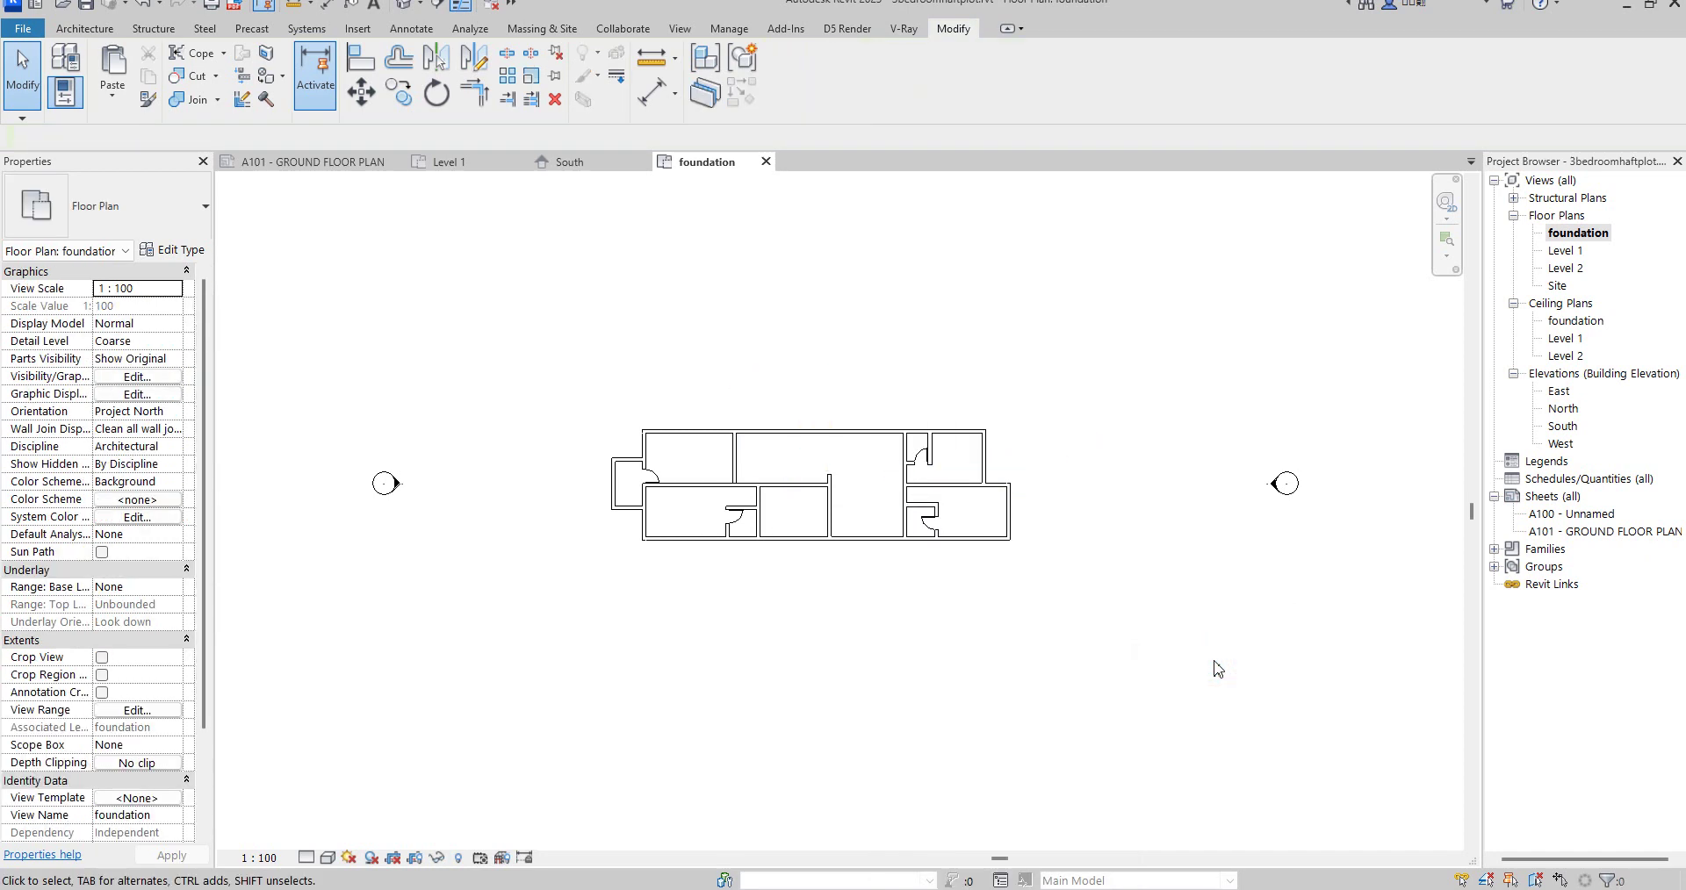
Step: Select all M_Single-Flush 0762 x 2134mm doors visible in the foundation plan and delete them
{"action": "left_click", "coordinate": [929, 464]}
{"action": "right_click", "coordinate": [927, 466]}
{"action": "mouse_move", "coordinate": [1091, 658]}
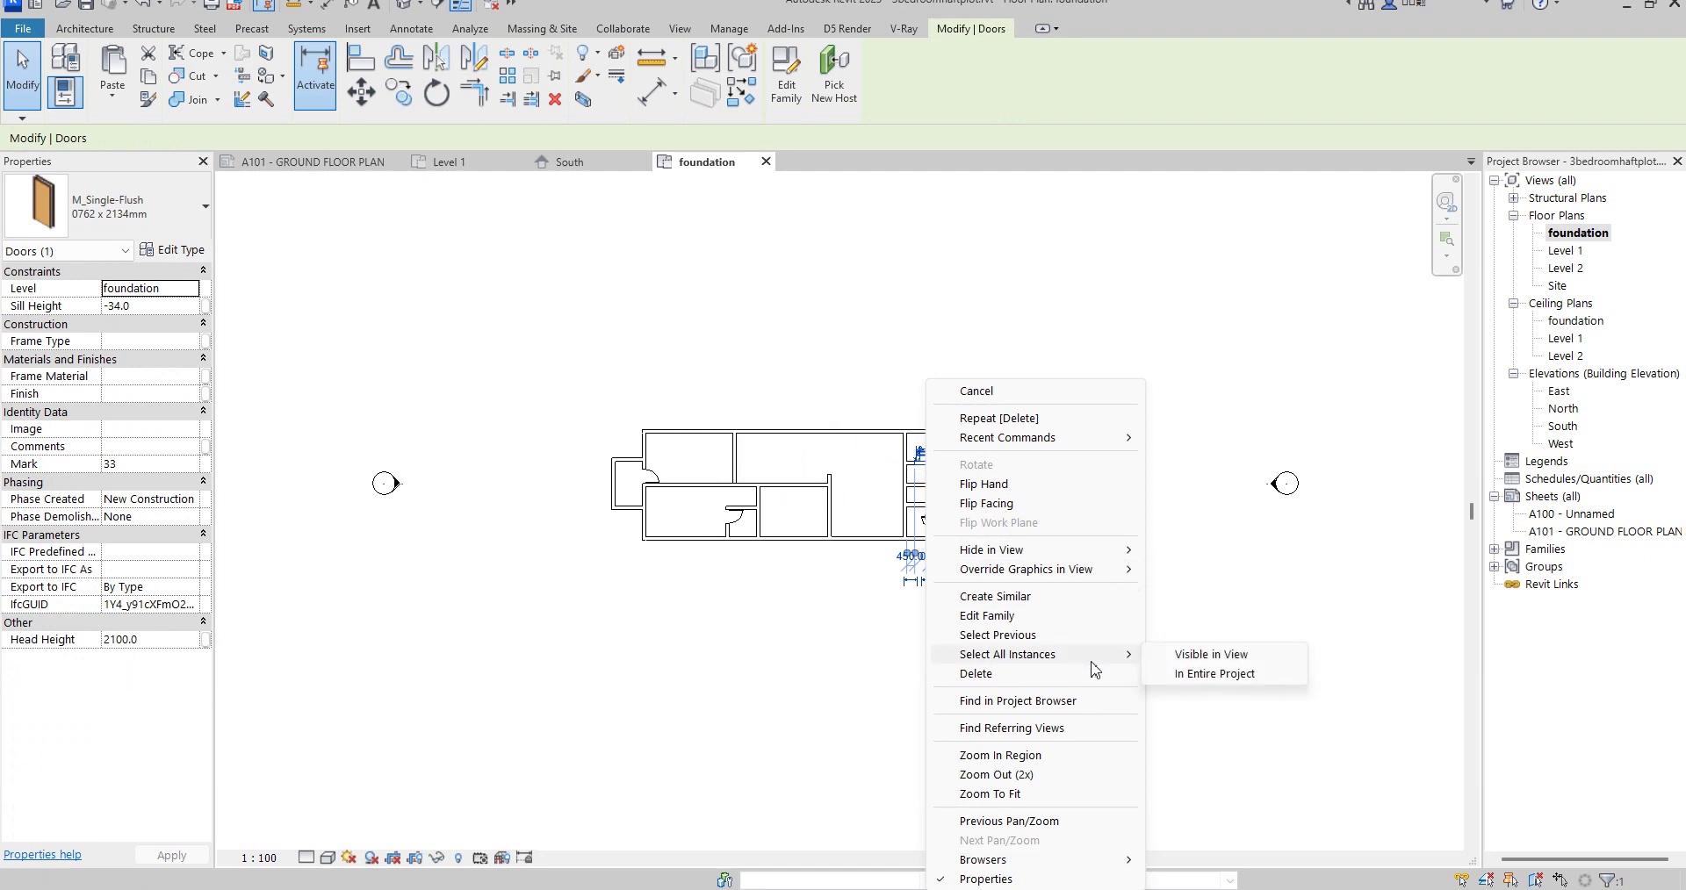
{"action": "left_click", "coordinate": [1215, 658]}
{"action": "left_click", "coordinate": [1218, 665]}
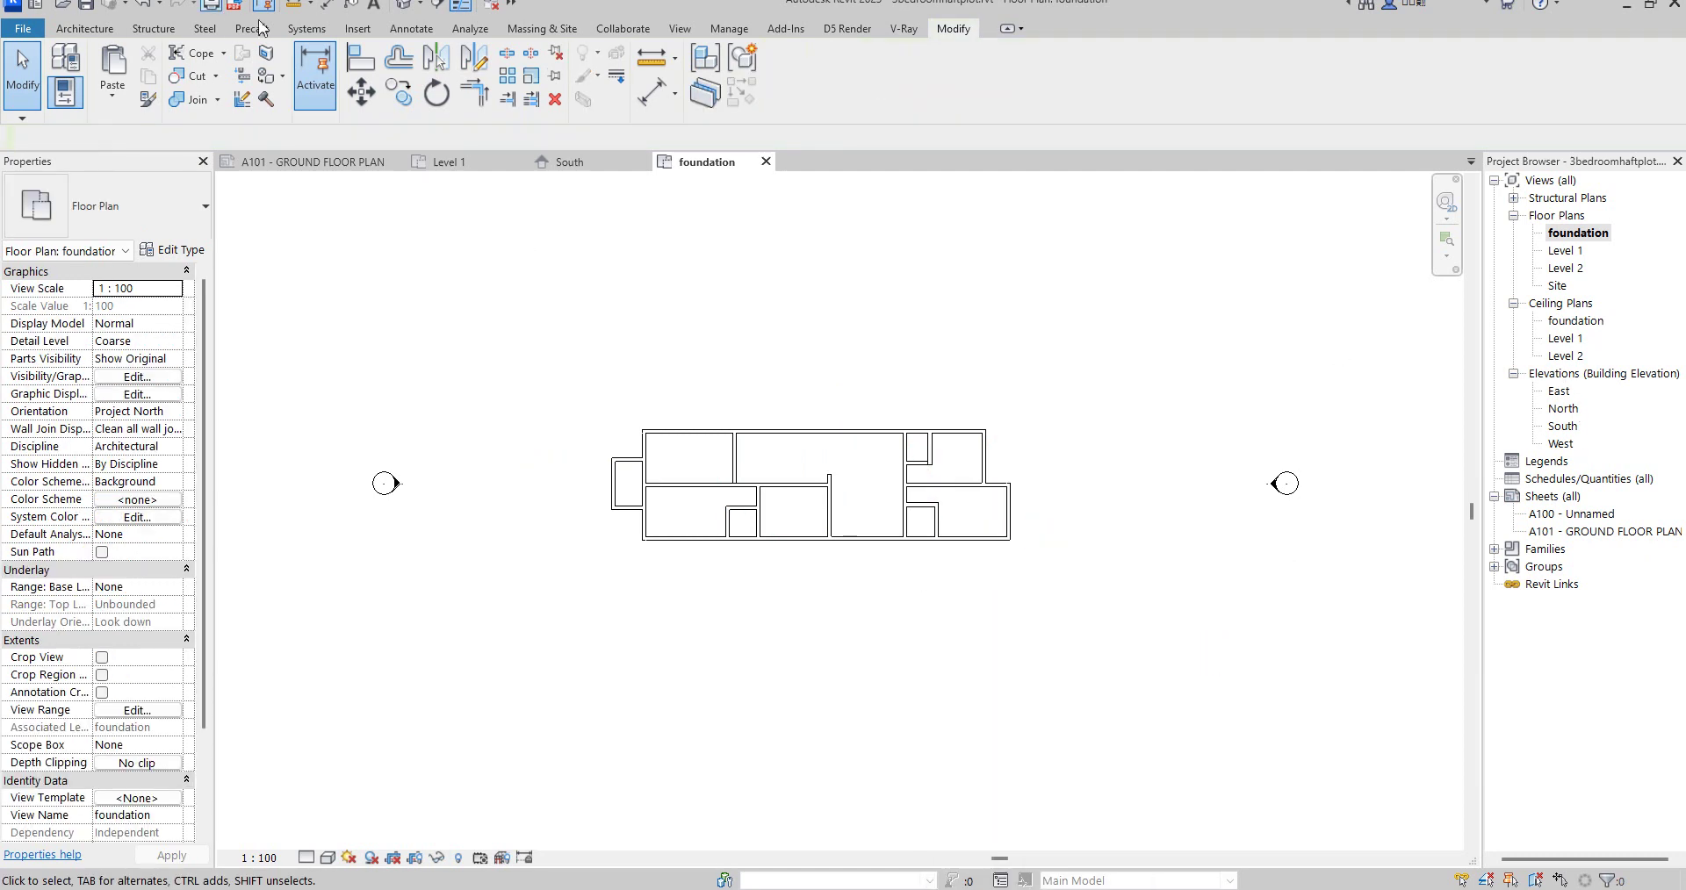
Step: Check the foundation walls under the house in the default 3D view, and return to the foundation plan
{"action": "left_click", "coordinate": [413, 6]}
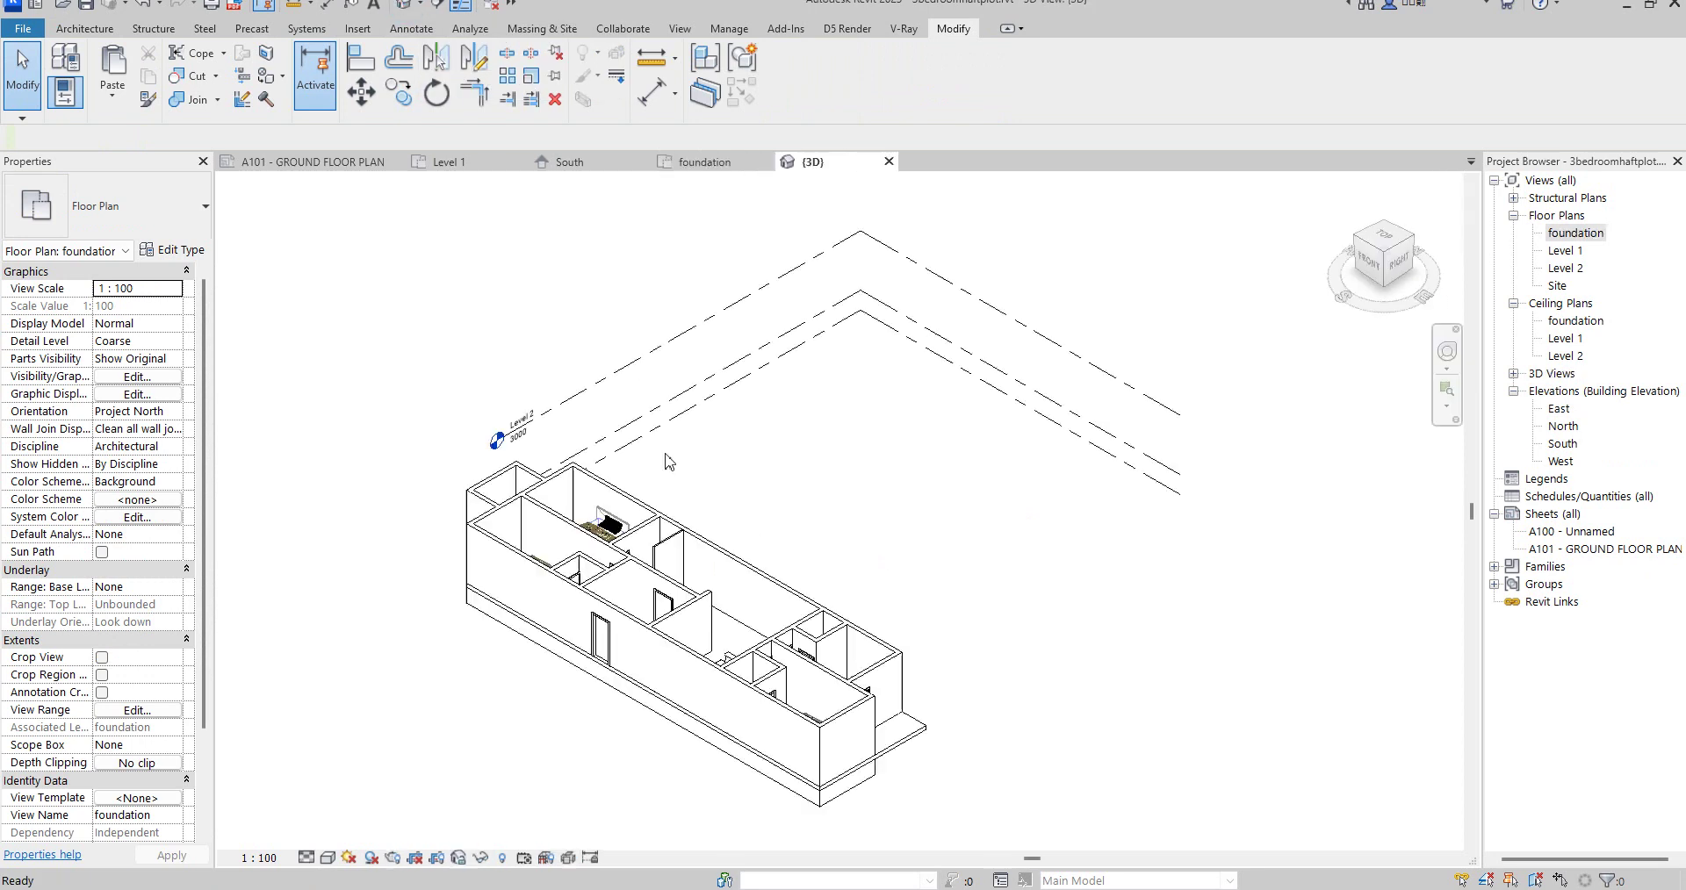
{"action": "scroll", "coordinate": [713, 658], "scroll_direction": "up", "scroll_amount": 2}
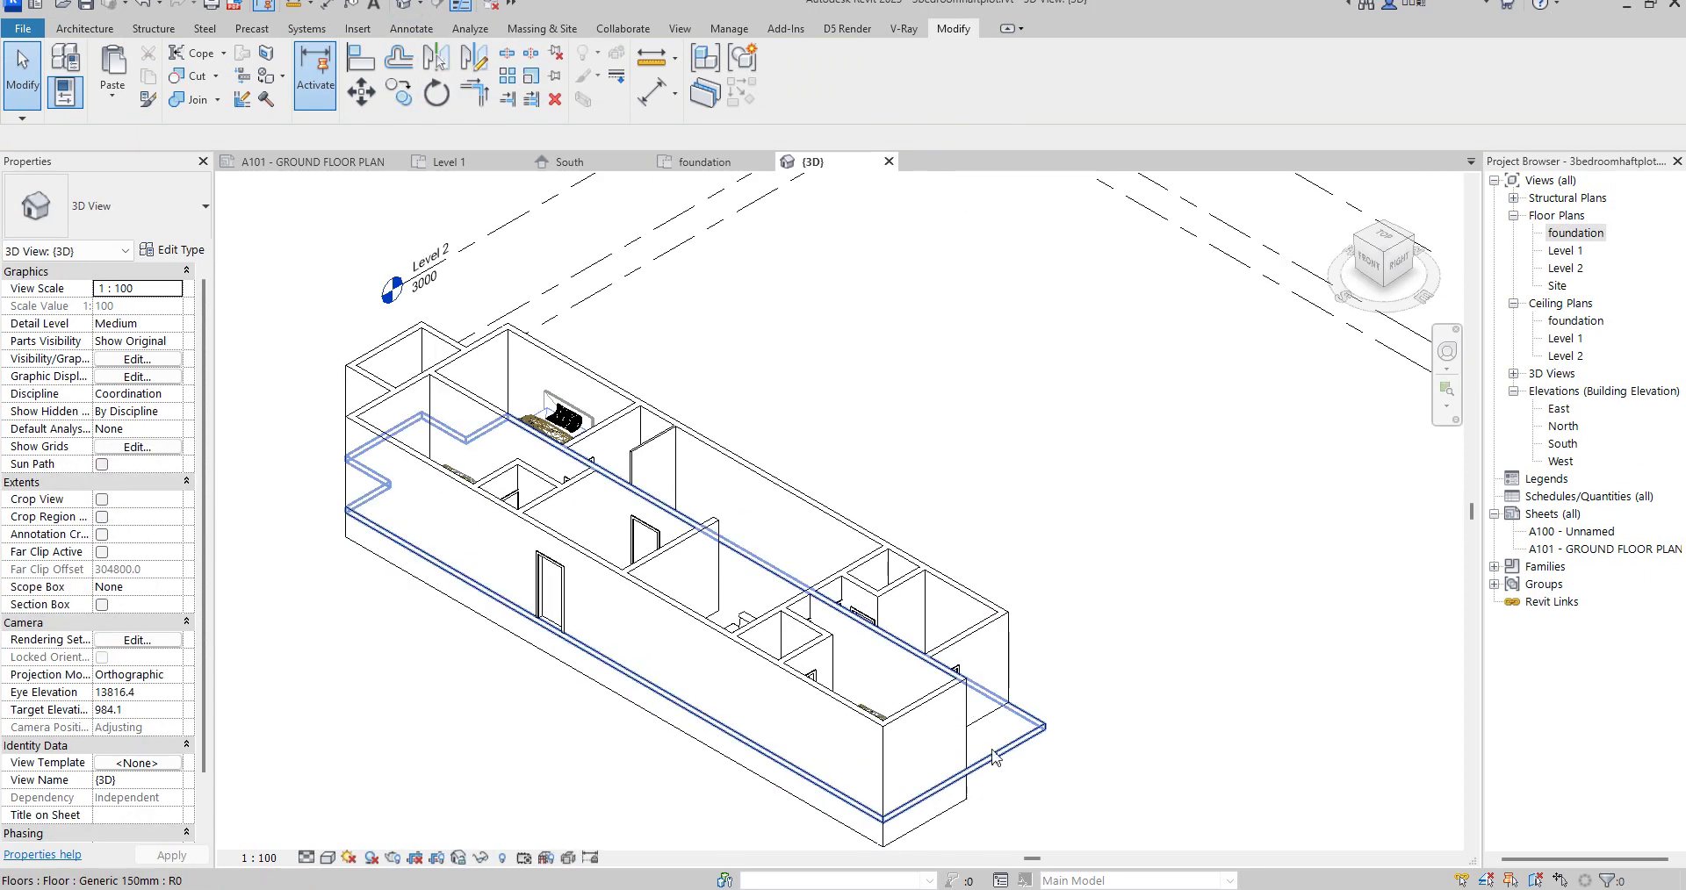
{"action": "double_click", "coordinate": [1574, 235]}
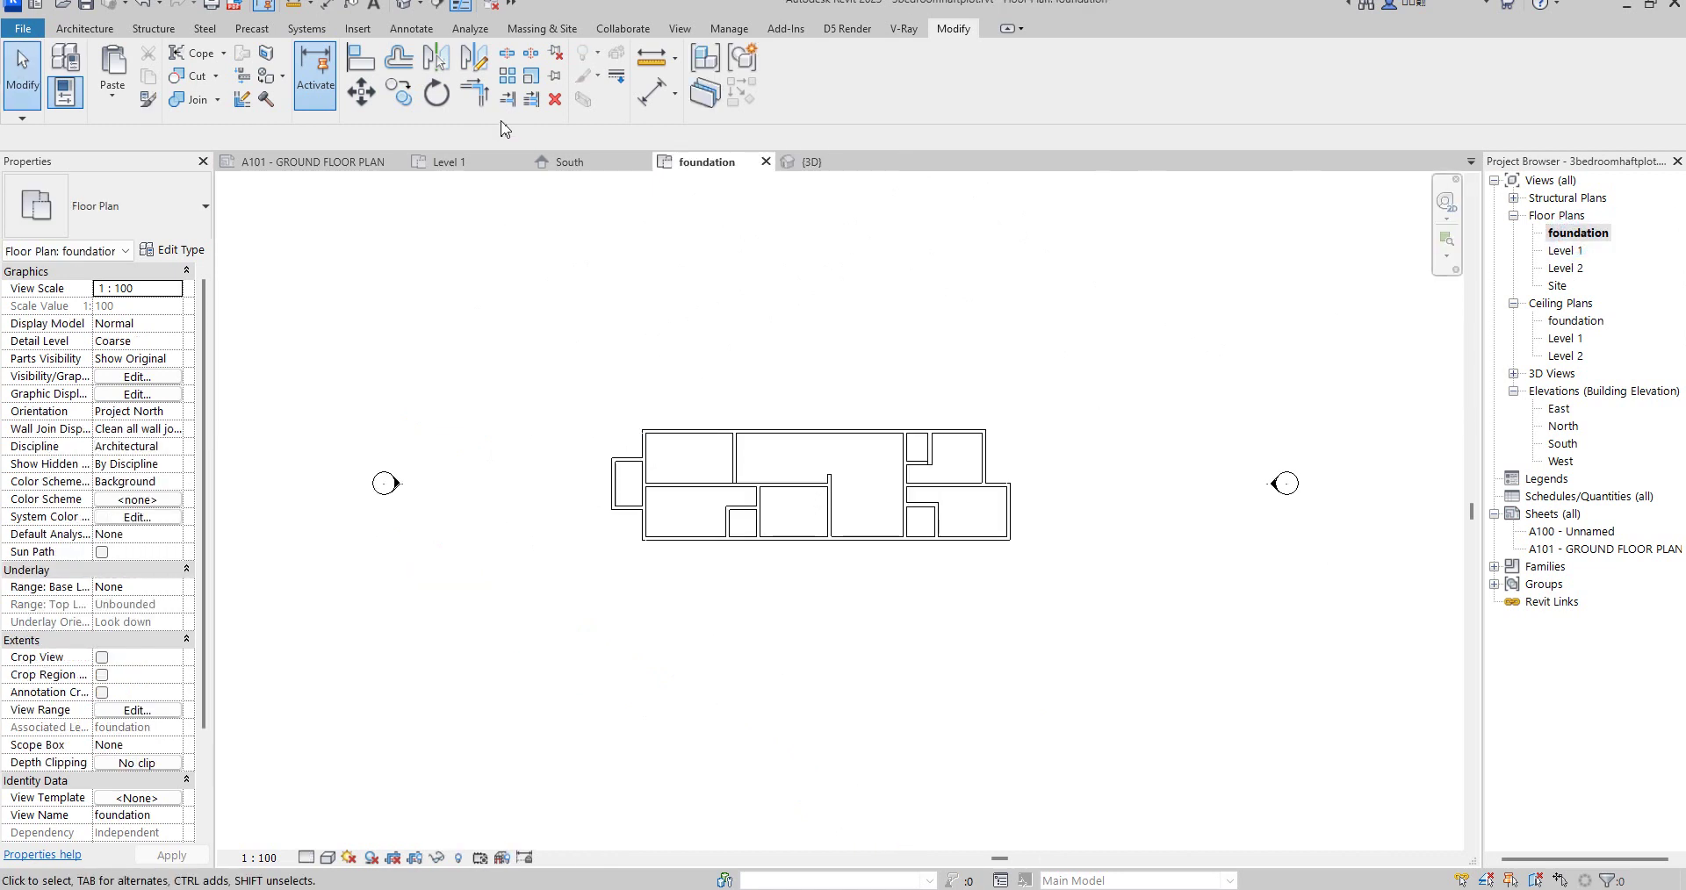
Step: Trim/extend the foundation's north exterior wall and the outermost east wall so they meet in one corner
{"action": "left_click", "coordinate": [477, 89]}
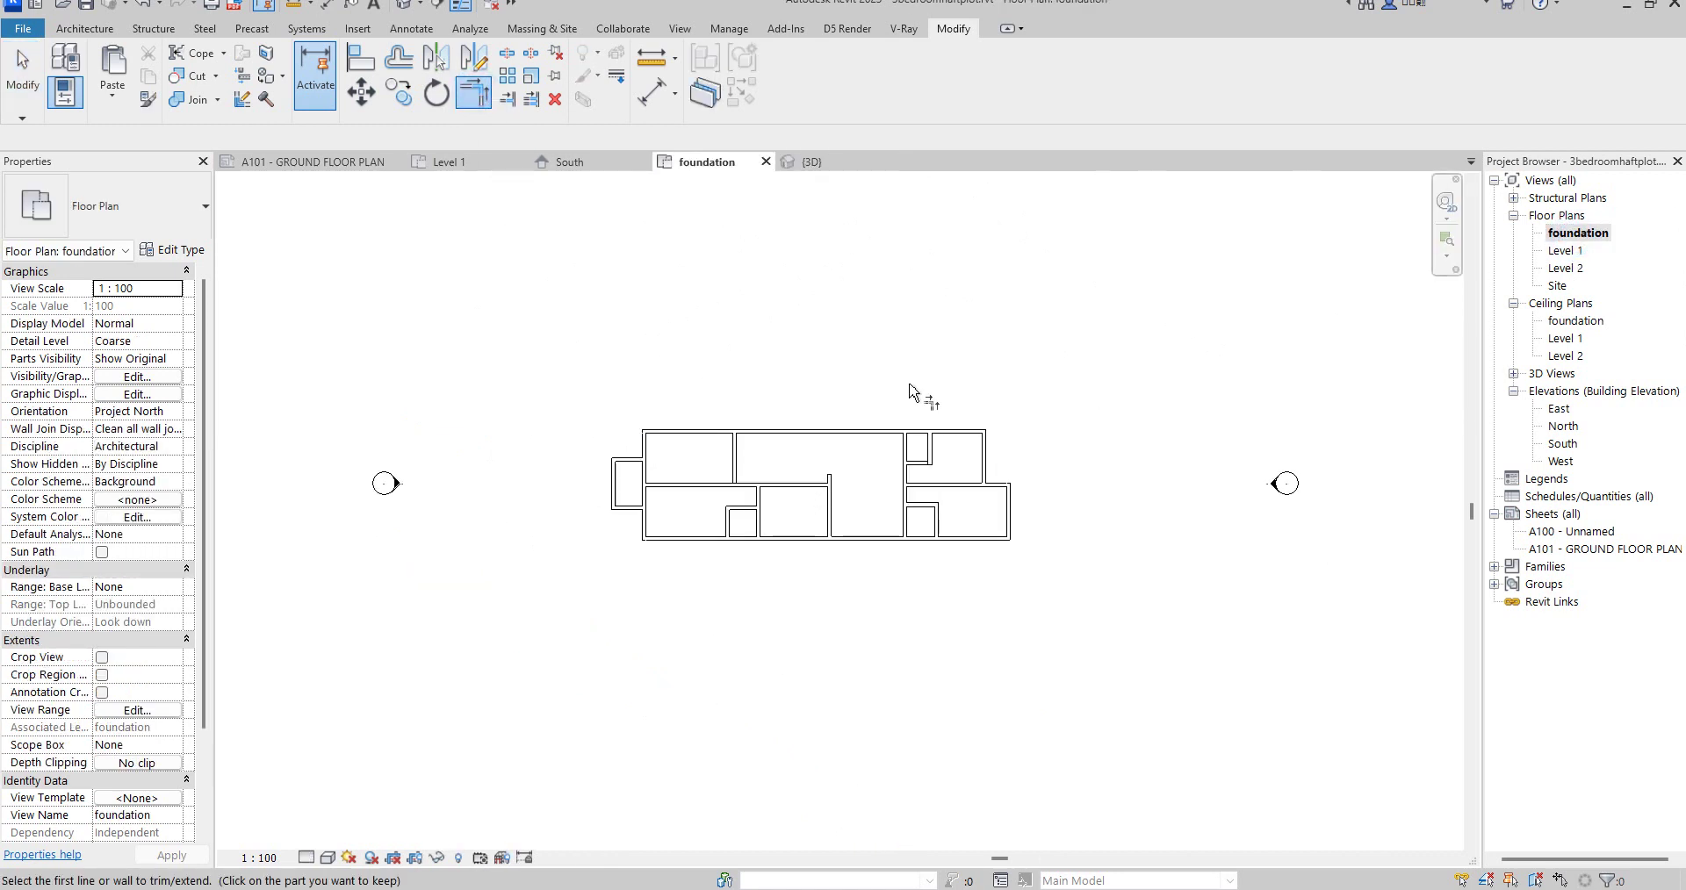
{"action": "left_click", "coordinate": [951, 432]}
{"action": "left_click", "coordinate": [1007, 532]}
Step: End the trim command and inspect the extended foundation corner and outer foundation walls in the default 3D view
{"action": "left_click", "coordinate": [418, 4]}
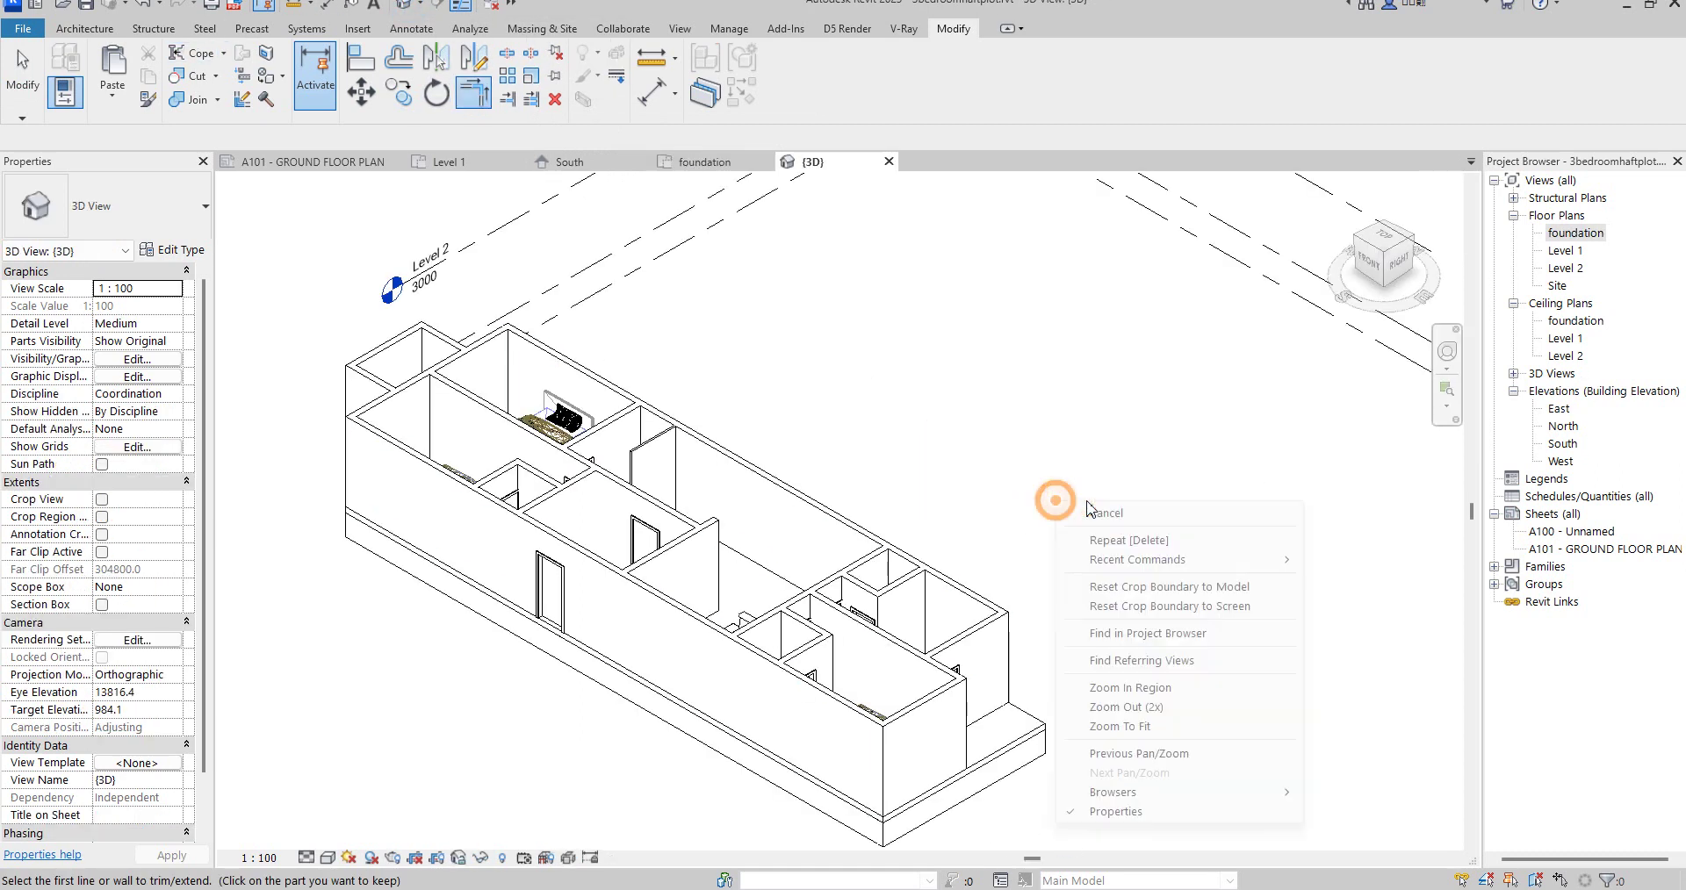
{"action": "right_click", "coordinate": [1056, 502]}
{"action": "left_click", "coordinate": [1123, 515]}
{"action": "right_click", "coordinate": [1024, 478]}
{"action": "left_click", "coordinate": [1061, 487]}
{"action": "scroll", "coordinate": [1045, 474], "scroll_direction": "down", "scroll_amount": 1}
{"action": "scroll", "coordinate": [969, 498], "scroll_direction": "down", "scroll_amount": 2}
{"action": "scroll", "coordinate": [869, 492], "scroll_direction": "up", "scroll_amount": 2}
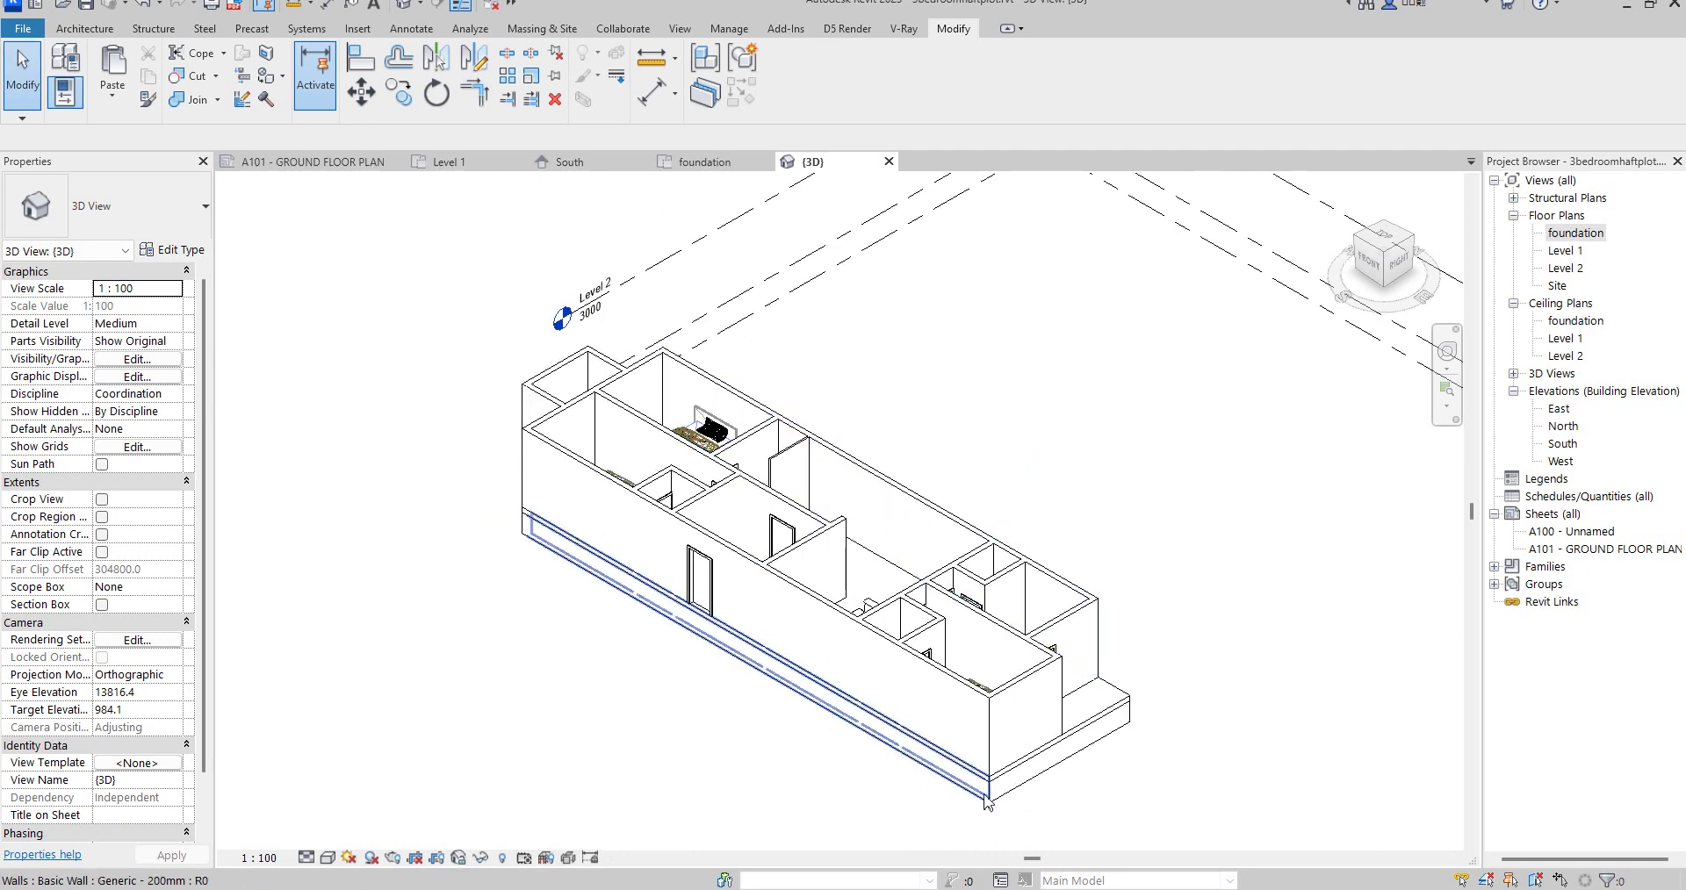
{"action": "scroll", "coordinate": [1089, 684], "scroll_direction": "up", "scroll_amount": 4}
{"action": "scroll", "coordinate": [1154, 649], "scroll_direction": "down", "scroll_amount": 4}
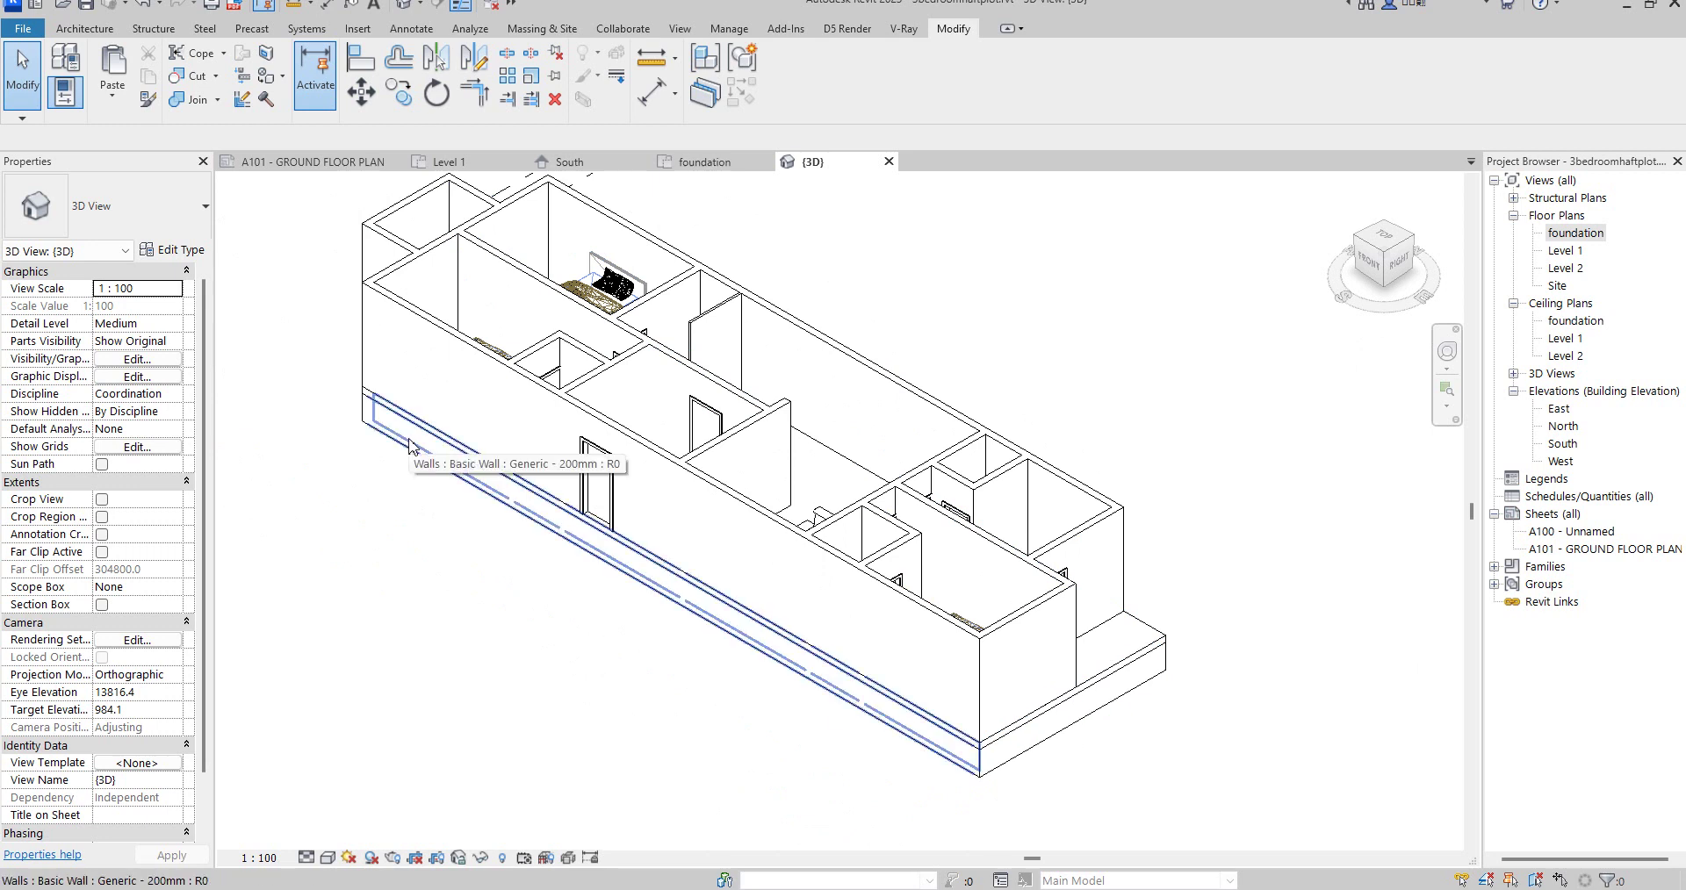
{"action": "scroll", "coordinate": [878, 544], "scroll_direction": "down", "scroll_amount": 3}
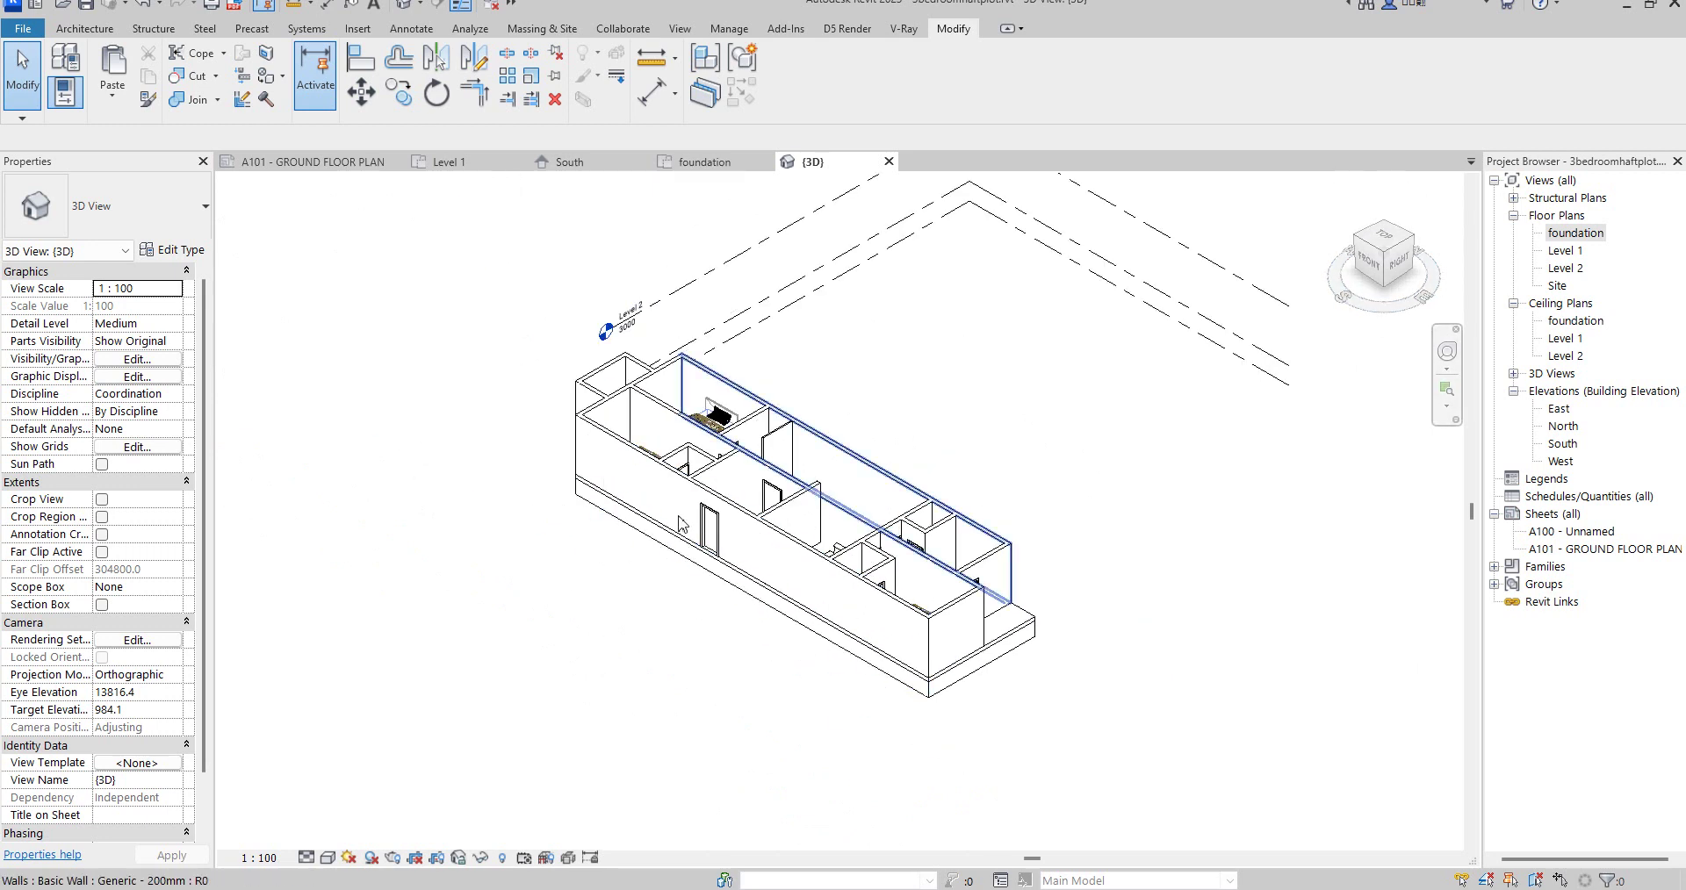
Step: Preview the 3D view in the Consistent Colors and Shaded visual styles, and set it to Realistic
{"action": "left_click", "coordinate": [330, 858]}
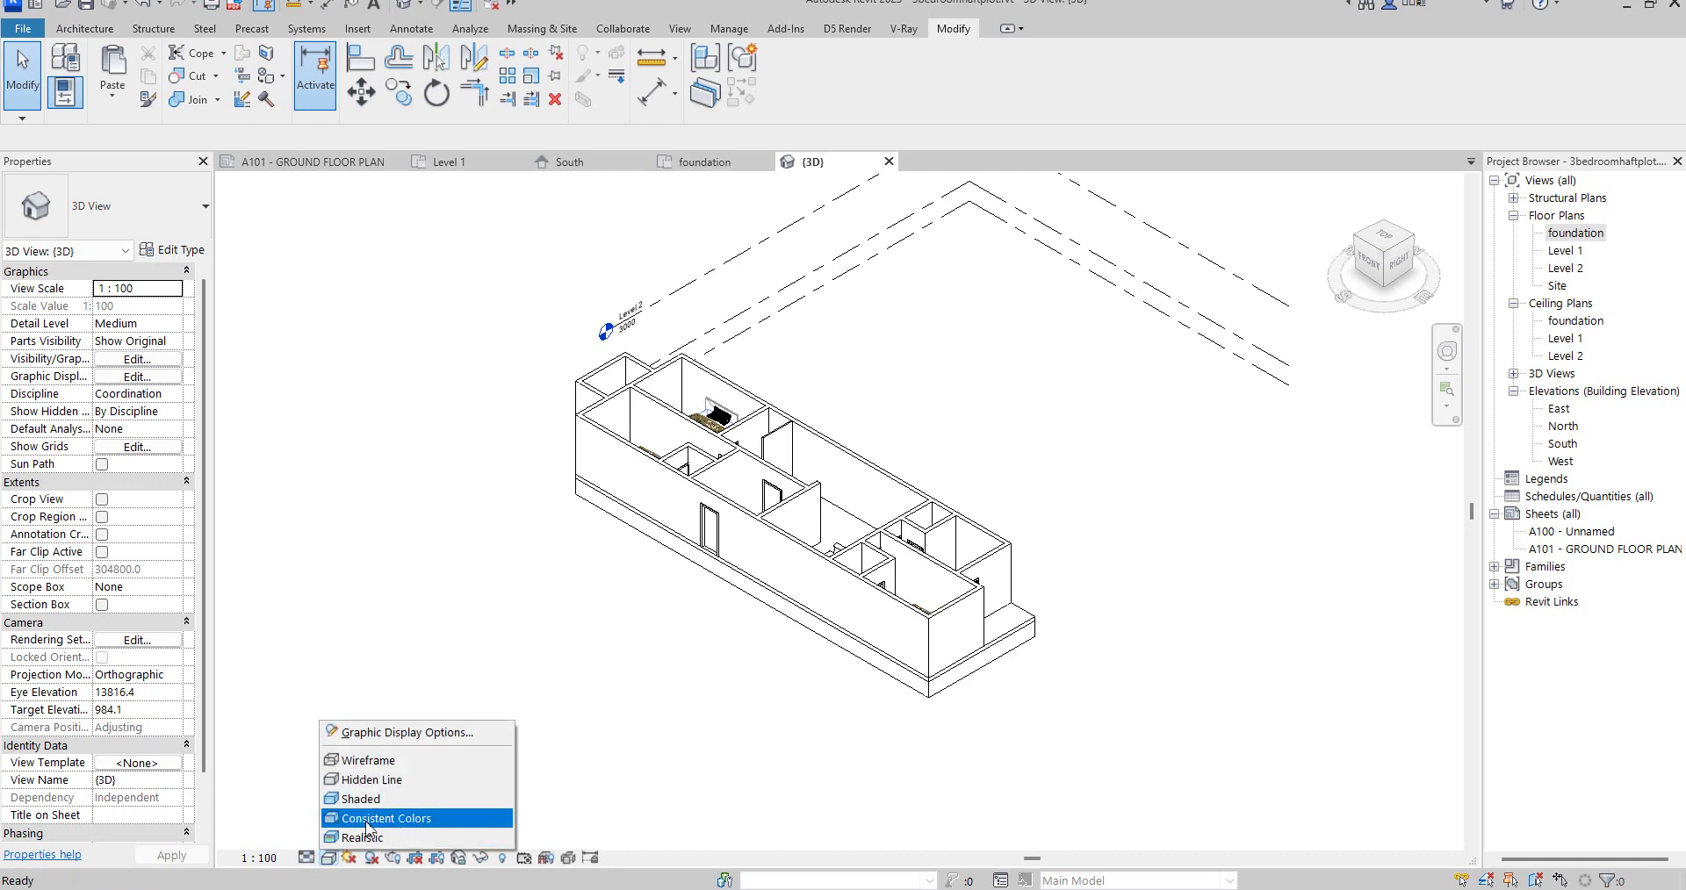
{"action": "left_click", "coordinate": [367, 821]}
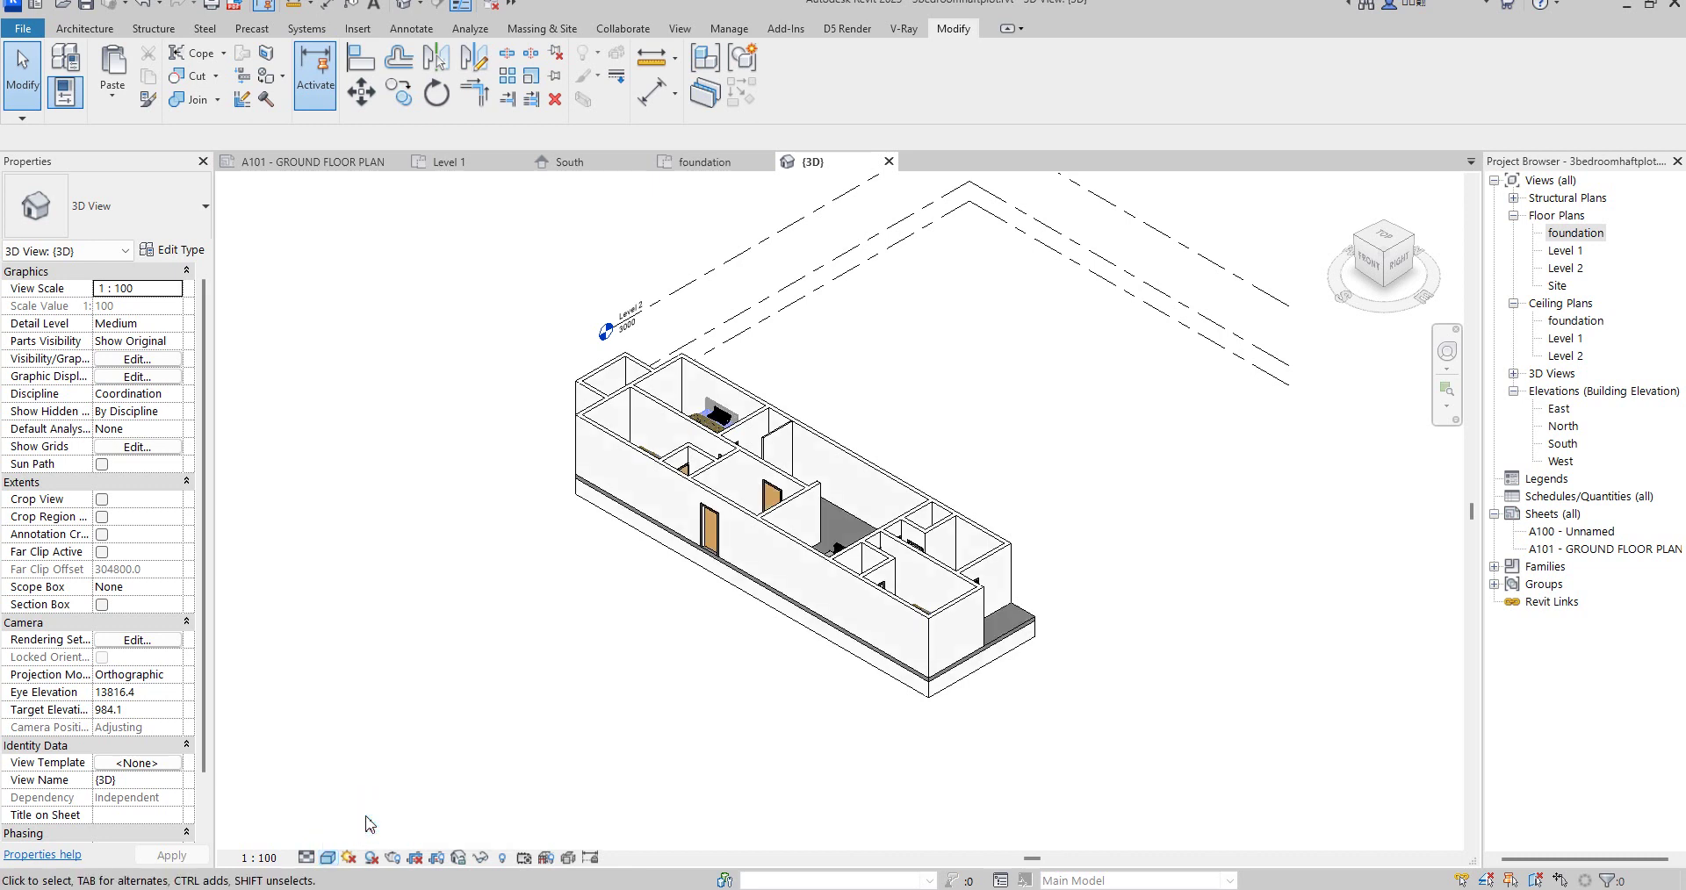
{"action": "left_click", "coordinate": [329, 859]}
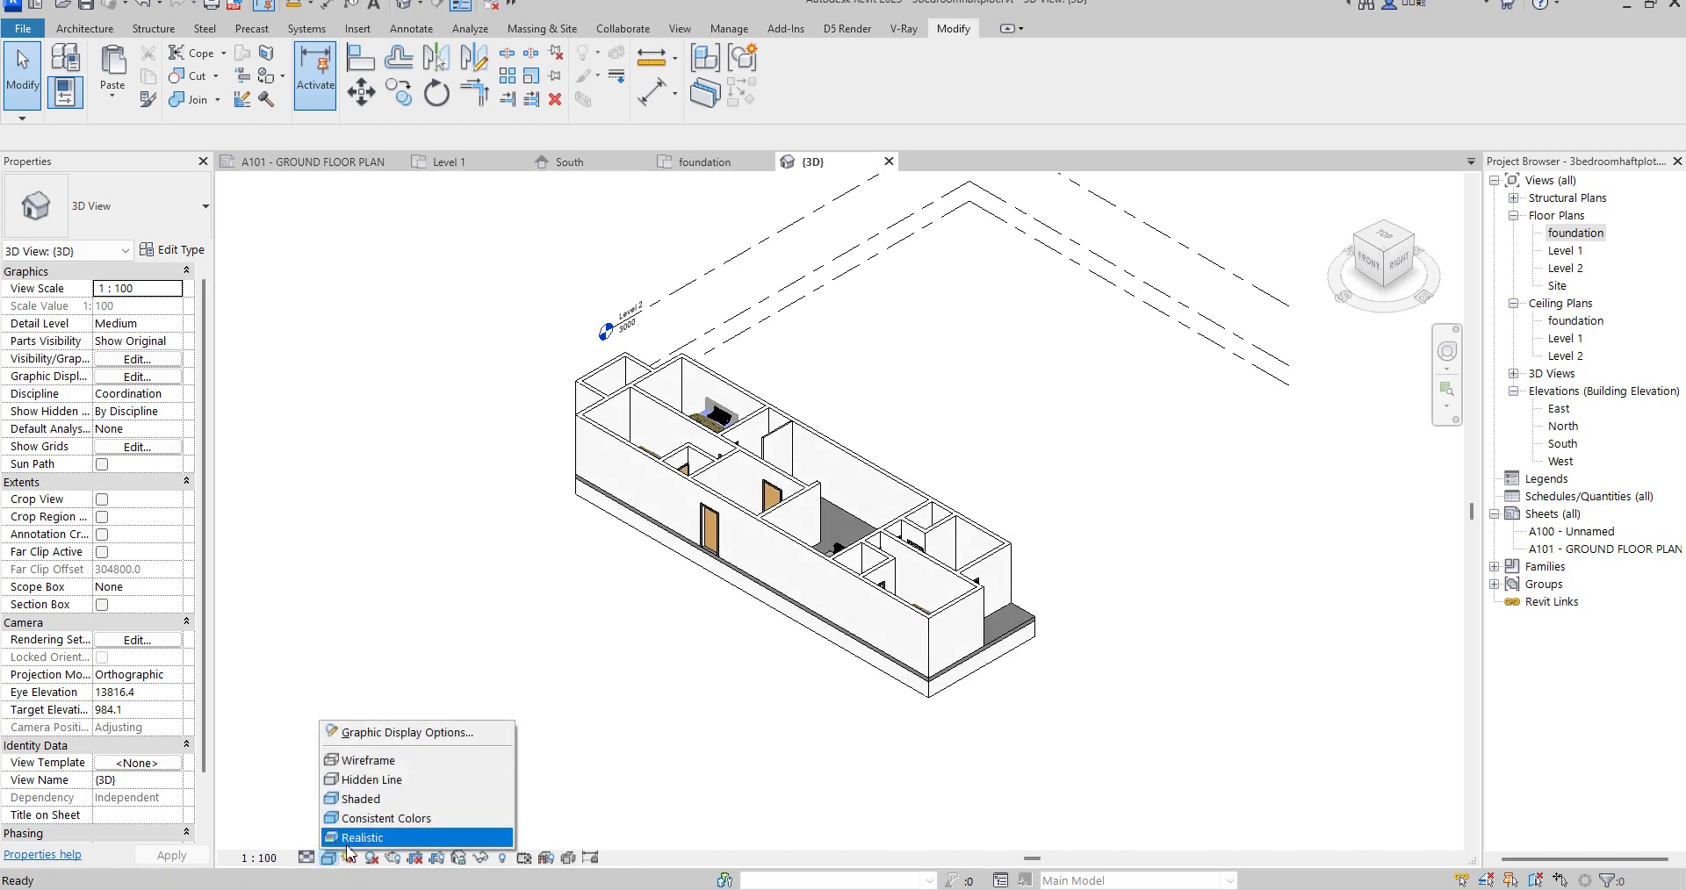
{"action": "left_click", "coordinate": [361, 799]}
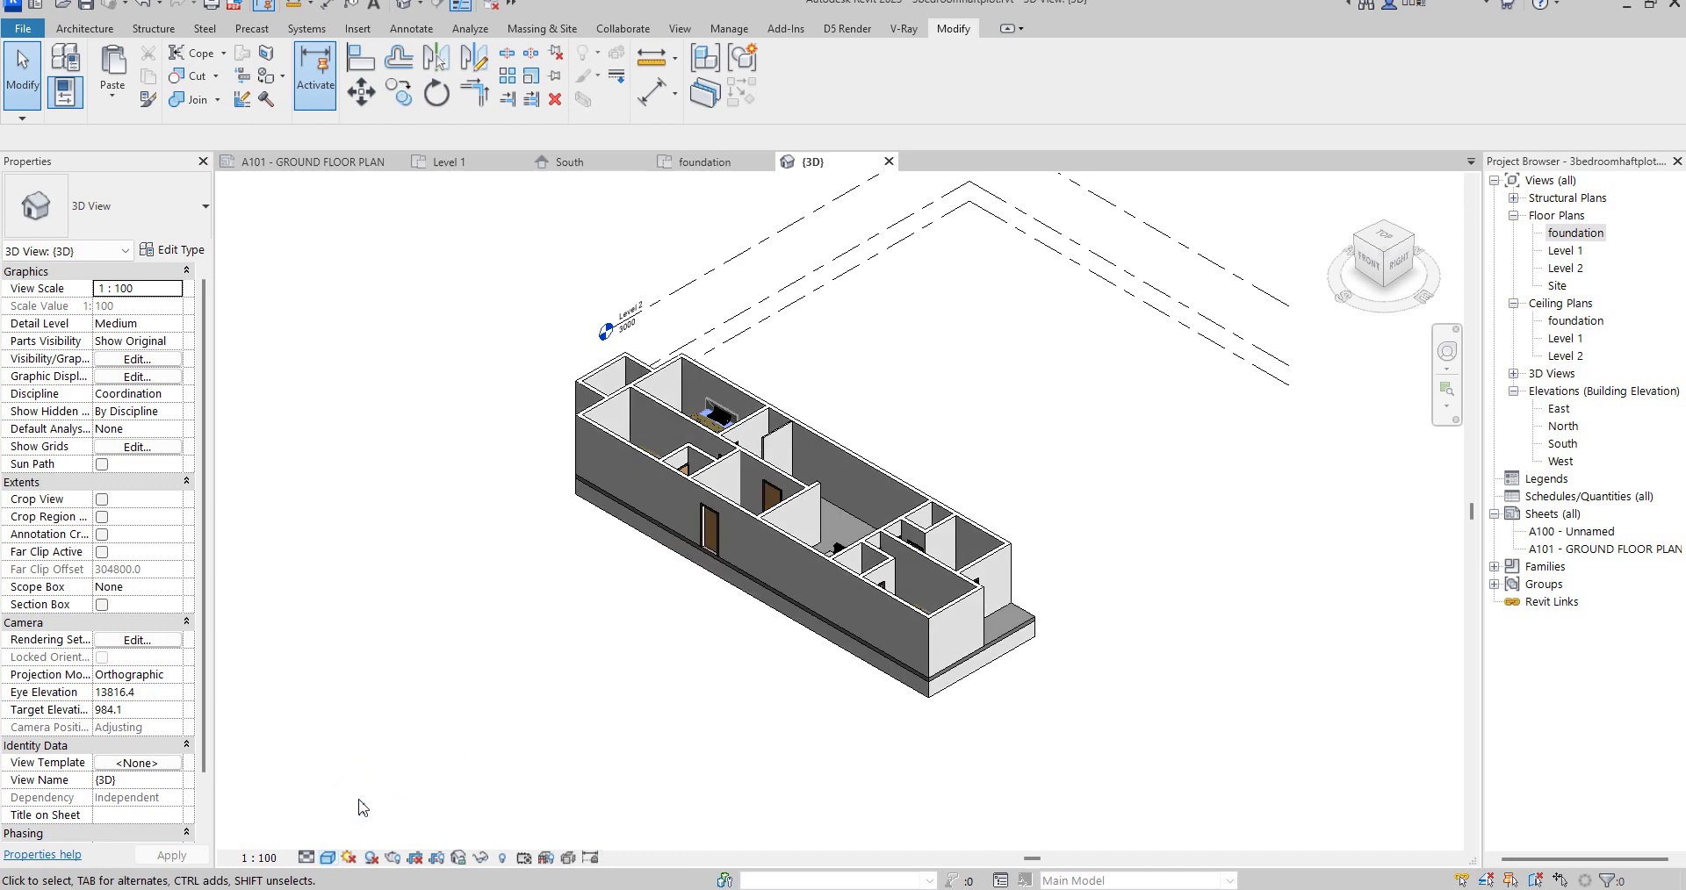
{"action": "left_click", "coordinate": [328, 859]}
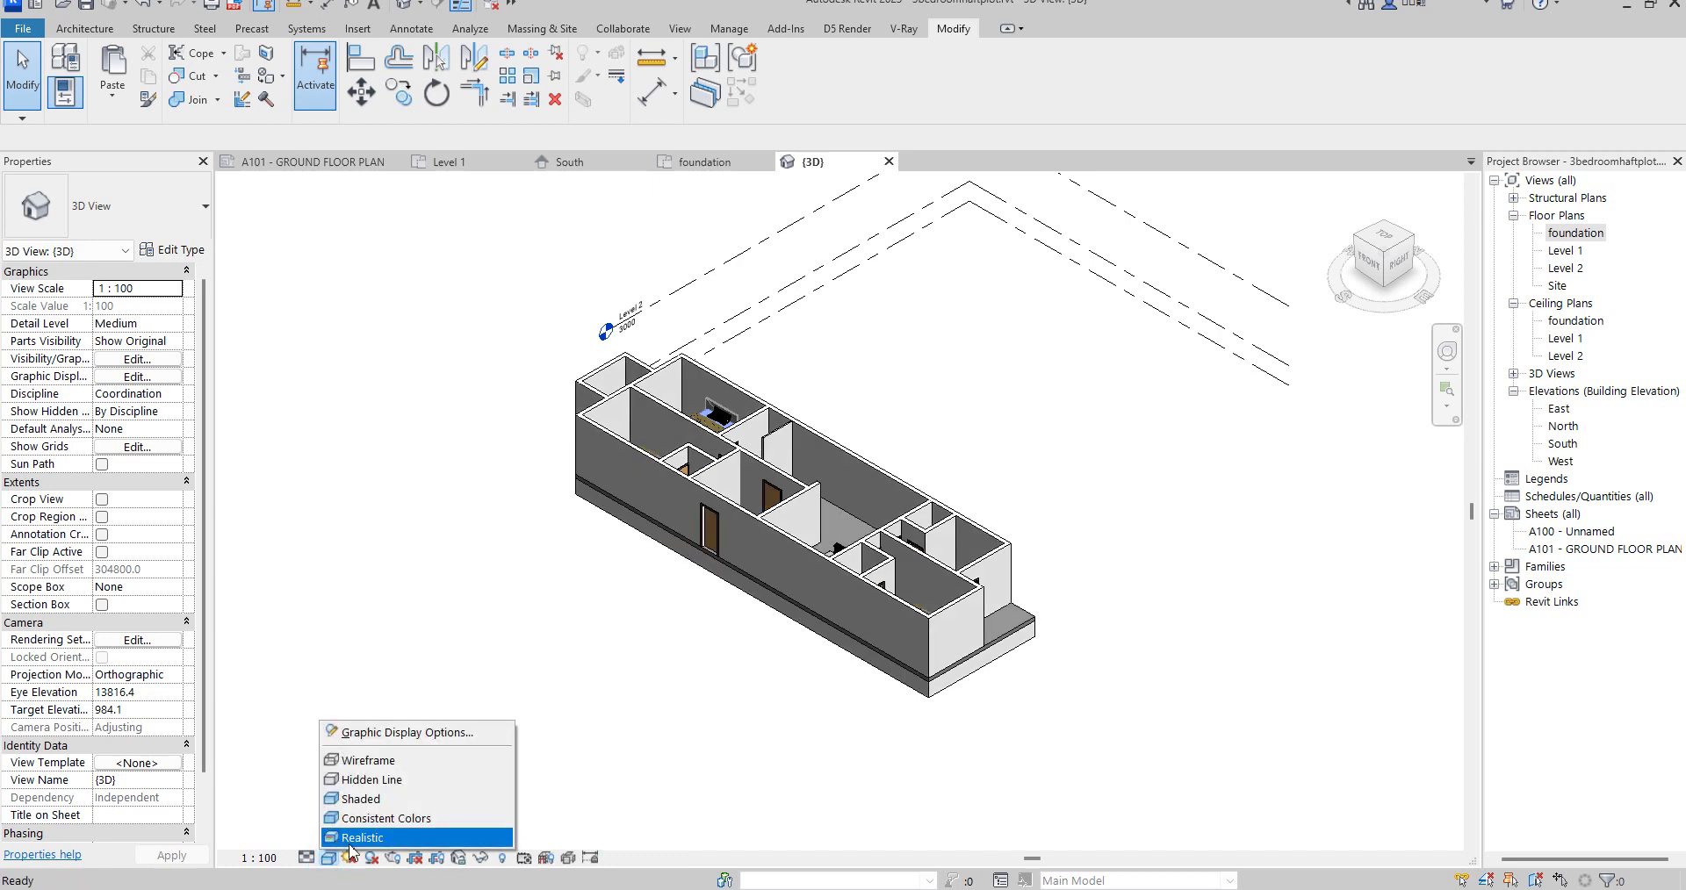
{"action": "left_click", "coordinate": [358, 842]}
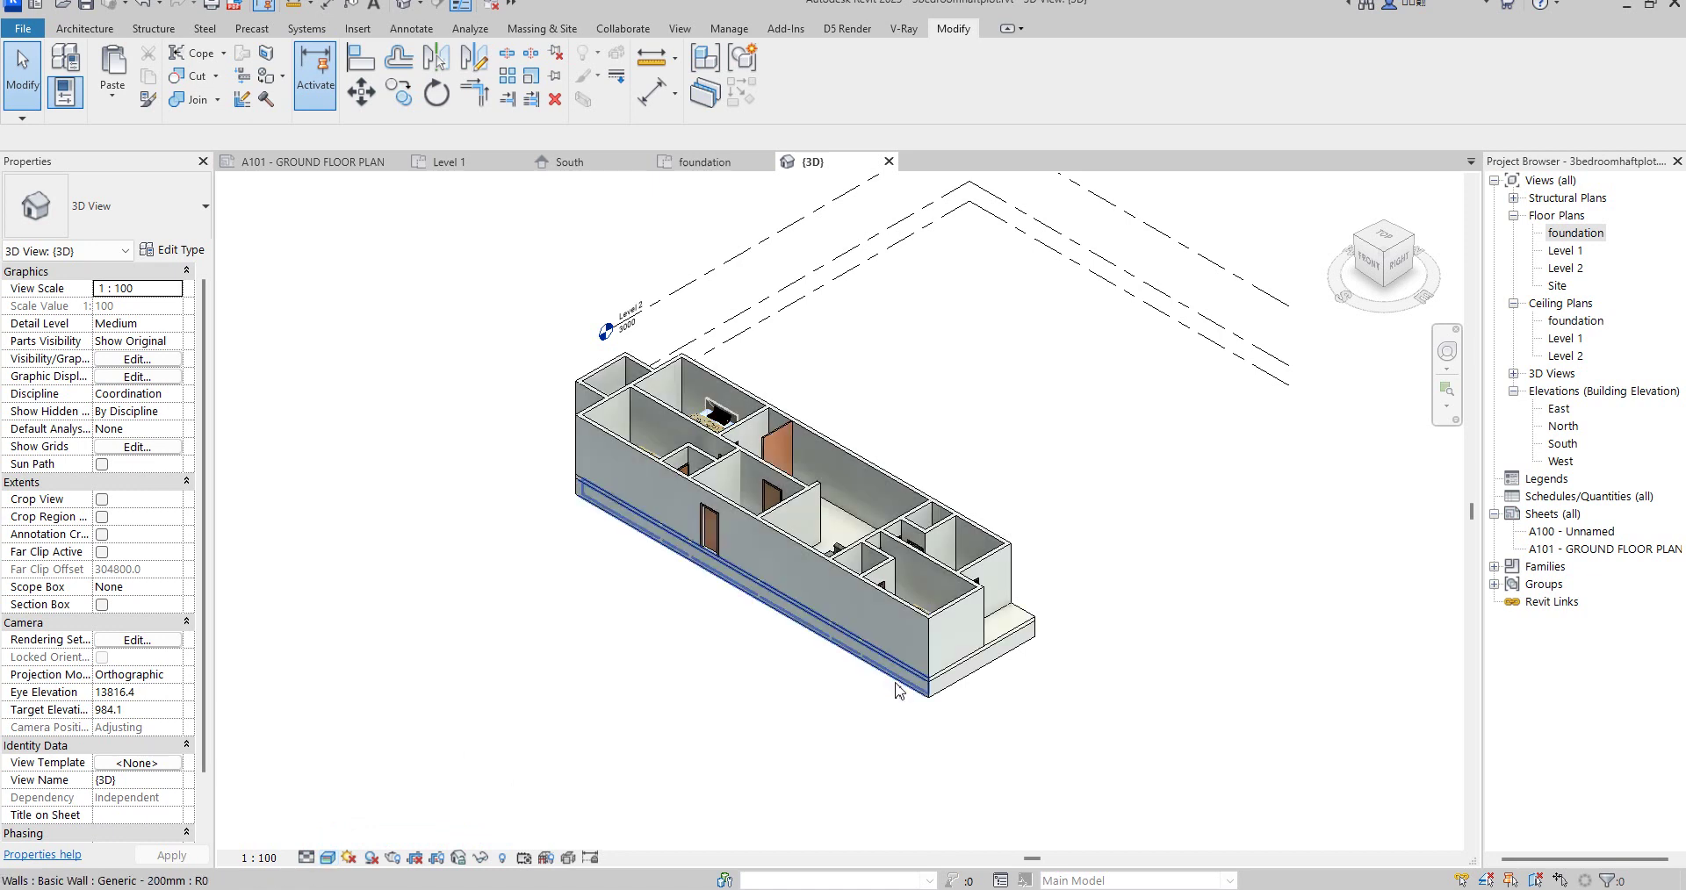
Step: Orbit around the house in 3D and examine the furnished rooms, doors and foundation walls from opposite sides
{"action": "scroll", "coordinate": [849, 507], "scroll_direction": "up", "scroll_amount": 5}
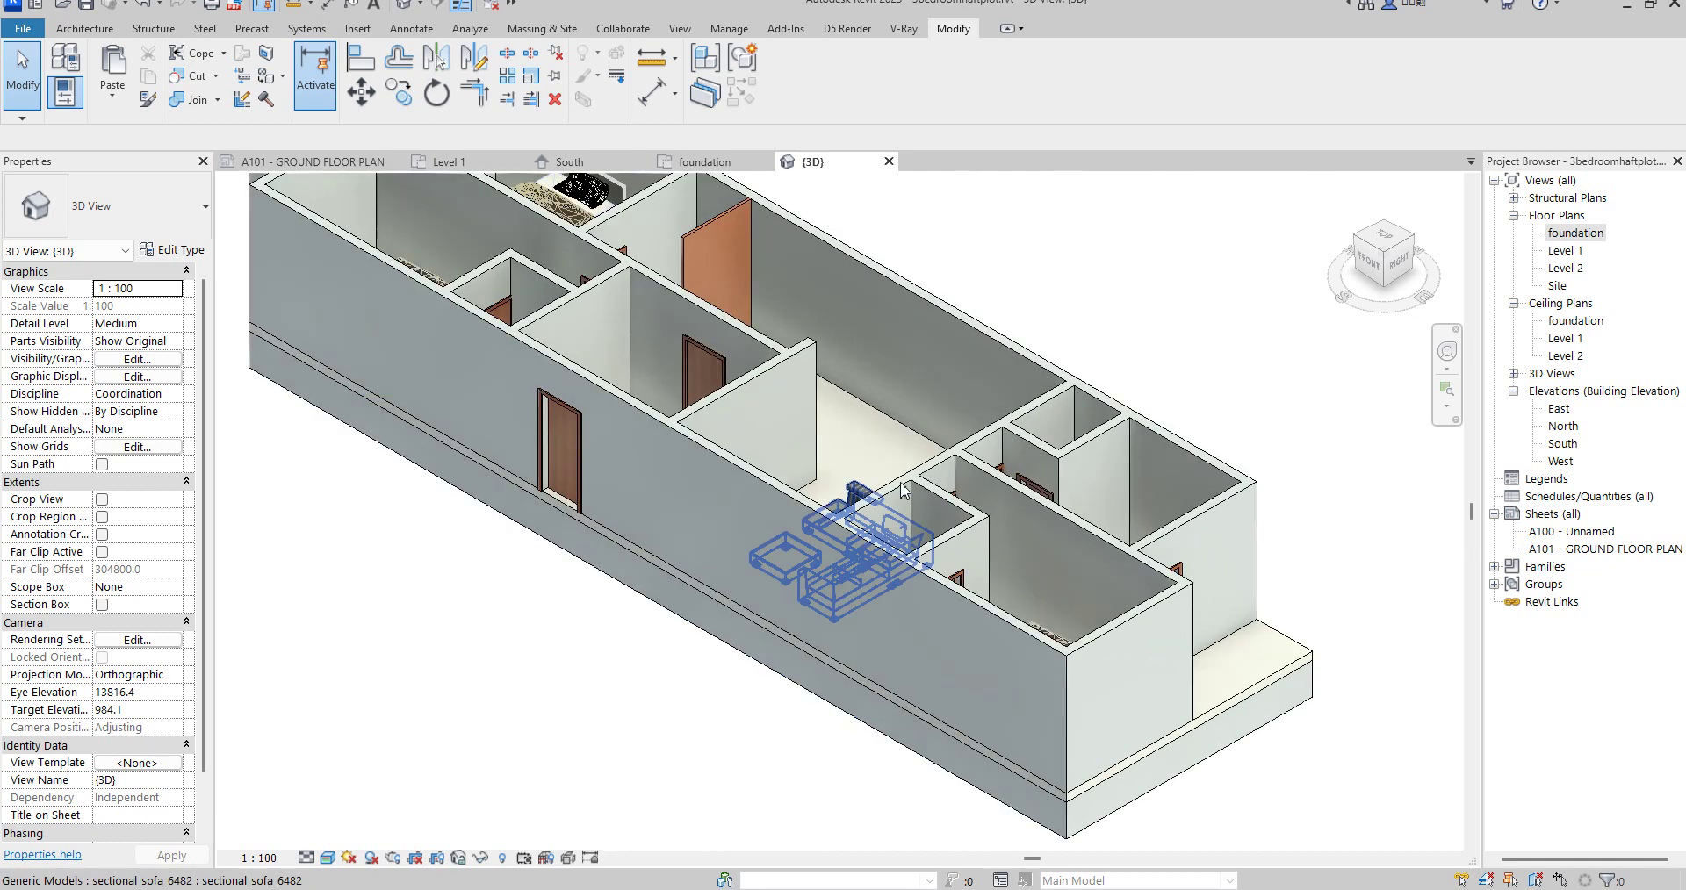
{"action": "left_click", "coordinate": [1355, 232]}
{"action": "middle_click_drag", "start_coordinate": [314, 293], "coordinate": [416, 307], "text": "shift"}
{"action": "scroll", "coordinate": [705, 542], "scroll_direction": "down", "scroll_amount": 2}
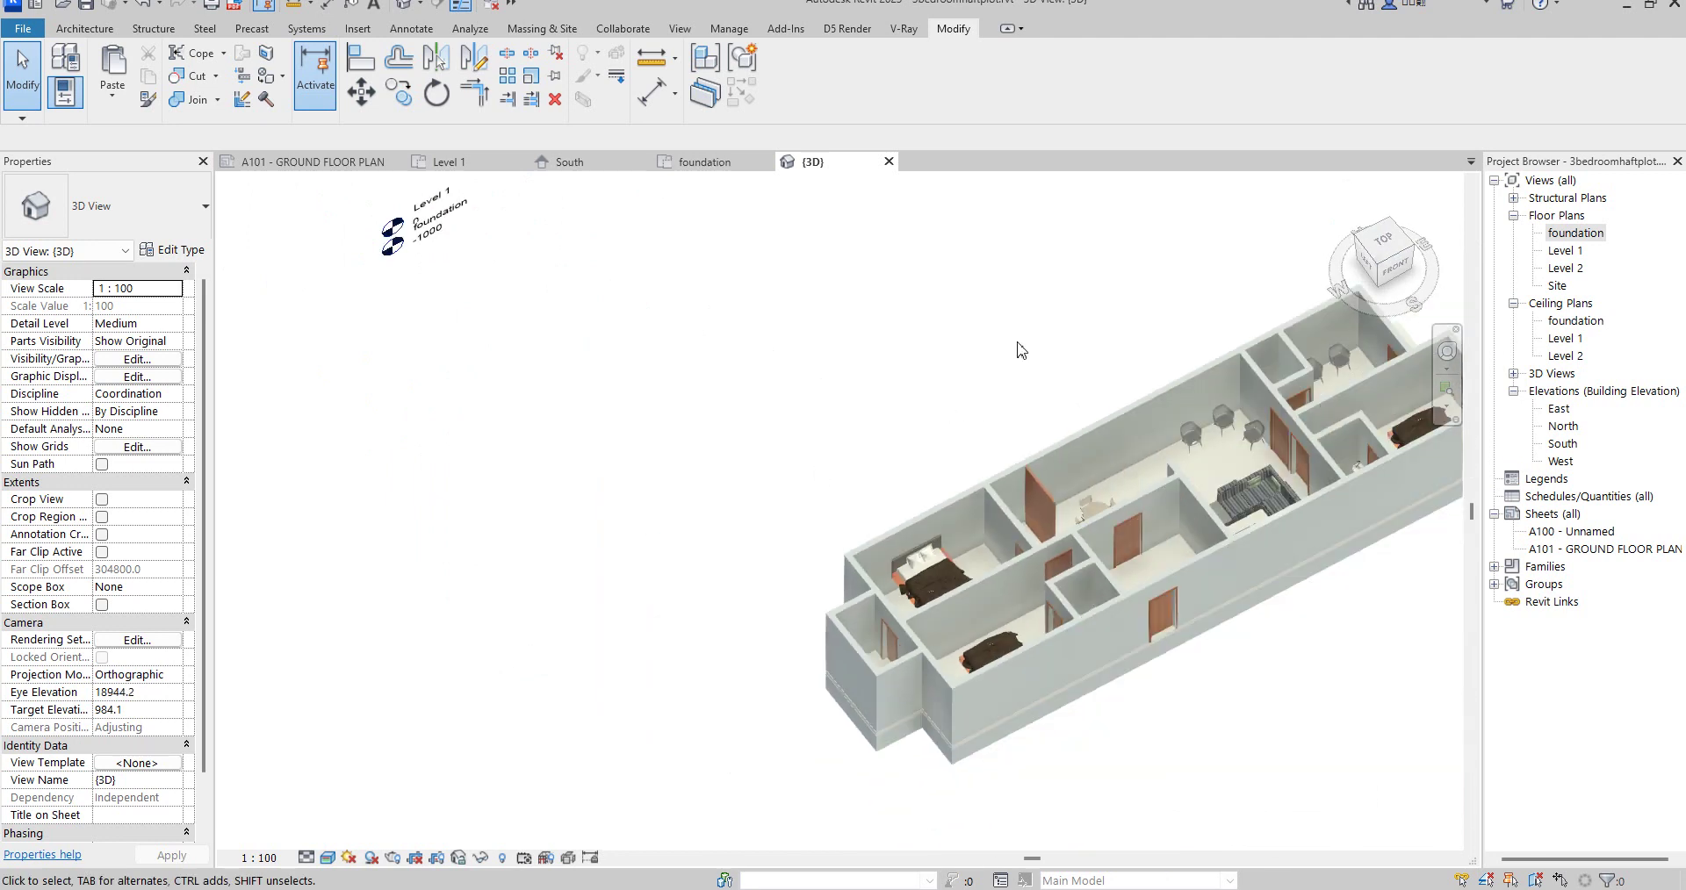
{"action": "left_click", "coordinate": [1372, 253]}
{"action": "scroll", "coordinate": [634, 455], "scroll_direction": "down", "scroll_amount": 3}
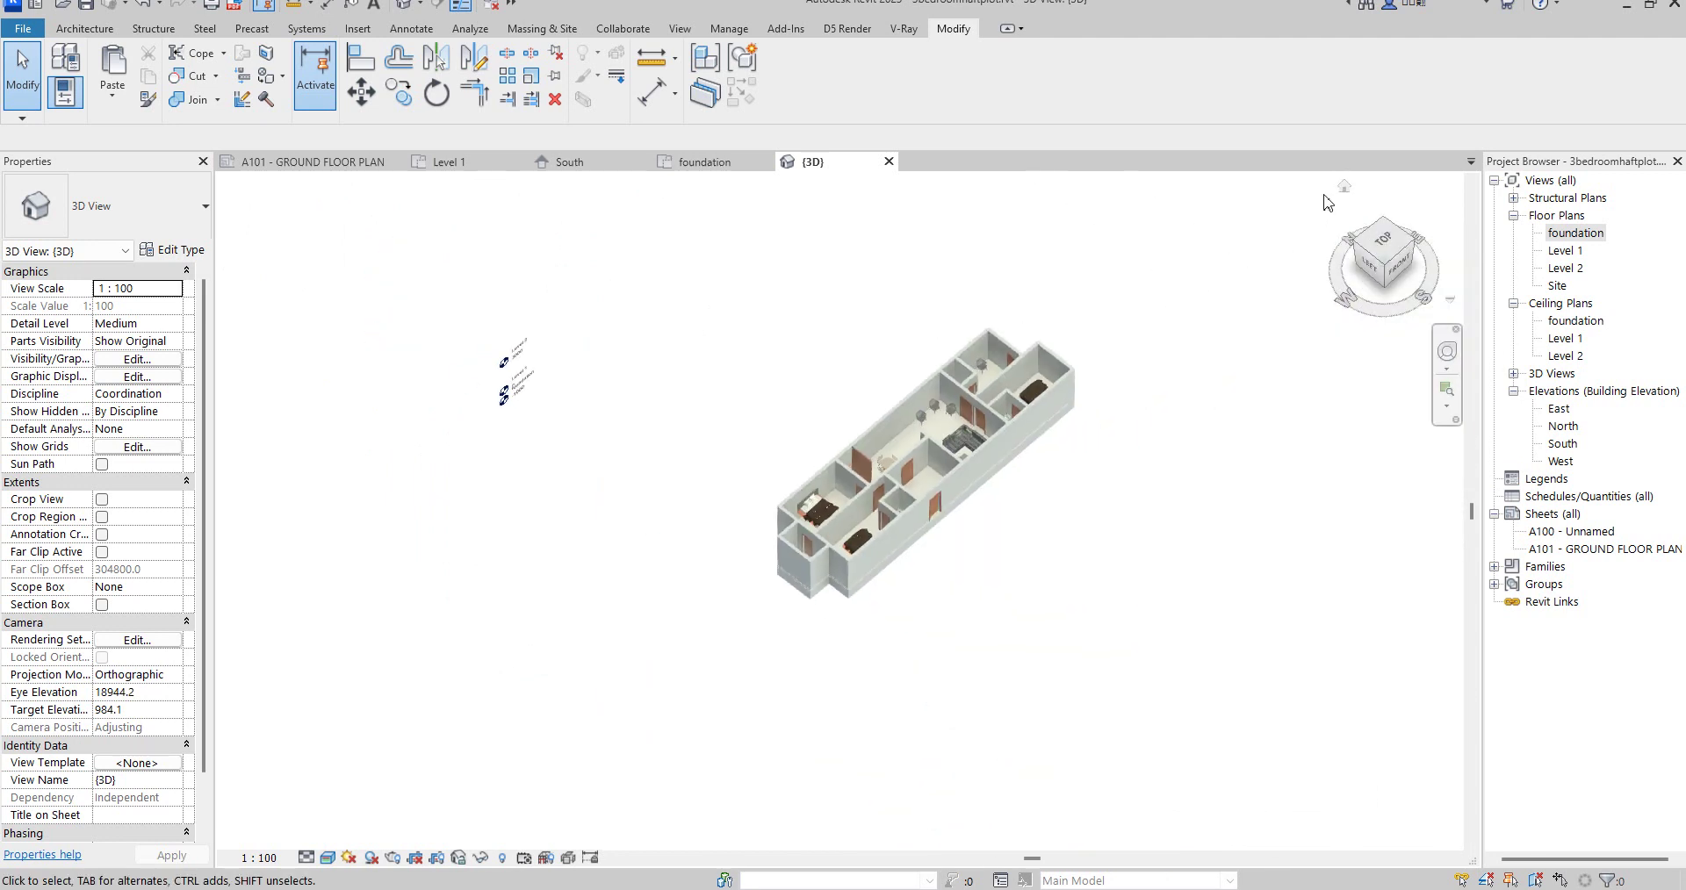
{"action": "left_click_drag", "start_coordinate": [1399, 260], "coordinate": [1394, 782]}
{"action": "scroll", "coordinate": [921, 620], "scroll_direction": "down", "scroll_amount": 3}
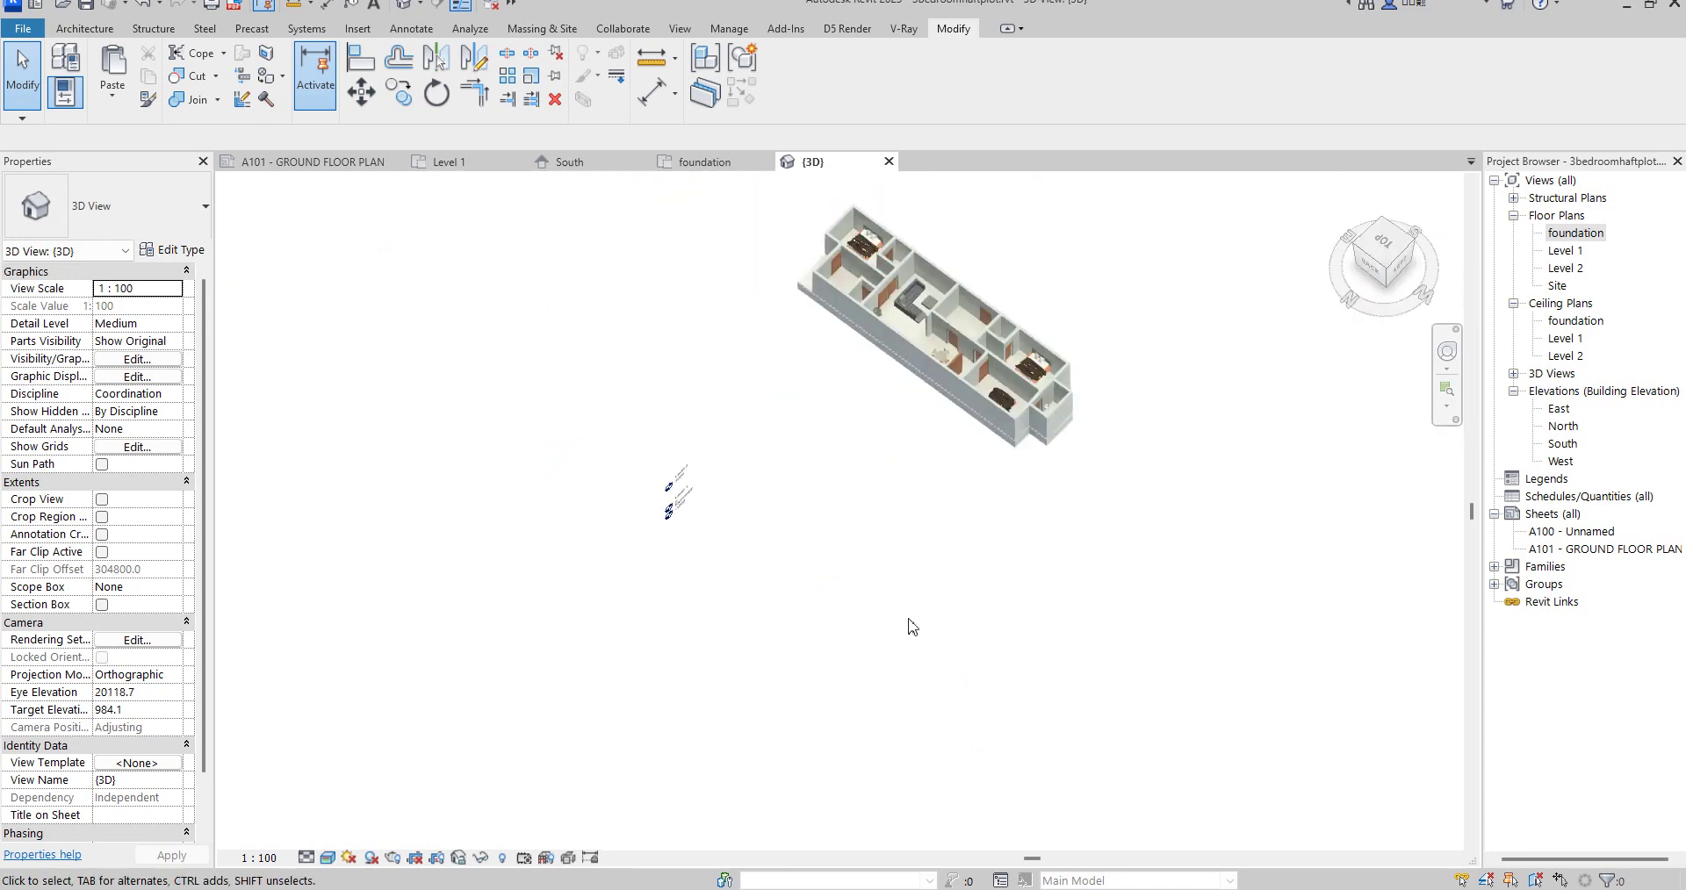
{"action": "scroll", "coordinate": [840, 395], "scroll_direction": "up", "scroll_amount": 6}
{"action": "scroll", "coordinate": [840, 389], "scroll_direction": "up", "scroll_amount": 3}
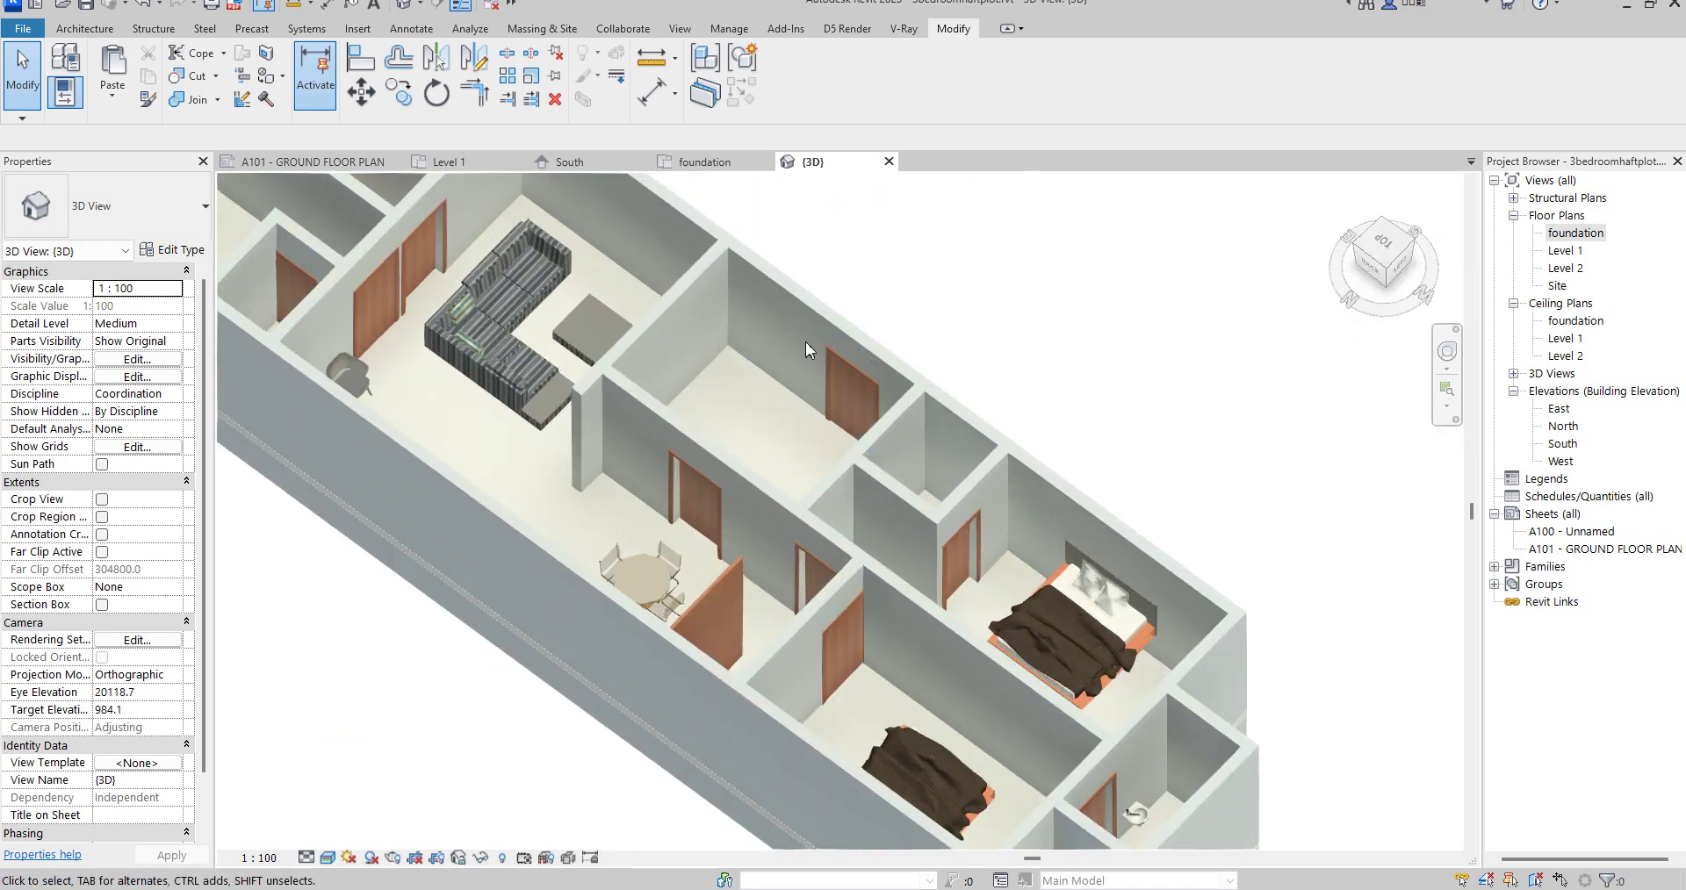
{"action": "scroll", "coordinate": [808, 358], "scroll_direction": "down", "scroll_amount": 3}
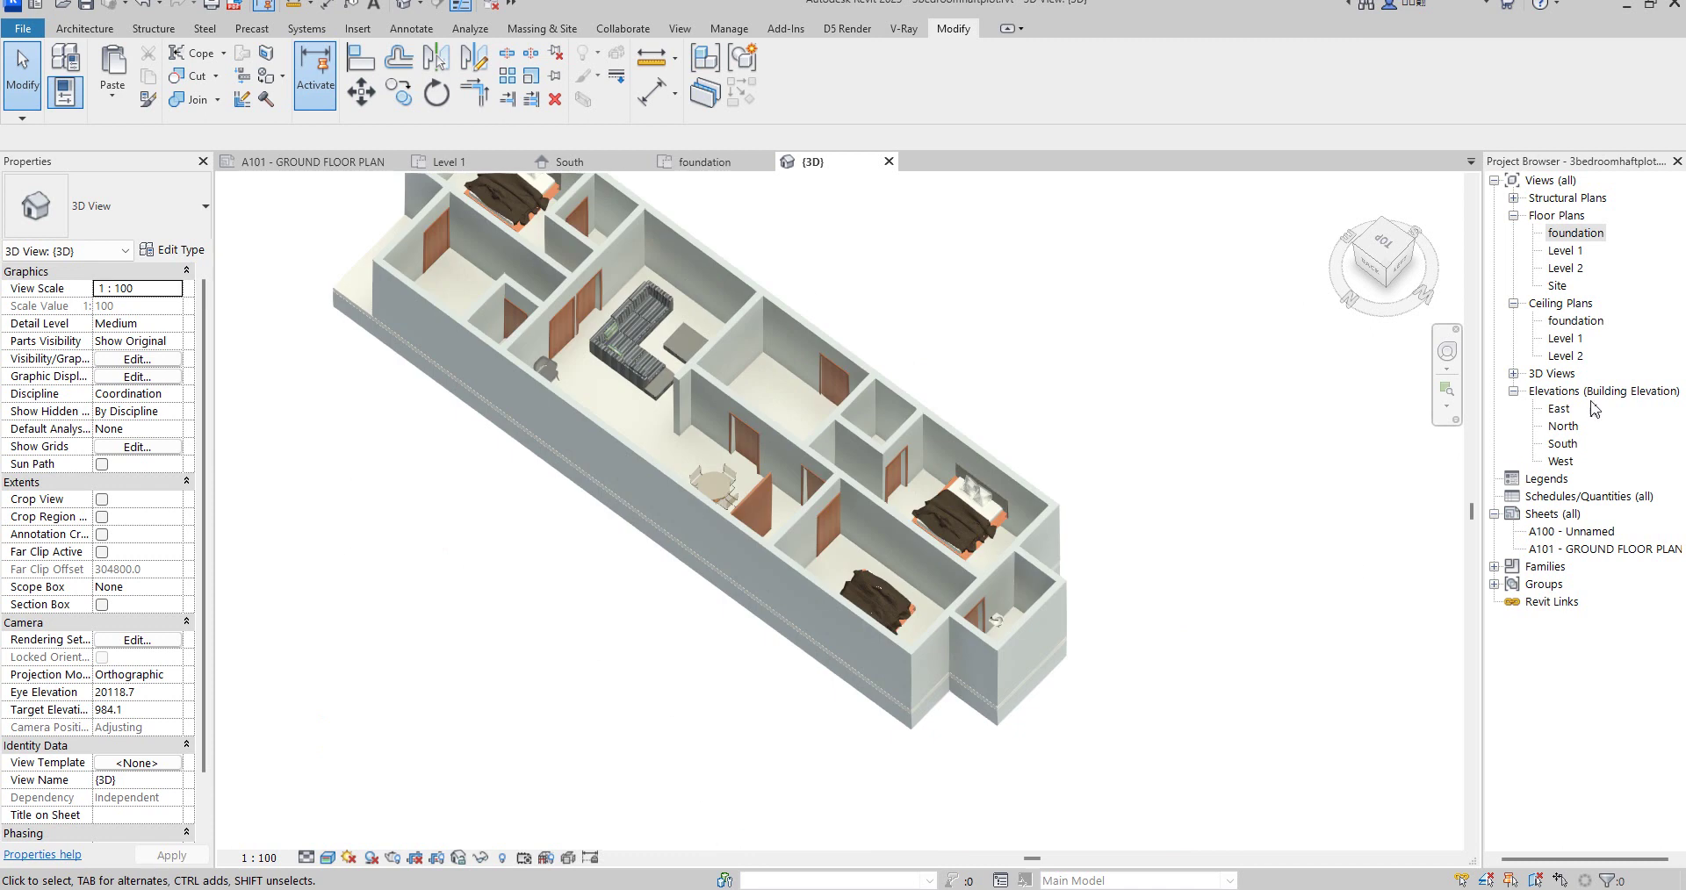
Step: In the Level 1 plan, start placing M_Fixed 0610 x 1830mm windows and set the type's height to 1800 and width to 600
{"action": "double_click", "coordinate": [1568, 255]}
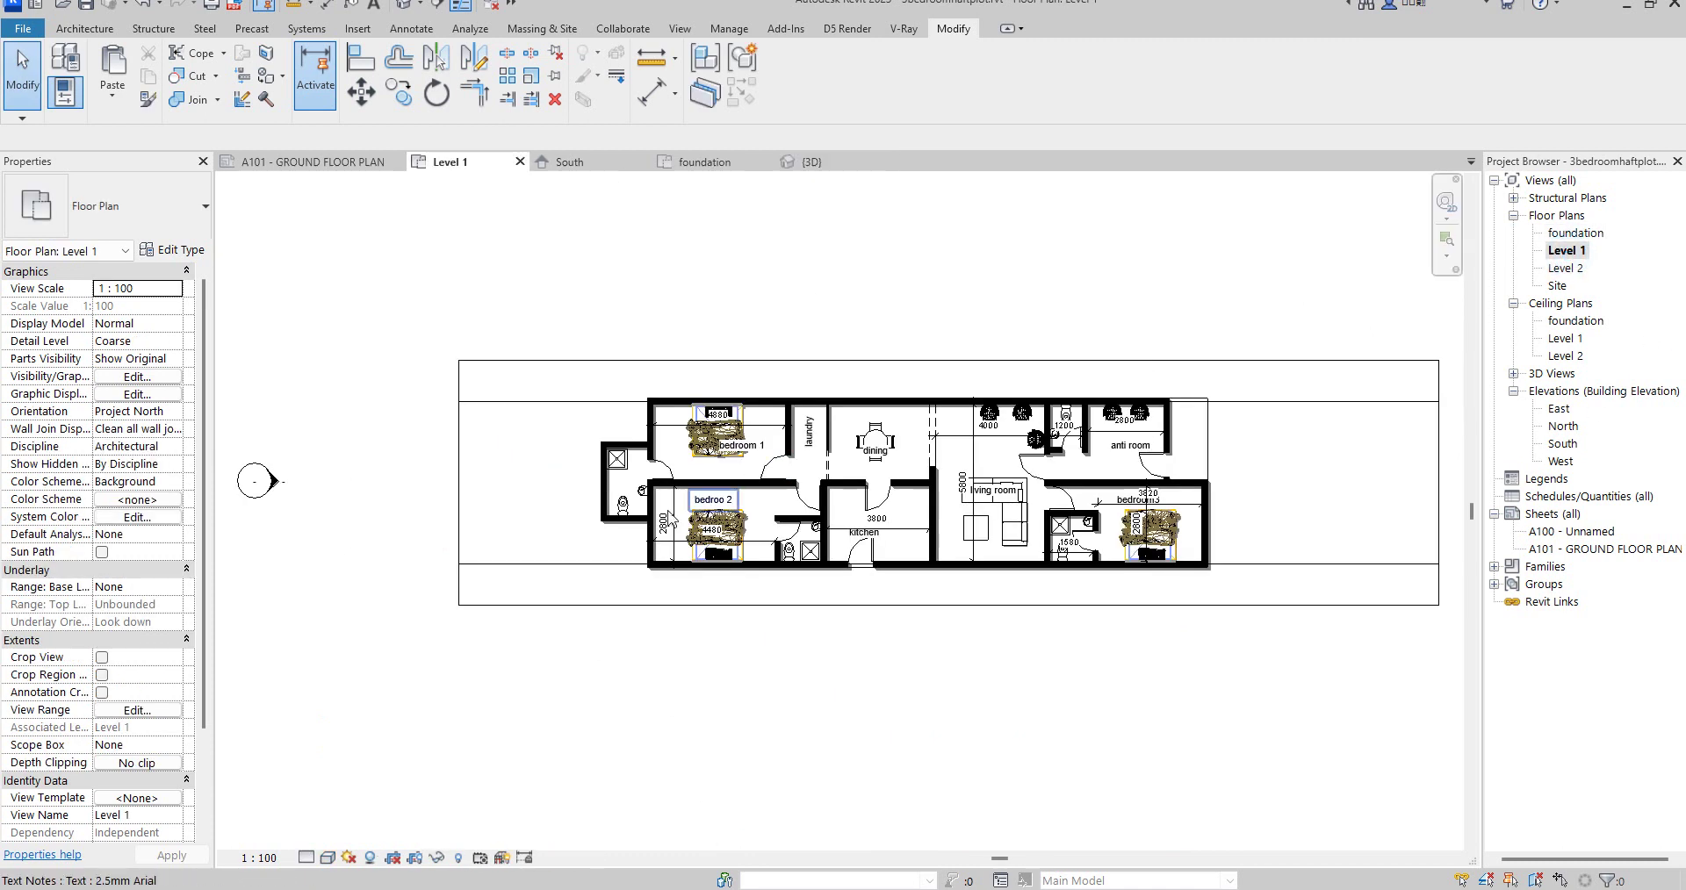
{"action": "left_click", "coordinate": [88, 29]}
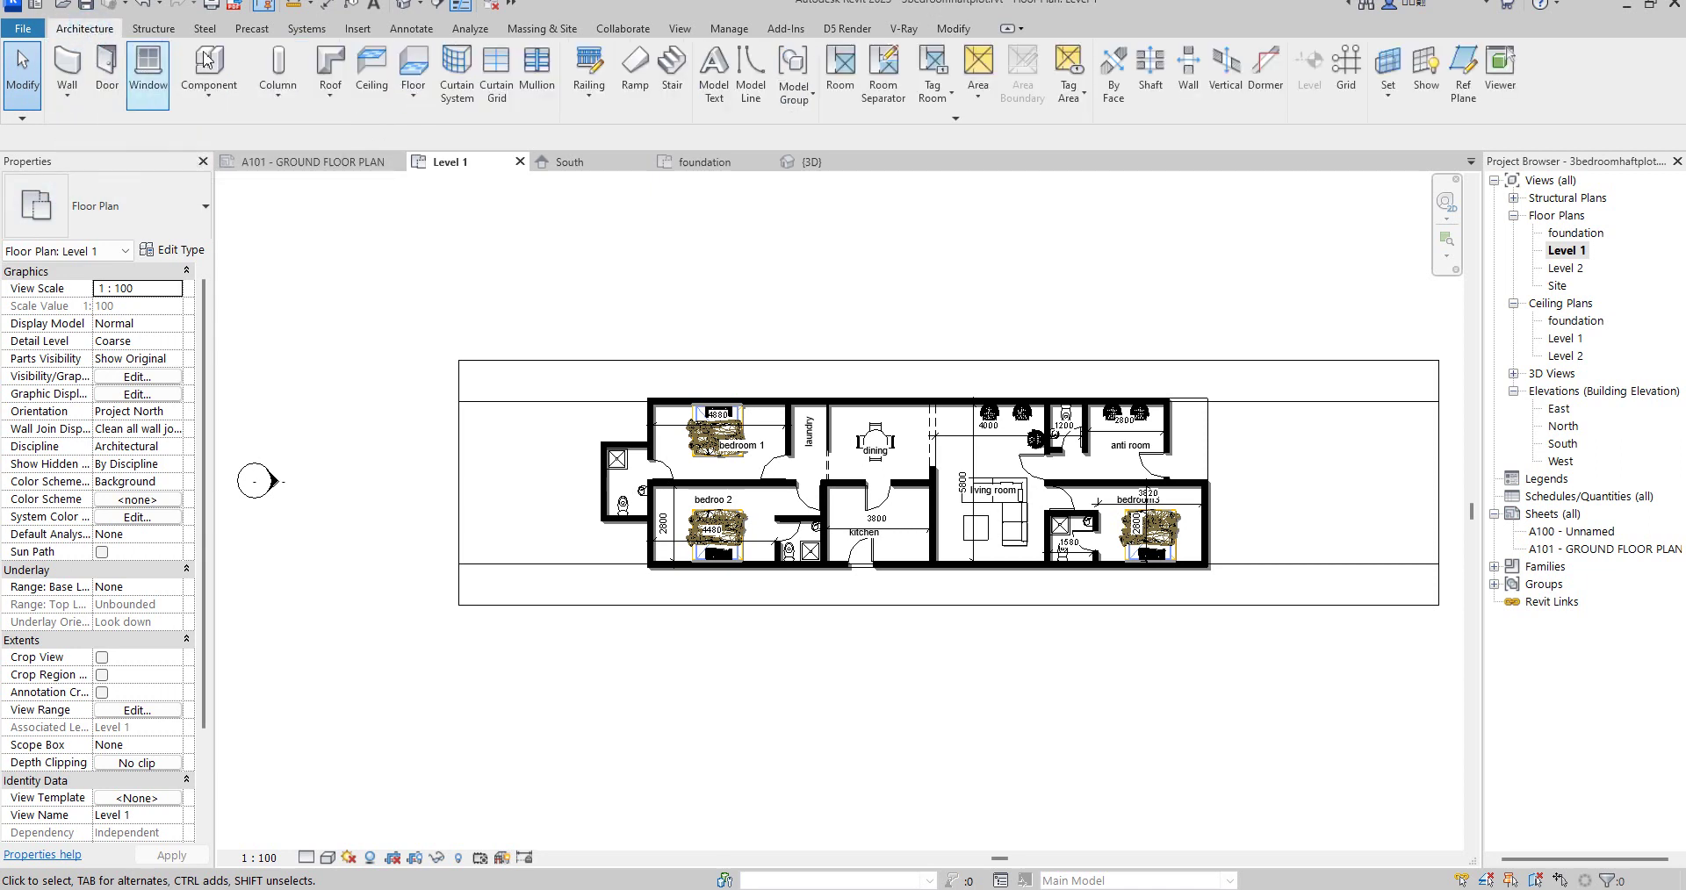
{"action": "left_click", "coordinate": [143, 70]}
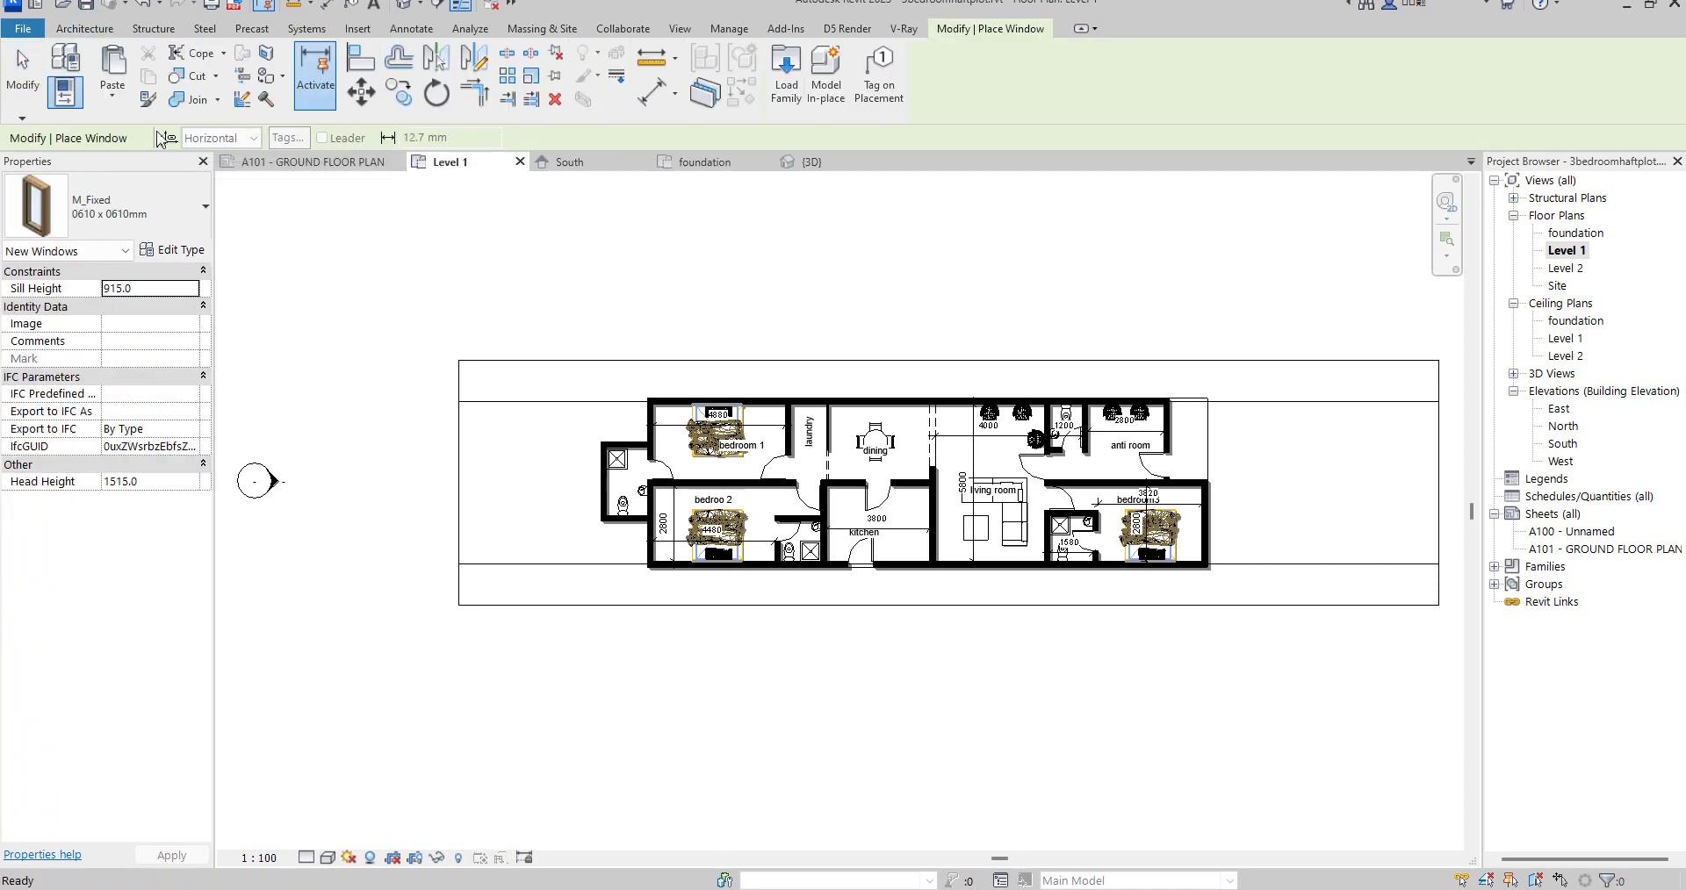
{"action": "left_click", "coordinate": [198, 211]}
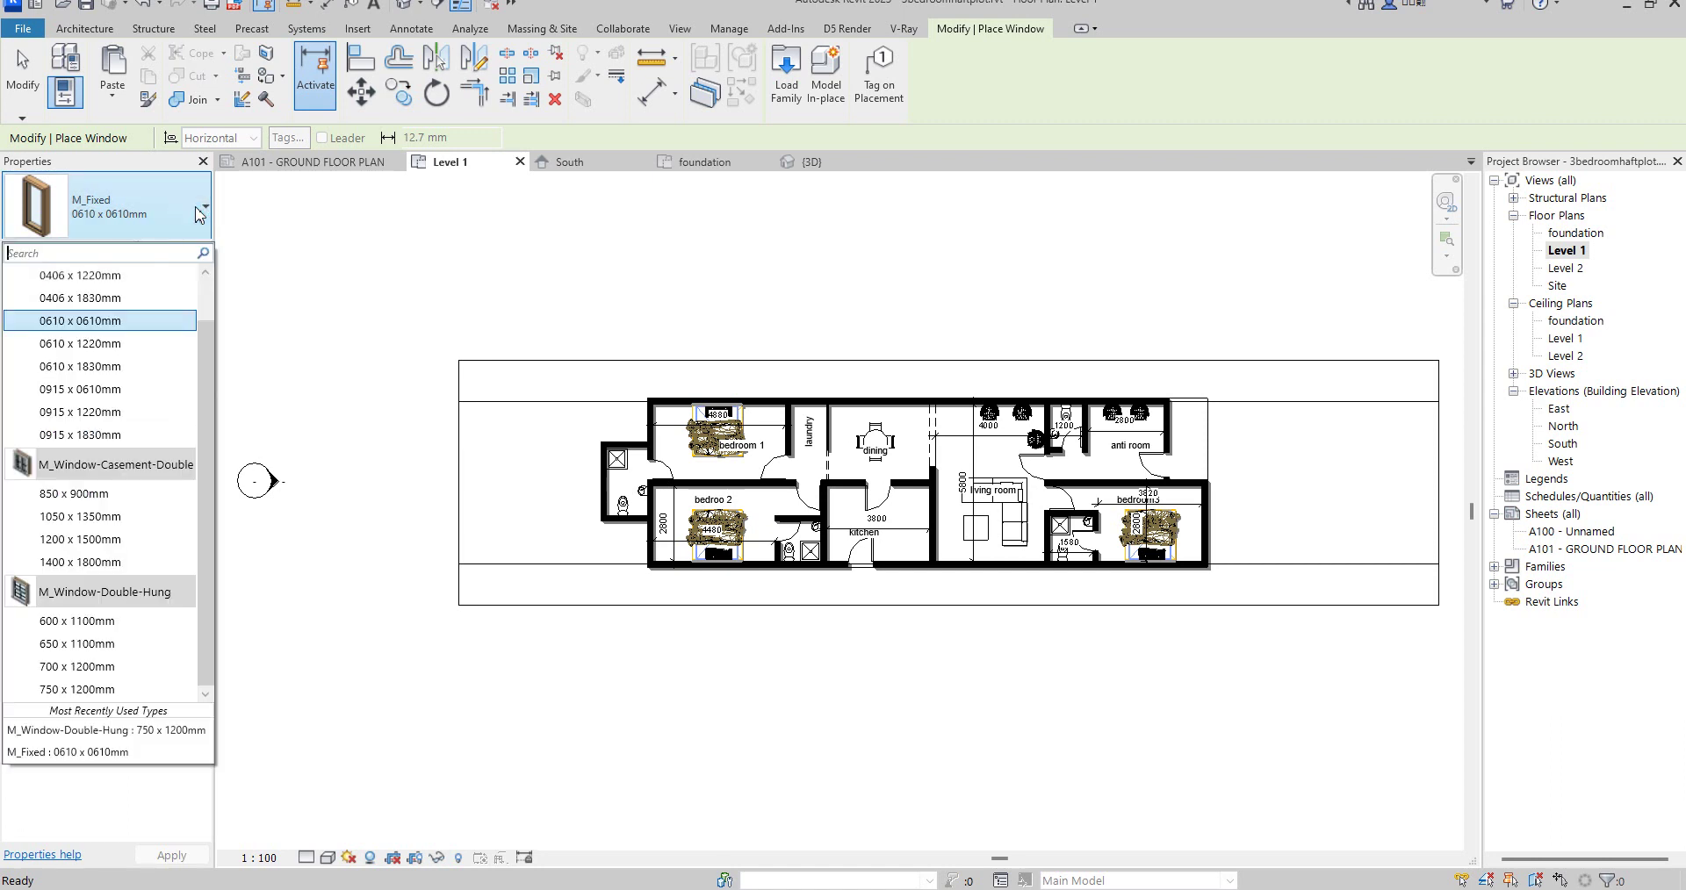
{"action": "scroll", "coordinate": [200, 377], "scroll_direction": "up", "scroll_amount": 1}
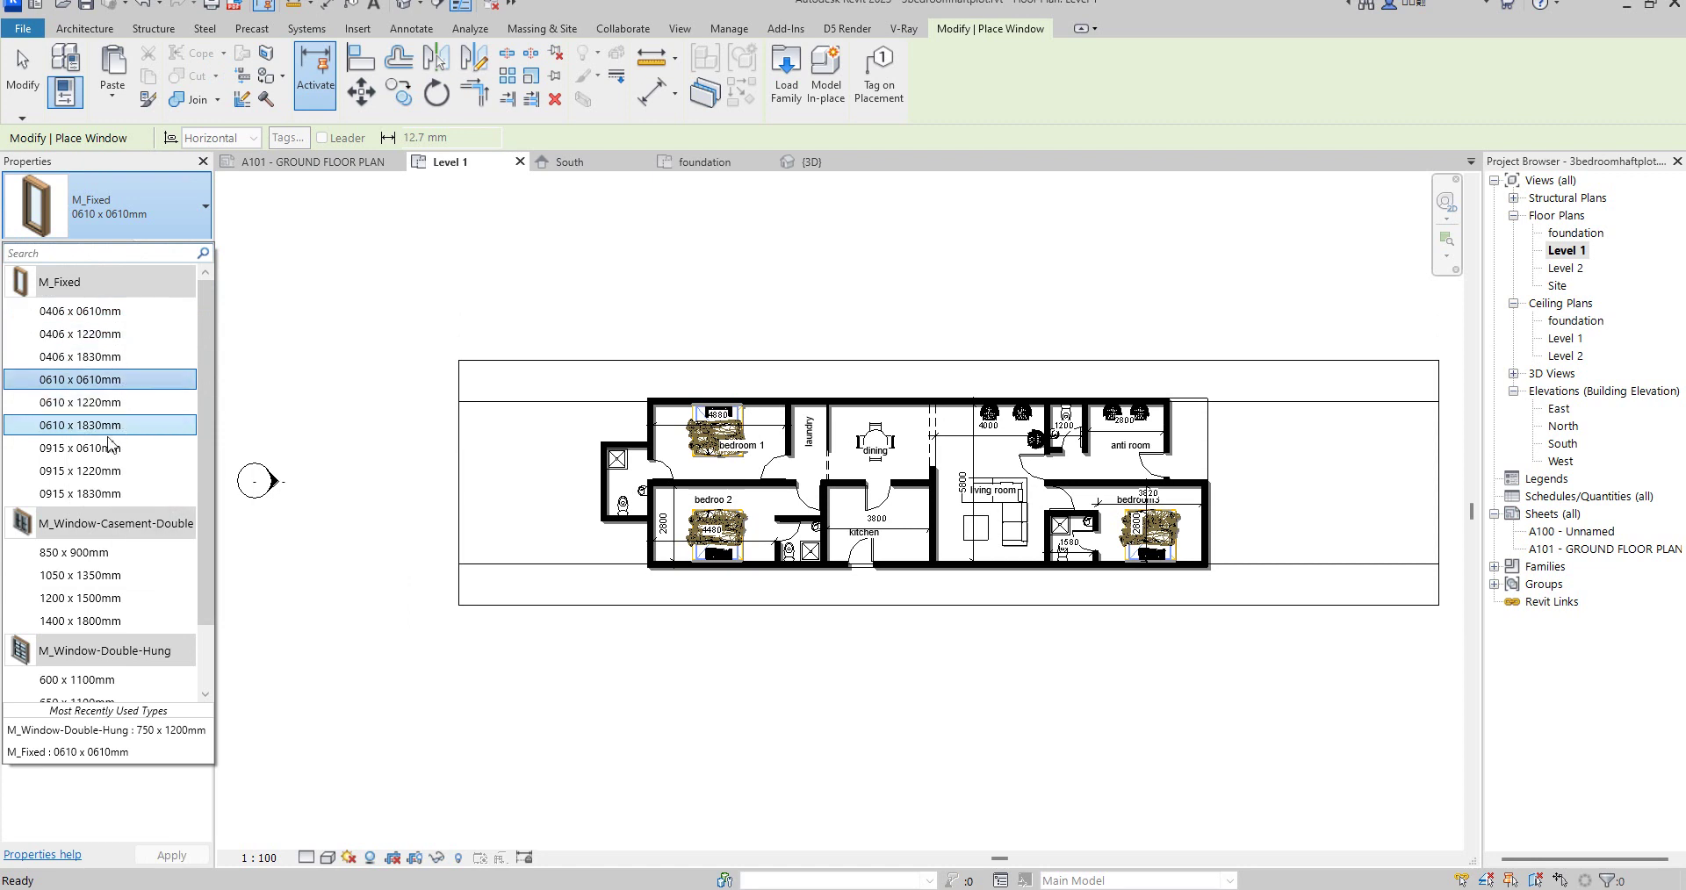
{"action": "left_click", "coordinate": [83, 425]}
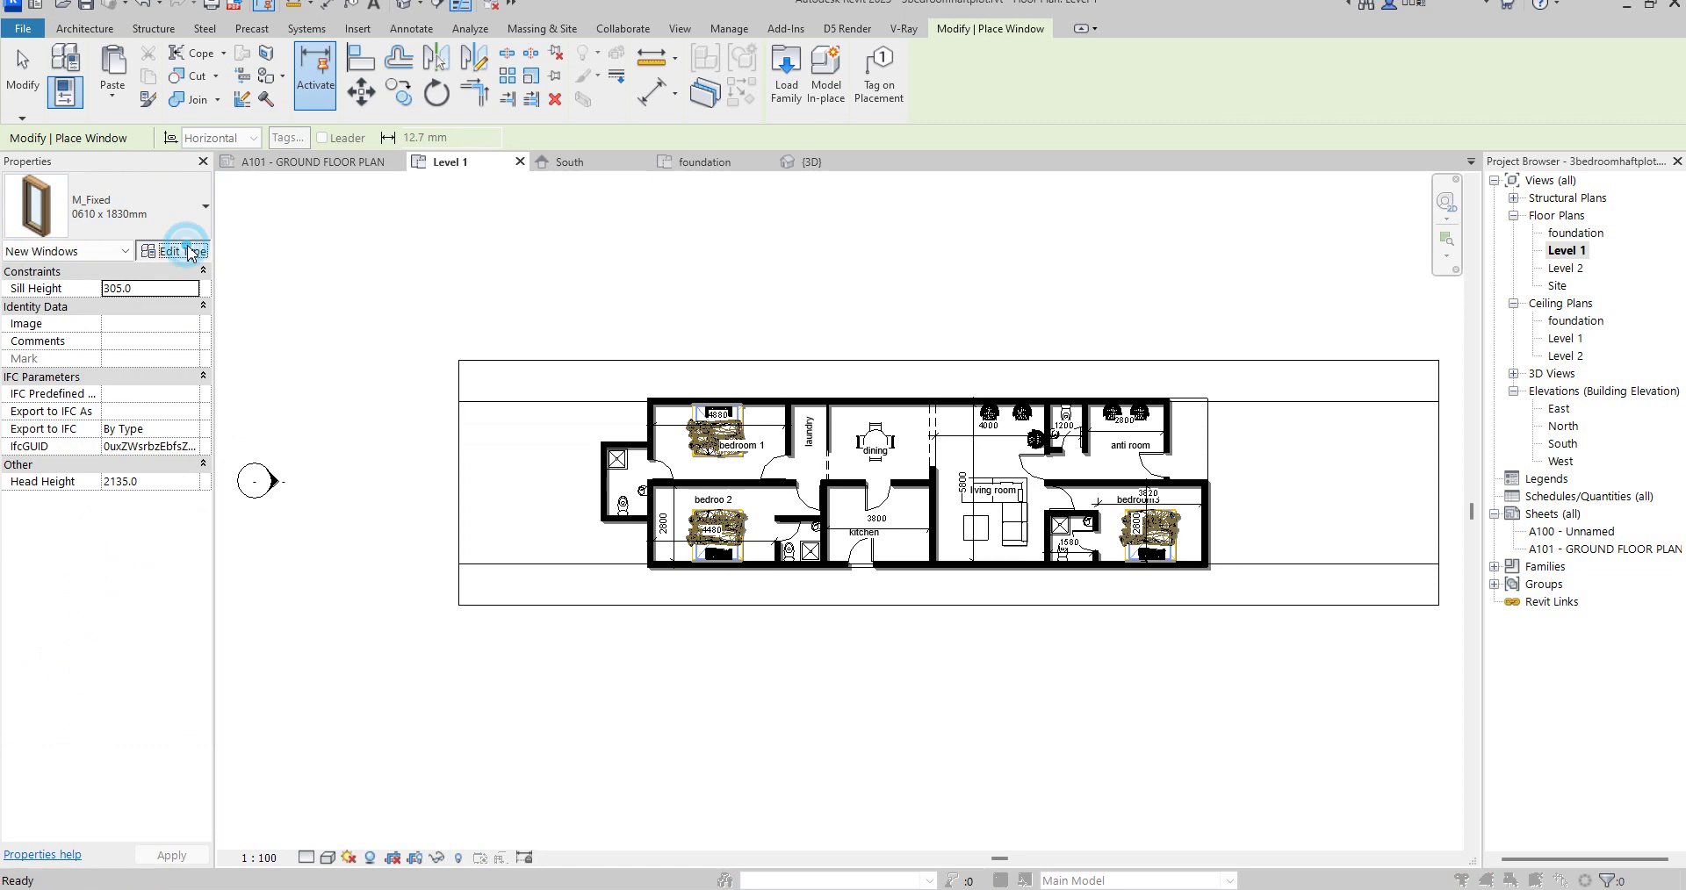
{"action": "left_click", "coordinate": [190, 253]}
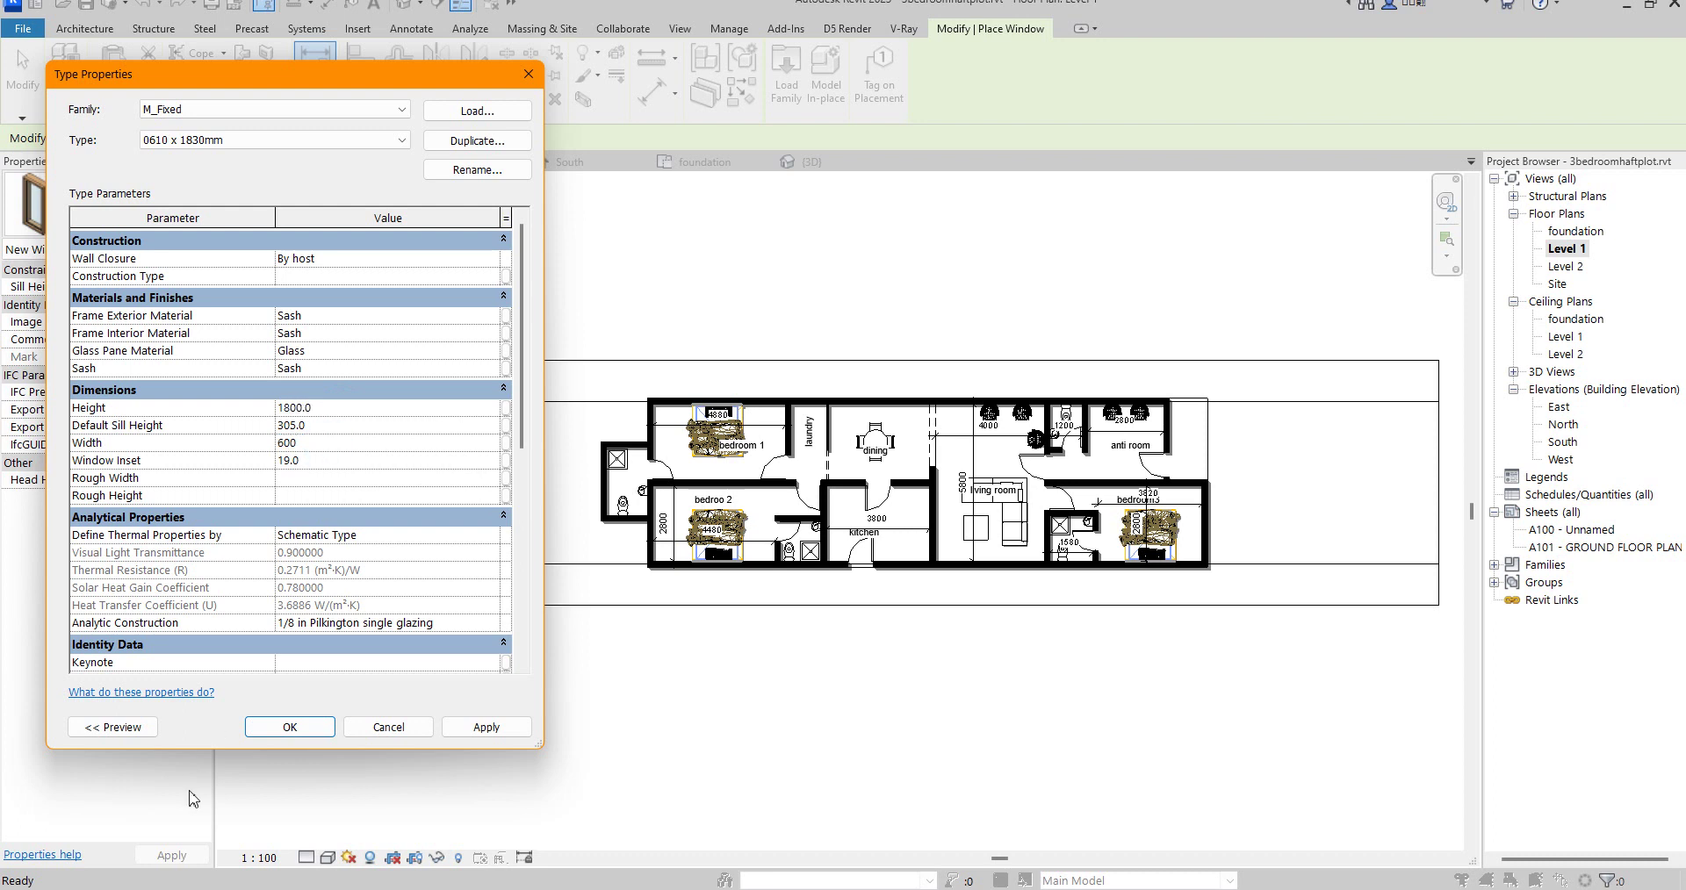
{"action": "left_click", "coordinate": [311, 735]}
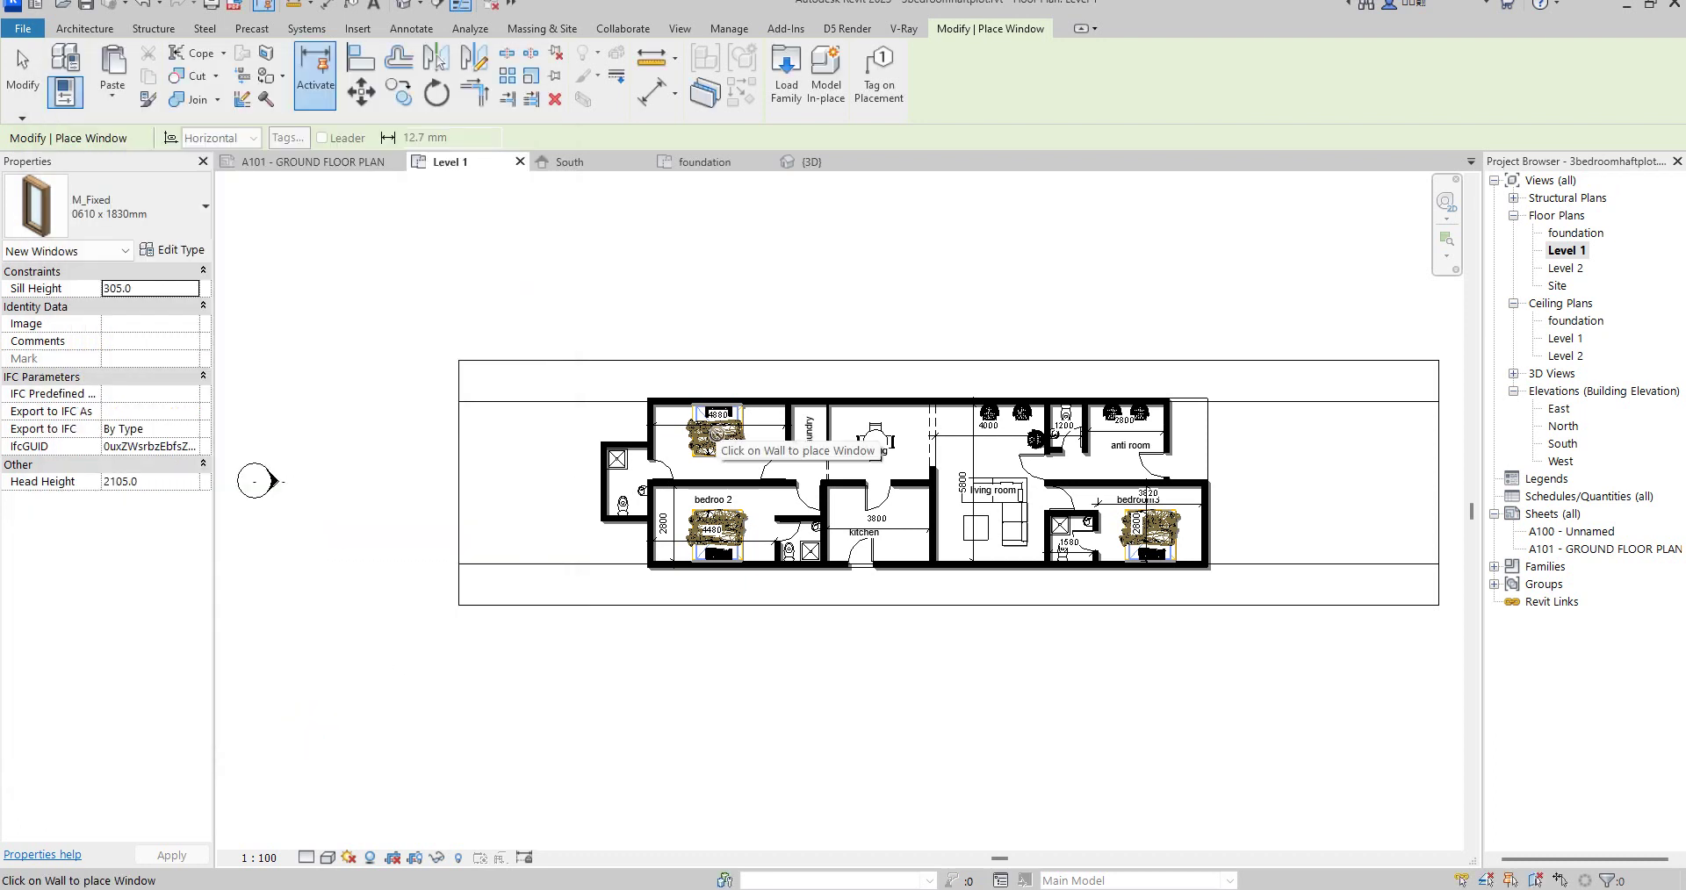
Step: Place four windows in bedroom 1: two in its west exterior wall and two in its north wall beside the bed
{"action": "scroll", "coordinate": [715, 433], "scroll_direction": "up", "scroll_amount": 6}
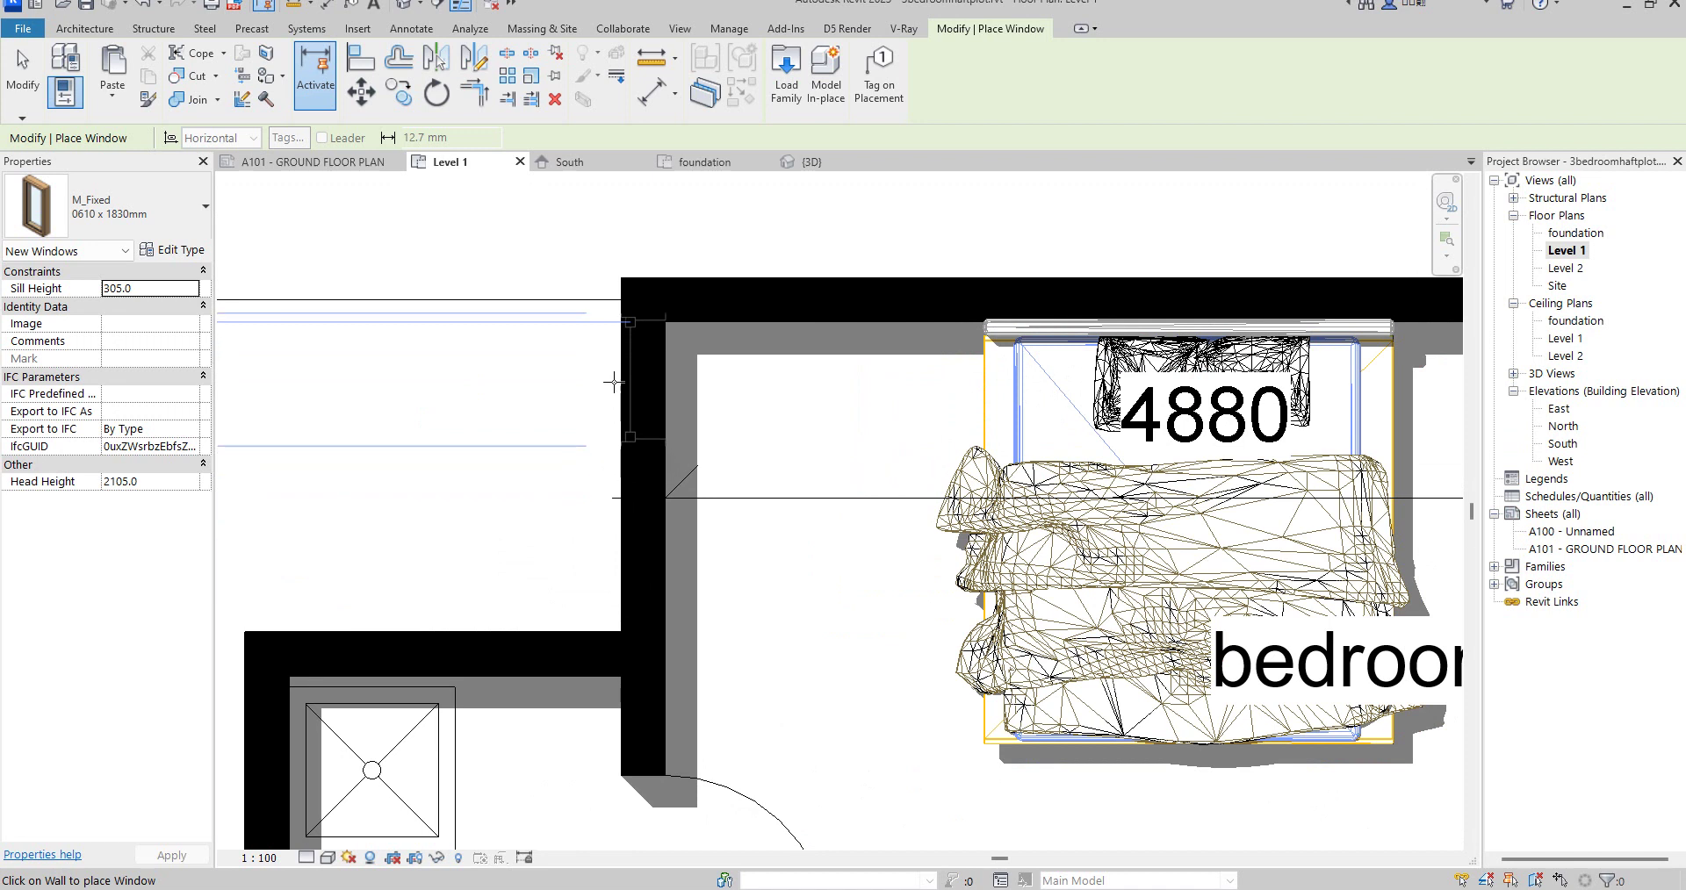
{"action": "left_click", "coordinate": [612, 386]}
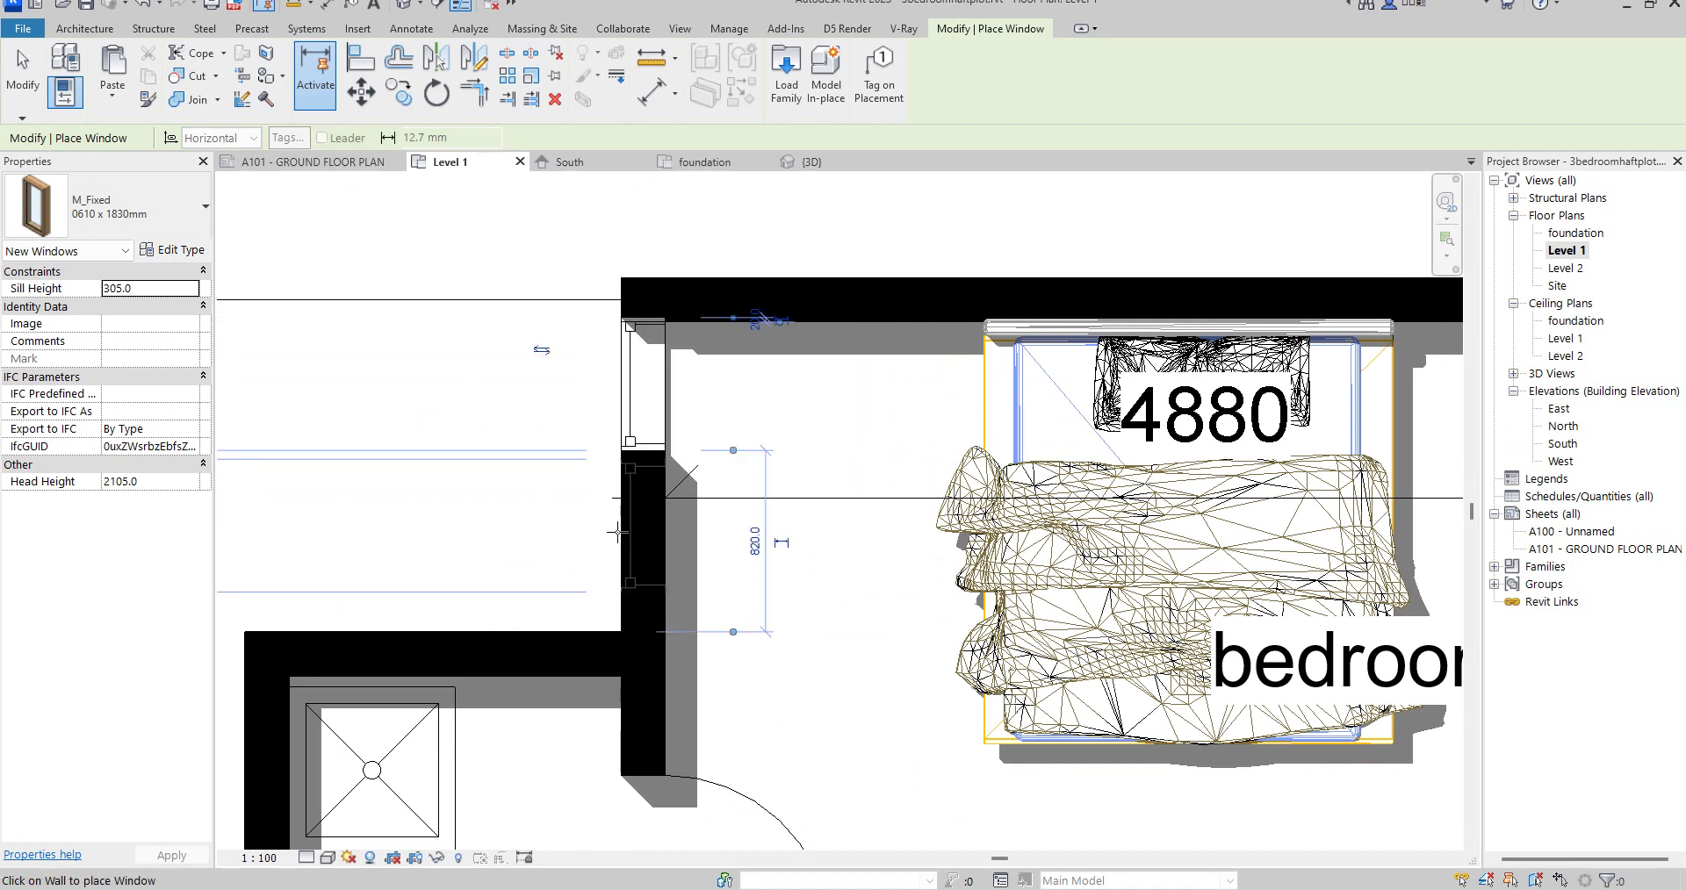
{"action": "left_click", "coordinate": [616, 544]}
{"action": "scroll", "coordinate": [533, 560], "scroll_direction": "down", "scroll_amount": 2}
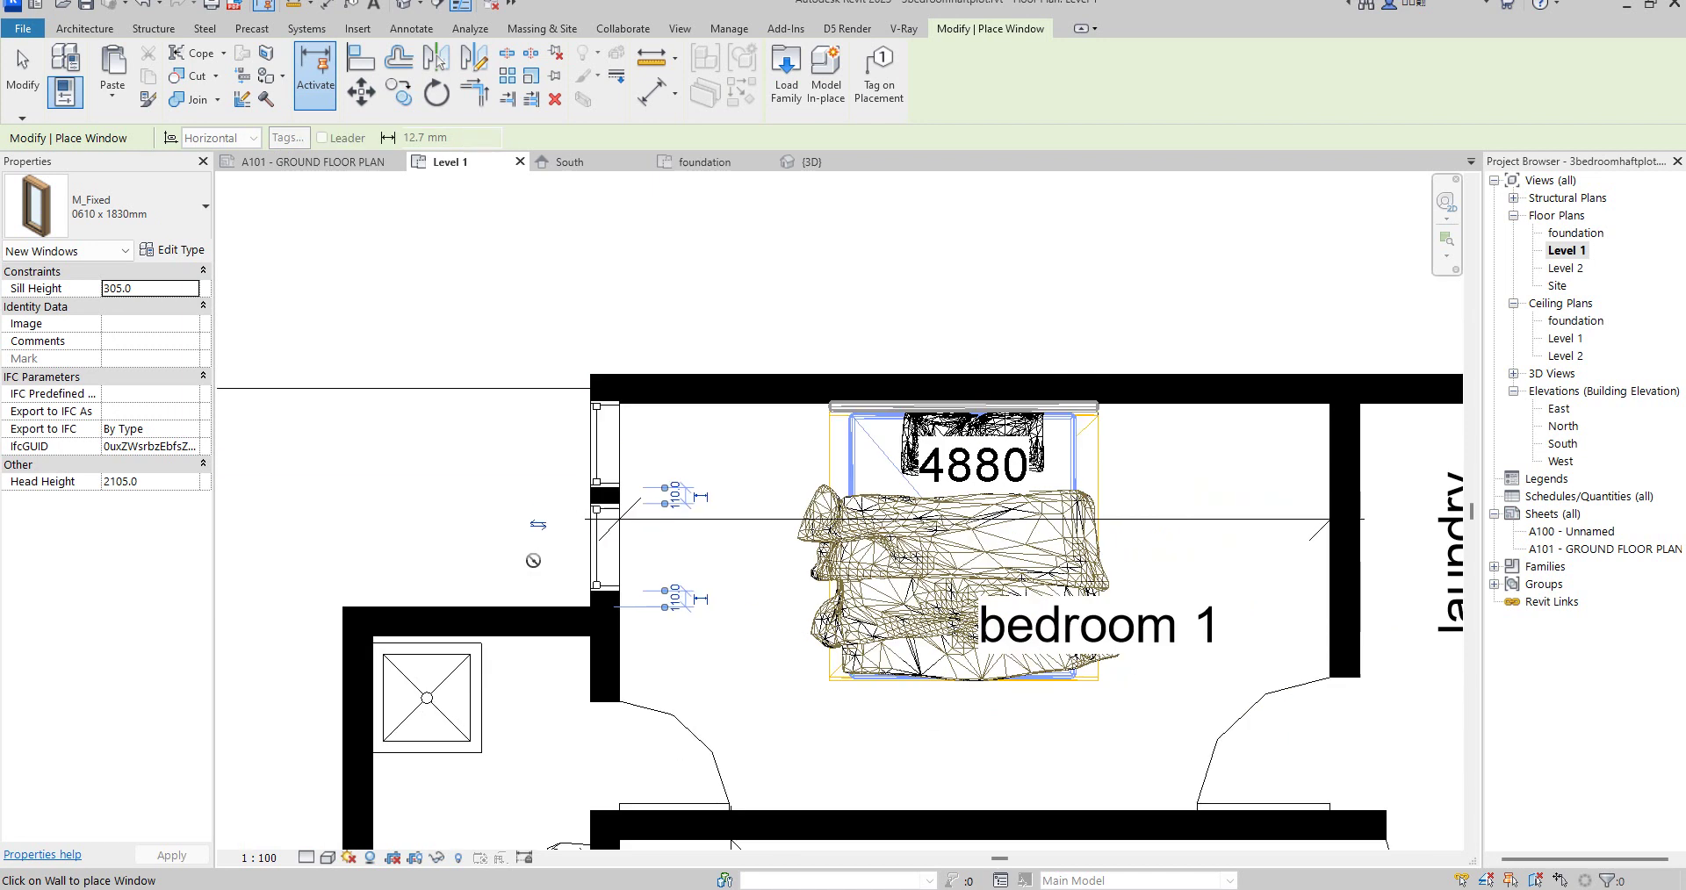
{"action": "left_click", "coordinate": [679, 375]}
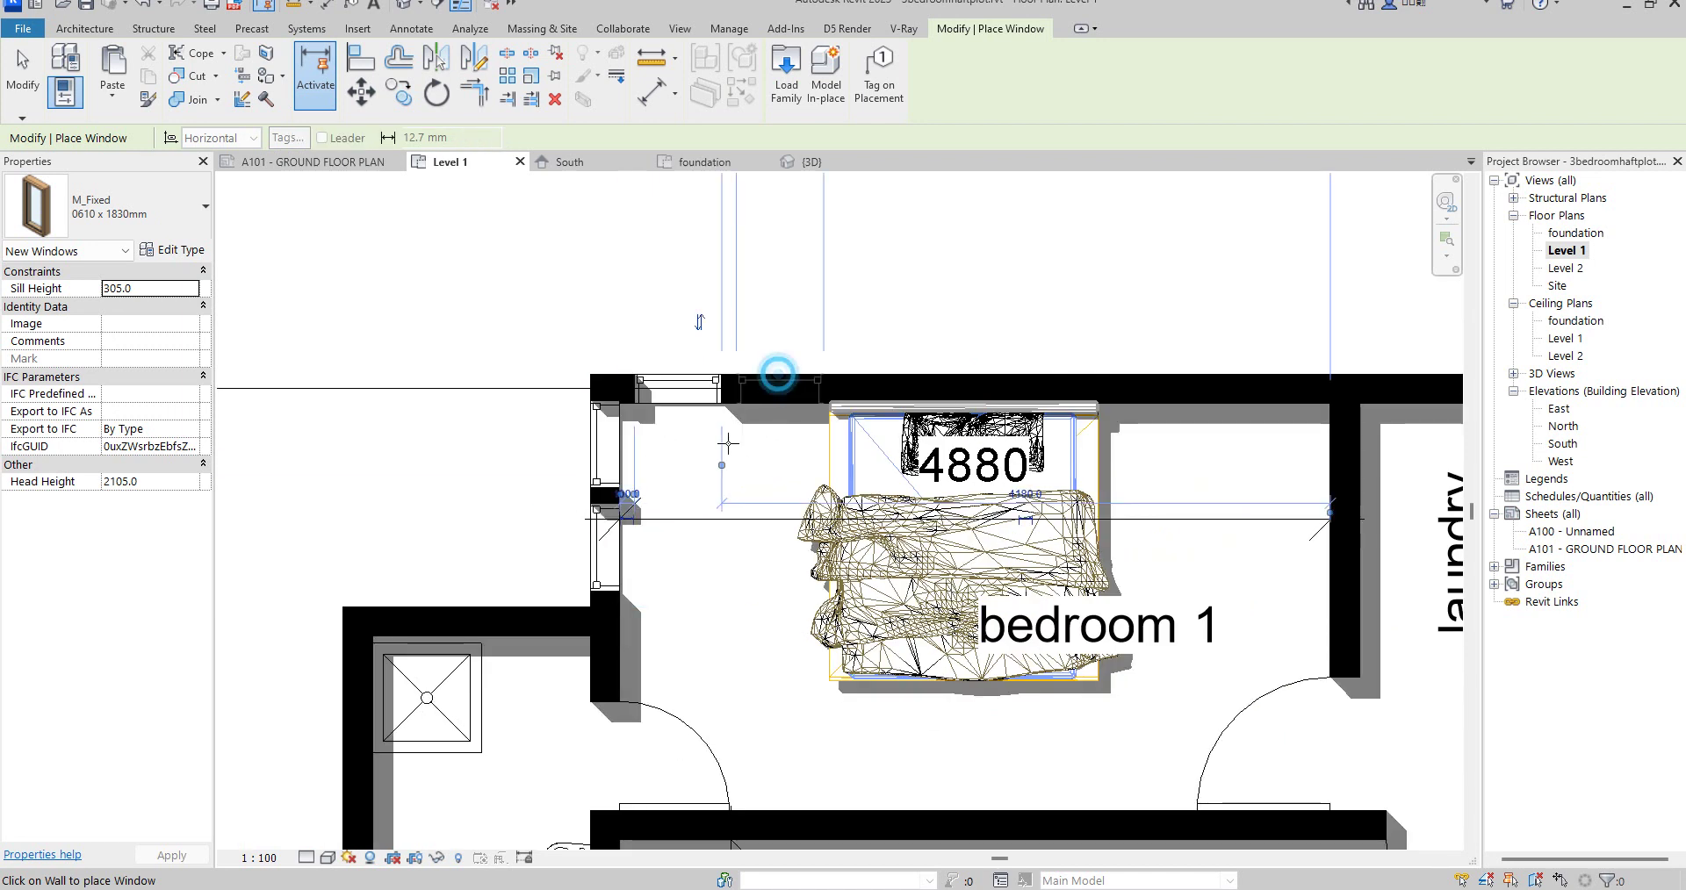
{"action": "left_click", "coordinate": [777, 375]}
Step: Place two windows in the dining area's north wall, the first 1000 mm from the laundry partition
{"action": "scroll", "coordinate": [778, 375], "scroll_direction": "down", "scroll_amount": 2}
{"action": "scroll", "coordinate": [961, 499], "scroll_direction": "up", "scroll_amount": 1}
{"action": "scroll", "coordinate": [961, 499], "scroll_direction": "down", "scroll_amount": 2}
{"action": "scroll", "coordinate": [1027, 510], "scroll_direction": "up", "scroll_amount": 4}
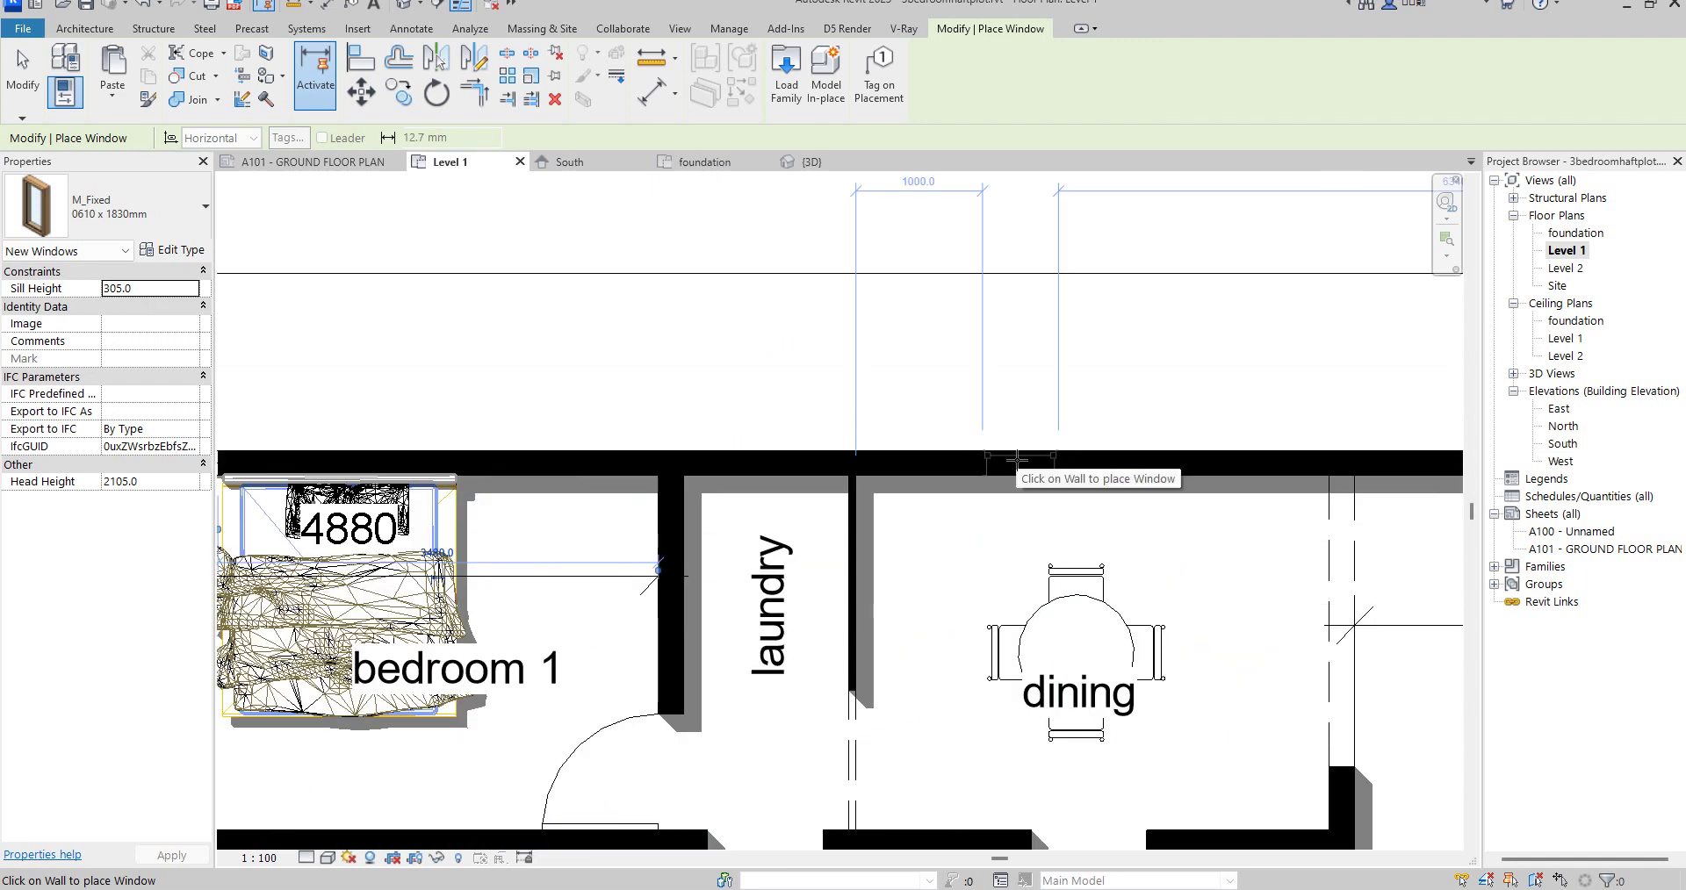
{"action": "left_click", "coordinate": [1021, 458]}
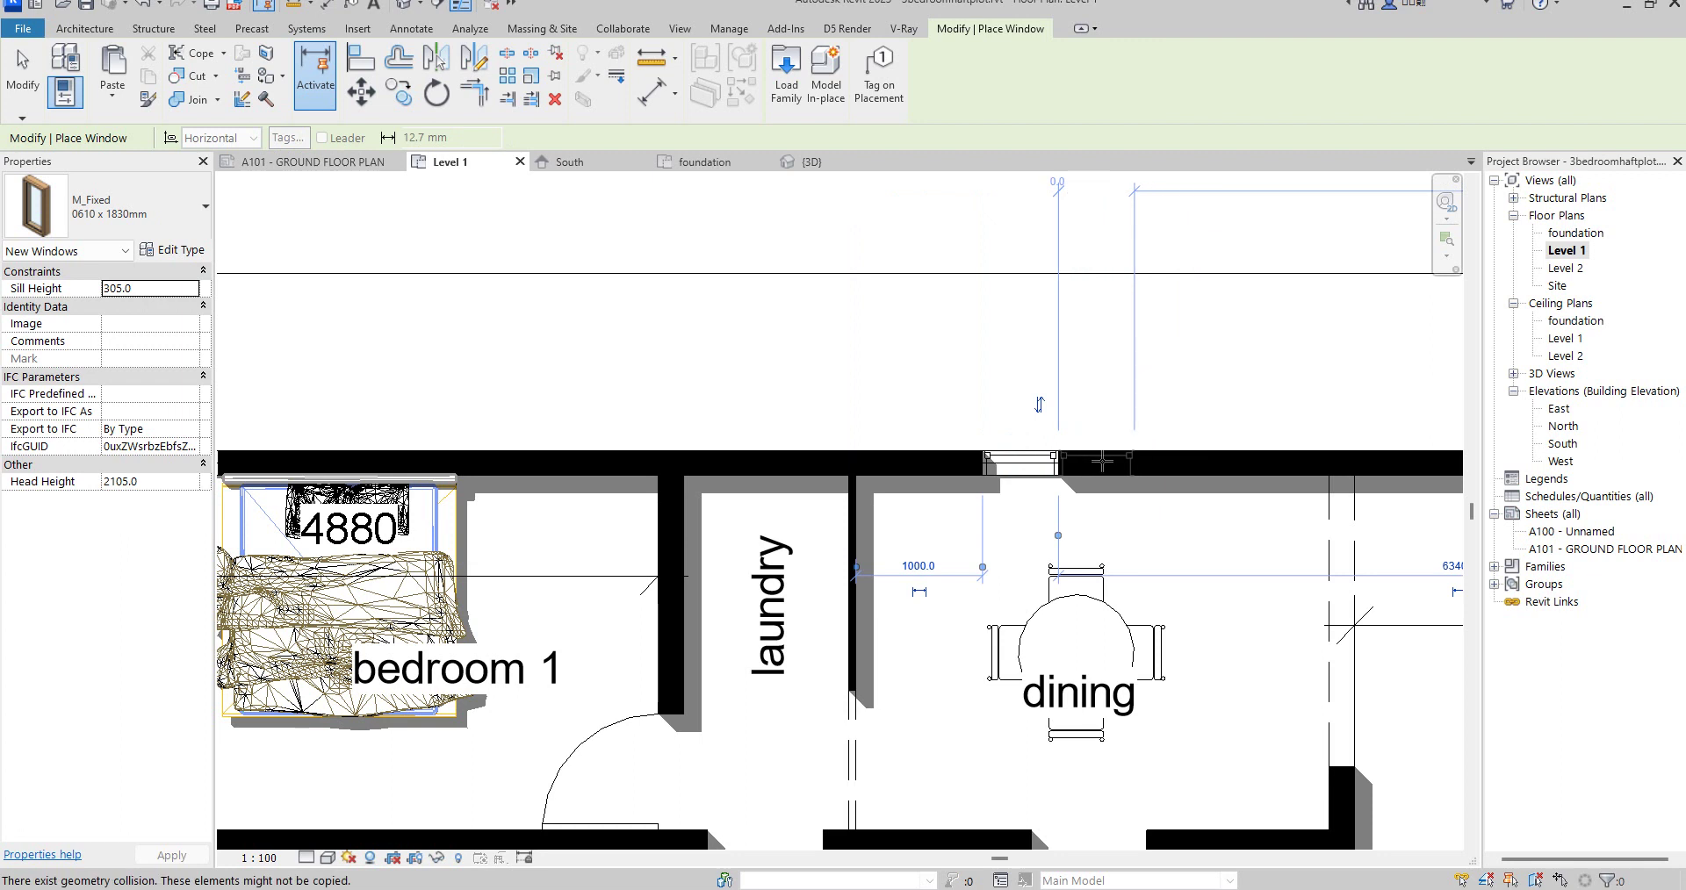
{"action": "left_click", "coordinate": [1118, 456]}
Step: Place two windows about 300 mm apart in the living room's north wall, above the armchairs
{"action": "scroll", "coordinate": [1118, 456], "scroll_direction": "down", "scroll_amount": 3}
{"action": "scroll", "coordinate": [1003, 478], "scroll_direction": "up", "scroll_amount": 3}
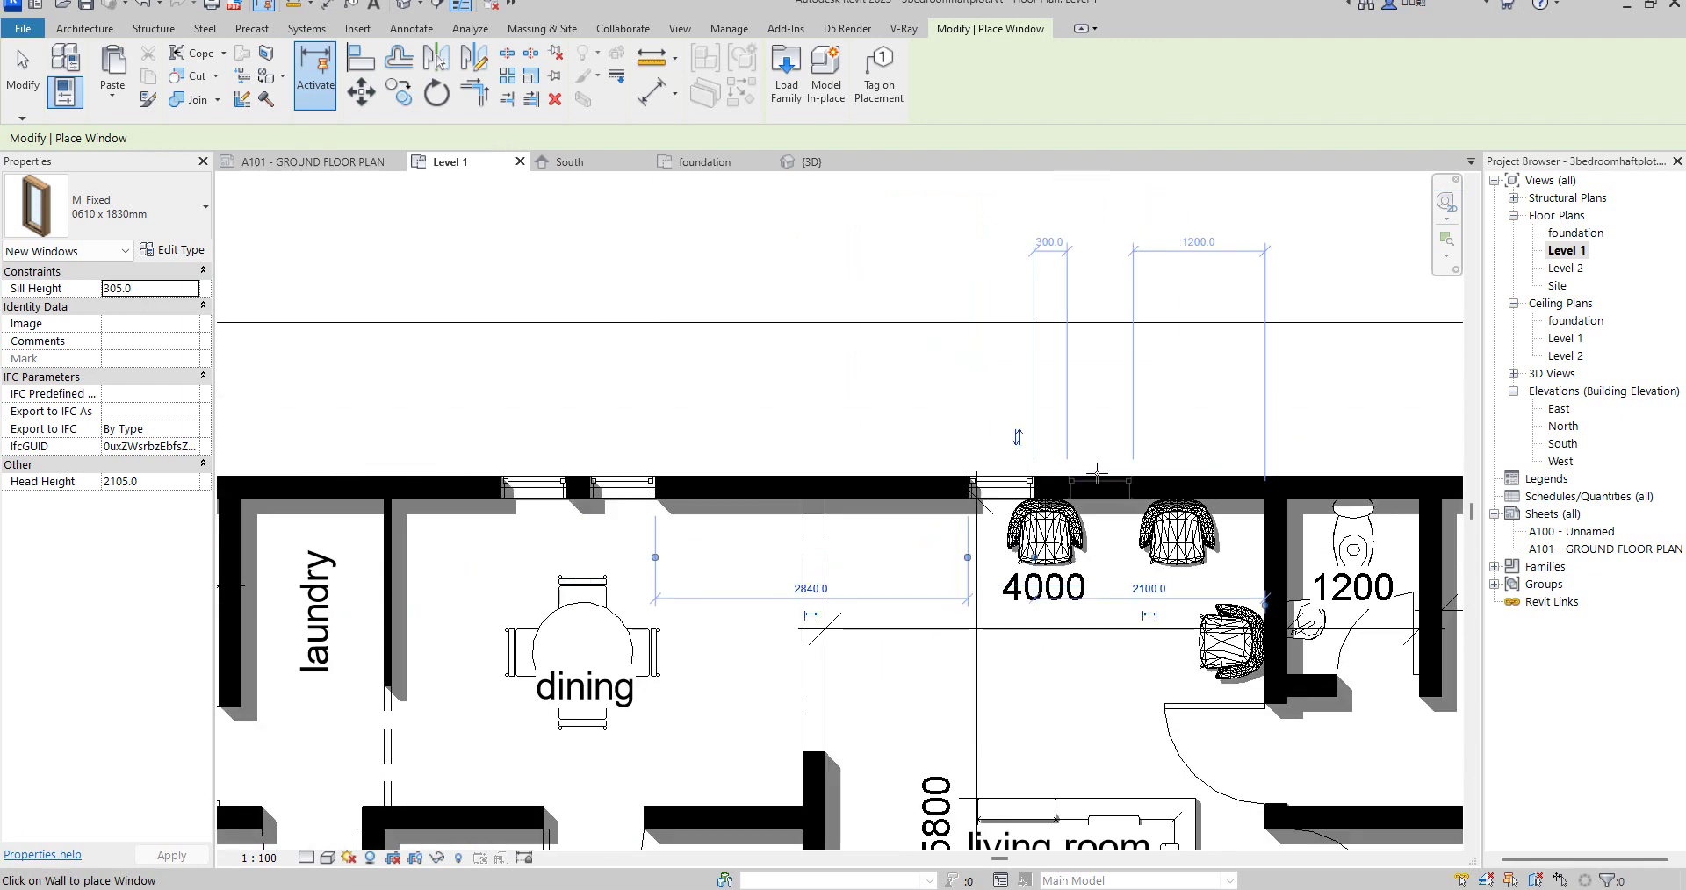
{"action": "left_click", "coordinate": [1097, 475]}
Step: Place two windows 200 mm apart in the living room's south wall, each 1300 mm from its nearest side wall
{"action": "key", "text": "z"}
{"action": "key", "text": "f"}
{"action": "scroll", "coordinate": [869, 489], "scroll_direction": "up", "scroll_amount": 5}
{"action": "left_click", "coordinate": [901, 475]}
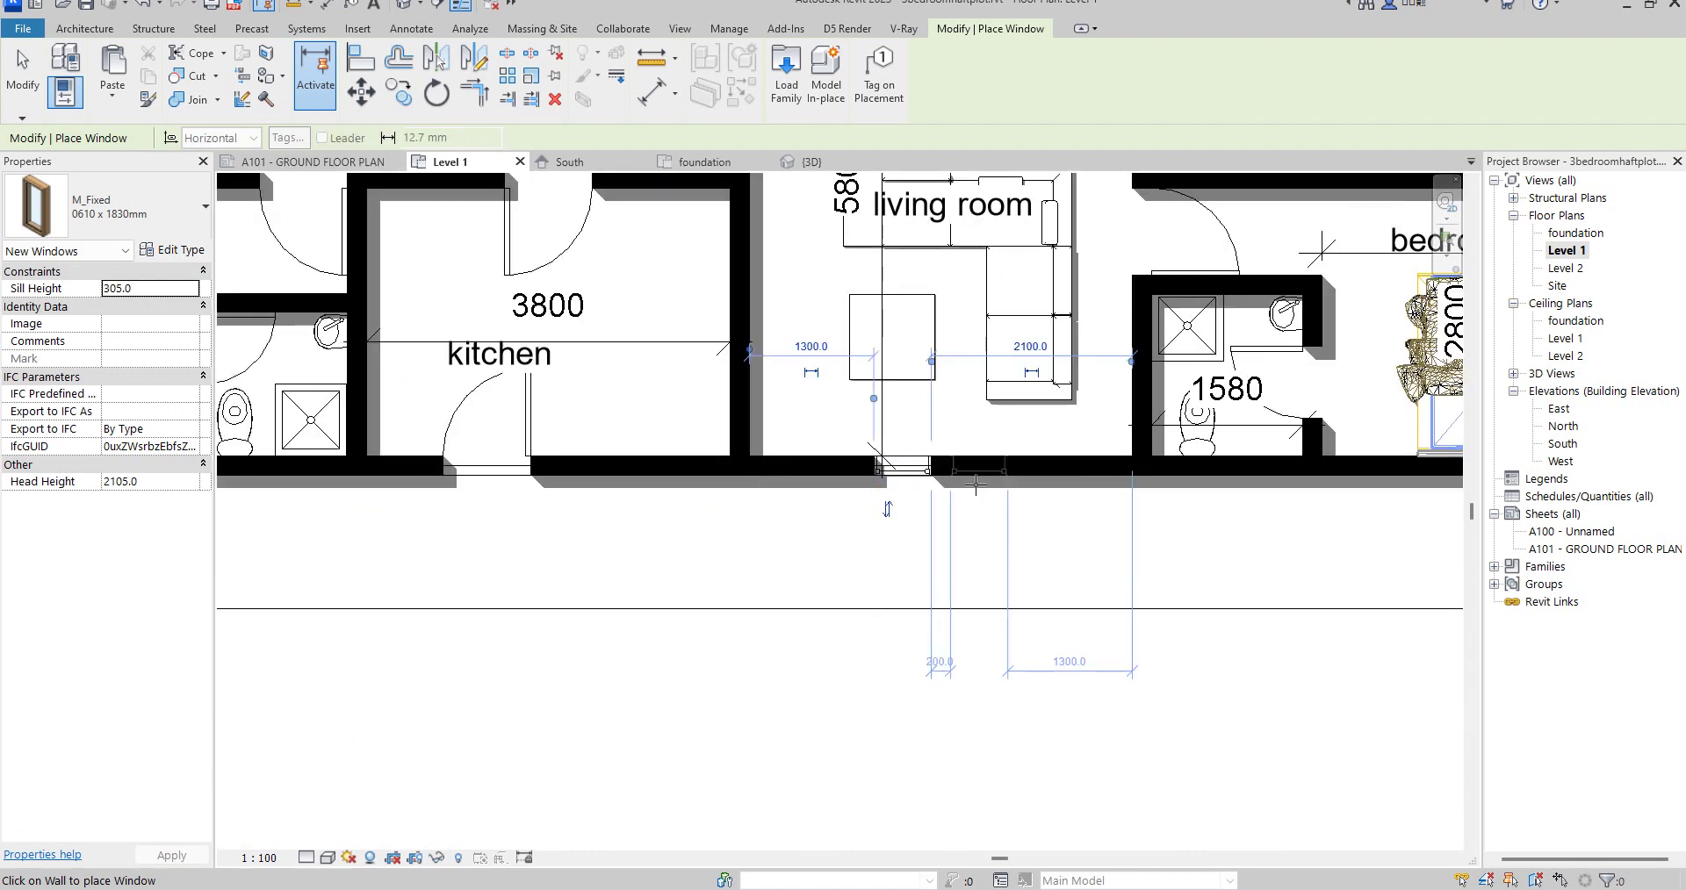
{"action": "left_click", "coordinate": [975, 485]}
Step: Place four windows in bedroom 3: two 200 mm apart in the south wall behind the bed and two in the east wall
{"action": "scroll", "coordinate": [895, 620], "scroll_direction": "down", "scroll_amount": 5}
{"action": "scroll", "coordinate": [1136, 575], "scroll_direction": "up", "scroll_amount": 7}
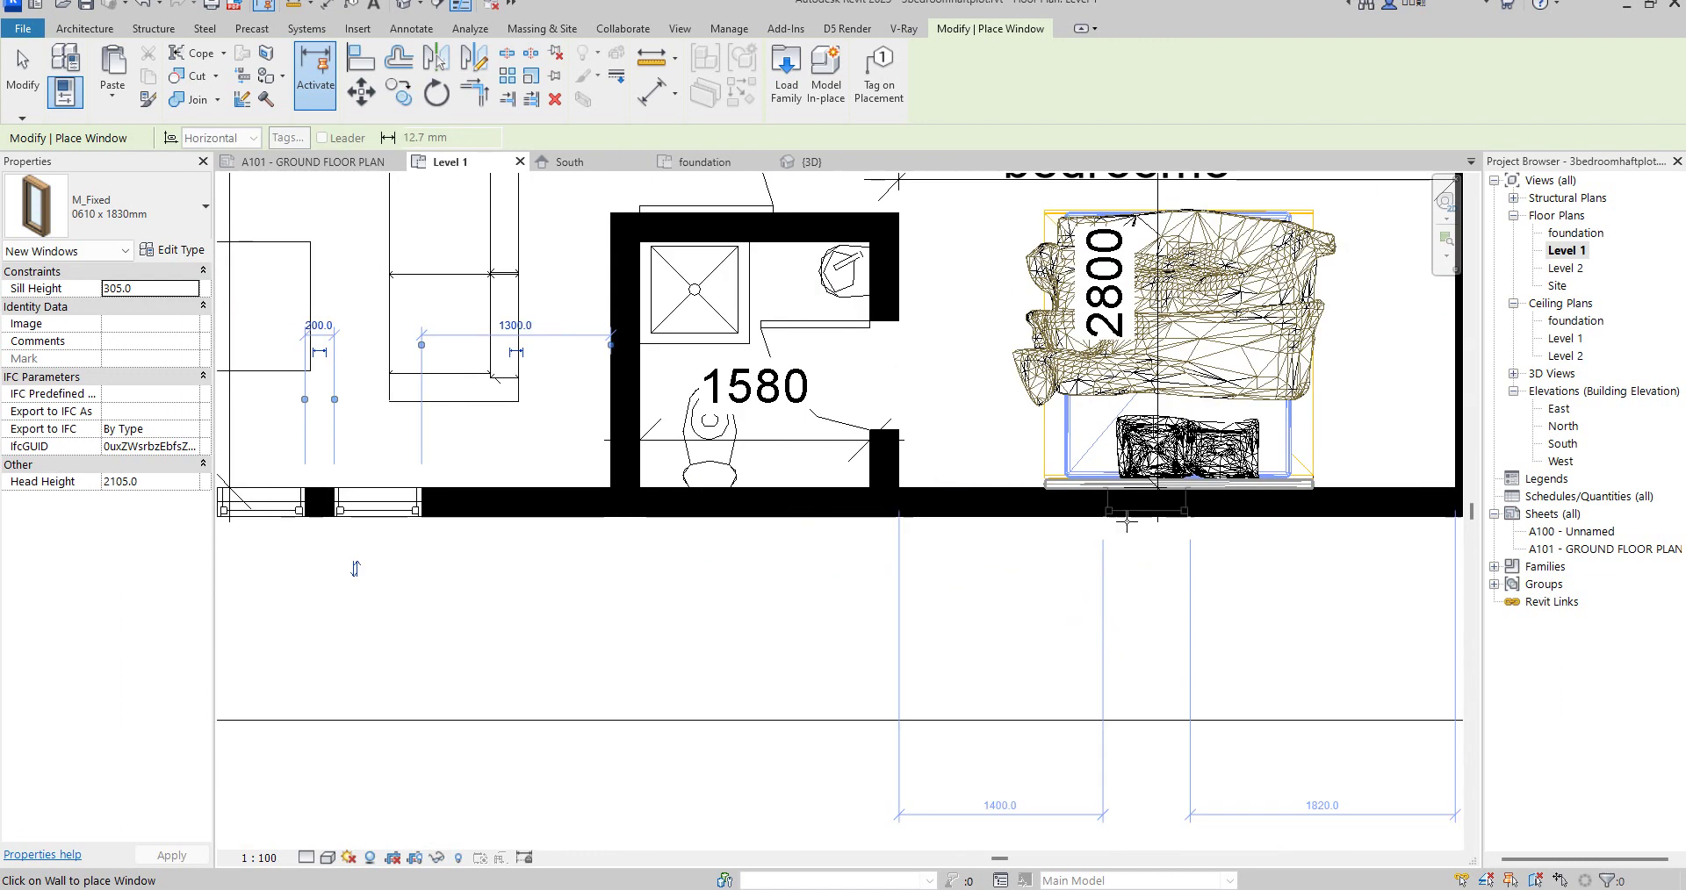
{"action": "left_click", "coordinate": [1125, 517]}
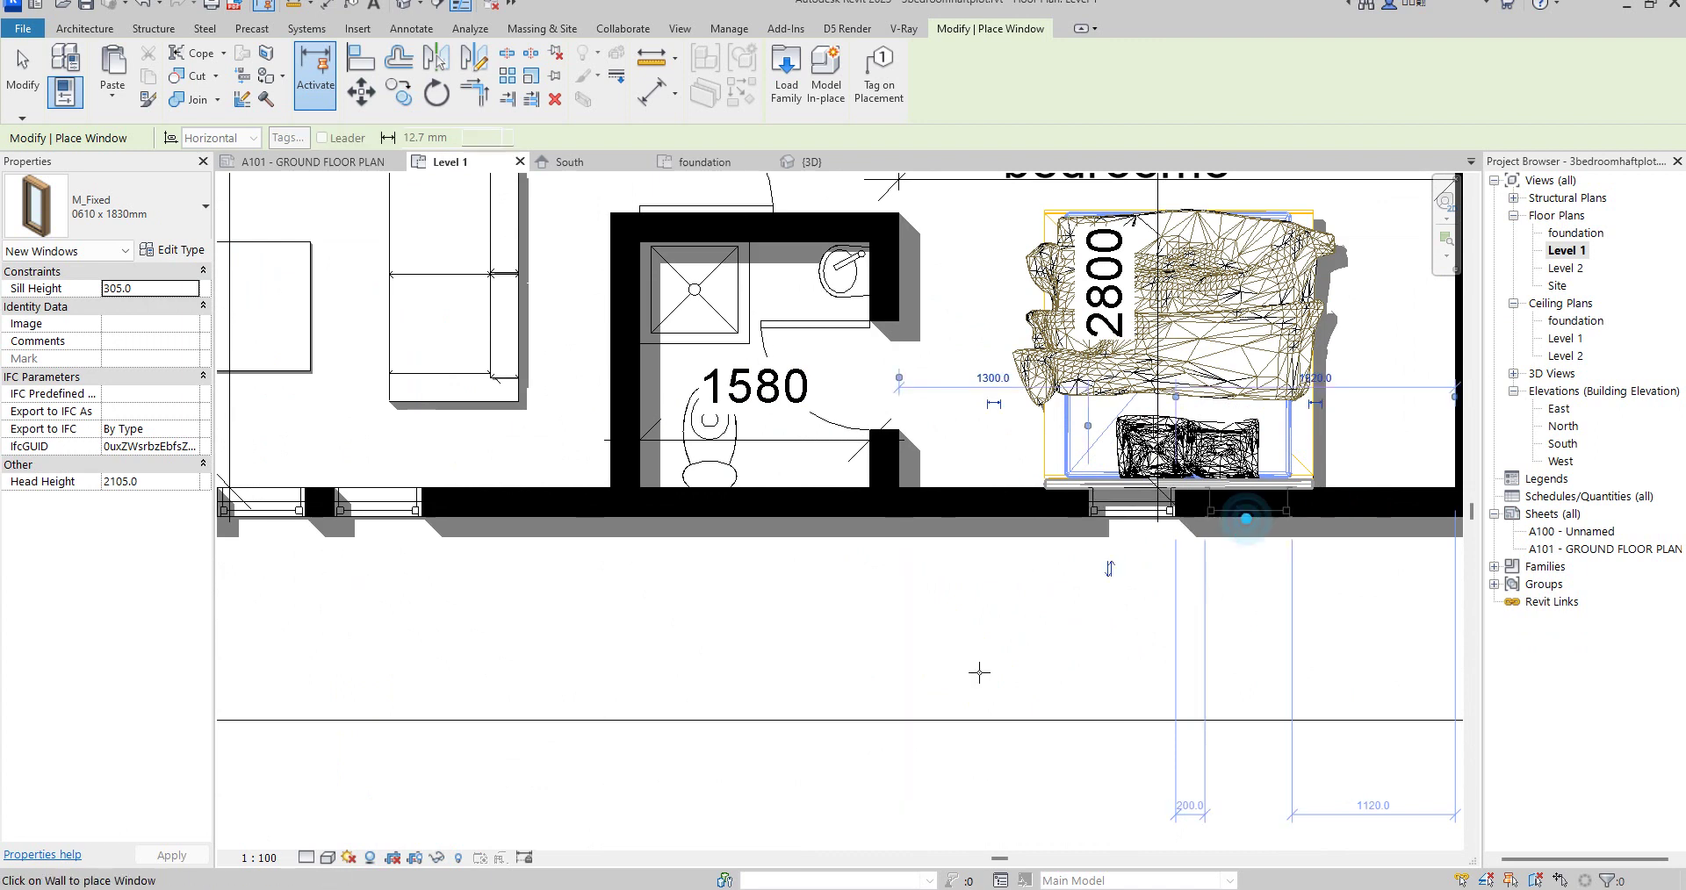
{"action": "scroll", "coordinate": [1048, 650], "scroll_direction": "down", "scroll_amount": 5}
{"action": "scroll", "coordinate": [1141, 544], "scroll_direction": "up", "scroll_amount": 4}
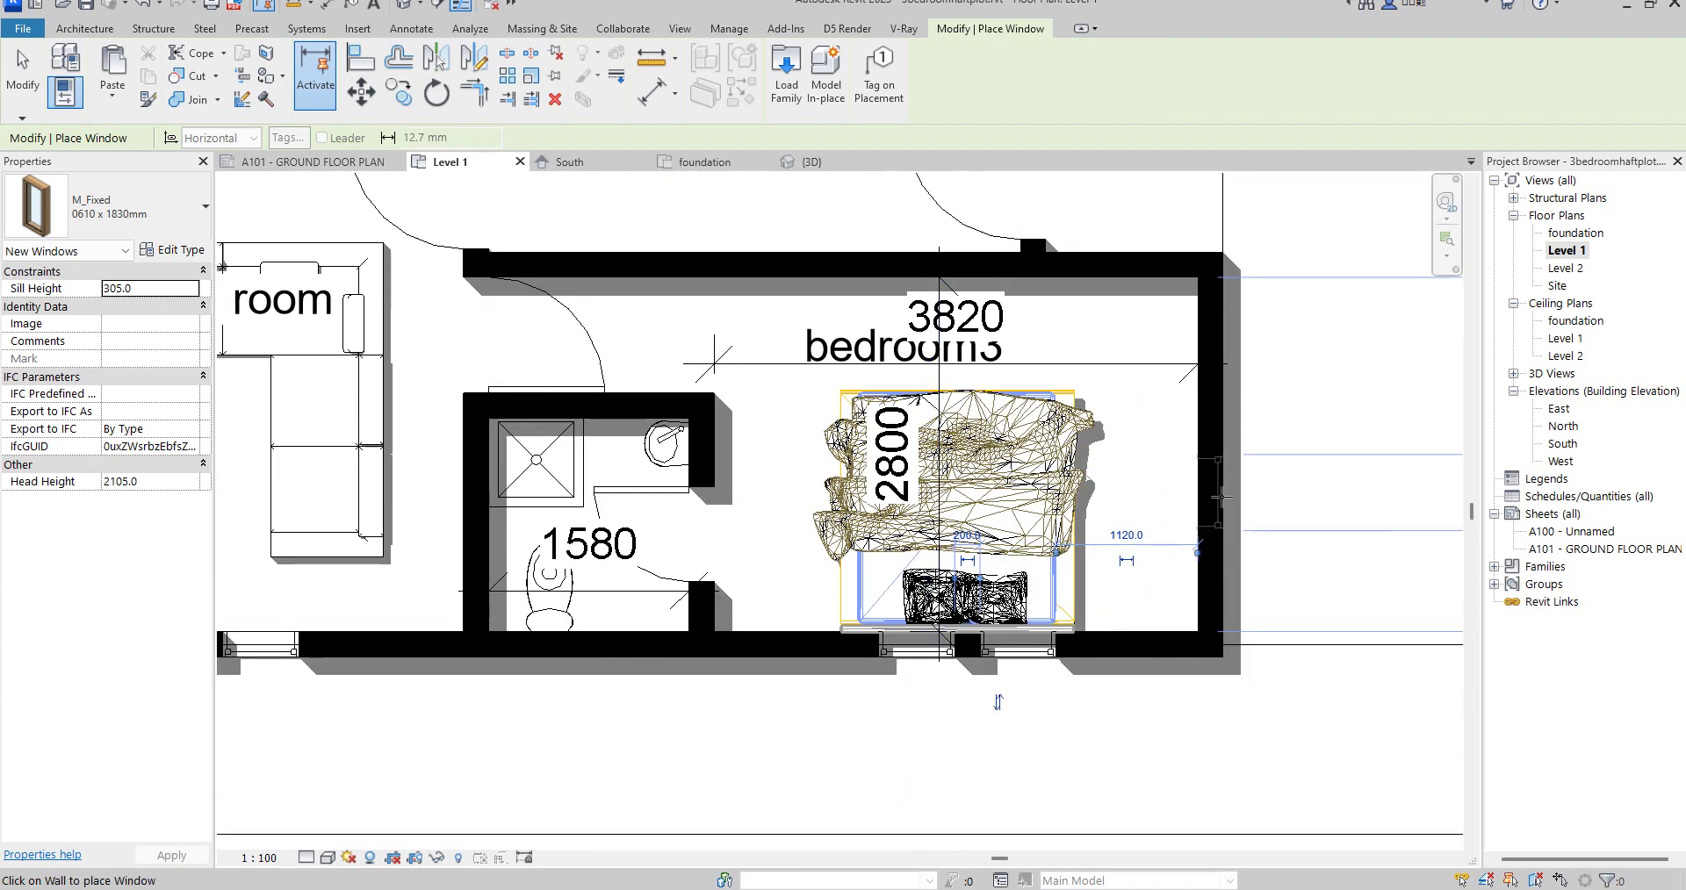
{"action": "left_click", "coordinate": [1225, 512]}
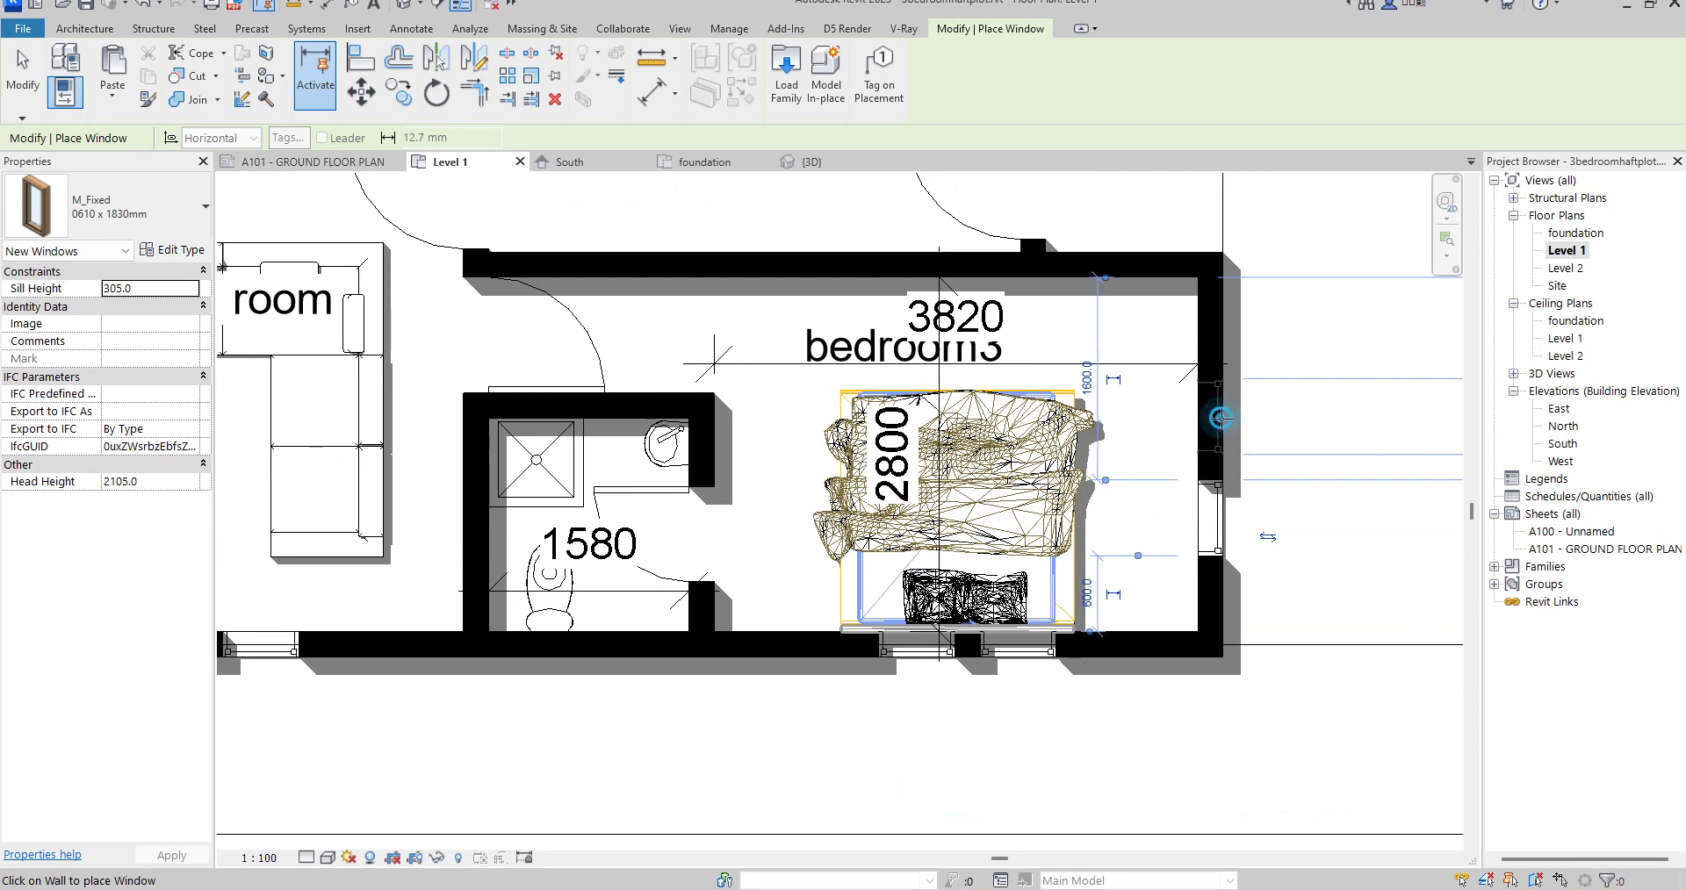
Step: Place four windows in the anti room: two 300 mm apart in the north wall above the armchairs and two in the east wall
{"action": "scroll", "coordinate": [956, 688], "scroll_direction": "down", "scroll_amount": 3}
{"action": "scroll", "coordinate": [906, 391], "scroll_direction": "up", "scroll_amount": 5}
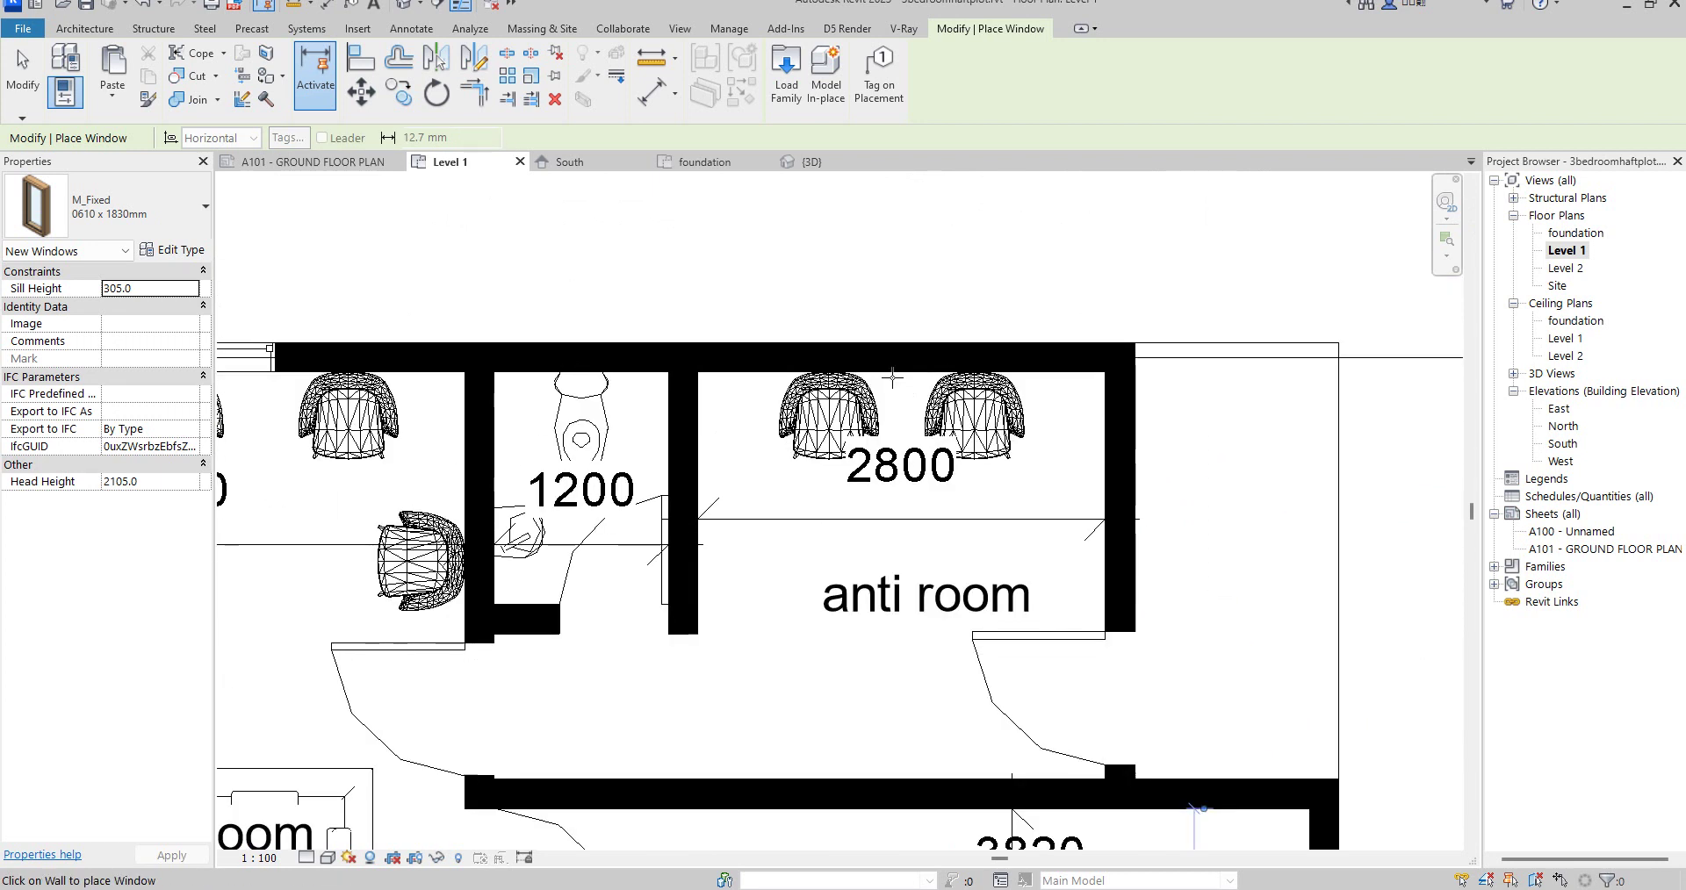
{"action": "left_click", "coordinate": [878, 348]}
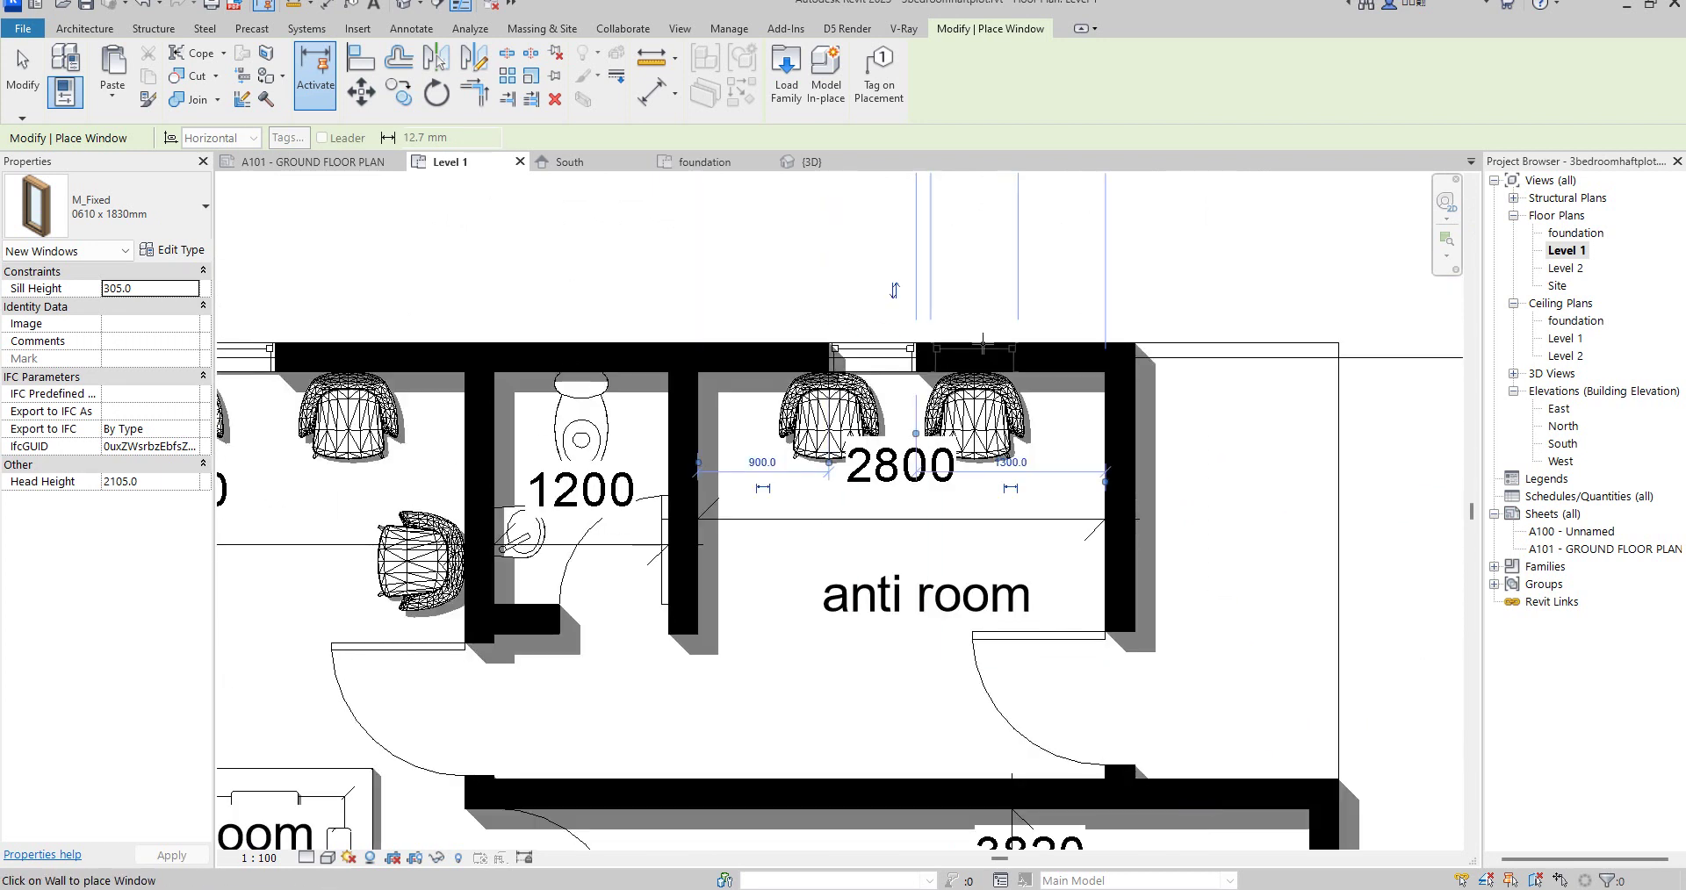
{"action": "left_click", "coordinate": [1000, 344]}
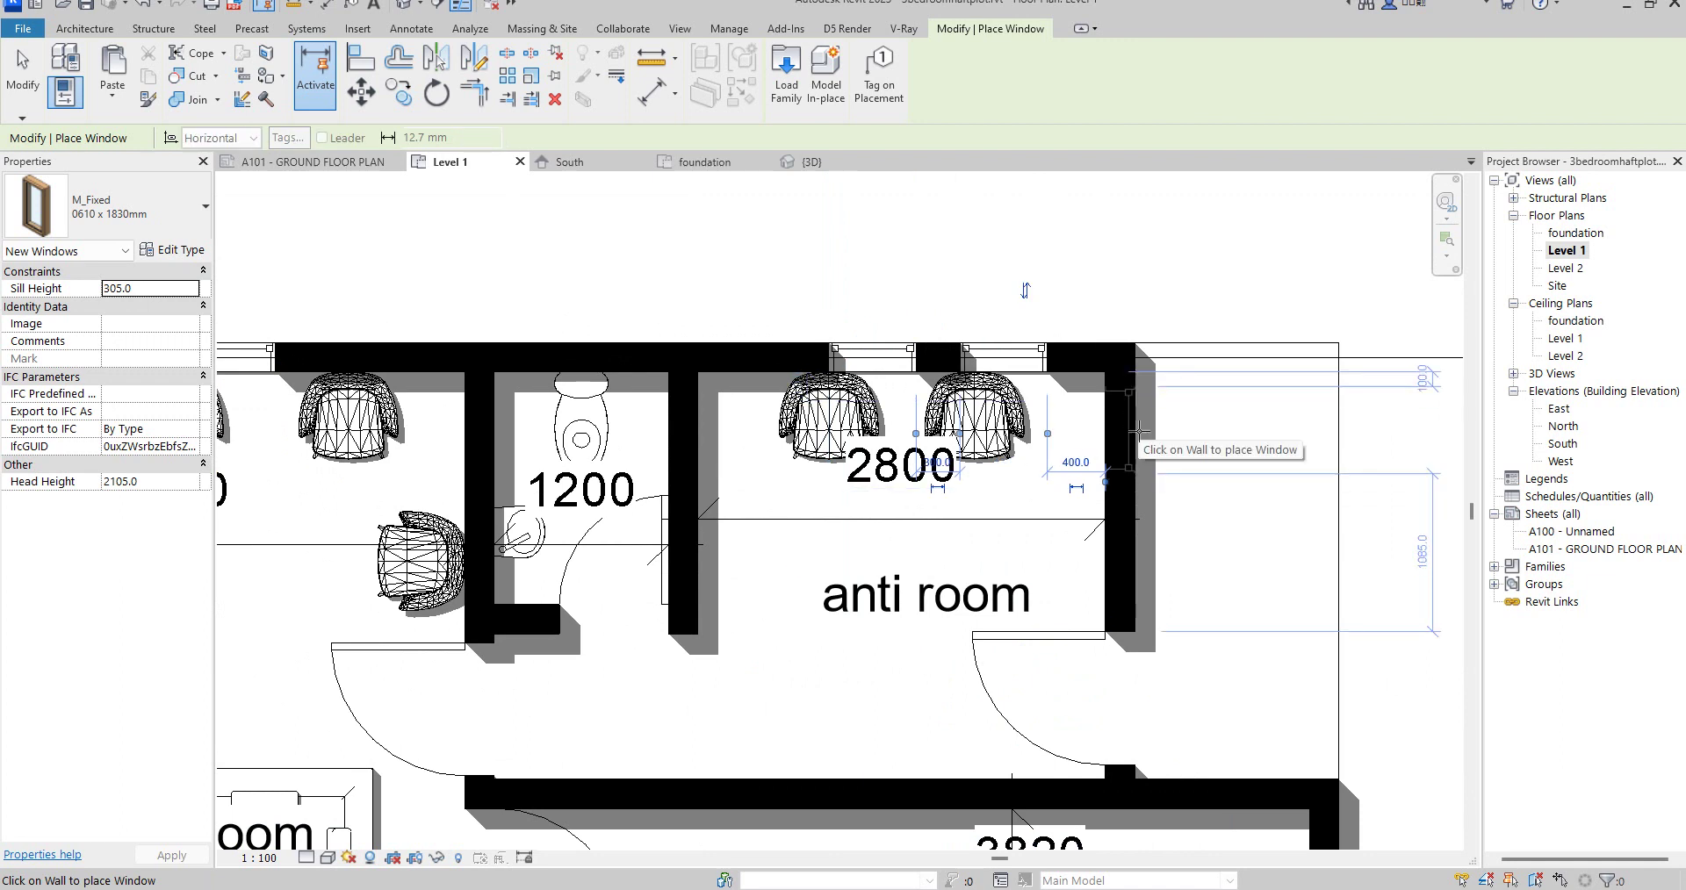
{"action": "left_click", "coordinate": [1138, 431]}
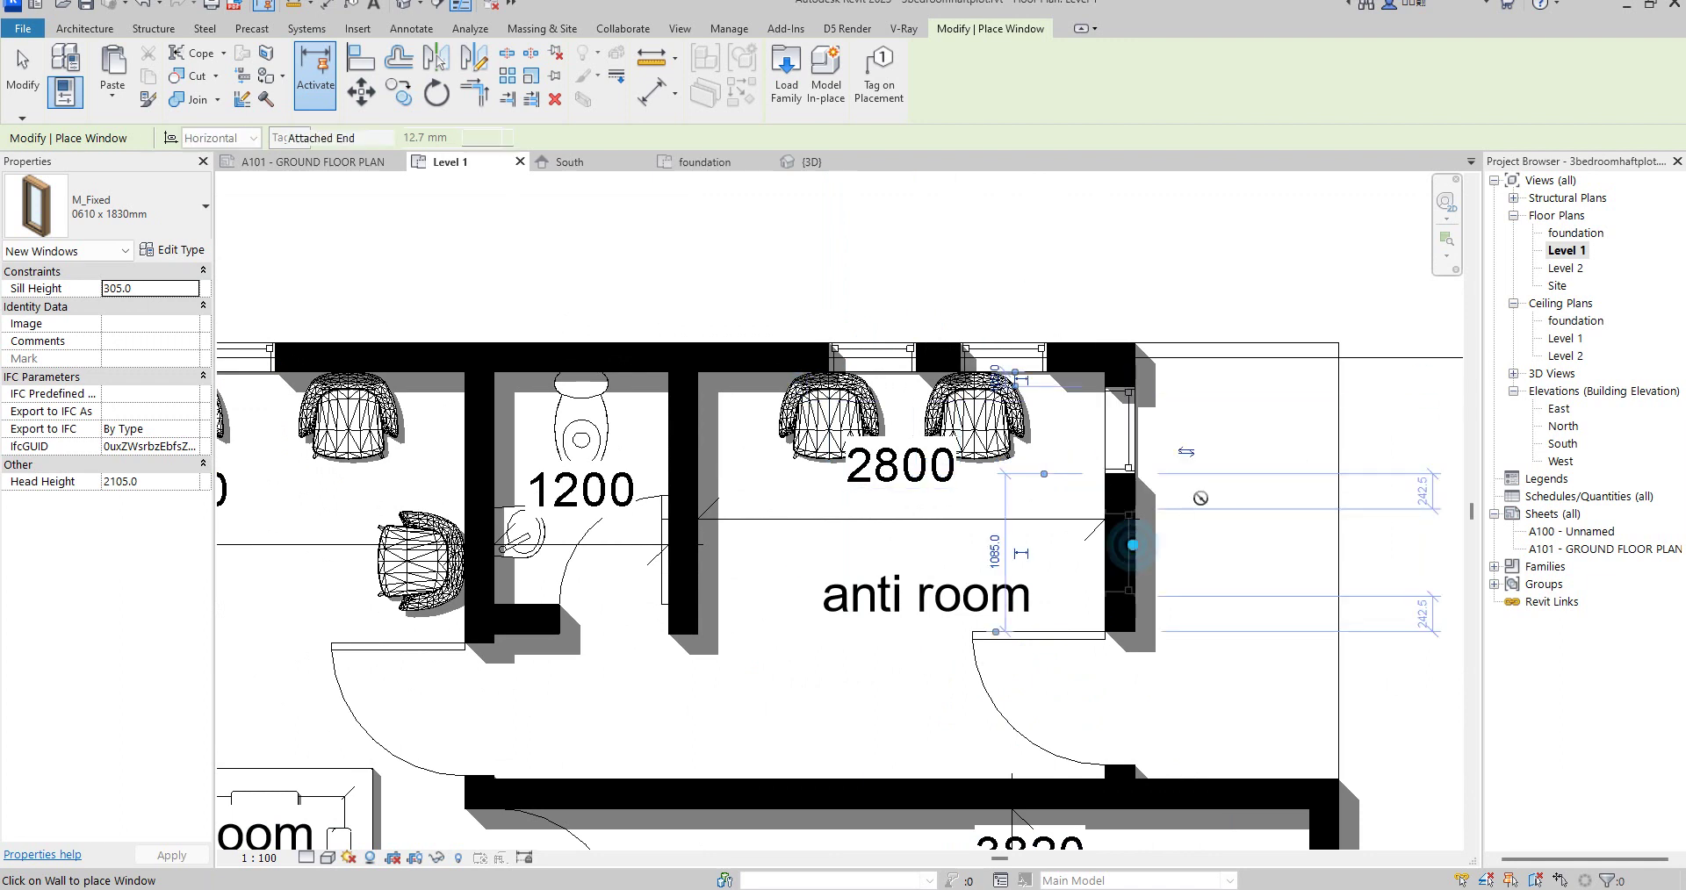
Step: Place four windows in bedroom 2: two 150 mm apart in its west exterior wall and two in its south wall behind the bed
{"action": "scroll", "coordinate": [1201, 499], "scroll_direction": "down", "scroll_amount": 4}
{"action": "scroll", "coordinate": [496, 649], "scroll_direction": "up", "scroll_amount": 5}
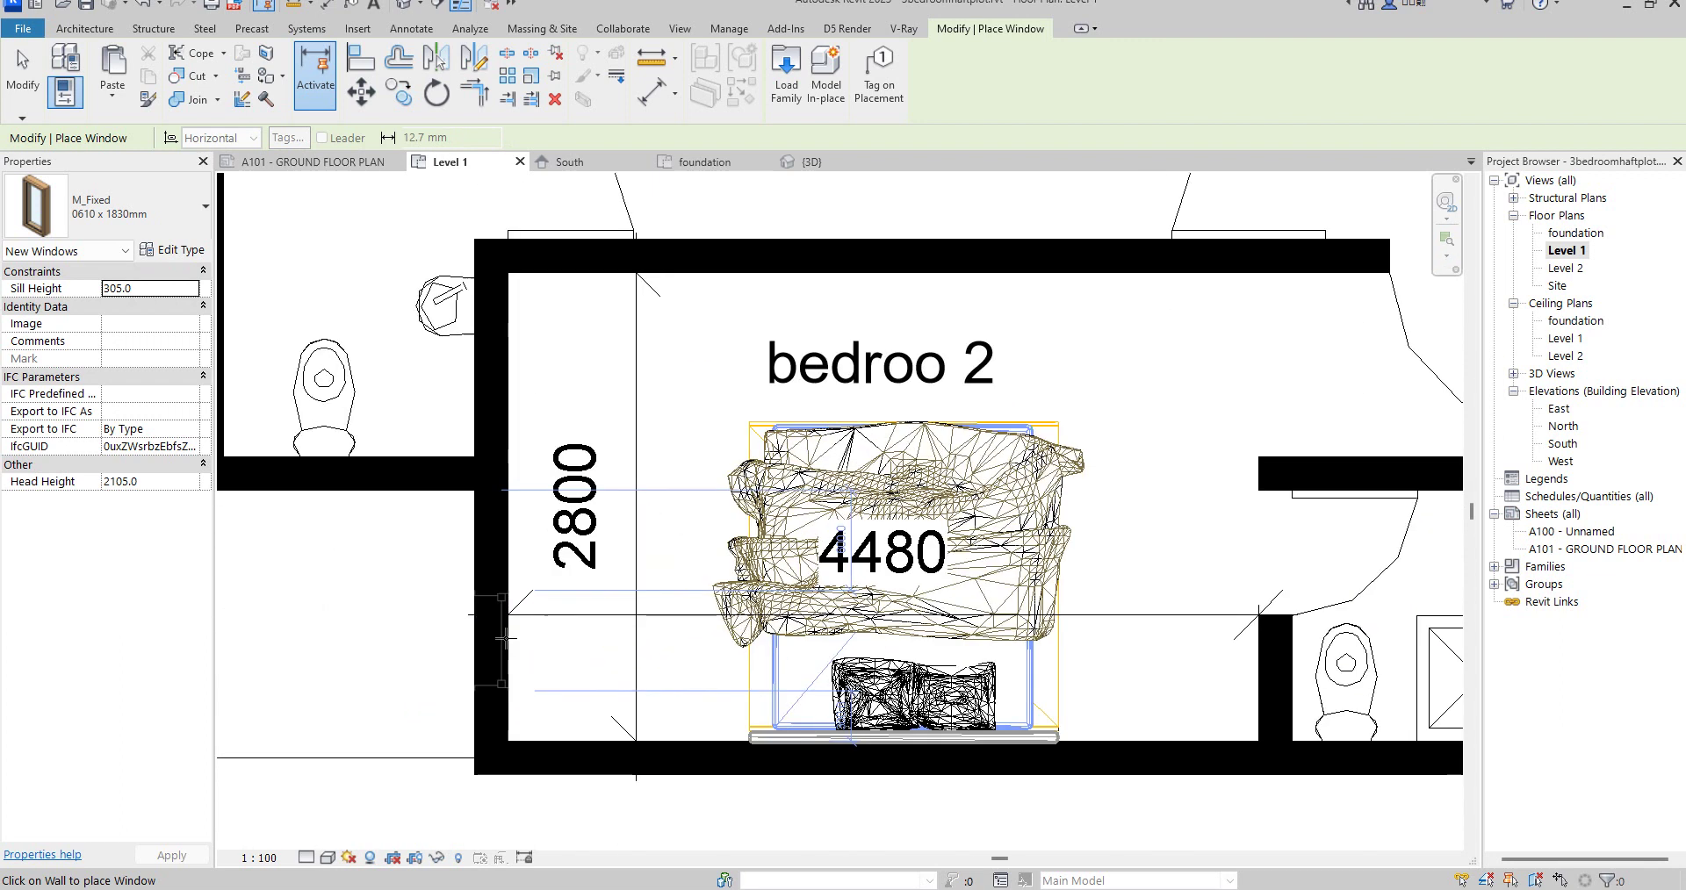
{"action": "left_click", "coordinate": [473, 683]}
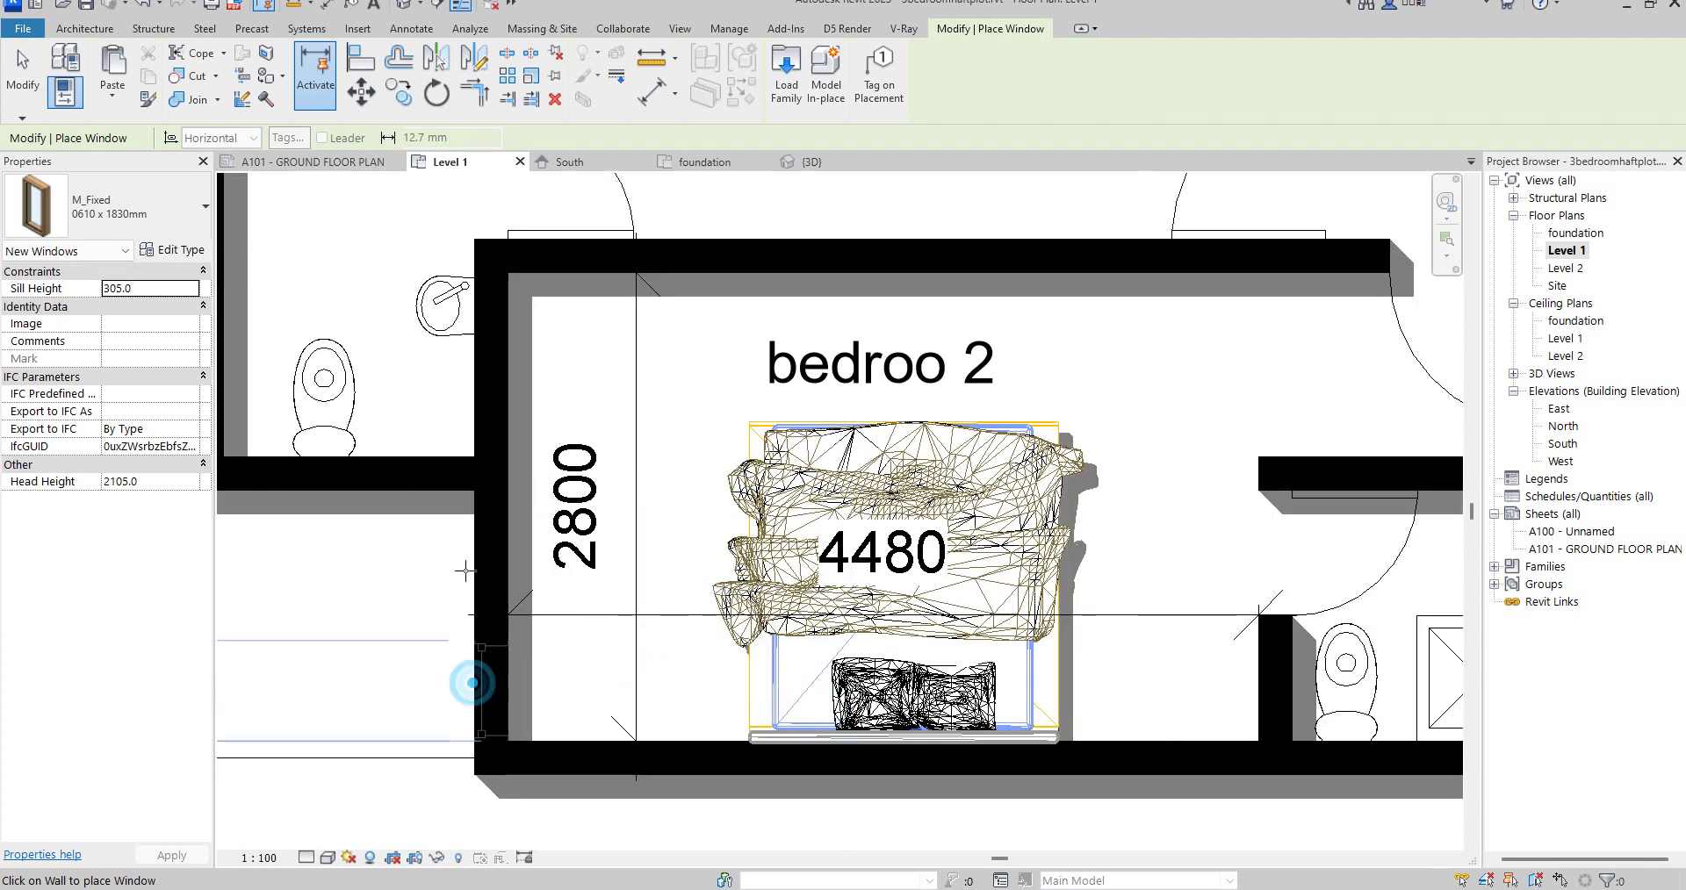
{"action": "left_click", "coordinate": [470, 559]}
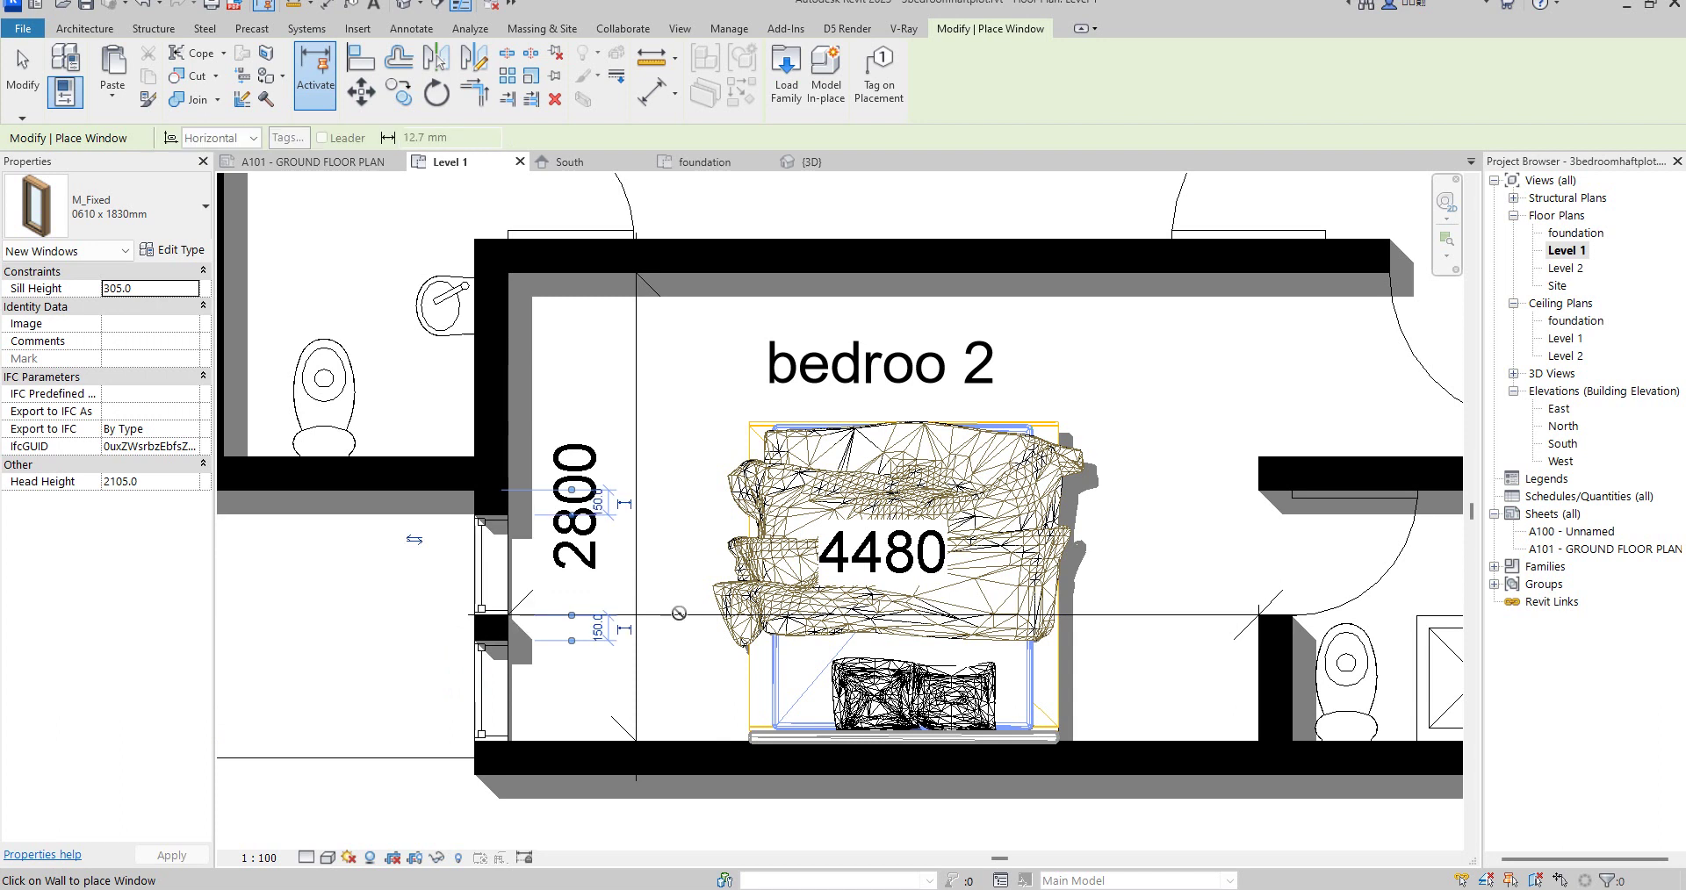
{"action": "left_click", "coordinate": [761, 766]}
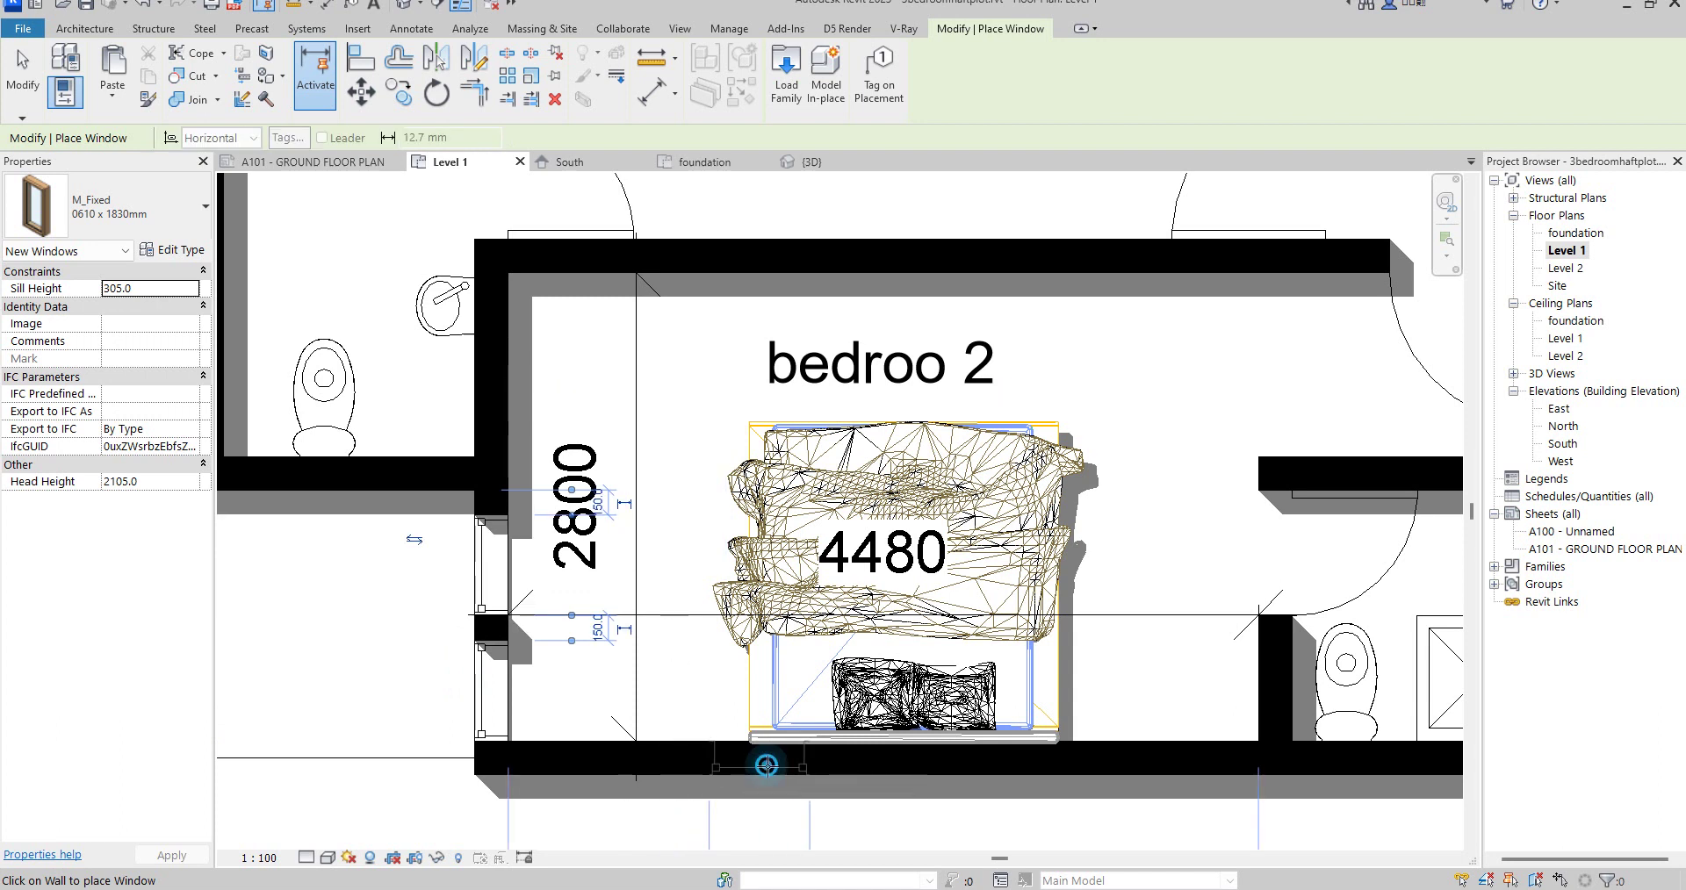
{"action": "left_click", "coordinate": [890, 769]}
Step: Place one window in the kitchen's south wall, centred between the exterior door and the living room wall
{"action": "scroll", "coordinate": [878, 772], "scroll_direction": "down", "scroll_amount": 4}
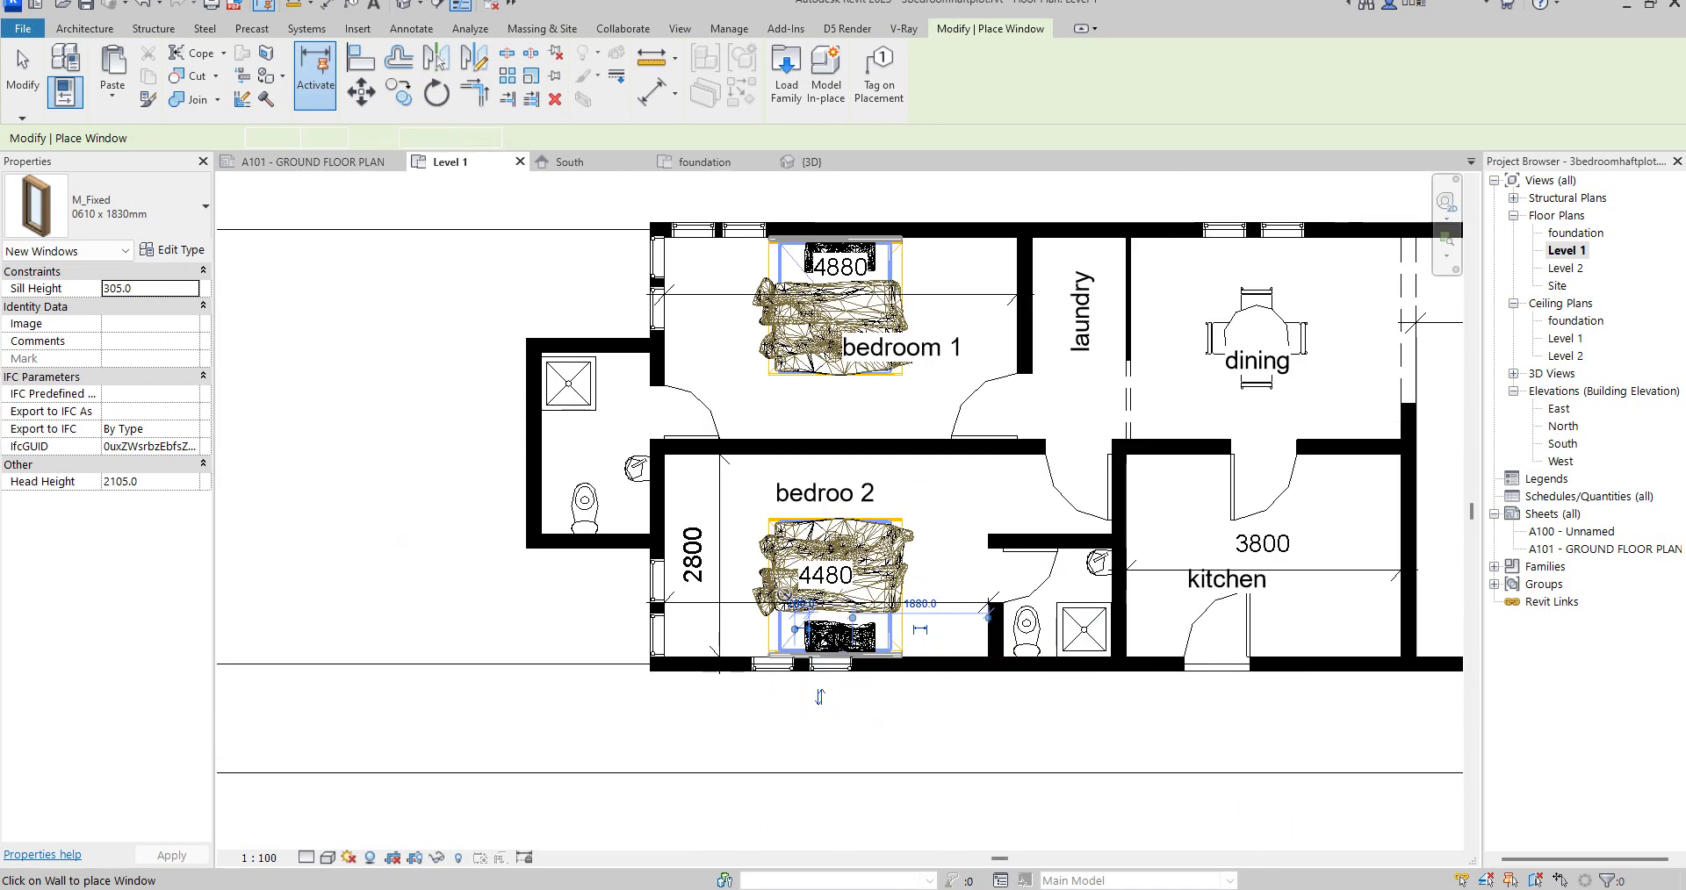
{"action": "scroll", "coordinate": [1055, 652], "scroll_direction": "up", "scroll_amount": 2}
{"action": "scroll", "coordinate": [1055, 651], "scroll_direction": "up", "scroll_amount": 1}
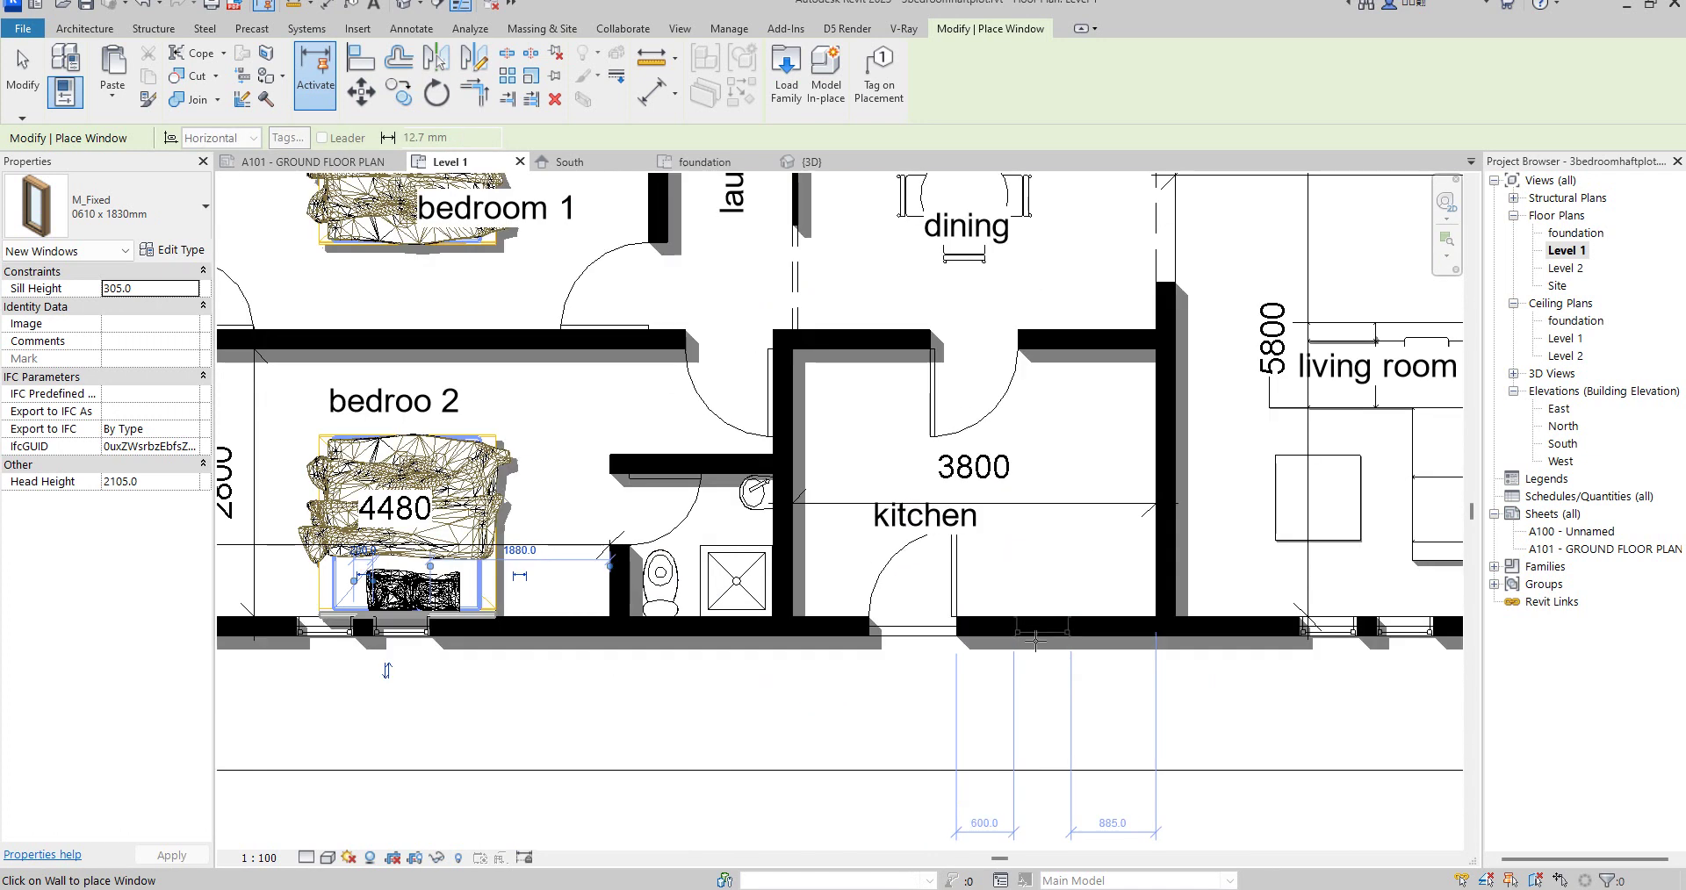
{"action": "scroll", "coordinate": [1044, 702], "scroll_direction": "down", "scroll_amount": 2}
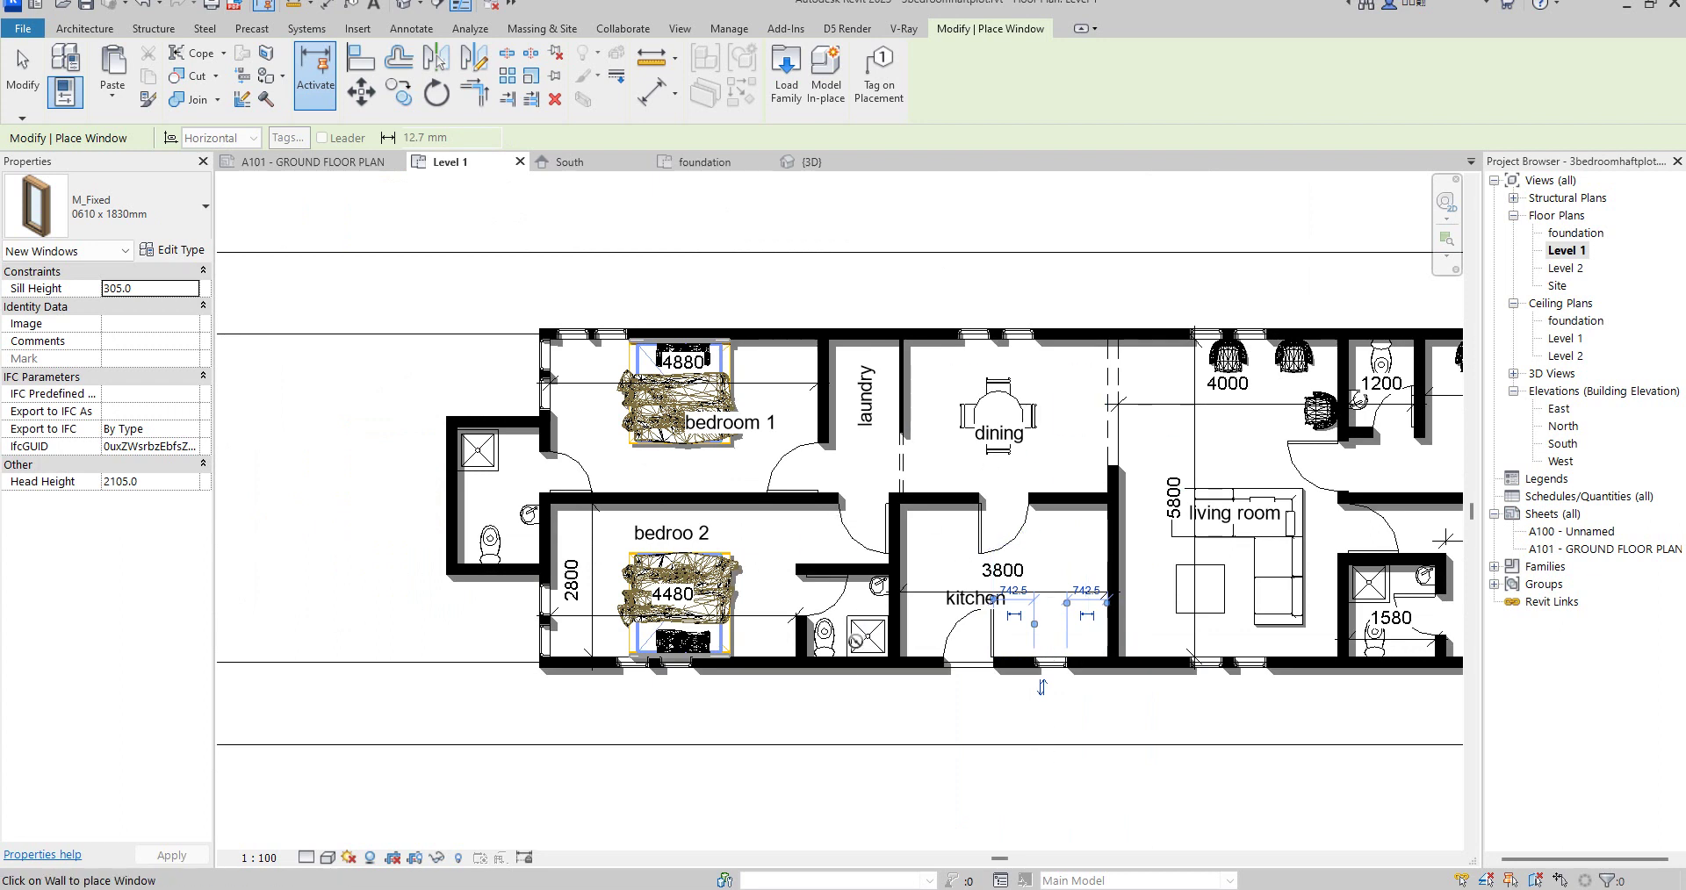
Step: Place one window in the laundry's north wall, 280 mm from the bedroom 1 wall, and end window placement
{"action": "scroll", "coordinate": [1042, 687], "scroll_direction": "down", "scroll_amount": 2}
{"action": "scroll", "coordinate": [879, 382], "scroll_direction": "up", "scroll_amount": 6}
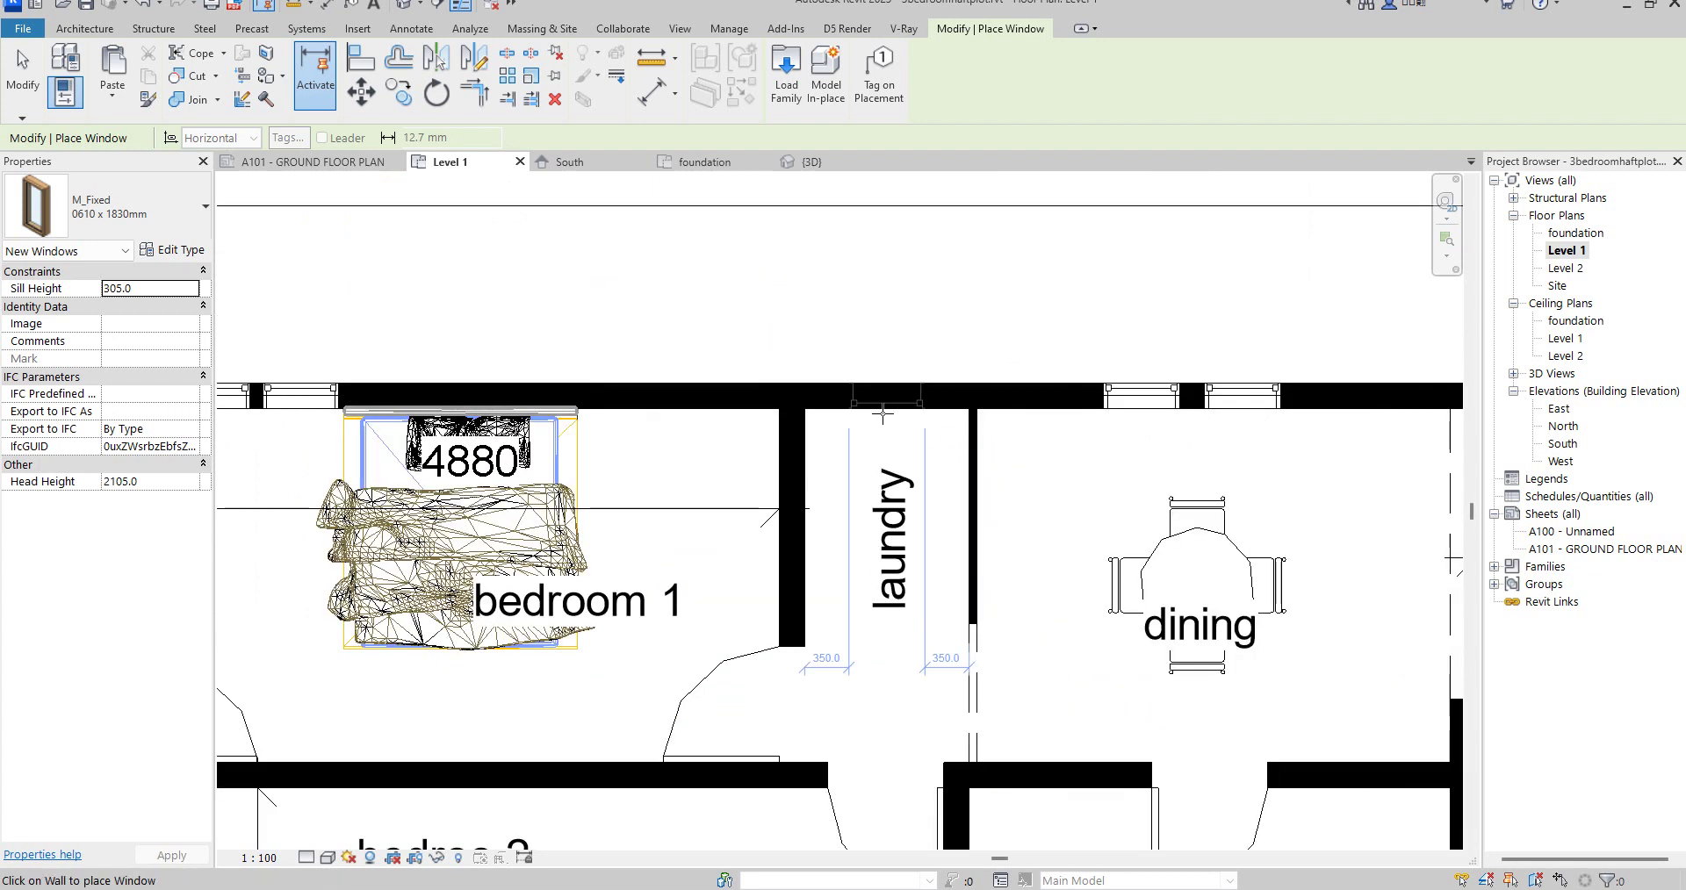
{"action": "left_click", "coordinate": [879, 382]}
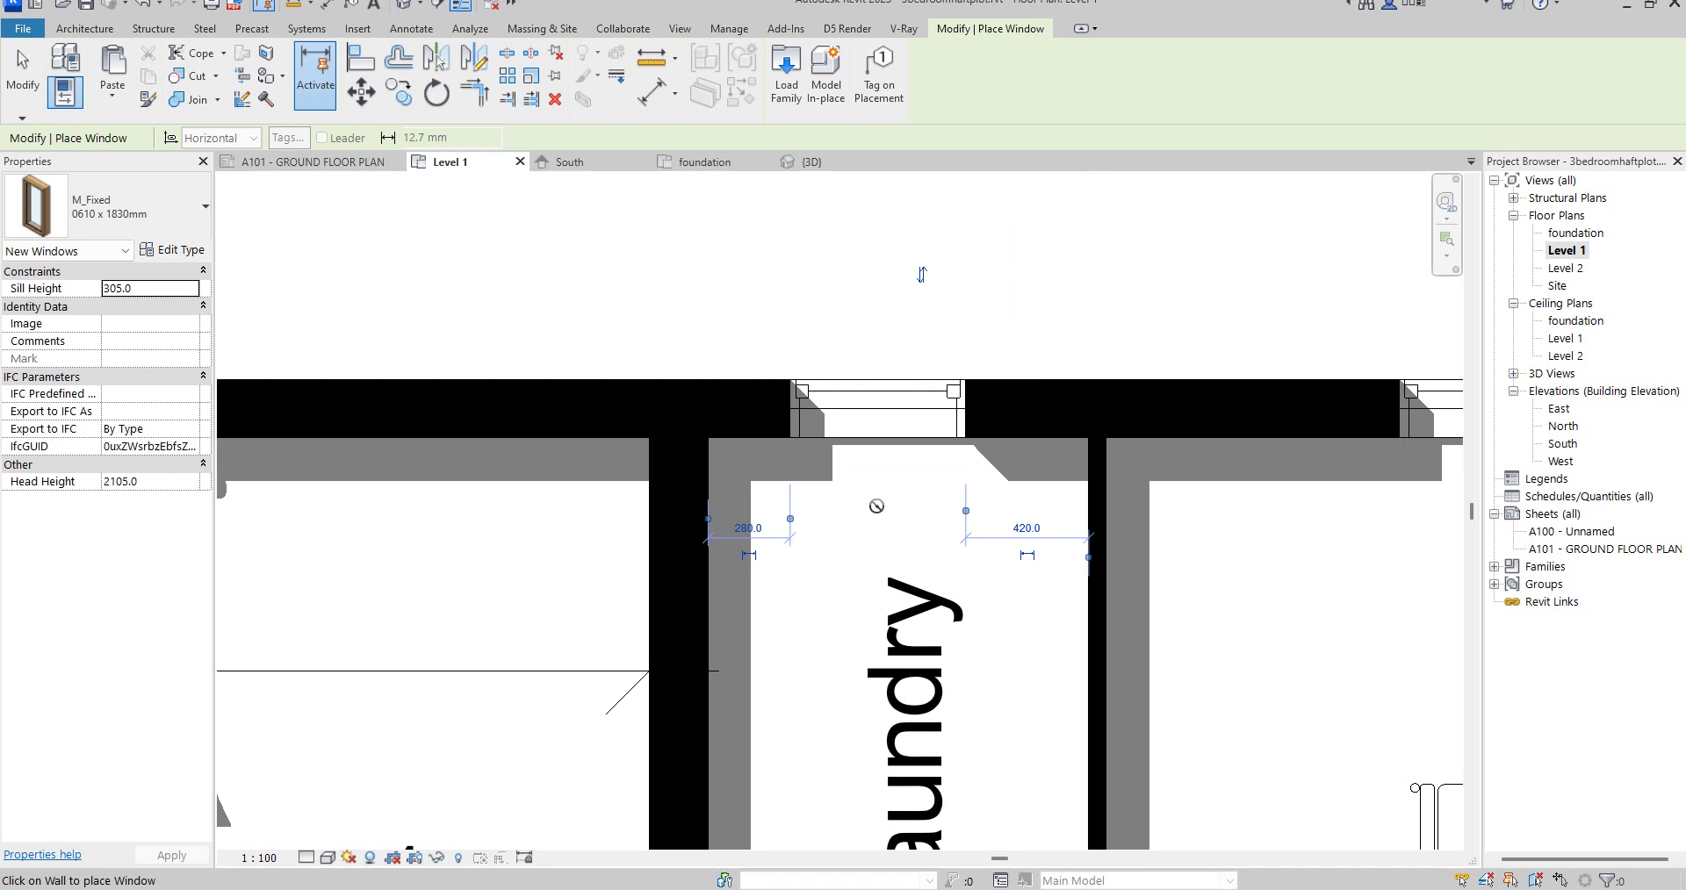
{"action": "scroll", "coordinate": [877, 507], "scroll_direction": "down", "scroll_amount": 5}
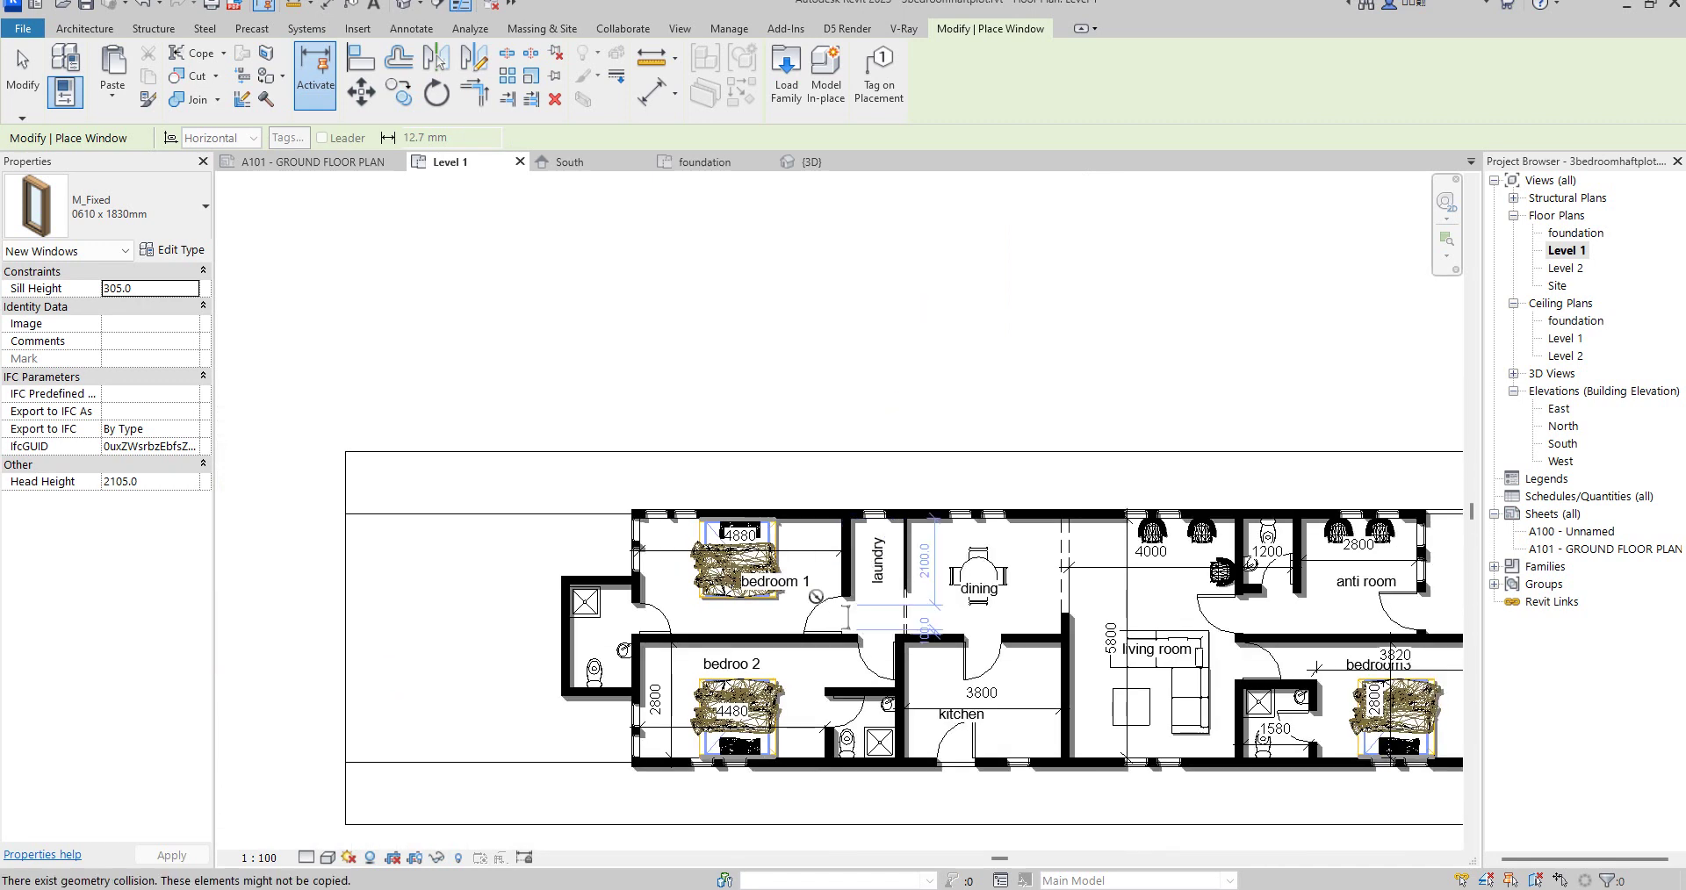
{"action": "scroll", "coordinate": [629, 492], "scroll_direction": "up", "scroll_amount": 4}
{"action": "right_click", "coordinate": [625, 310]}
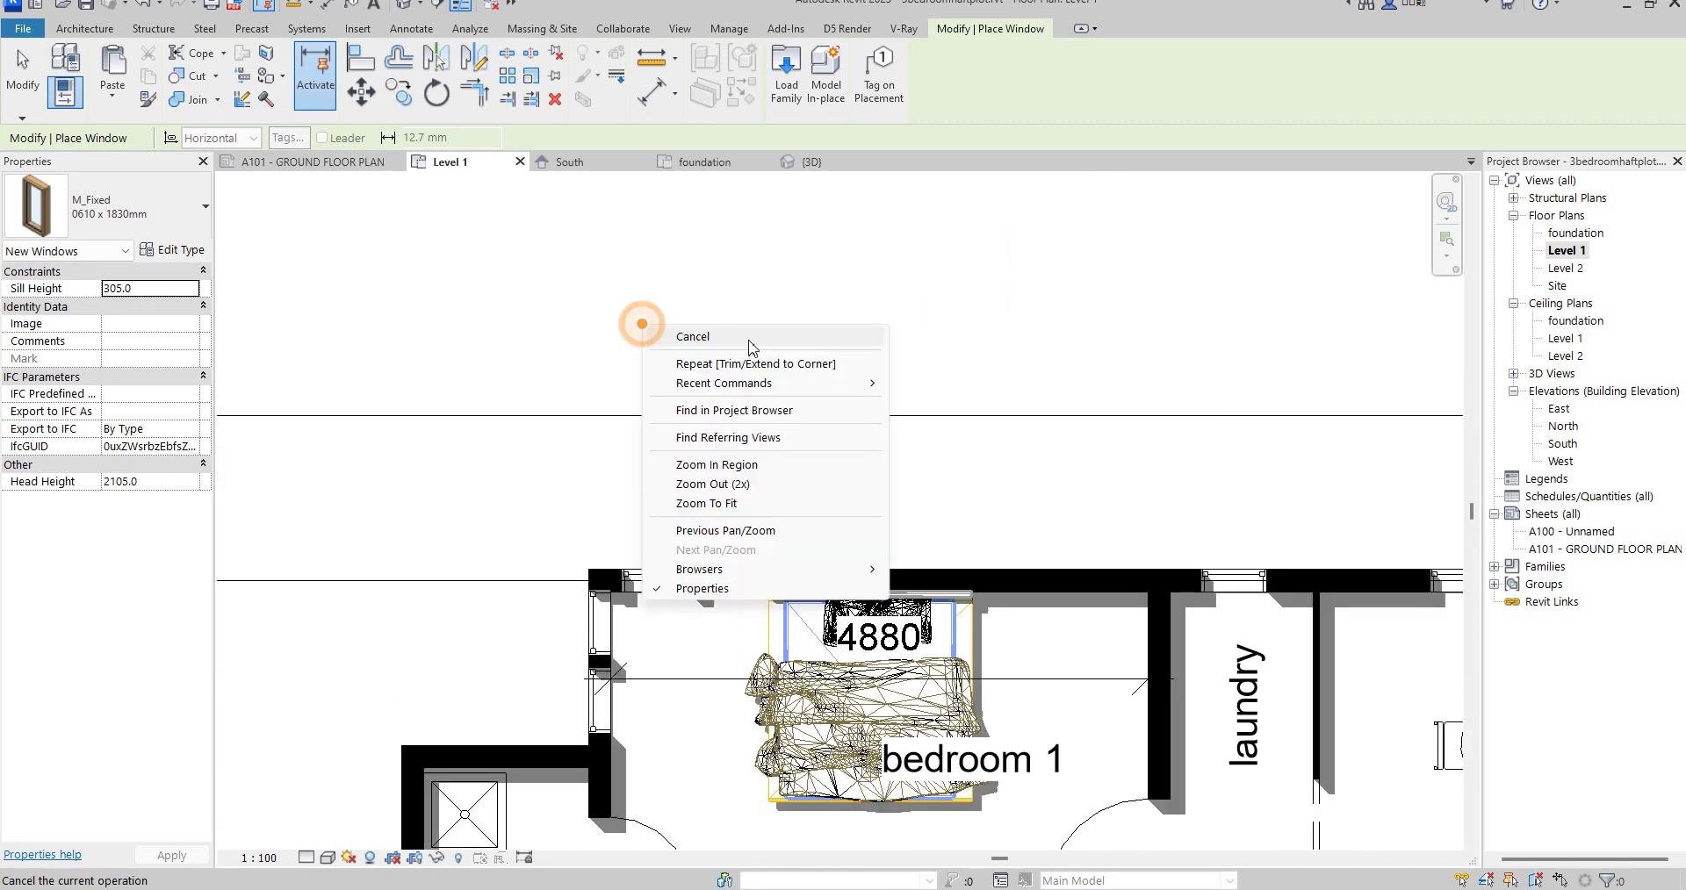
{"action": "left_click", "coordinate": [748, 339]}
{"action": "right_click", "coordinate": [600, 319]}
{"action": "left_click", "coordinate": [646, 334]}
{"action": "left_click_drag", "start_coordinate": [609, 370], "coordinate": [978, 571]}
{"action": "left_click", "coordinate": [877, 314]}
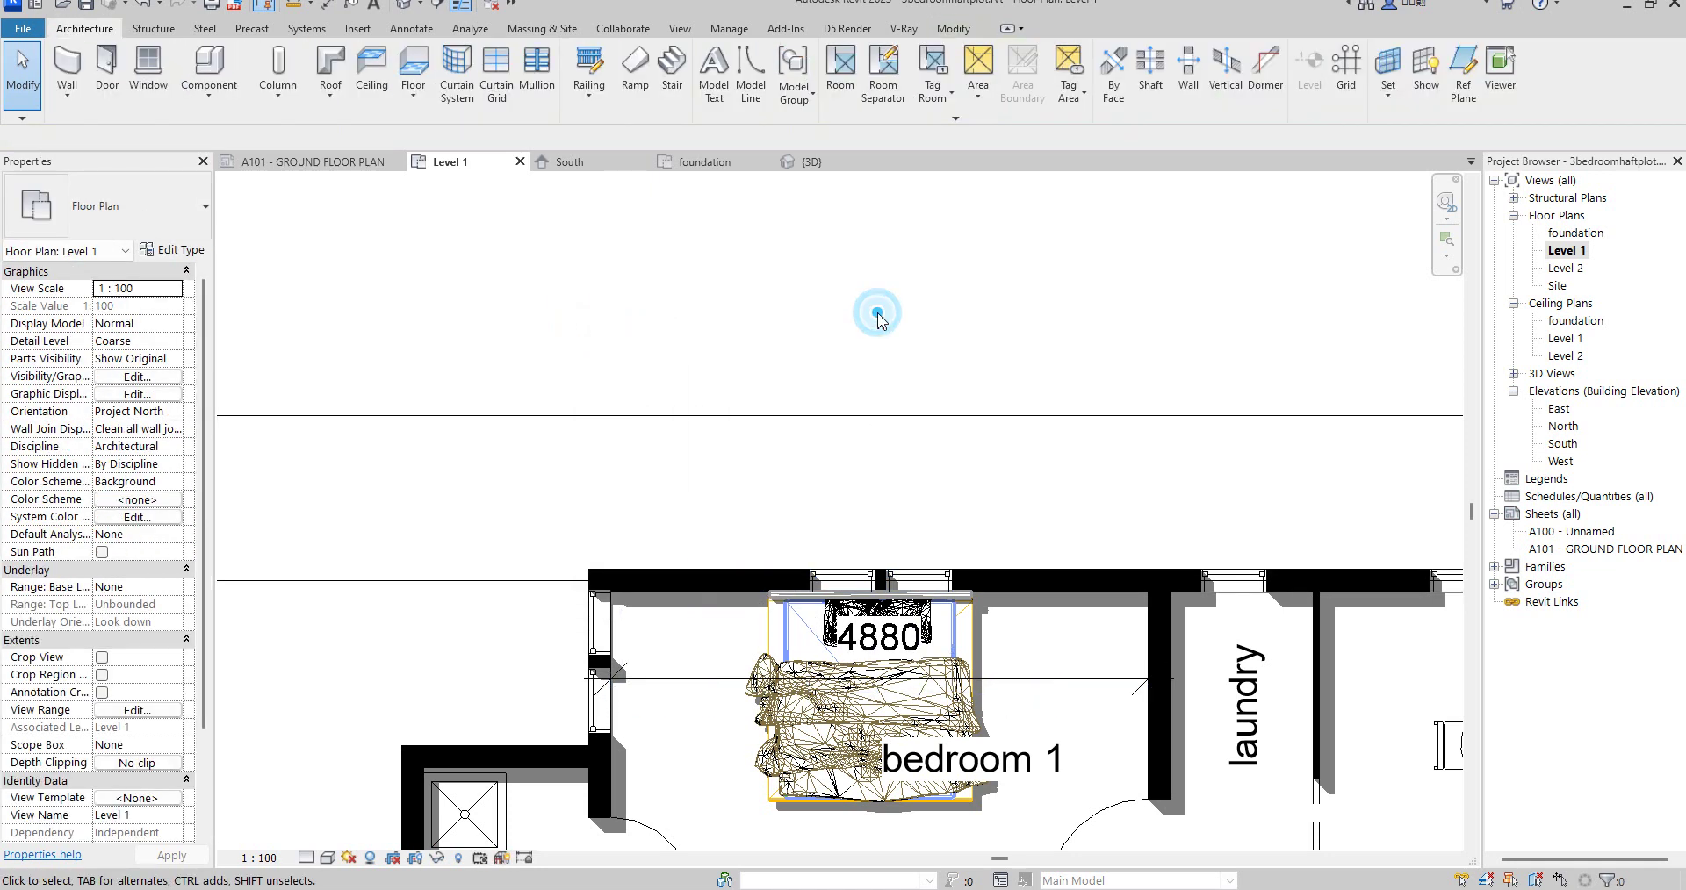
Step: Open the 3D view and orbit the house to examine the windows in its exterior walls
{"action": "scroll", "coordinate": [877, 314], "scroll_direction": "down", "scroll_amount": 6}
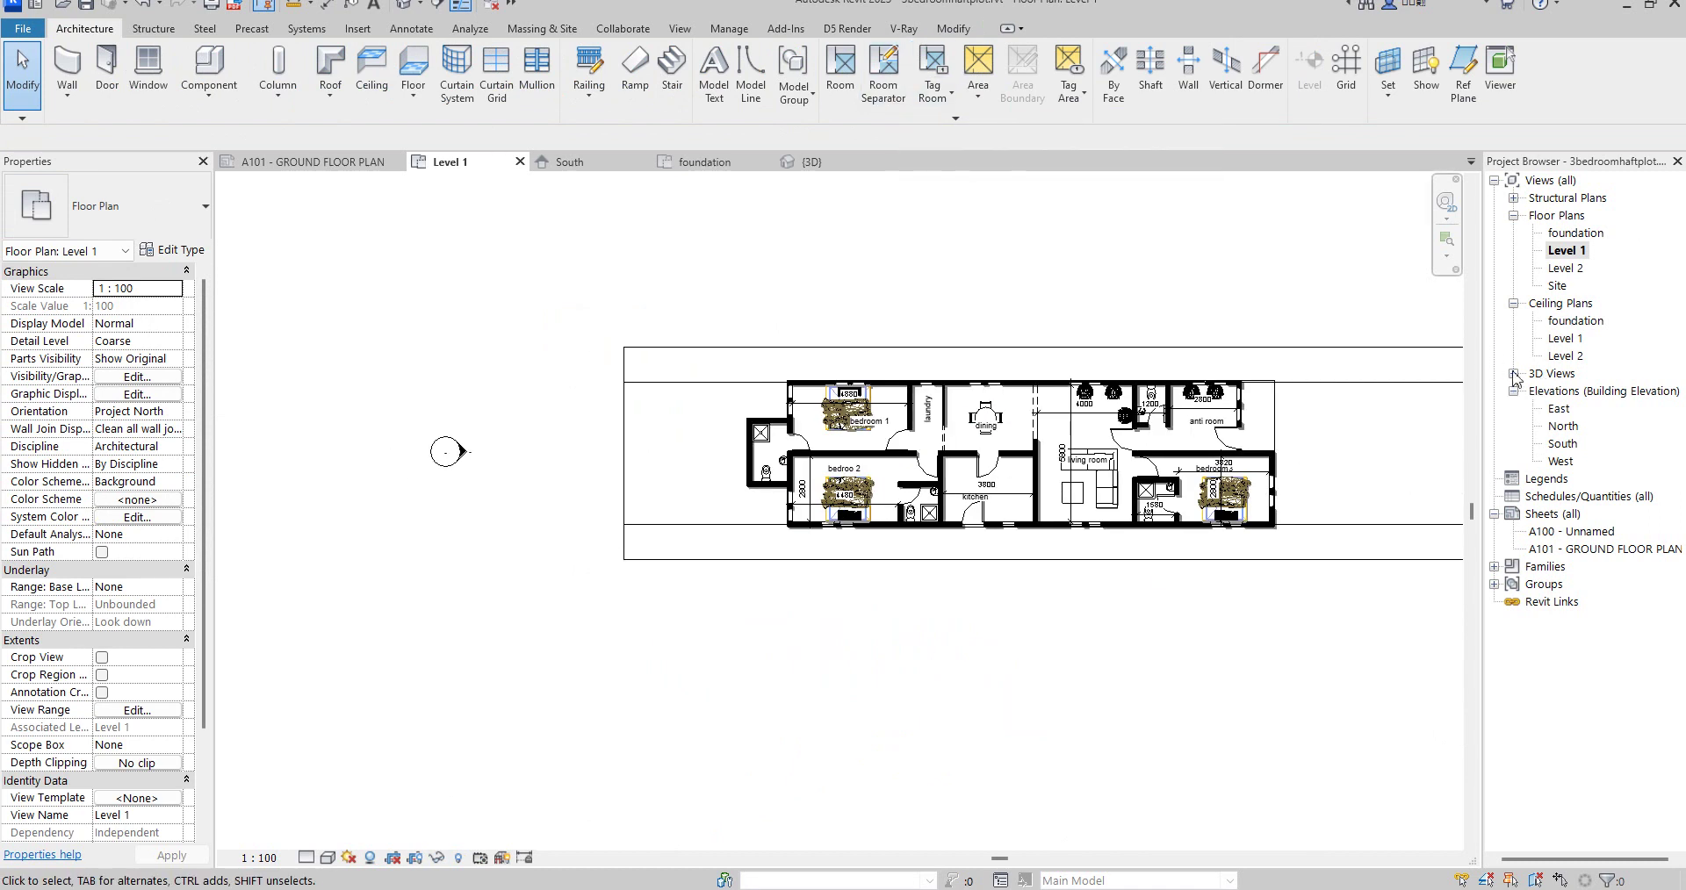
{"action": "left_click", "coordinate": [1513, 373]}
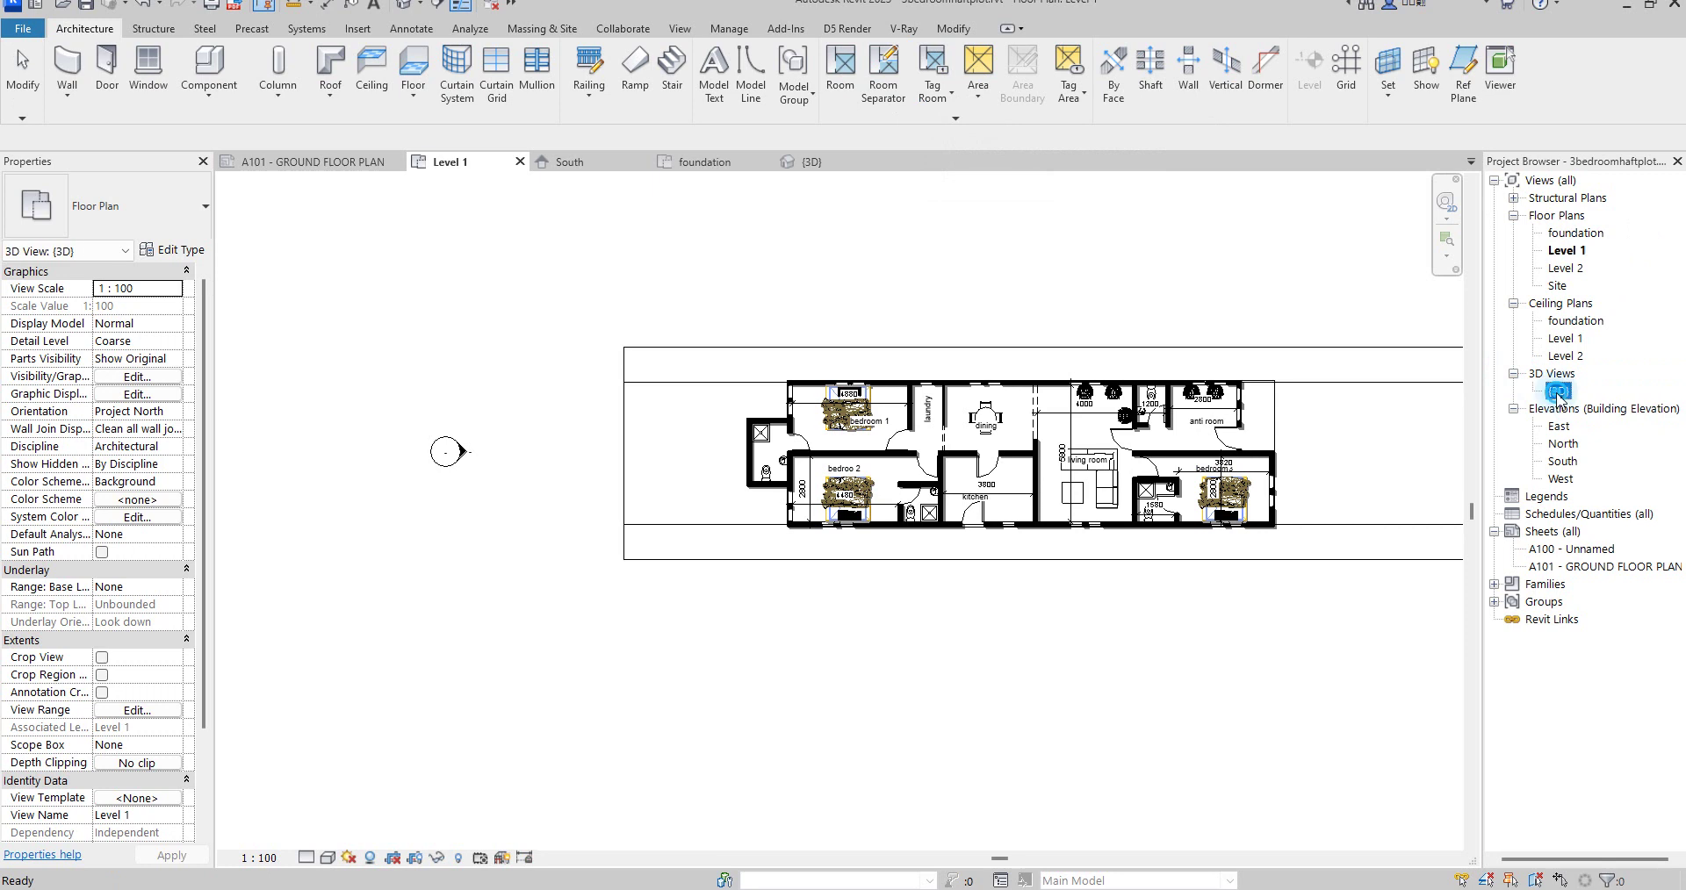
{"action": "double_click", "coordinate": [1559, 392]}
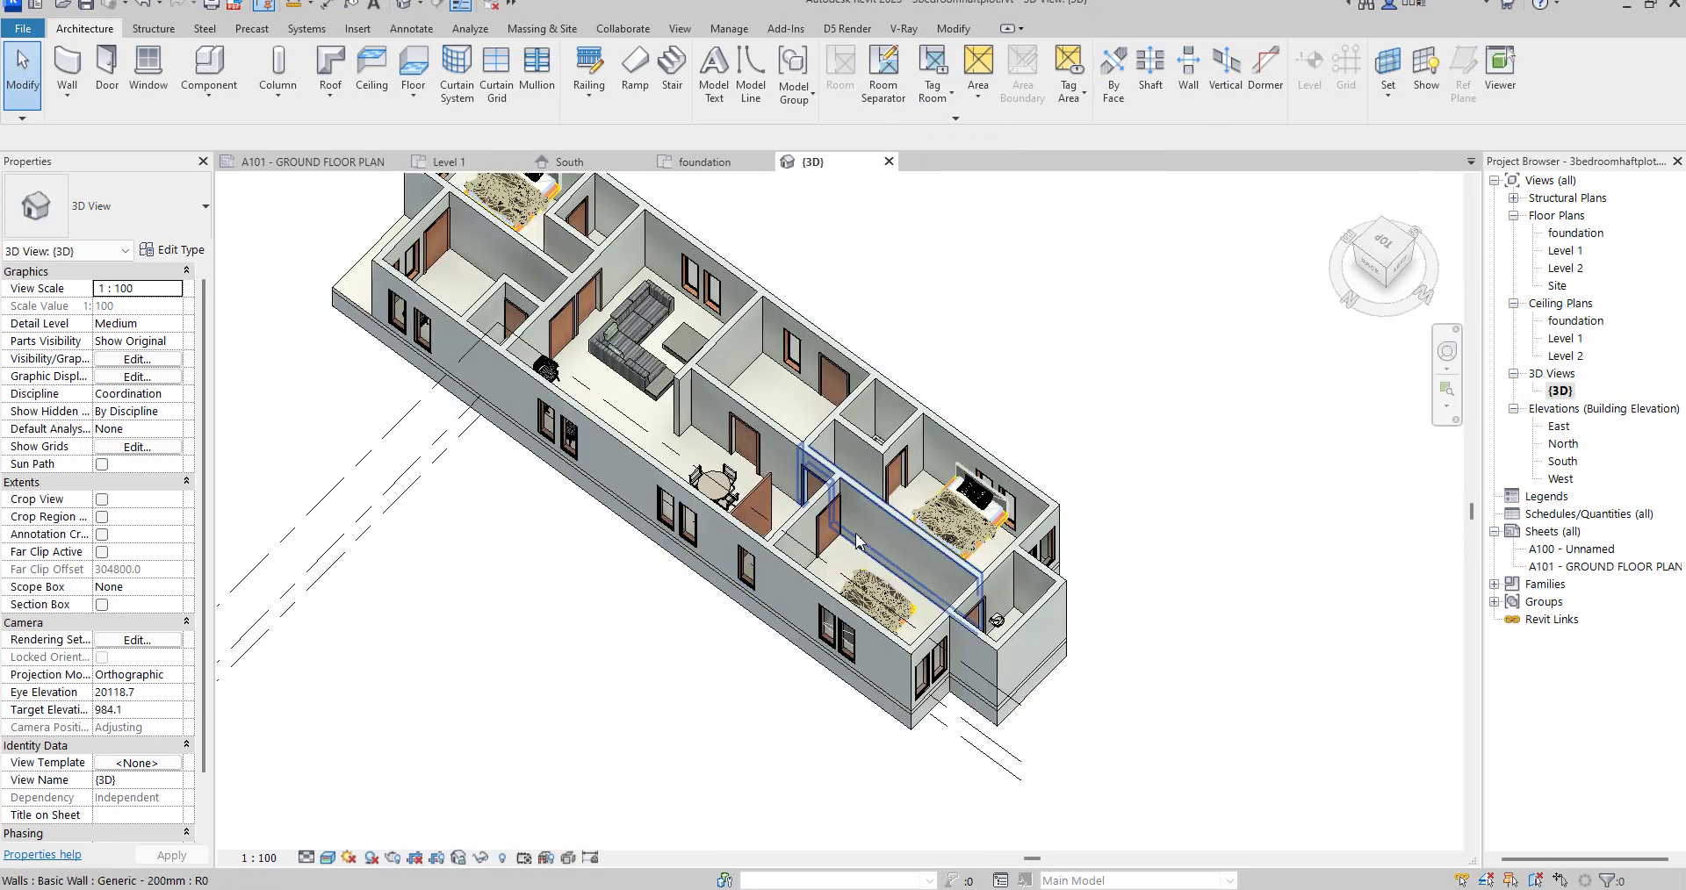
{"action": "left_click", "coordinate": [1385, 279]}
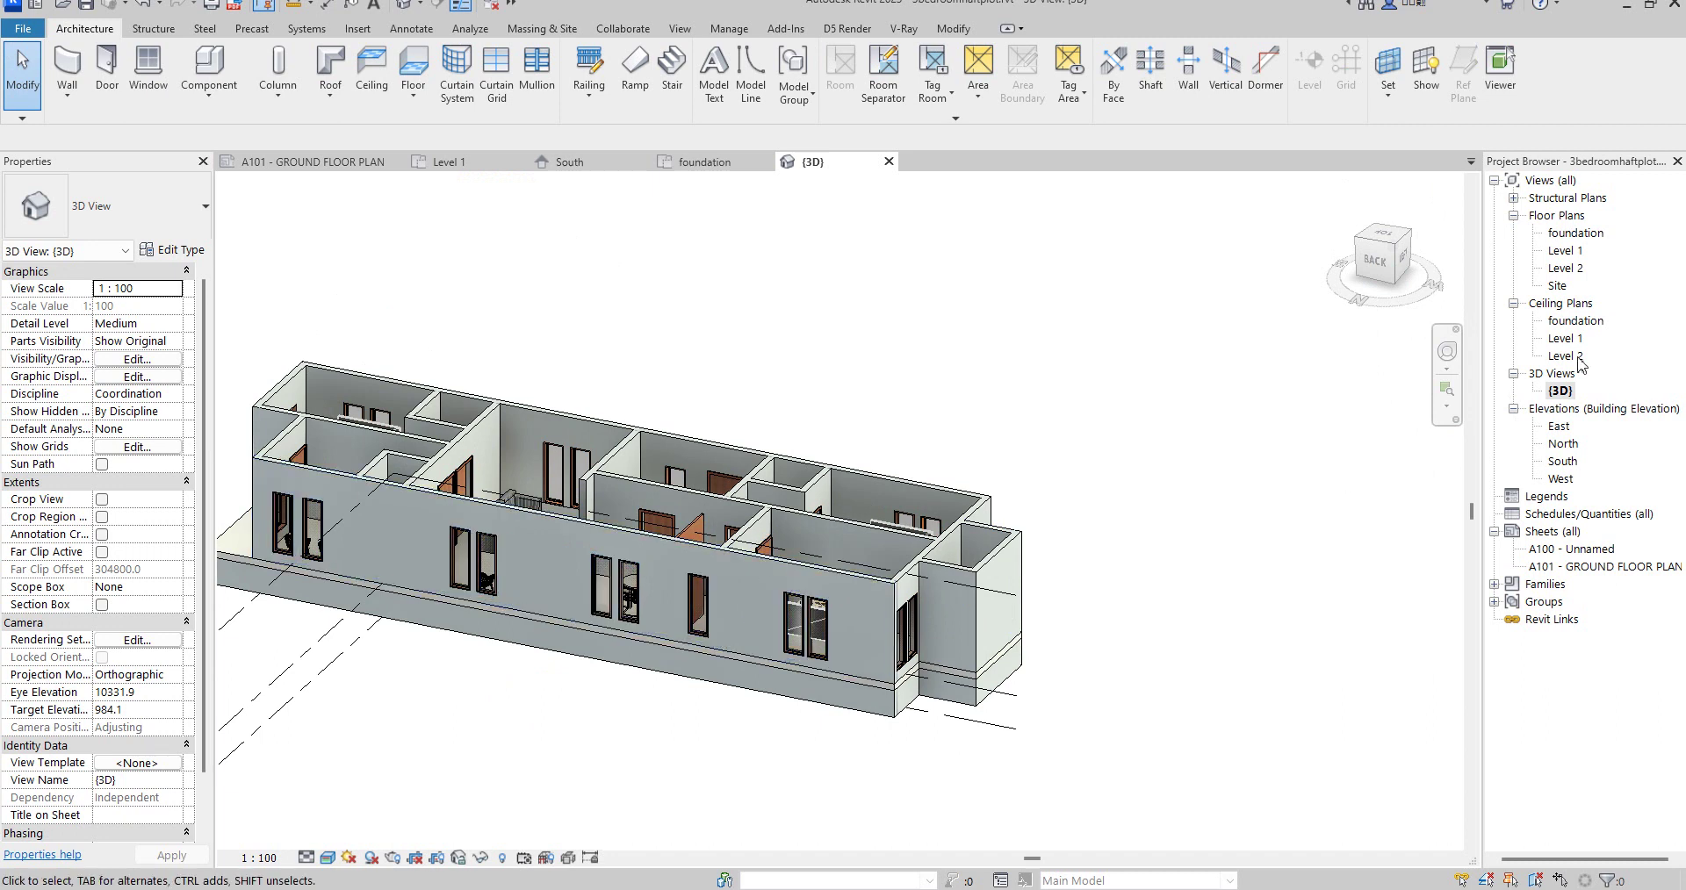
Step: Return to the Level 1 floor plan and set up new M_Fixed 0610 x 0610mm windows with a head height of 2100 mm
{"action": "double_click", "coordinate": [1567, 251]}
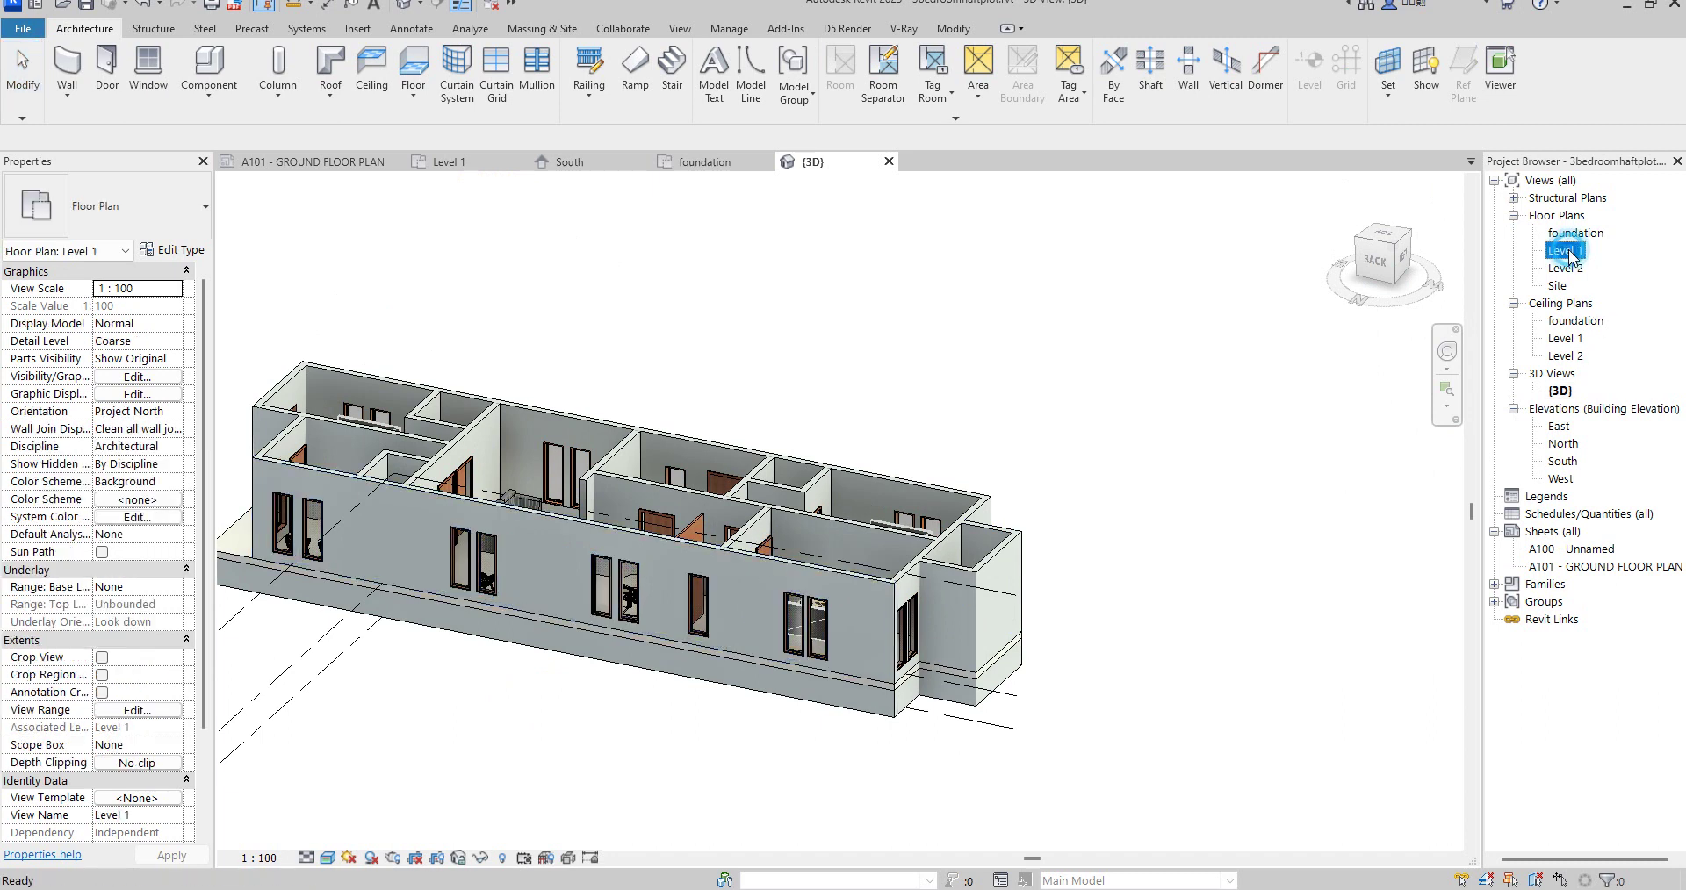
{"action": "left_click", "coordinate": [148, 74]}
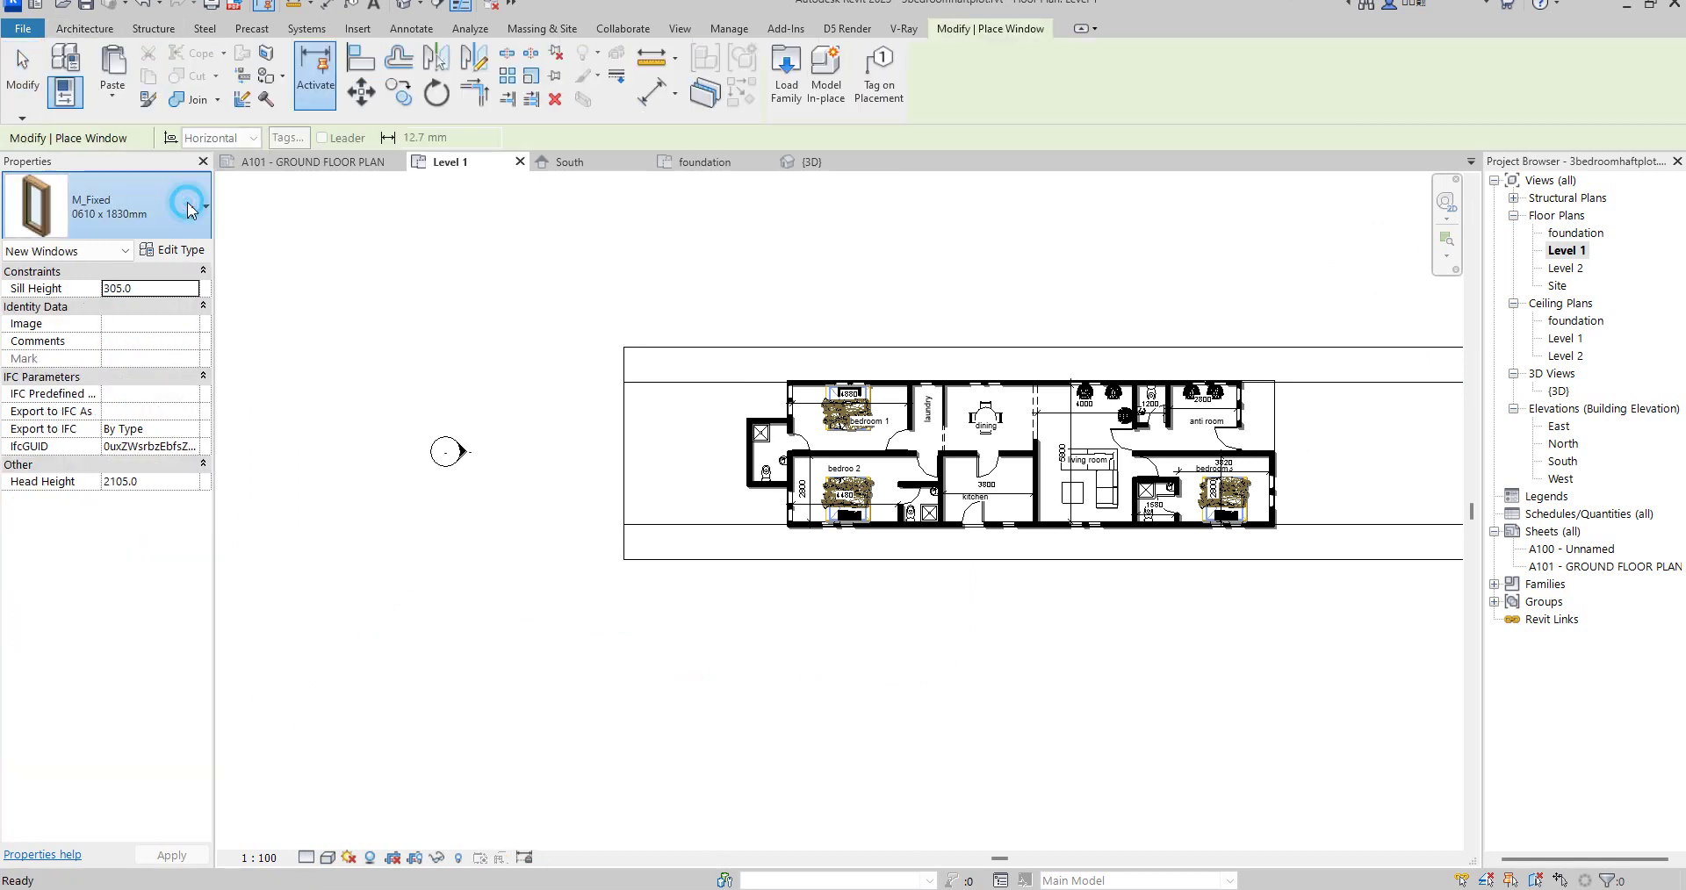
{"action": "left_click", "coordinate": [188, 207]}
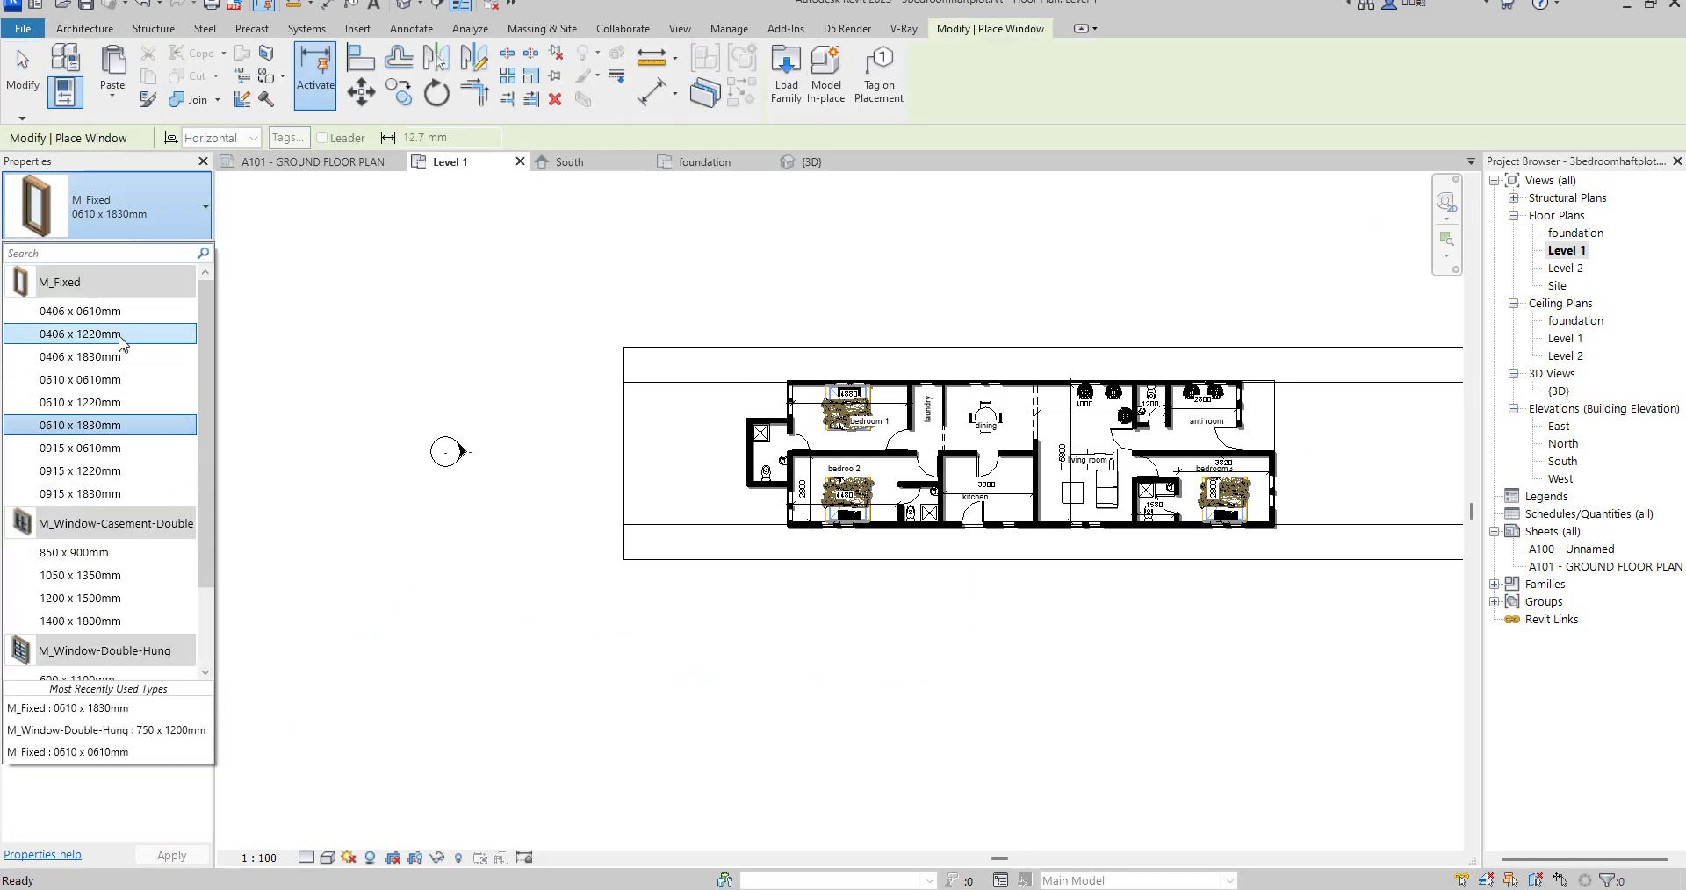
{"action": "left_click", "coordinate": [104, 382]}
{"action": "left_click", "coordinate": [185, 252]}
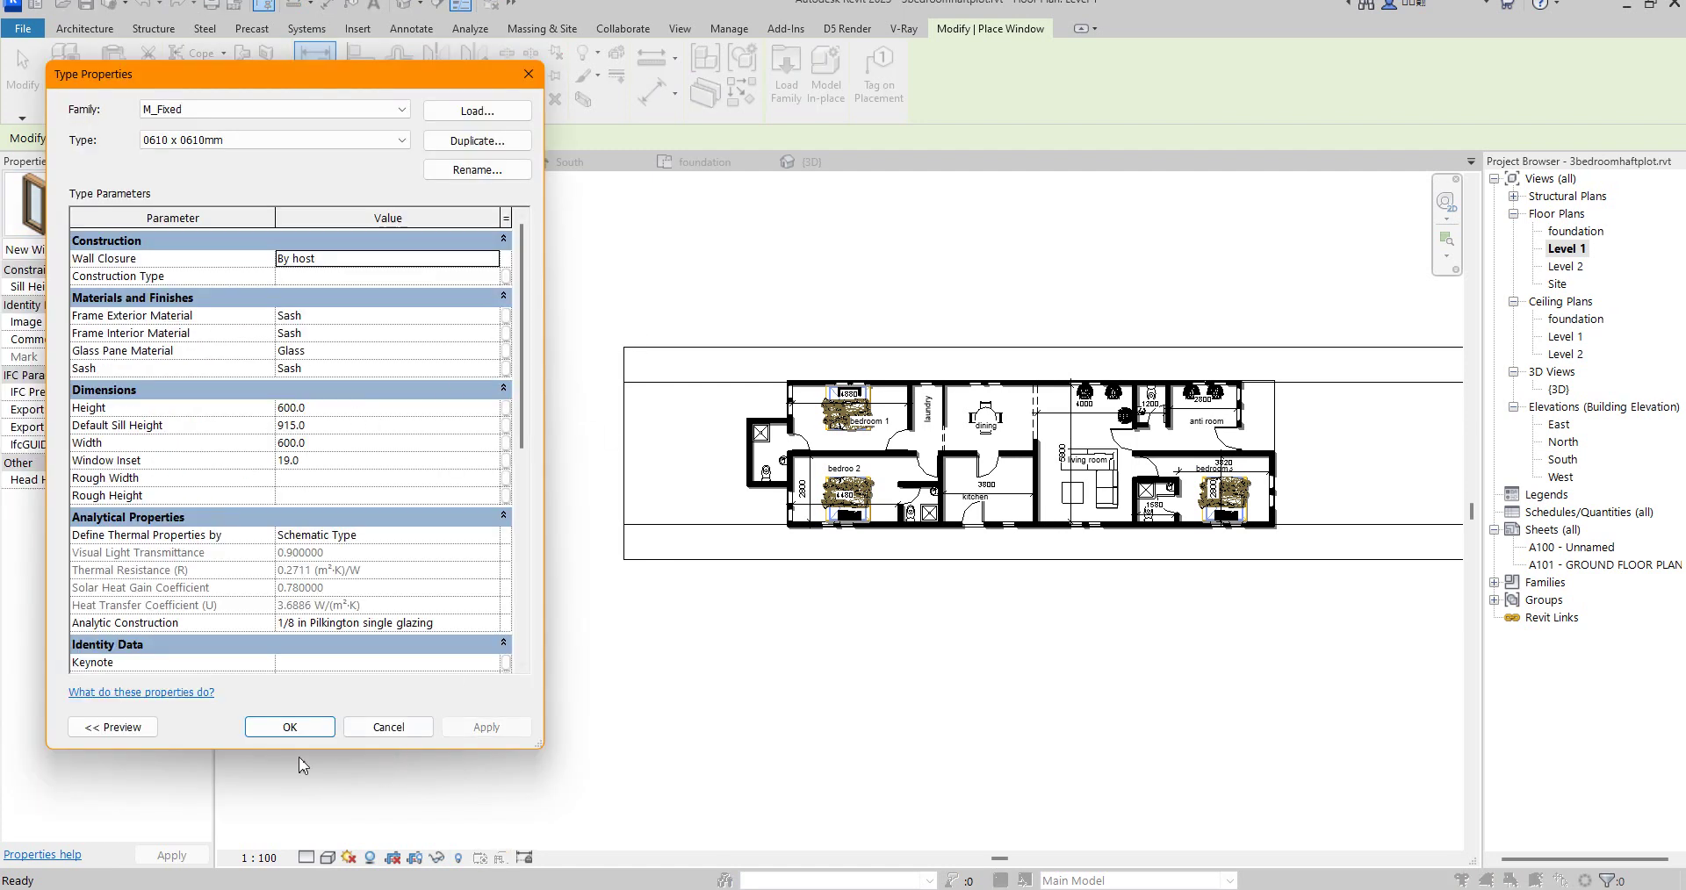
{"action": "left_click", "coordinate": [289, 727]}
{"action": "scroll", "coordinate": [946, 524], "scroll_direction": "up", "scroll_amount": 2}
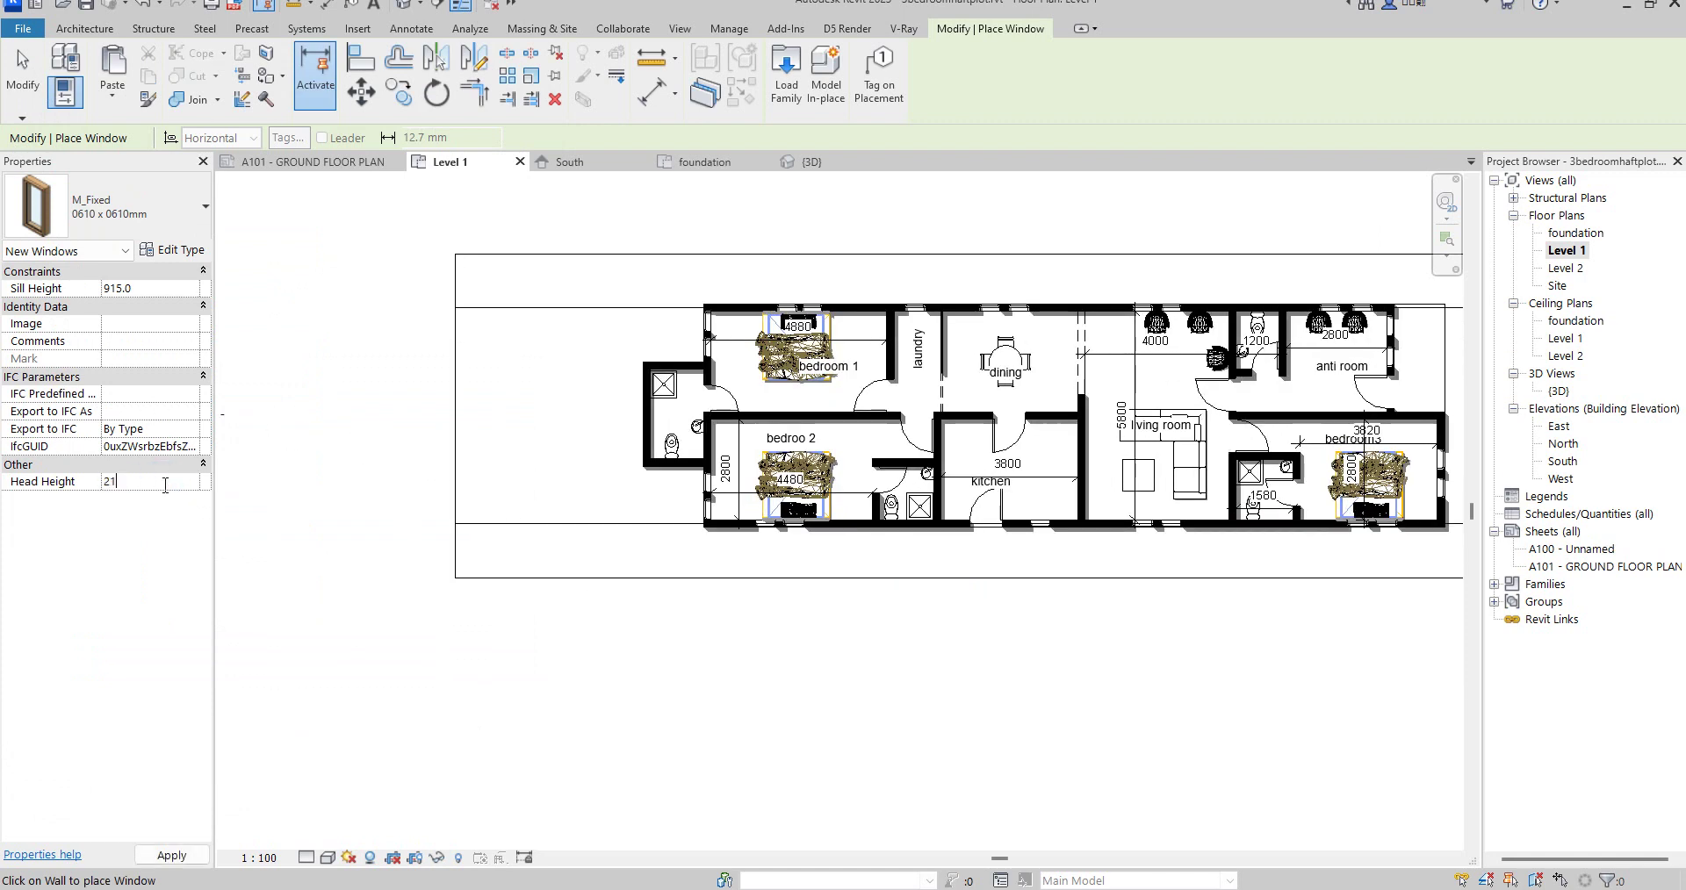
Step: Place one small window in the south wall of bedroom 1's bathroom and one in the north wall of the toilet beside the anti room
{"action": "scroll", "coordinate": [873, 570], "scroll_direction": "up", "scroll_amount": 2}
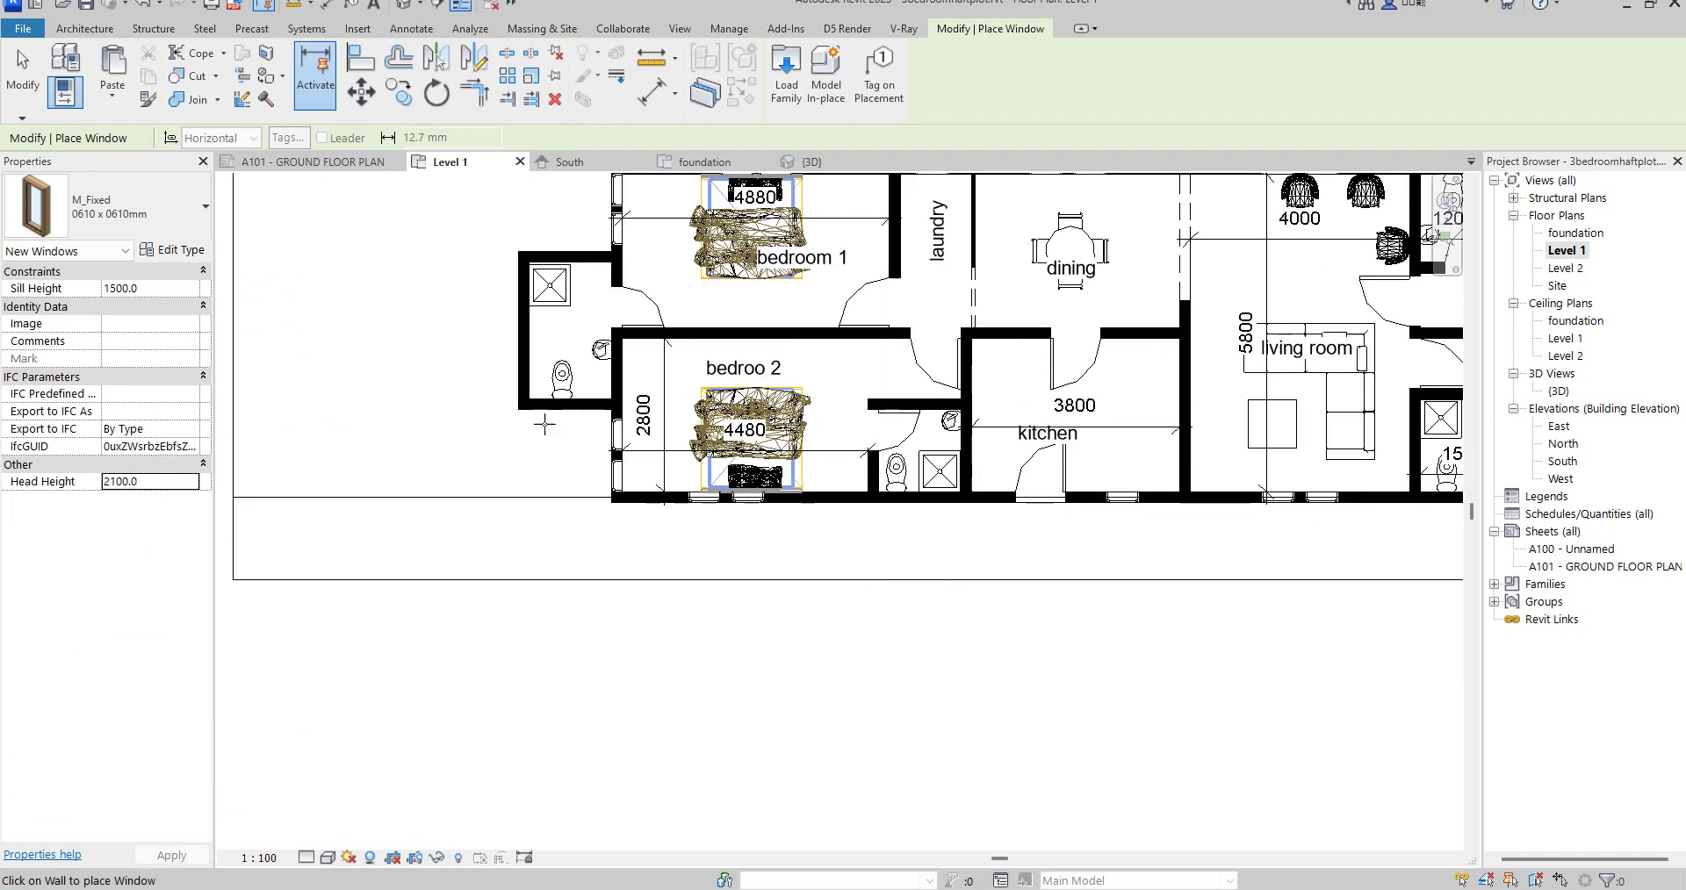
{"action": "scroll", "coordinate": [566, 408], "scroll_direction": "up", "scroll_amount": 2}
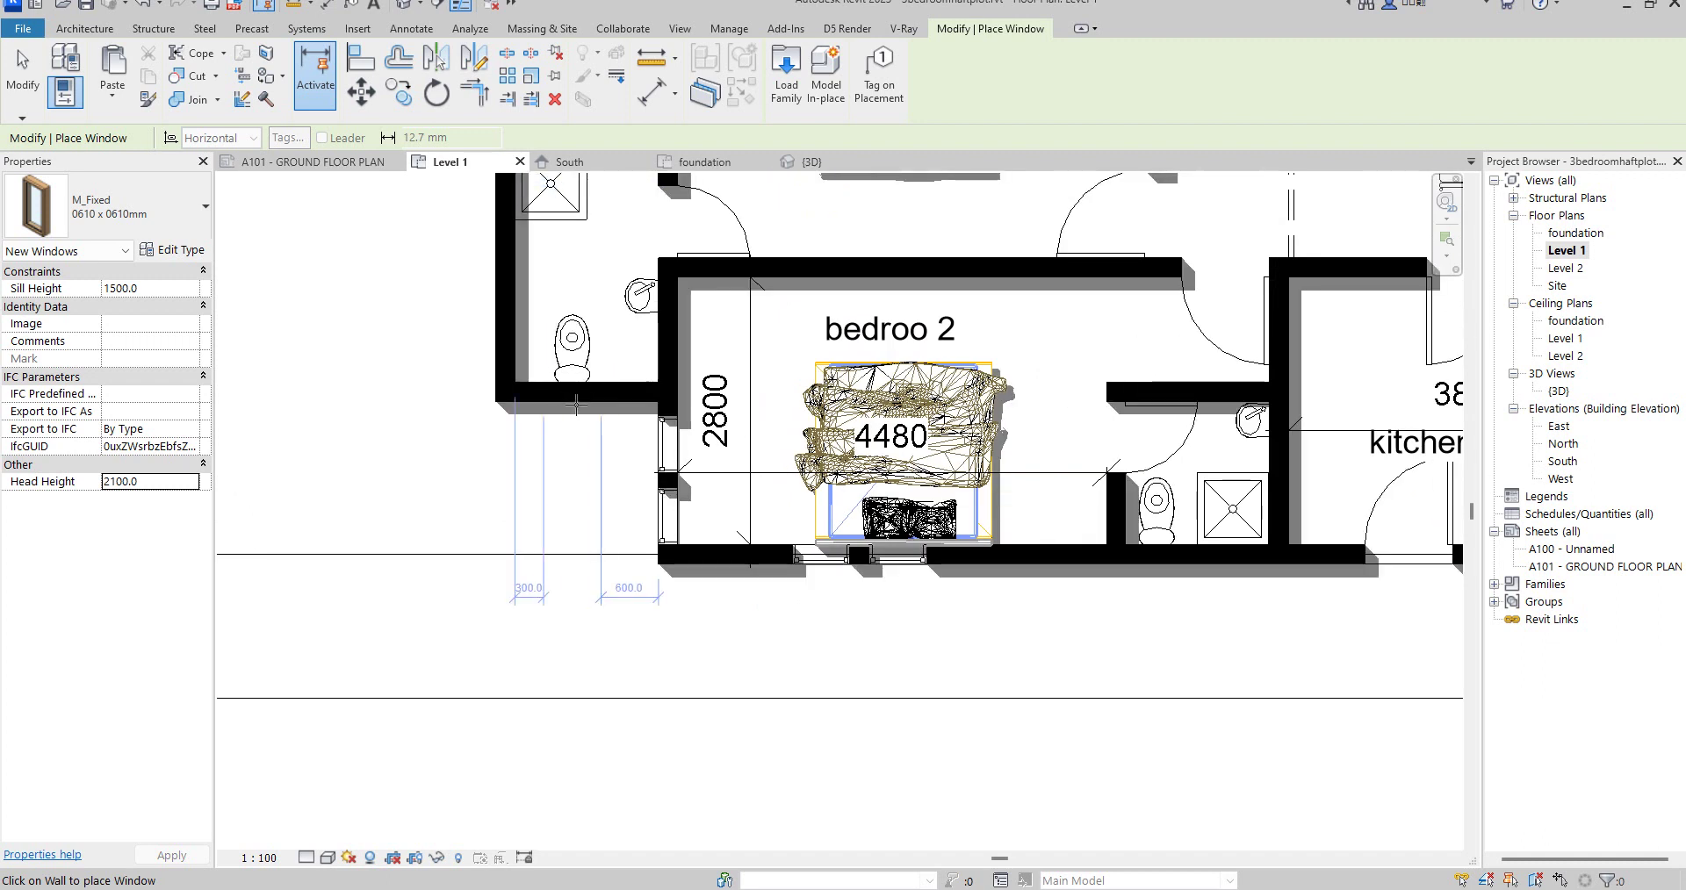
{"action": "scroll", "coordinate": [378, 571], "scroll_direction": "down", "scroll_amount": 4}
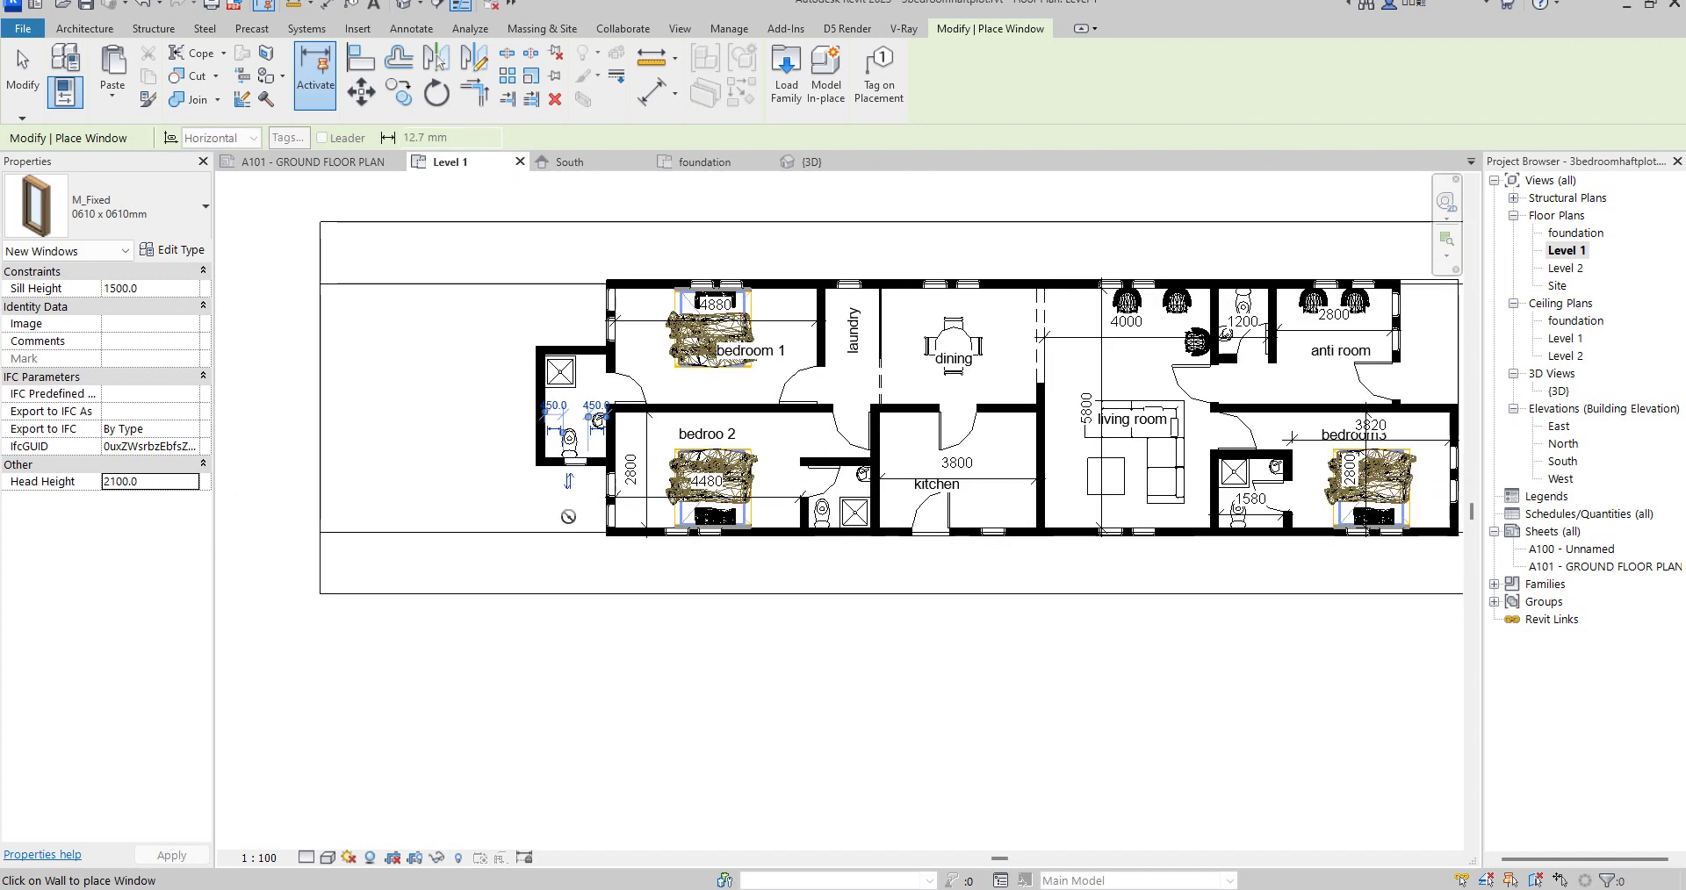
{"action": "scroll", "coordinate": [1168, 286], "scroll_direction": "up", "scroll_amount": 3}
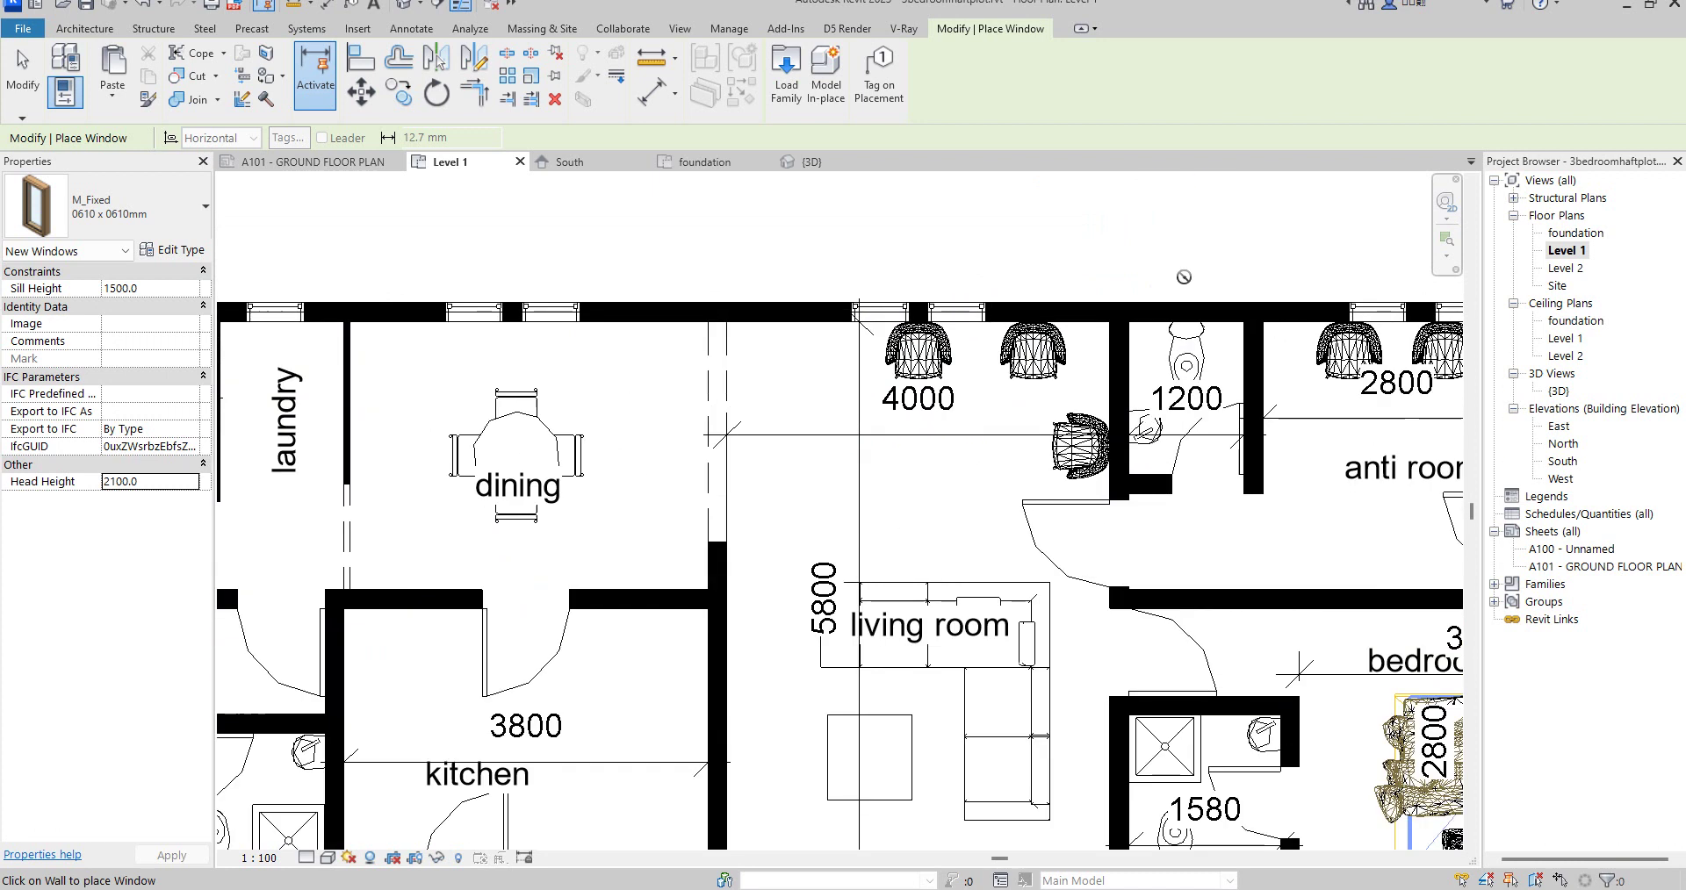
{"action": "left_click", "coordinate": [1185, 301]}
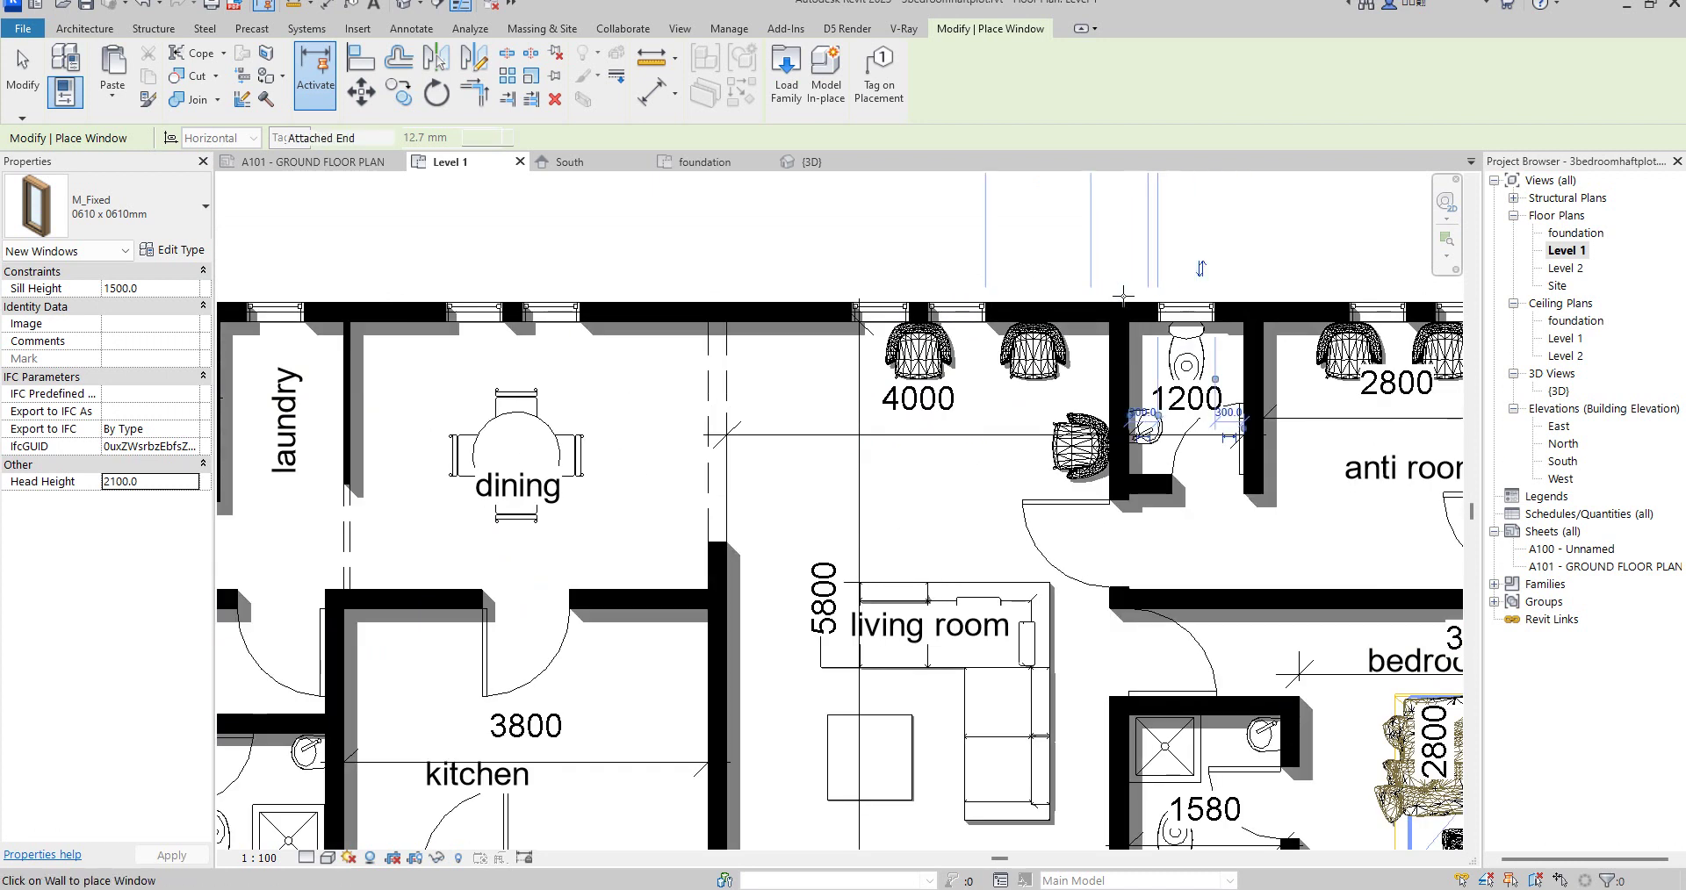
Step: Place one small window each in the south walls of the bedroom 3 and bedroom 2 bathrooms, and end window placement
{"action": "scroll", "coordinate": [1184, 300], "scroll_direction": "down", "scroll_amount": 4}
{"action": "scroll", "coordinate": [1133, 635], "scroll_direction": "up", "scroll_amount": 3}
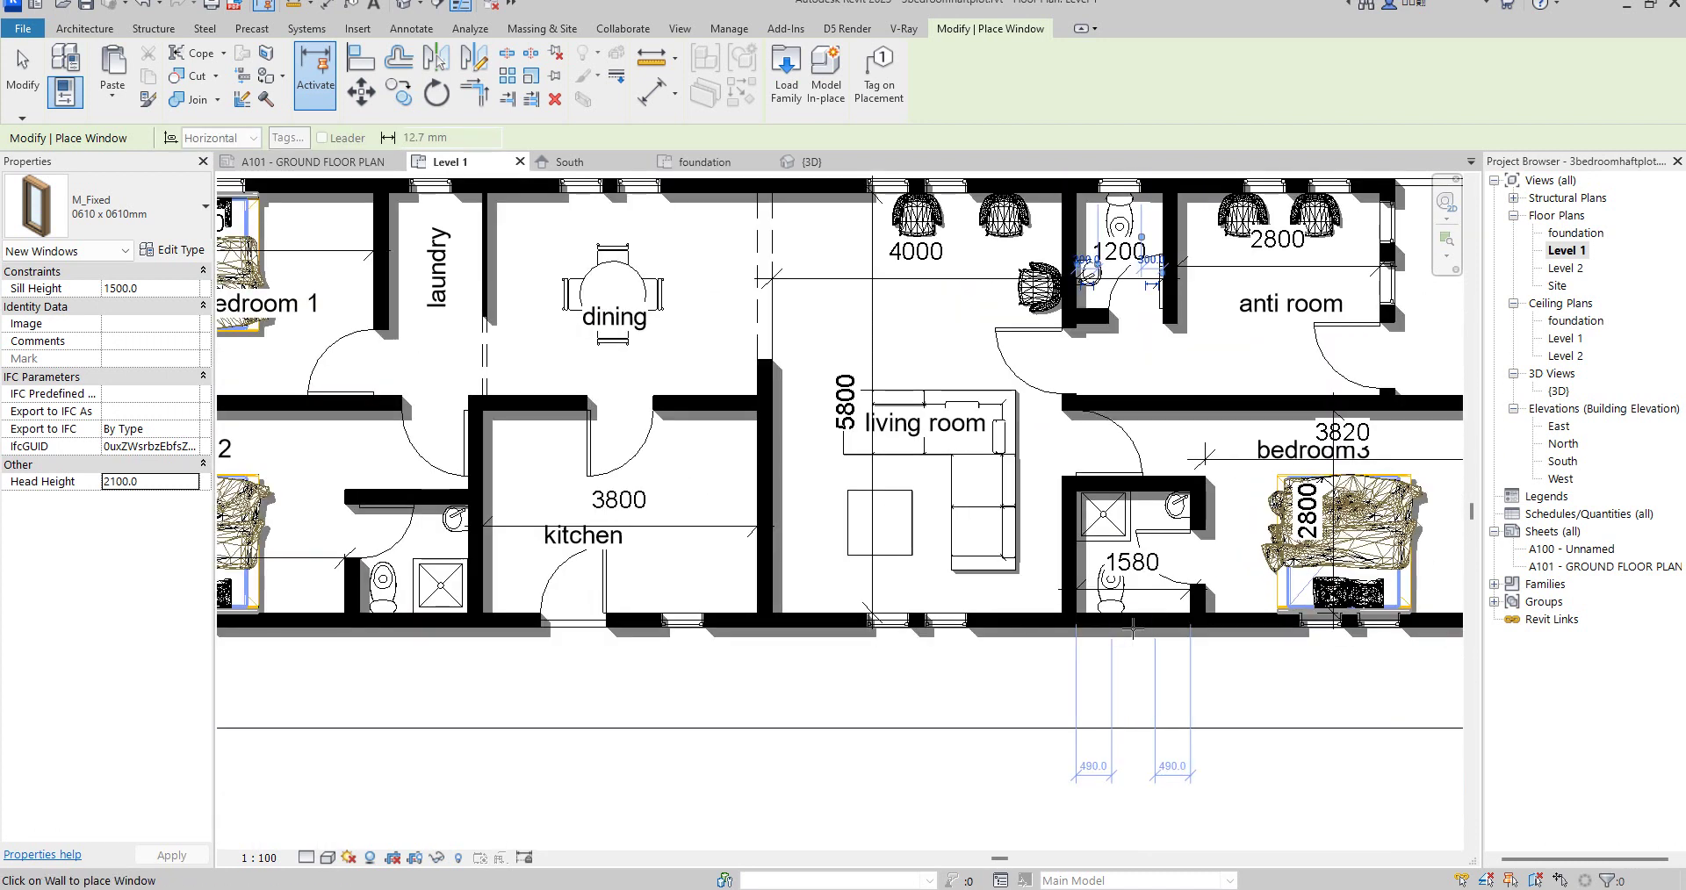
{"action": "left_click", "coordinate": [1130, 628]}
{"action": "scroll", "coordinate": [1130, 627], "scroll_direction": "down", "scroll_amount": 3}
{"action": "scroll", "coordinate": [718, 626], "scroll_direction": "up", "scroll_amount": 2}
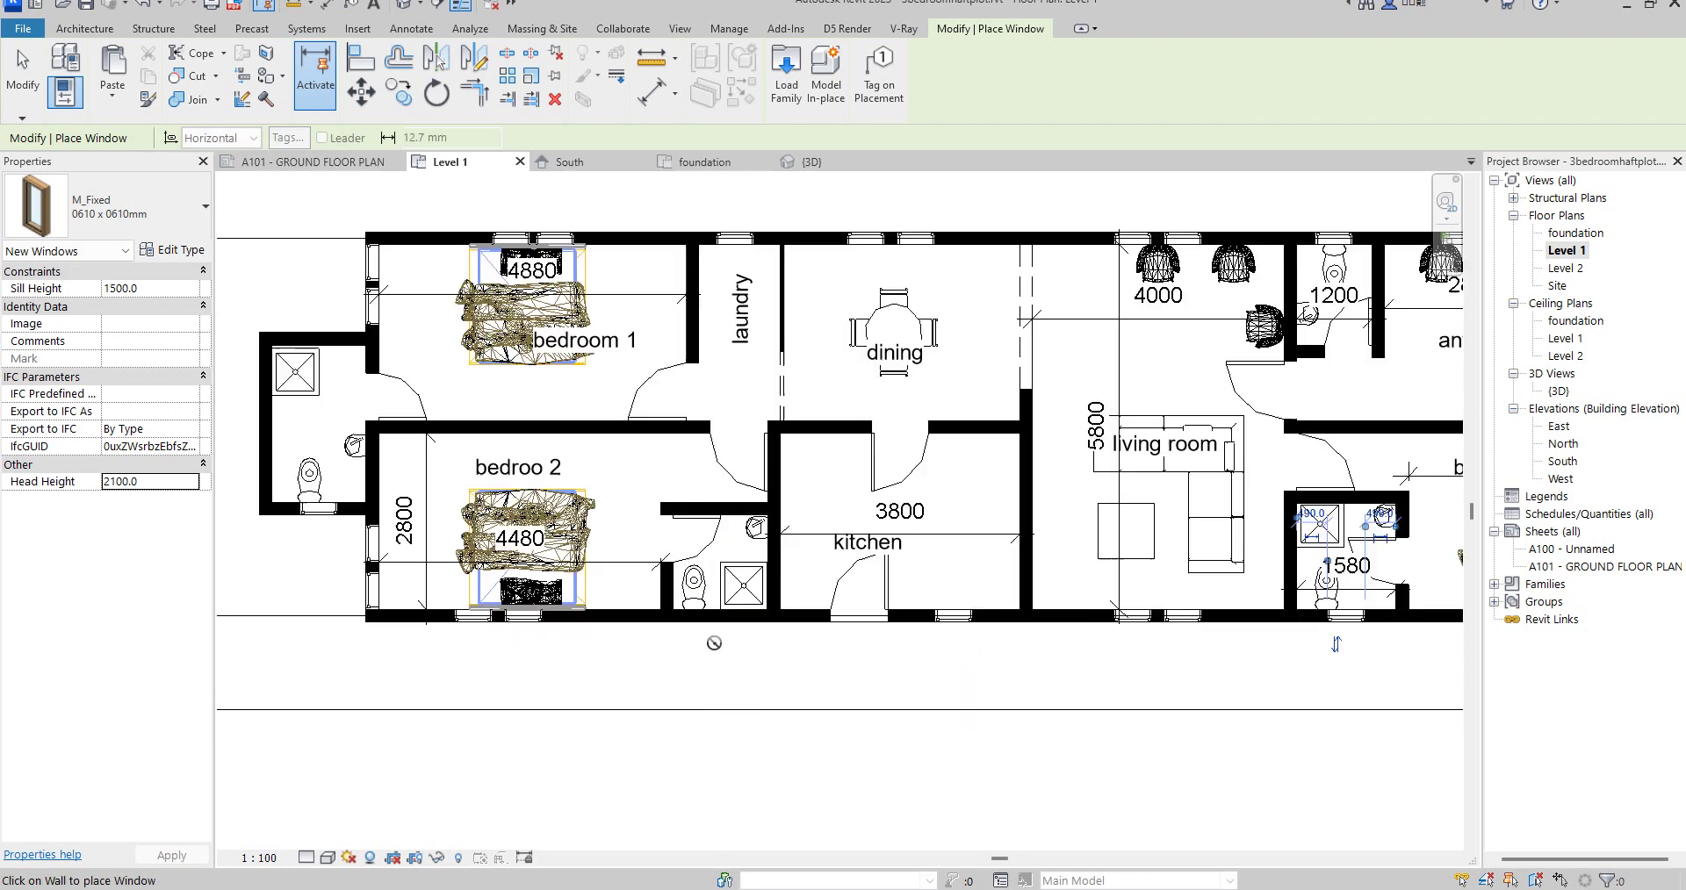
{"action": "left_click", "coordinate": [718, 624]}
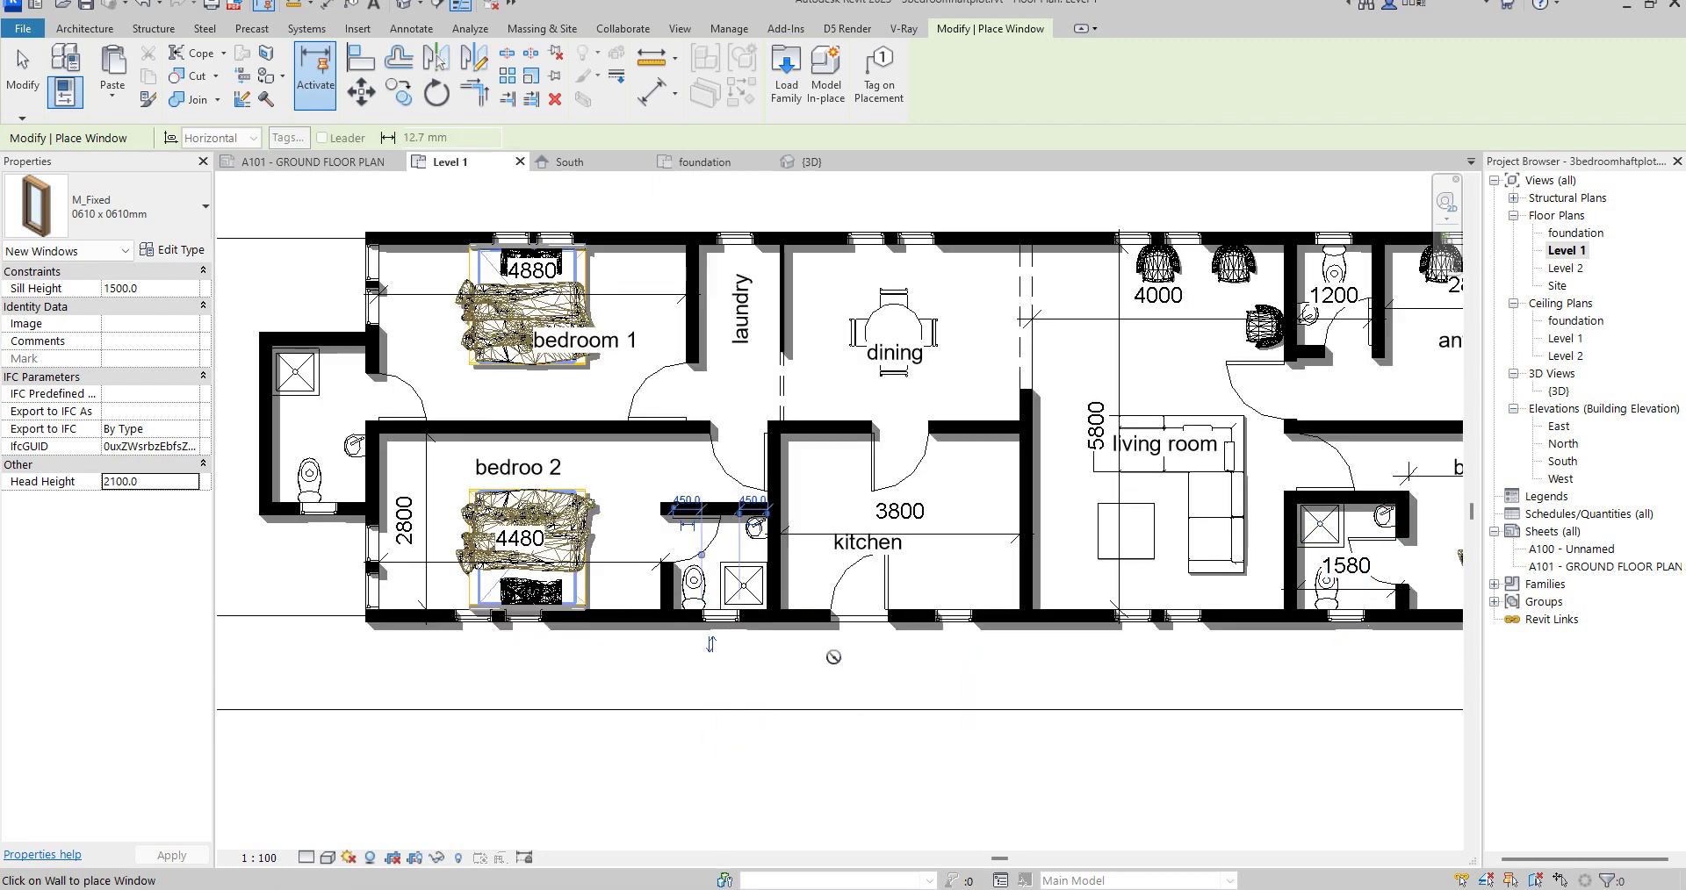
{"action": "scroll", "coordinate": [835, 537], "scroll_direction": "down", "scroll_amount": 3}
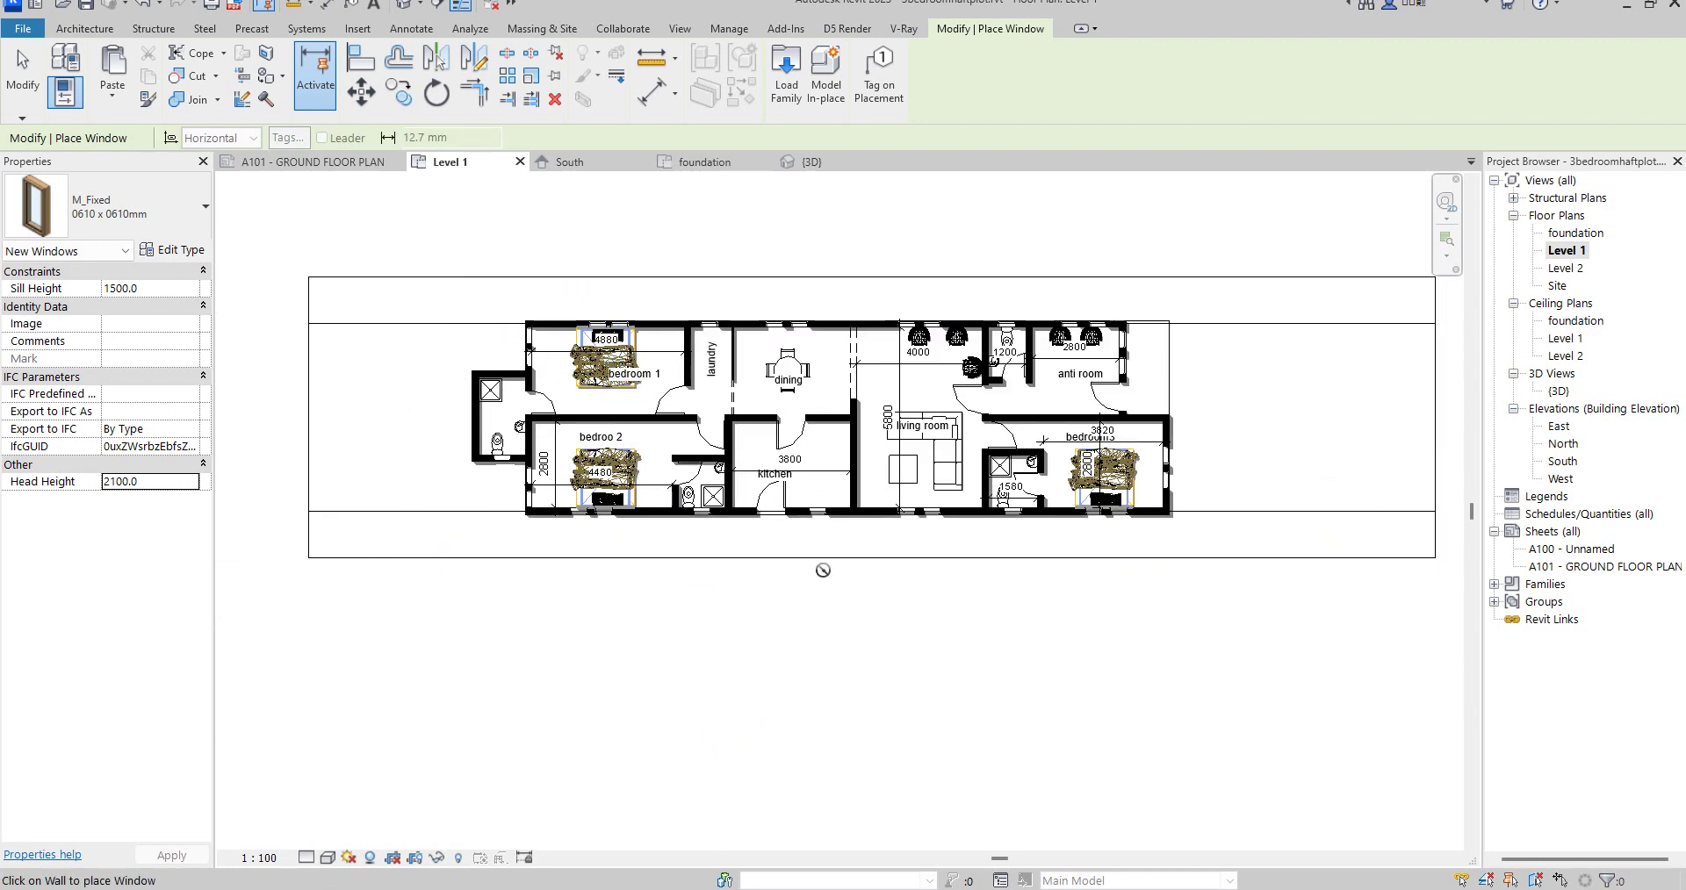
{"action": "right_click", "coordinate": [834, 625]}
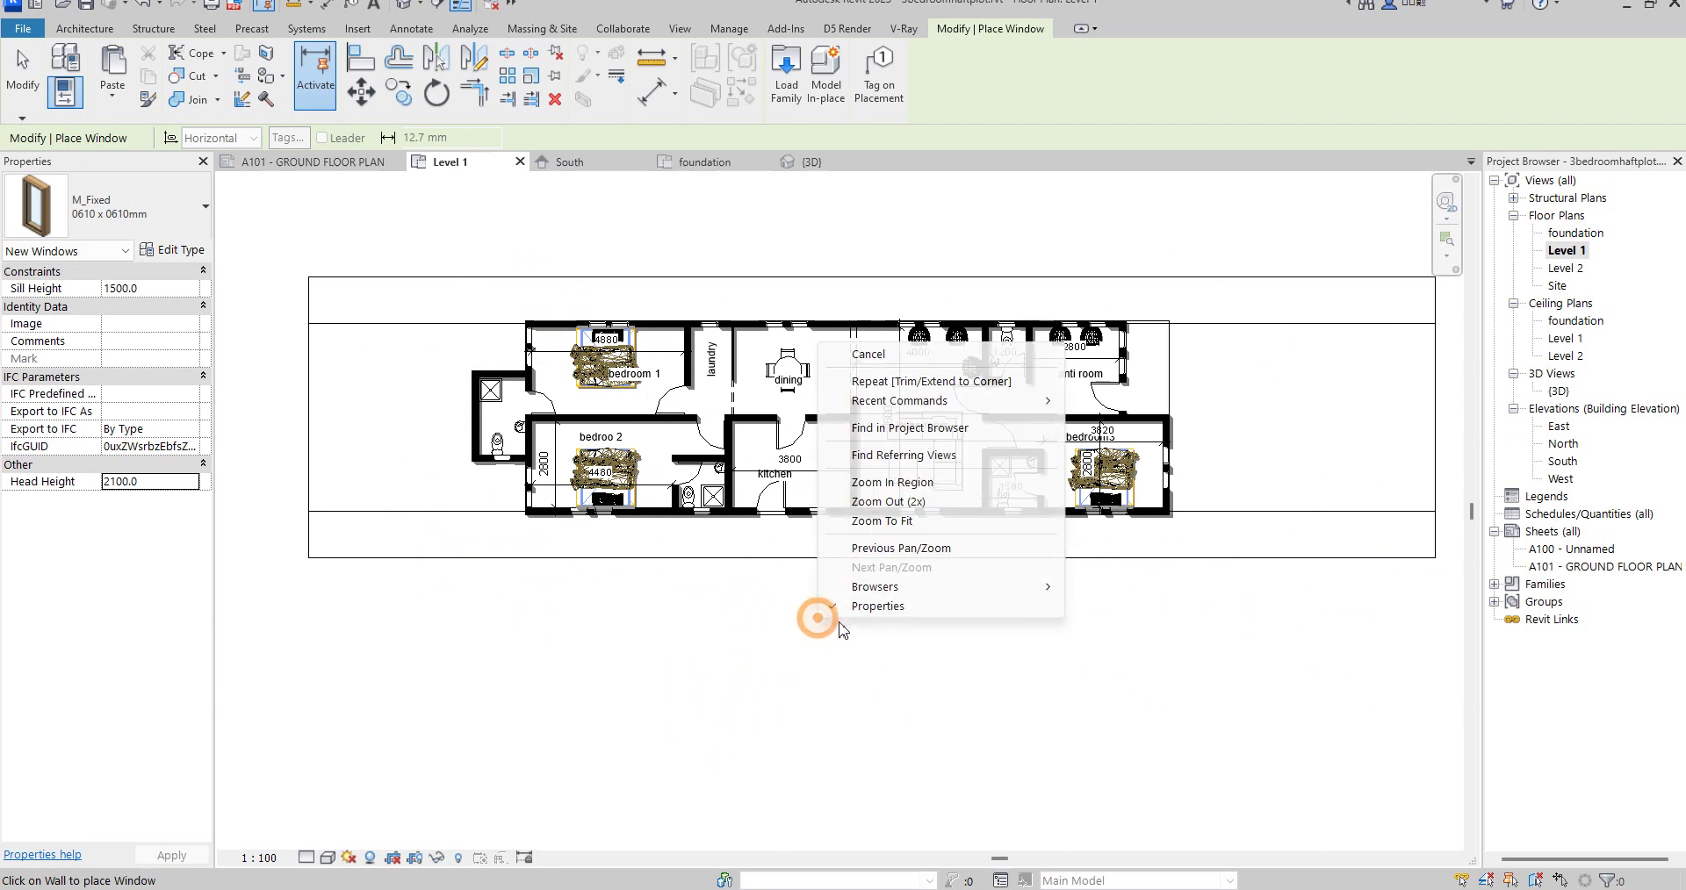
{"action": "left_click", "coordinate": [874, 354]}
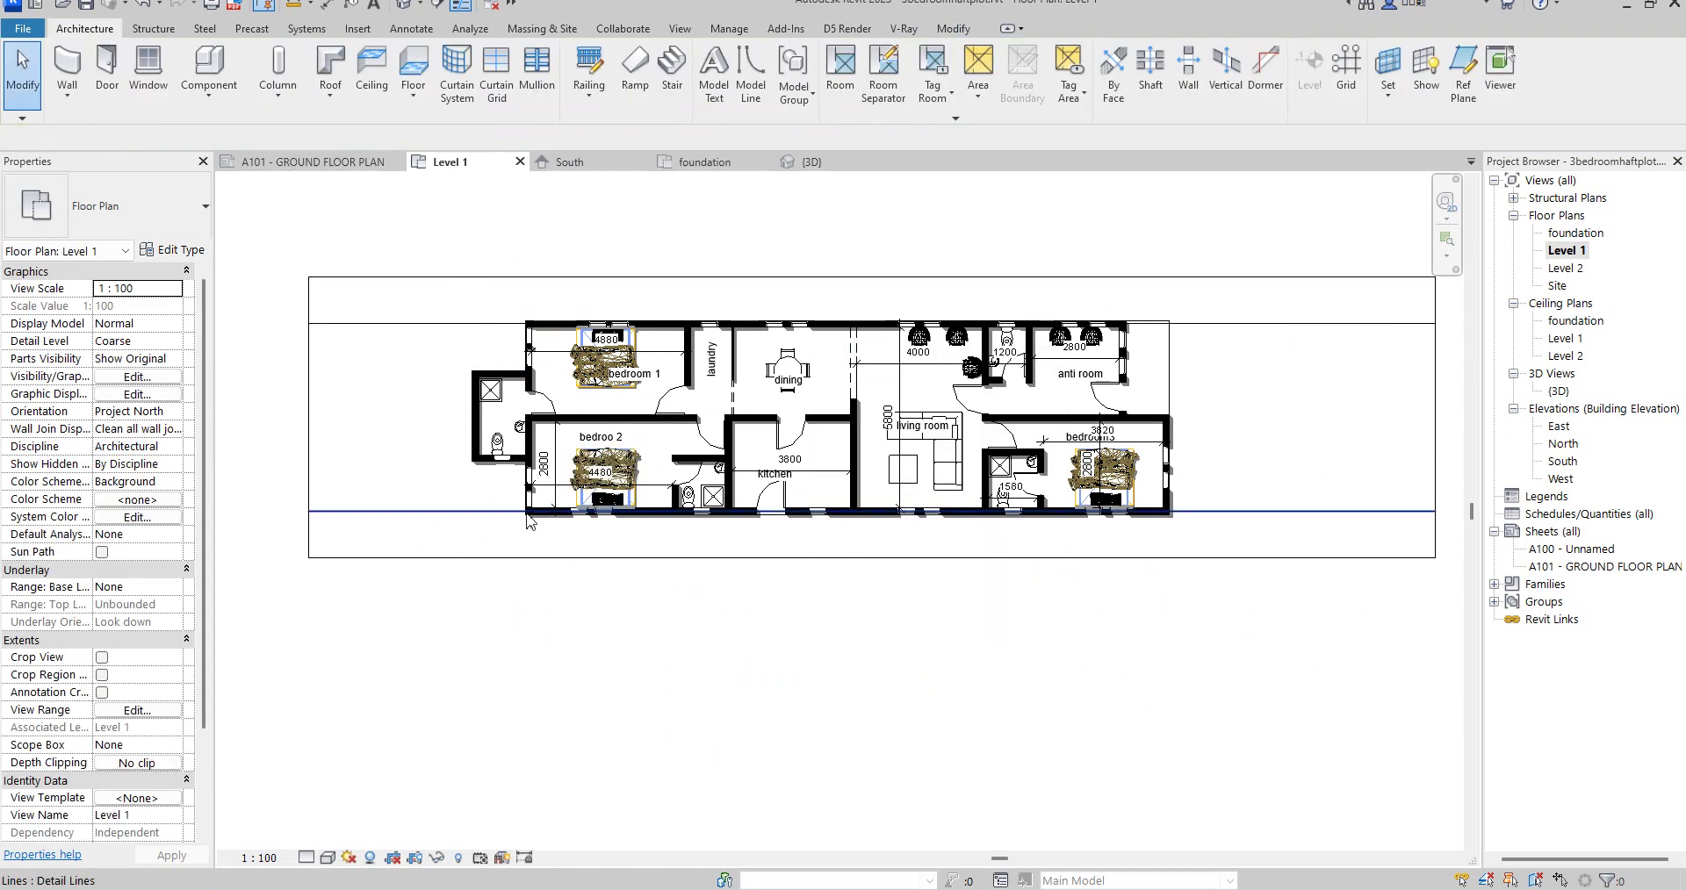
Step: Examine the Level 1 floor plan from bedroom 1 to bedroom 3, checking the rooms, doors and windows
{"action": "scroll", "coordinate": [553, 387], "scroll_direction": "up", "scroll_amount": 5}
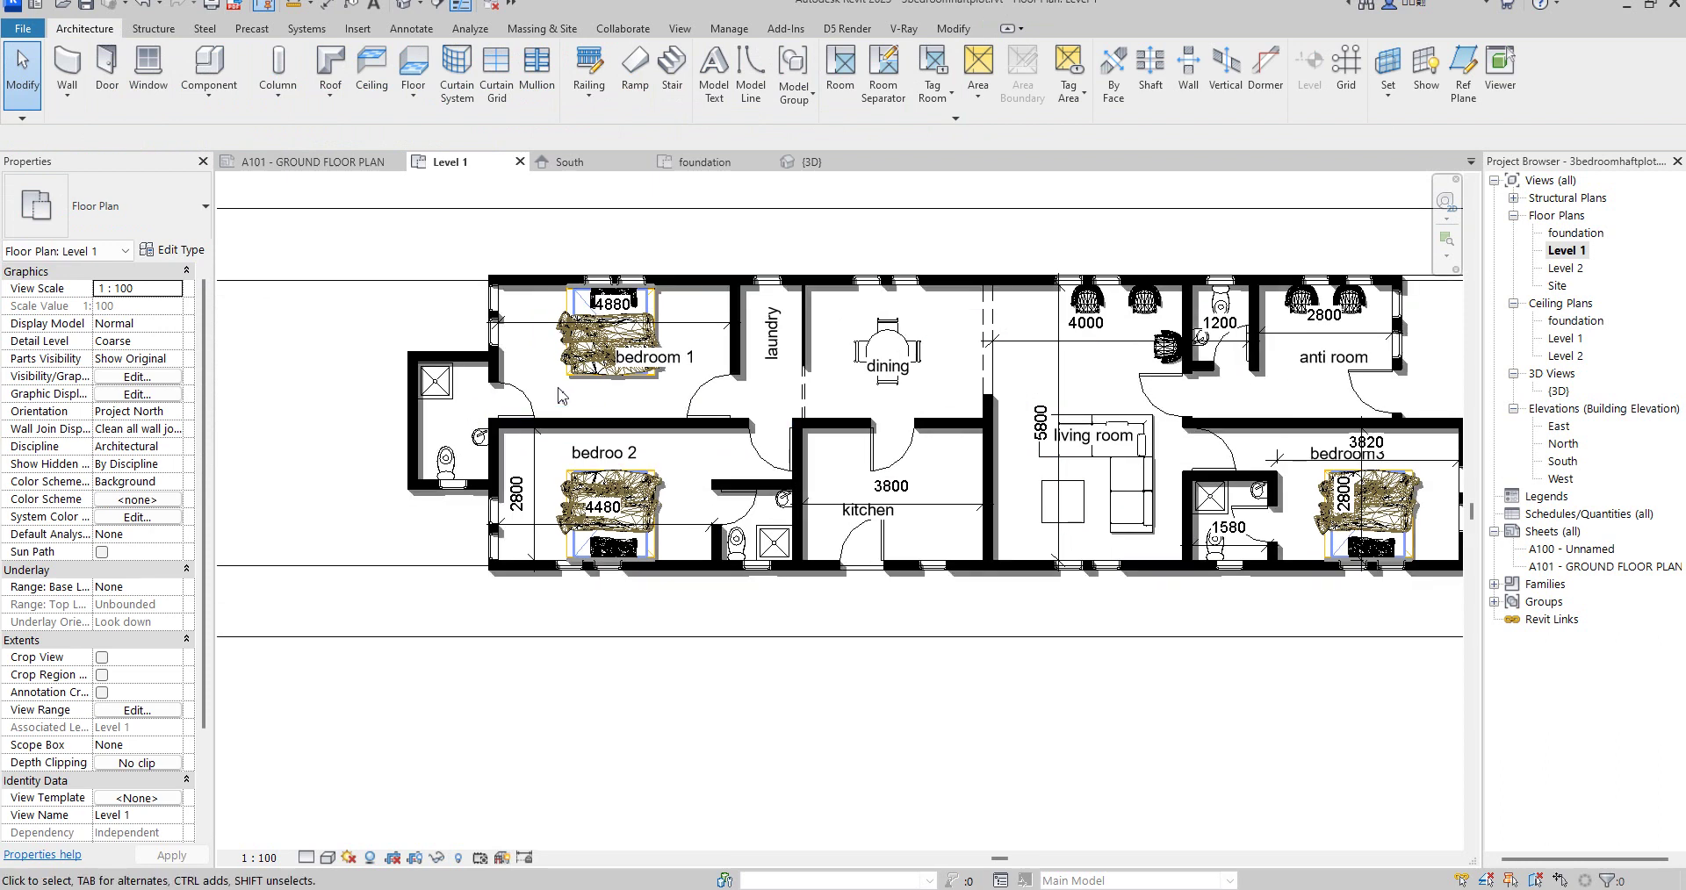
{"action": "scroll", "coordinate": [617, 370], "scroll_direction": "down", "scroll_amount": 3}
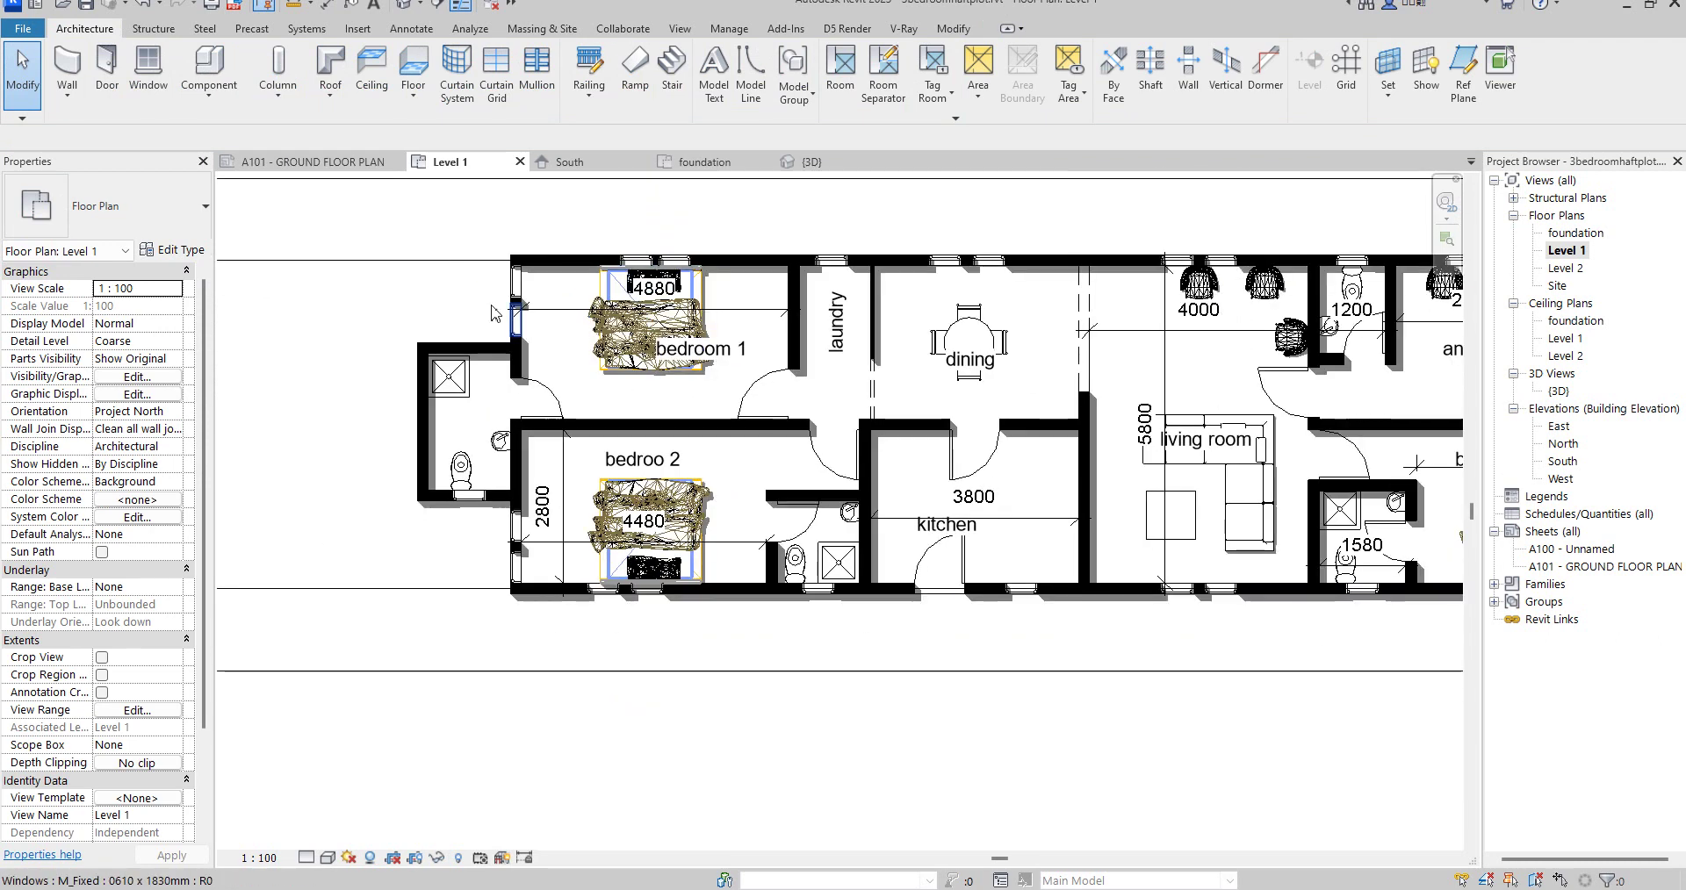
{"action": "scroll", "coordinate": [485, 549], "scroll_direction": "down", "scroll_amount": 3}
{"action": "scroll", "coordinate": [1299, 422], "scroll_direction": "up", "scroll_amount": 5}
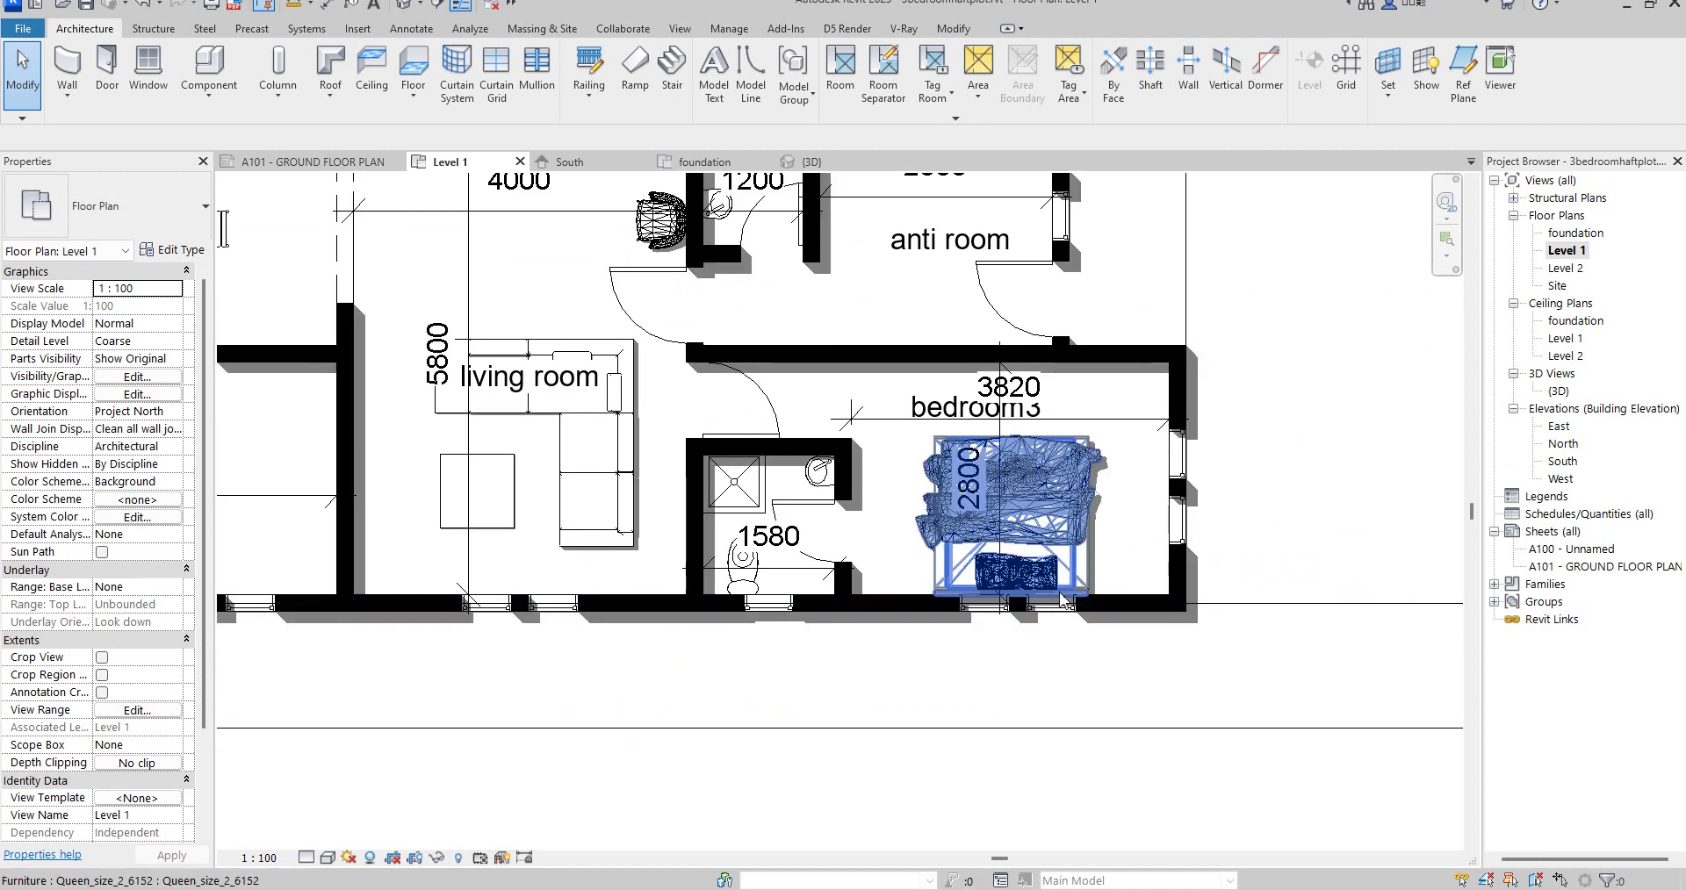
{"action": "scroll", "coordinate": [1049, 659], "scroll_direction": "down", "scroll_amount": 2}
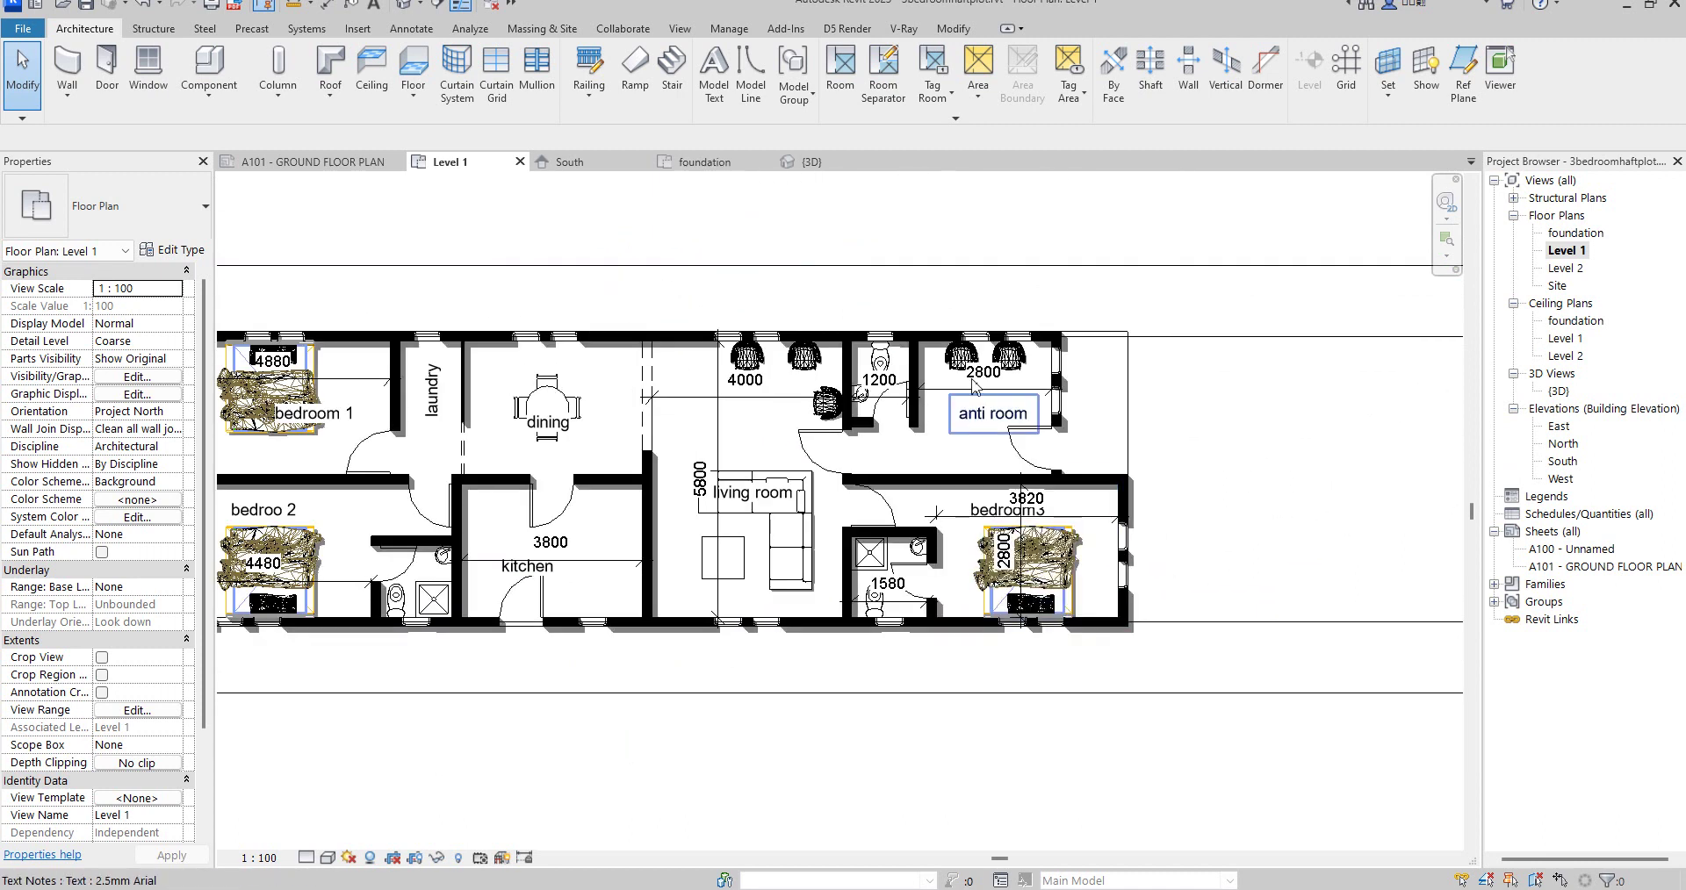
{"action": "scroll", "coordinate": [979, 325], "scroll_direction": "up", "scroll_amount": 2}
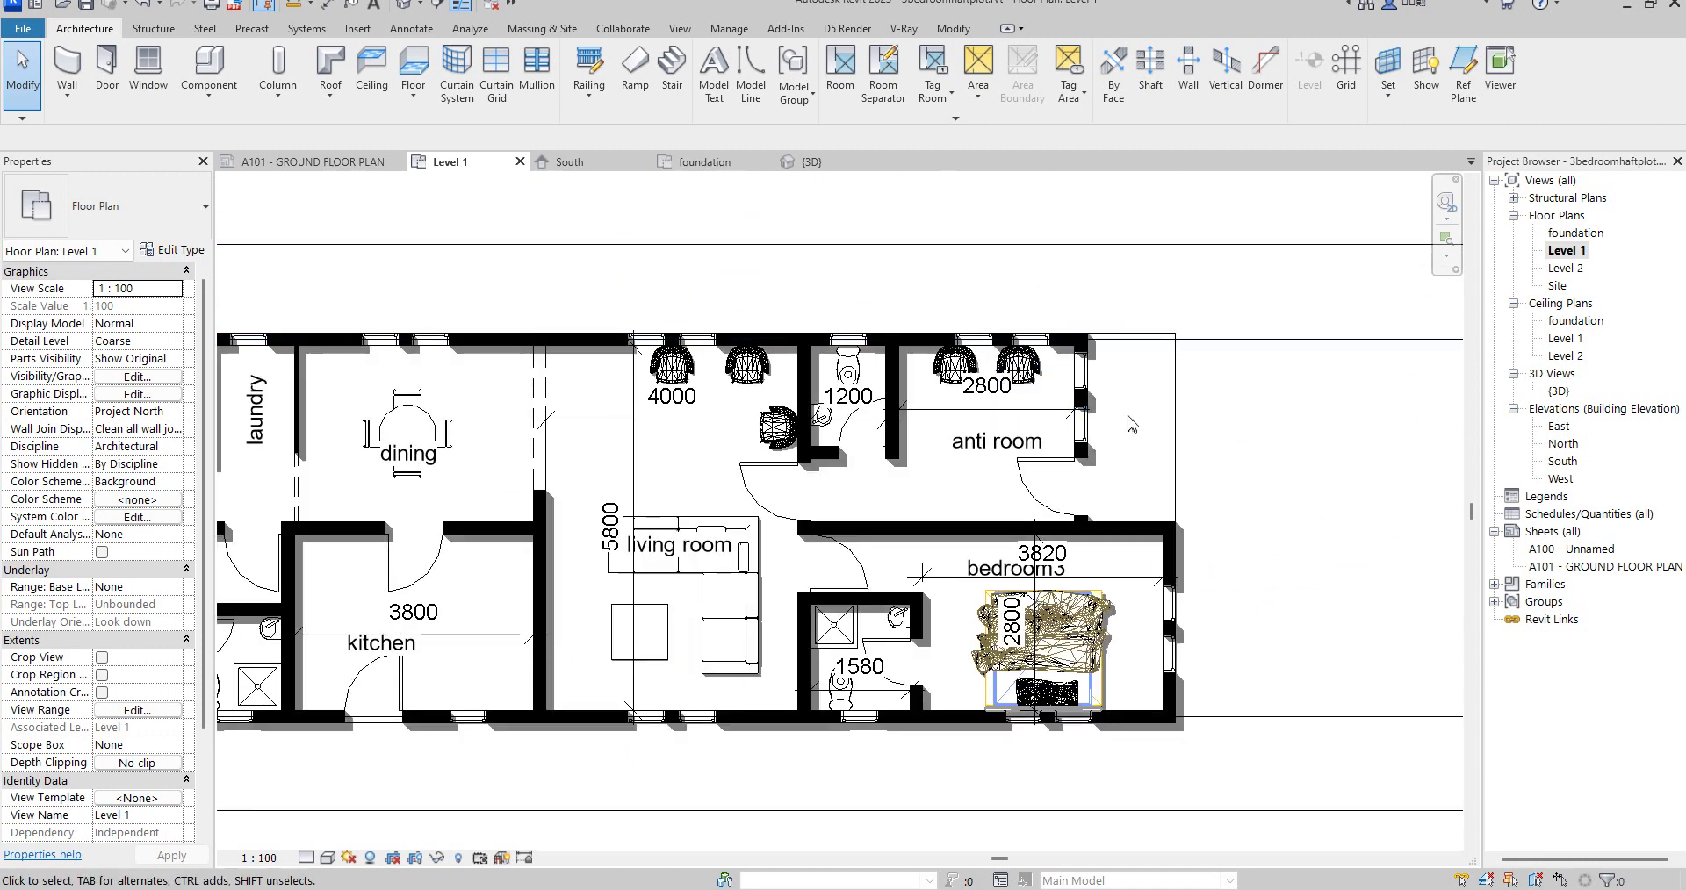
{"action": "scroll", "coordinate": [650, 487], "scroll_direction": "down", "scroll_amount": 2}
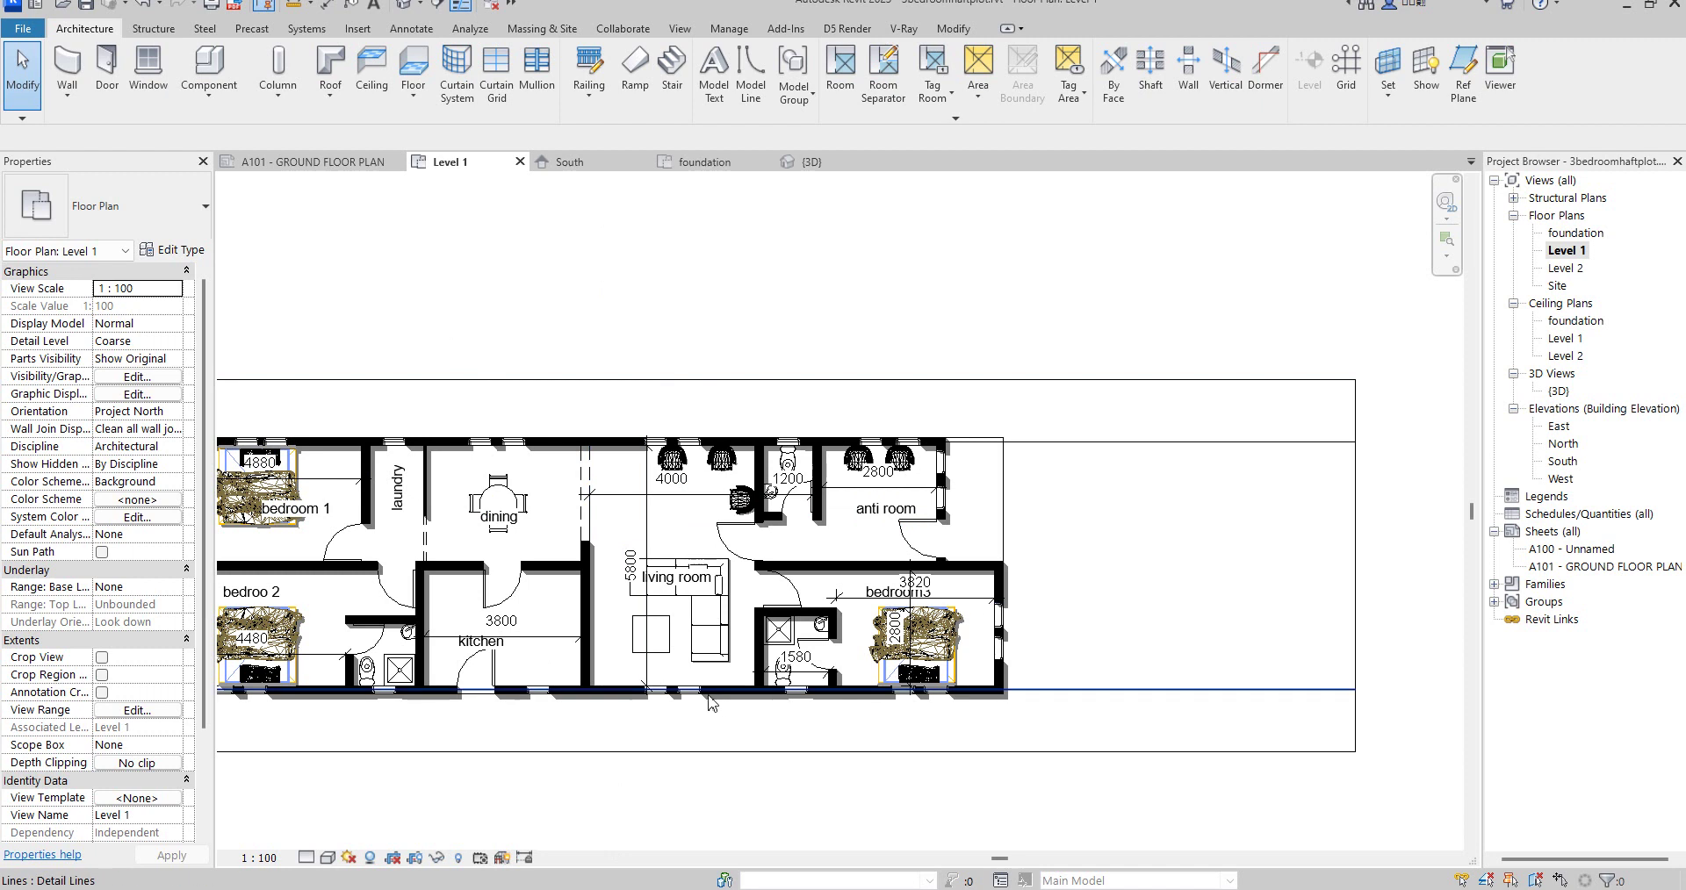
{"action": "scroll", "coordinate": [683, 577], "scroll_direction": "up", "scroll_amount": 2}
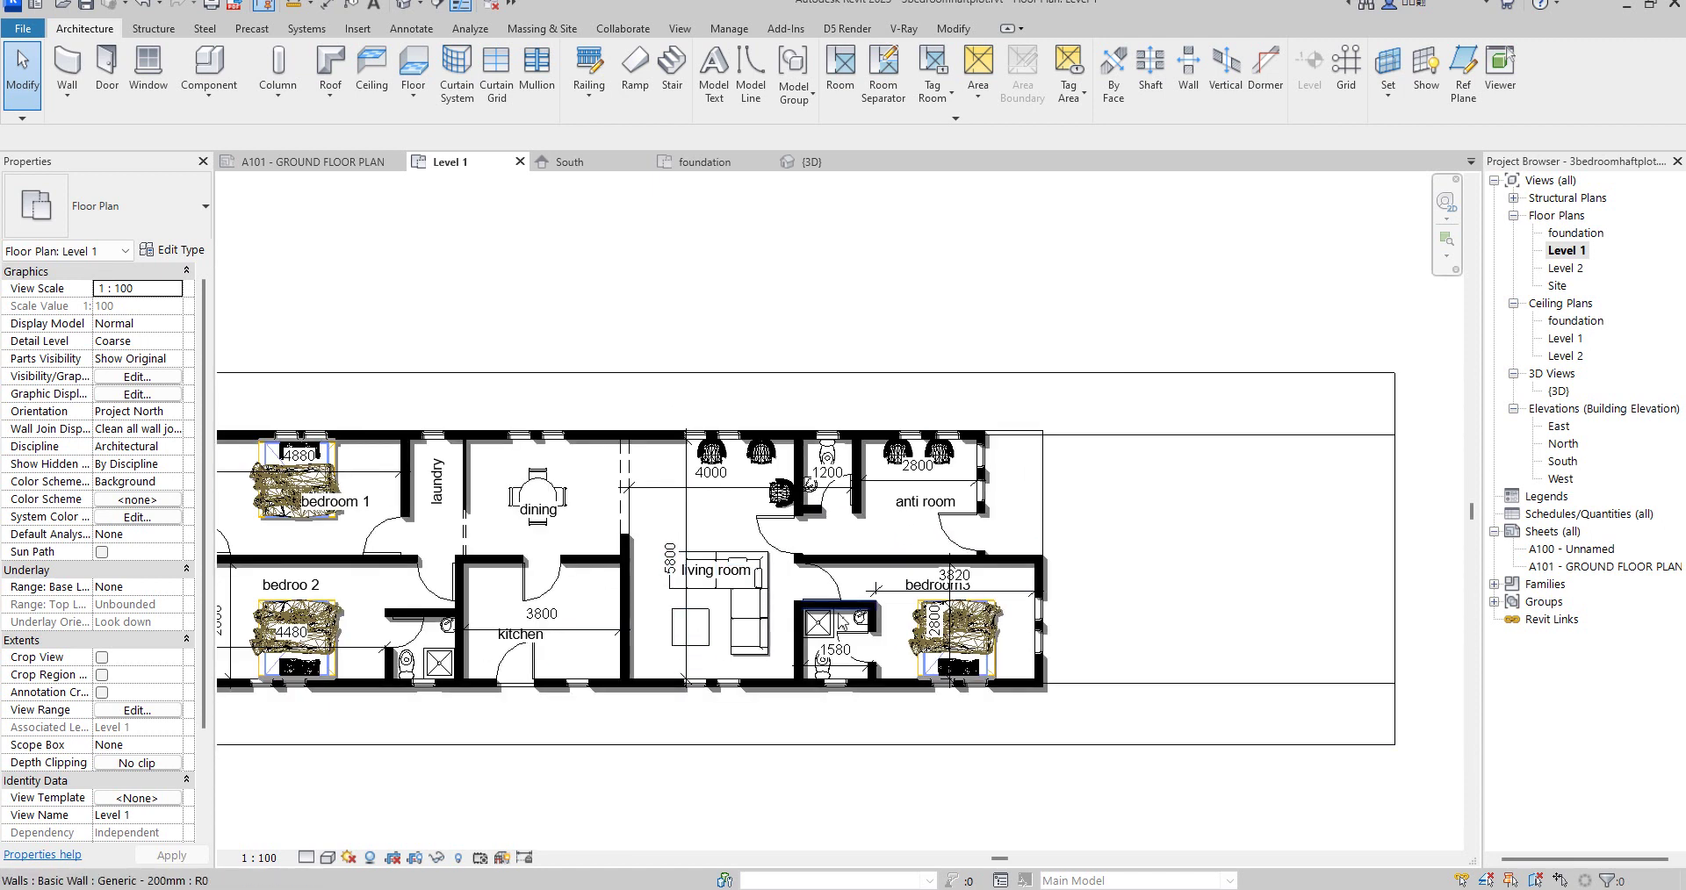
{"action": "scroll", "coordinate": [838, 611], "scroll_direction": "down", "scroll_amount": 2}
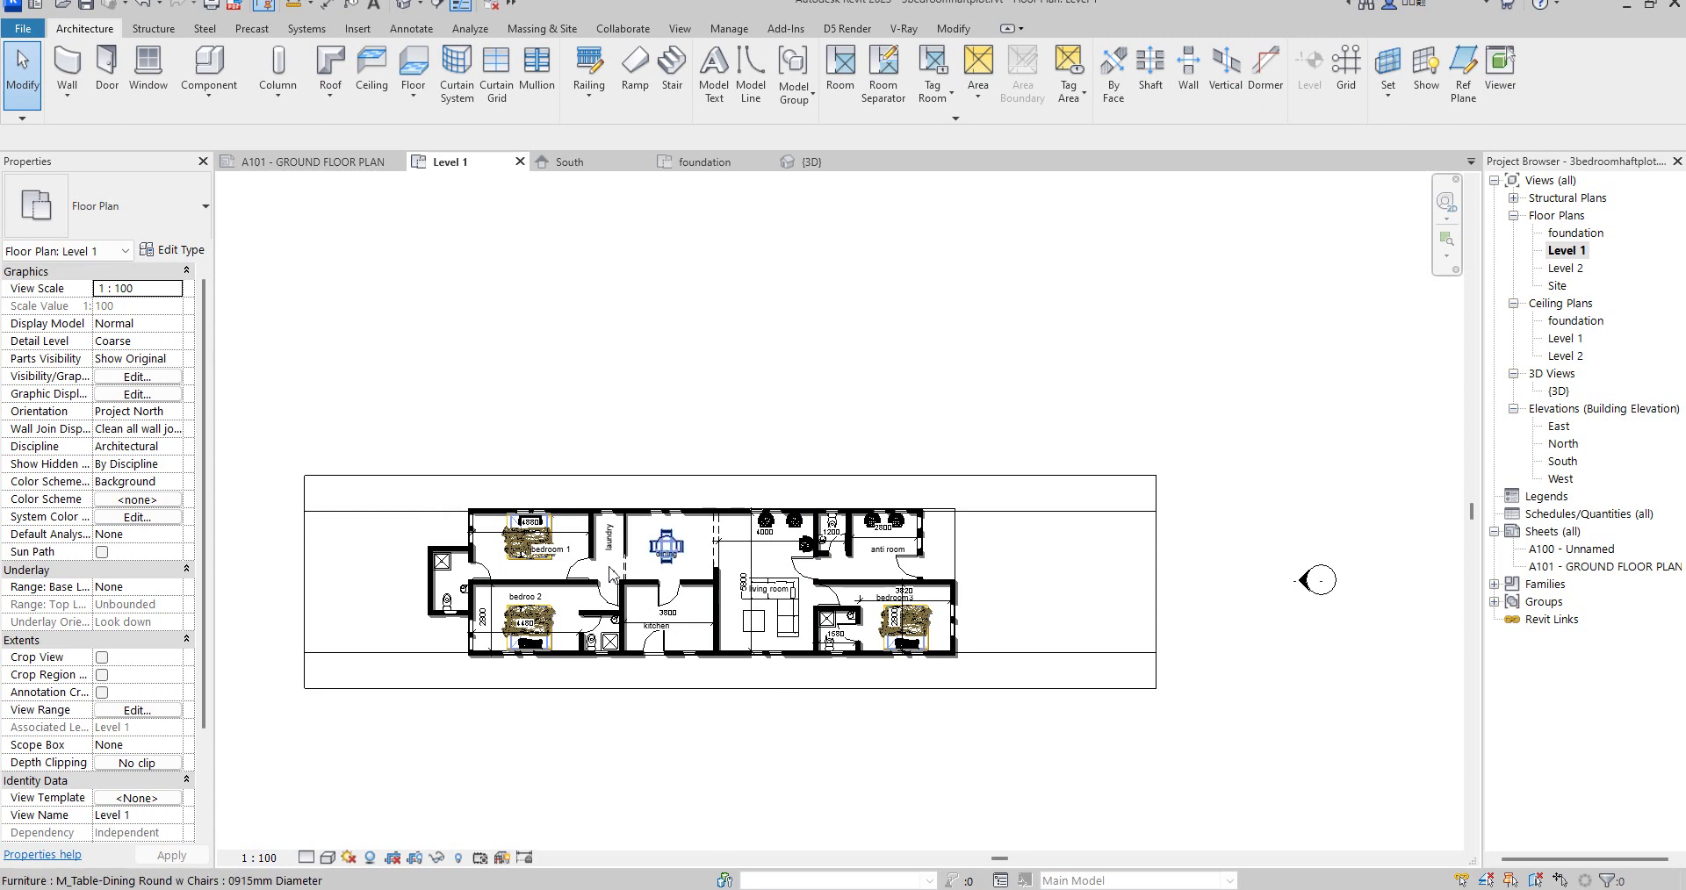
{"action": "scroll", "coordinate": [651, 550], "scroll_direction": "up", "scroll_amount": 2}
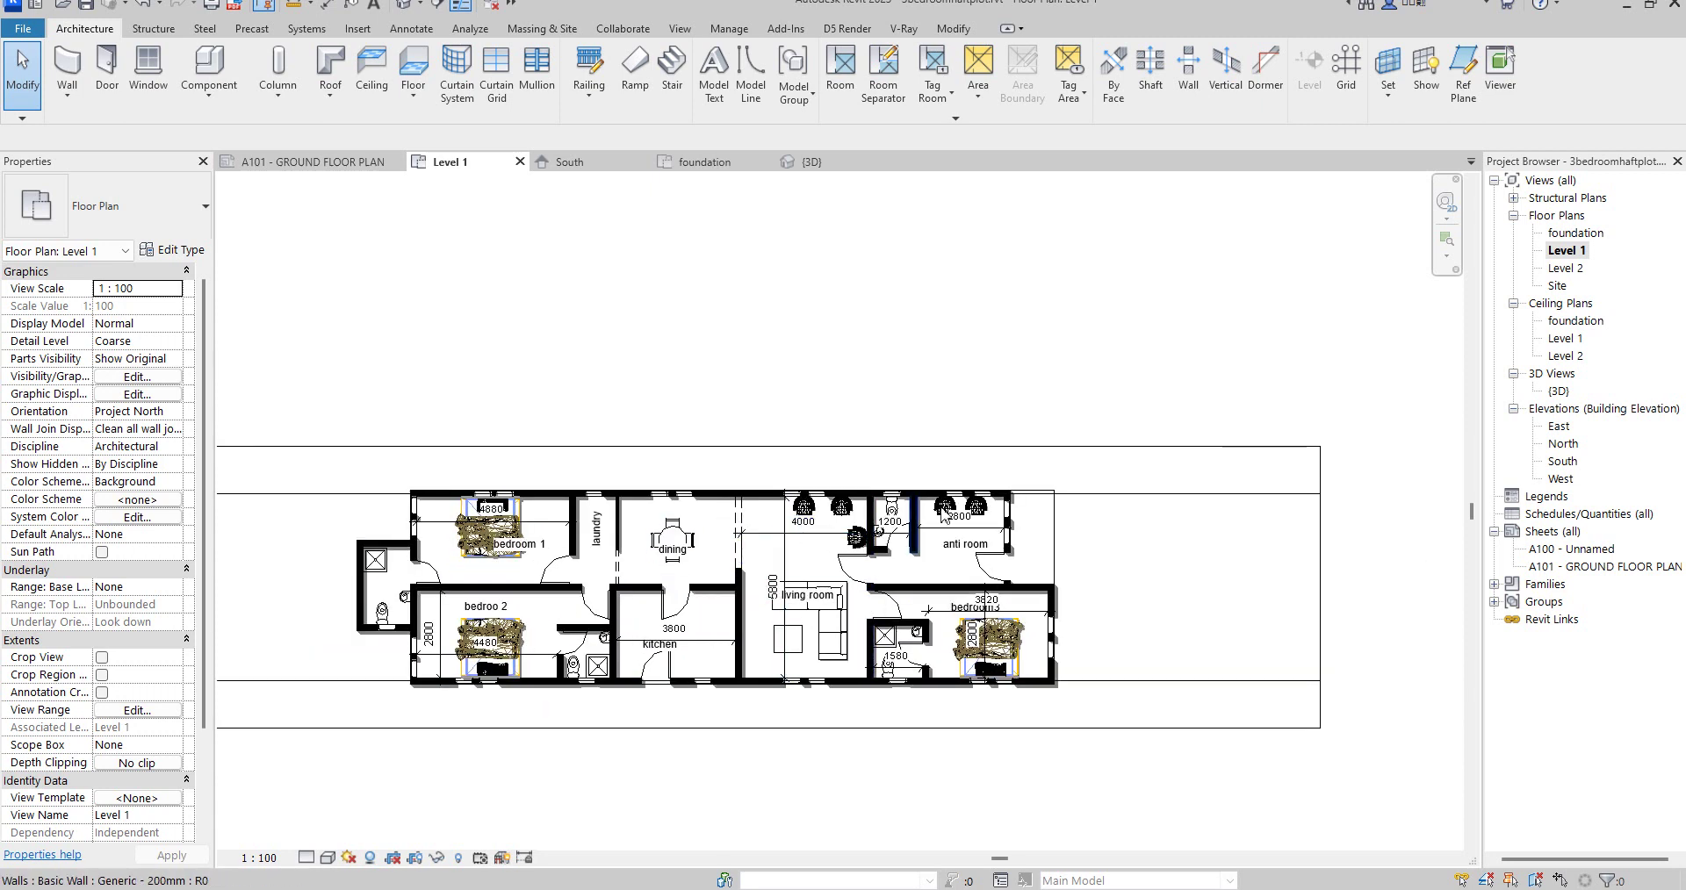
{"action": "scroll", "coordinate": [1026, 571], "scroll_direction": "up", "scroll_amount": 3}
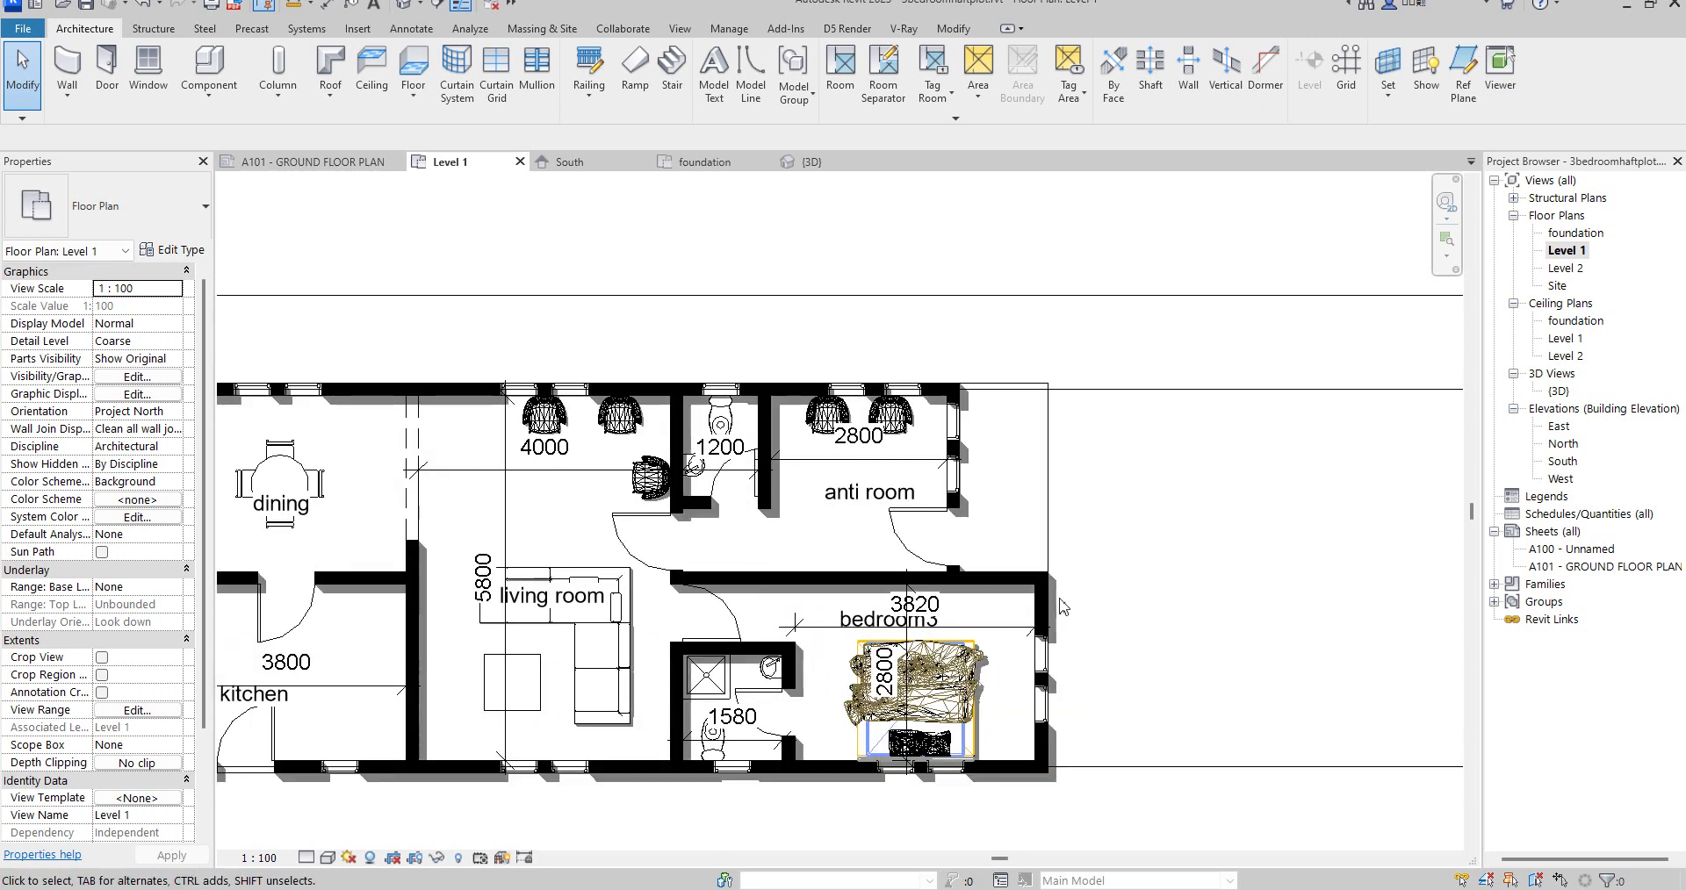
{"action": "scroll", "coordinate": [1045, 598], "scroll_direction": "down", "scroll_amount": 2}
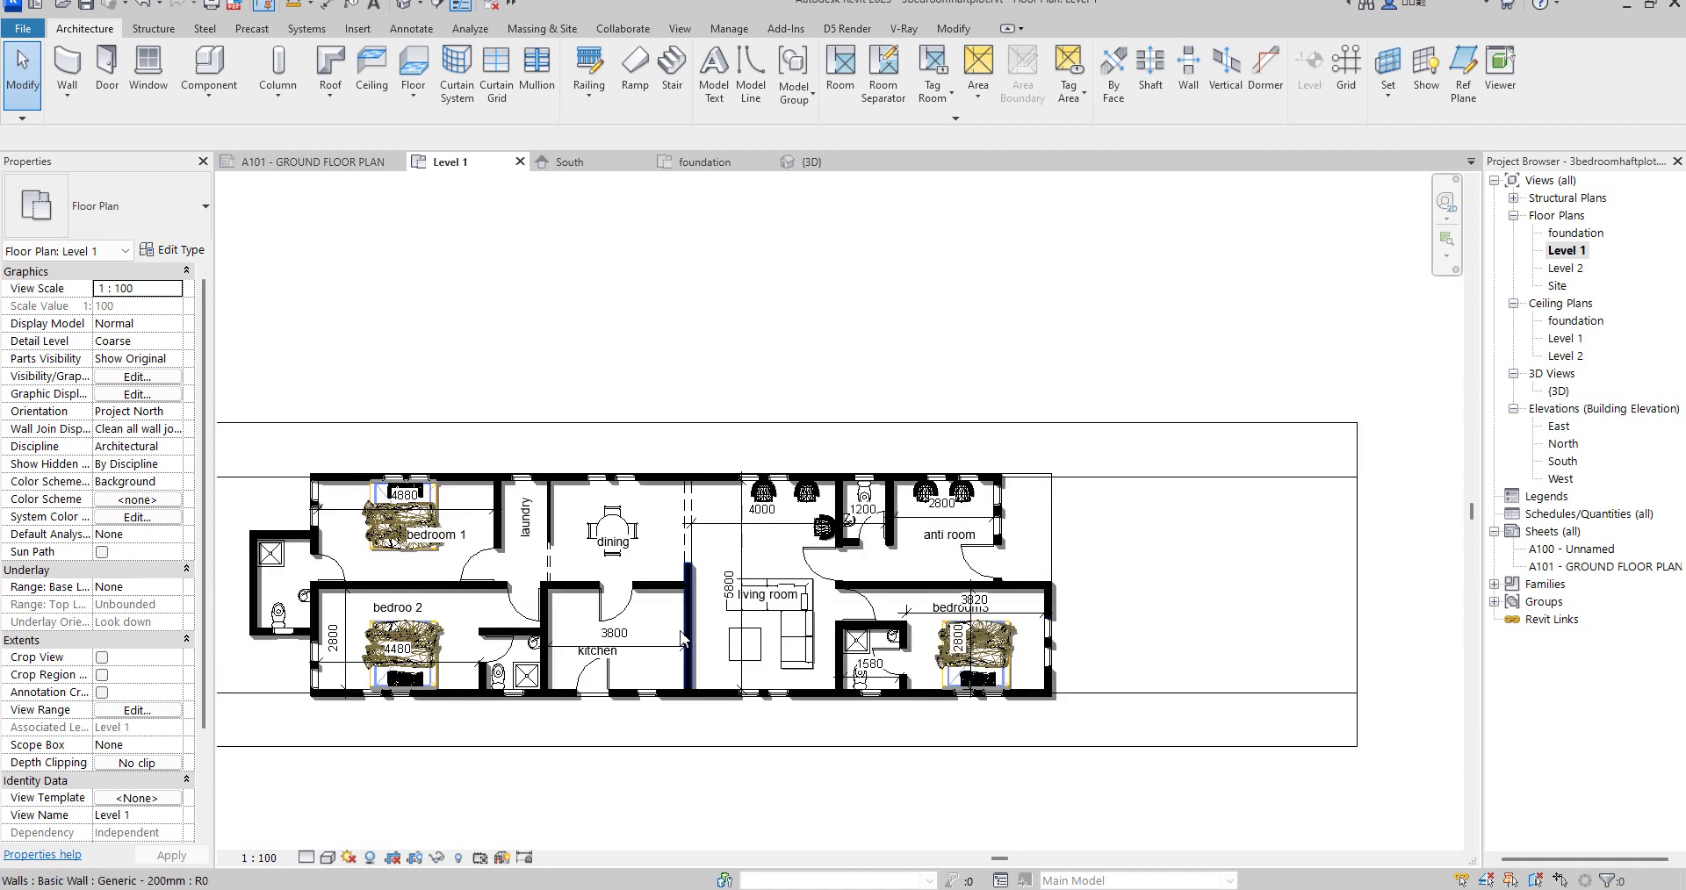
{"action": "scroll", "coordinate": [535, 592], "scroll_direction": "down", "scroll_amount": 3}
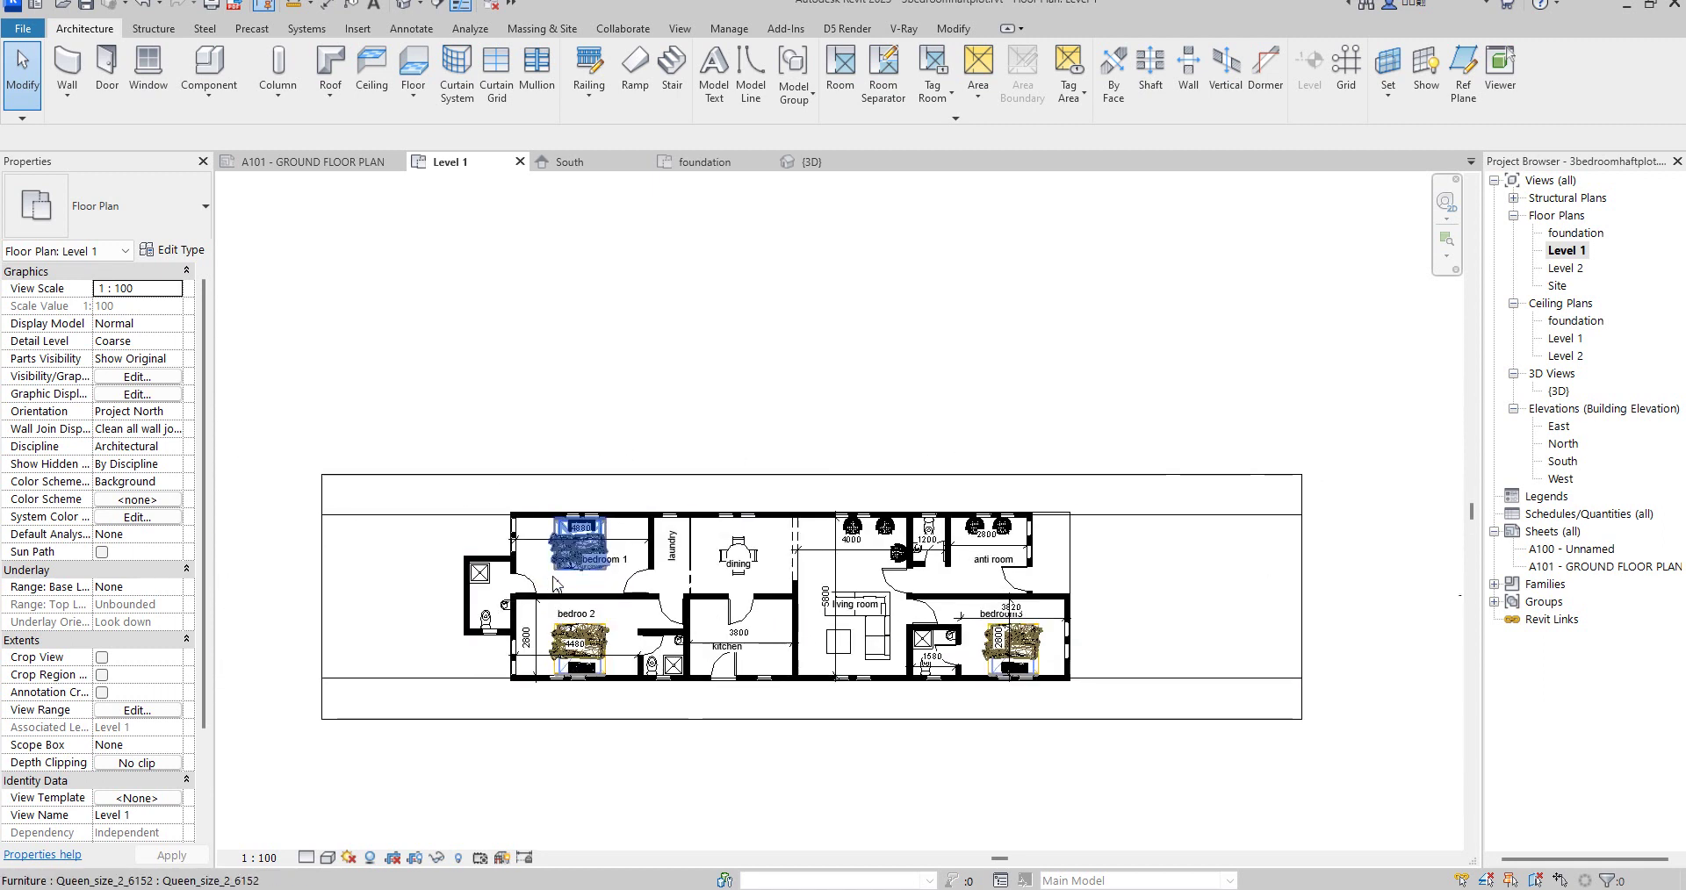
{"action": "scroll", "coordinate": [527, 632], "scroll_direction": "up", "scroll_amount": 2}
{"action": "scroll", "coordinate": [525, 647], "scroll_direction": "down", "scroll_amount": 1}
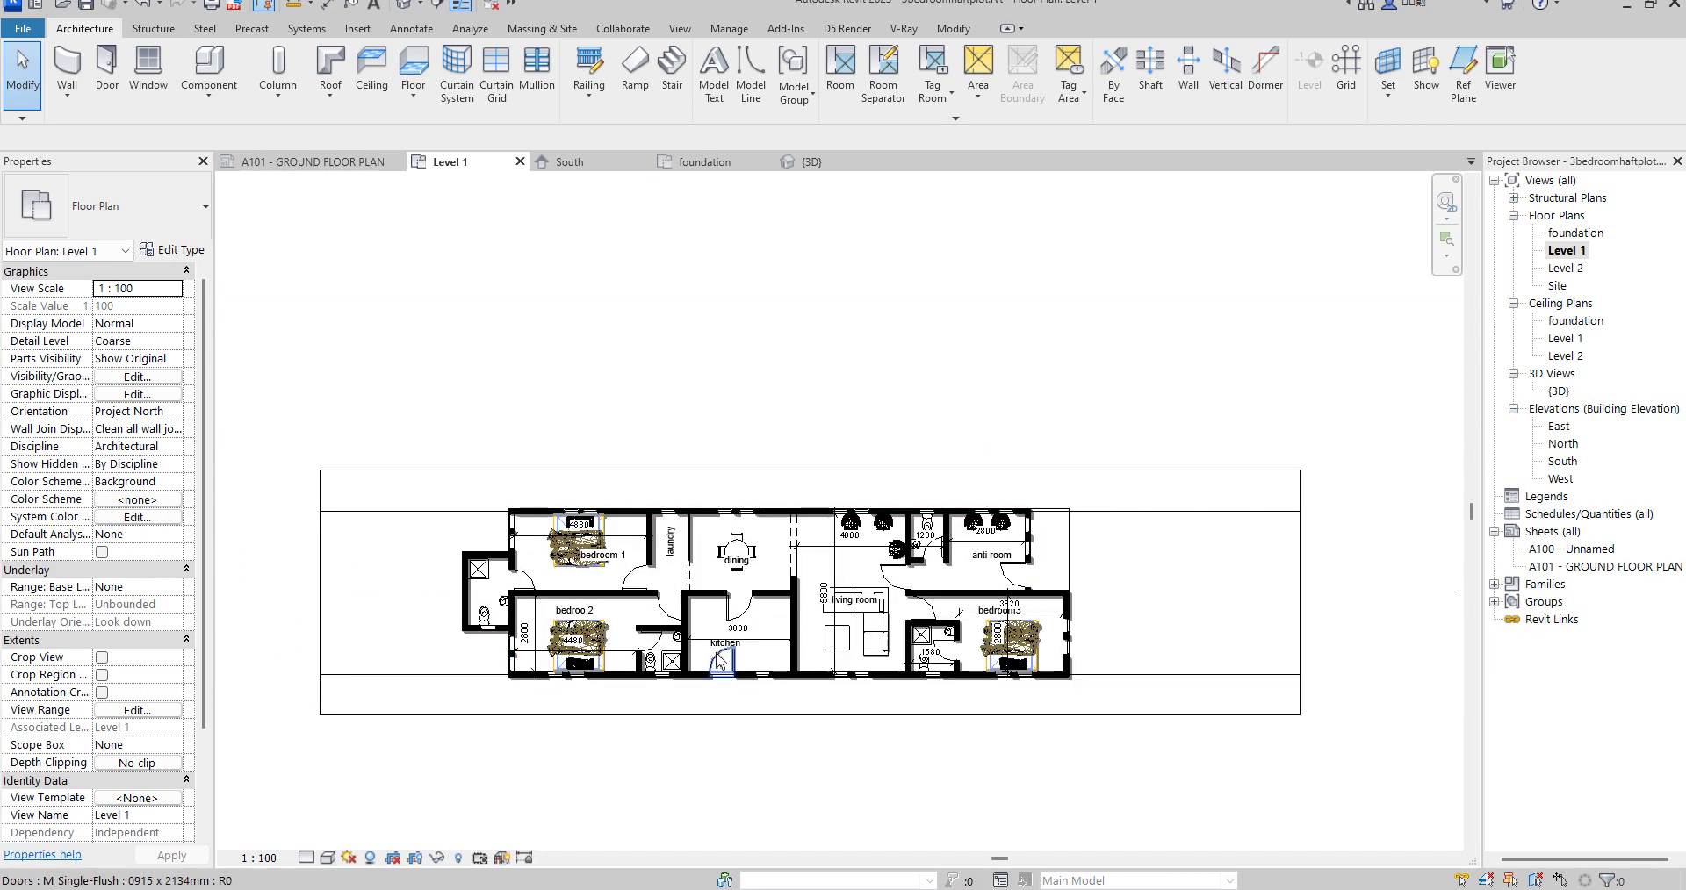
{"action": "scroll", "coordinate": [718, 656], "scroll_direction": "up", "scroll_amount": 2}
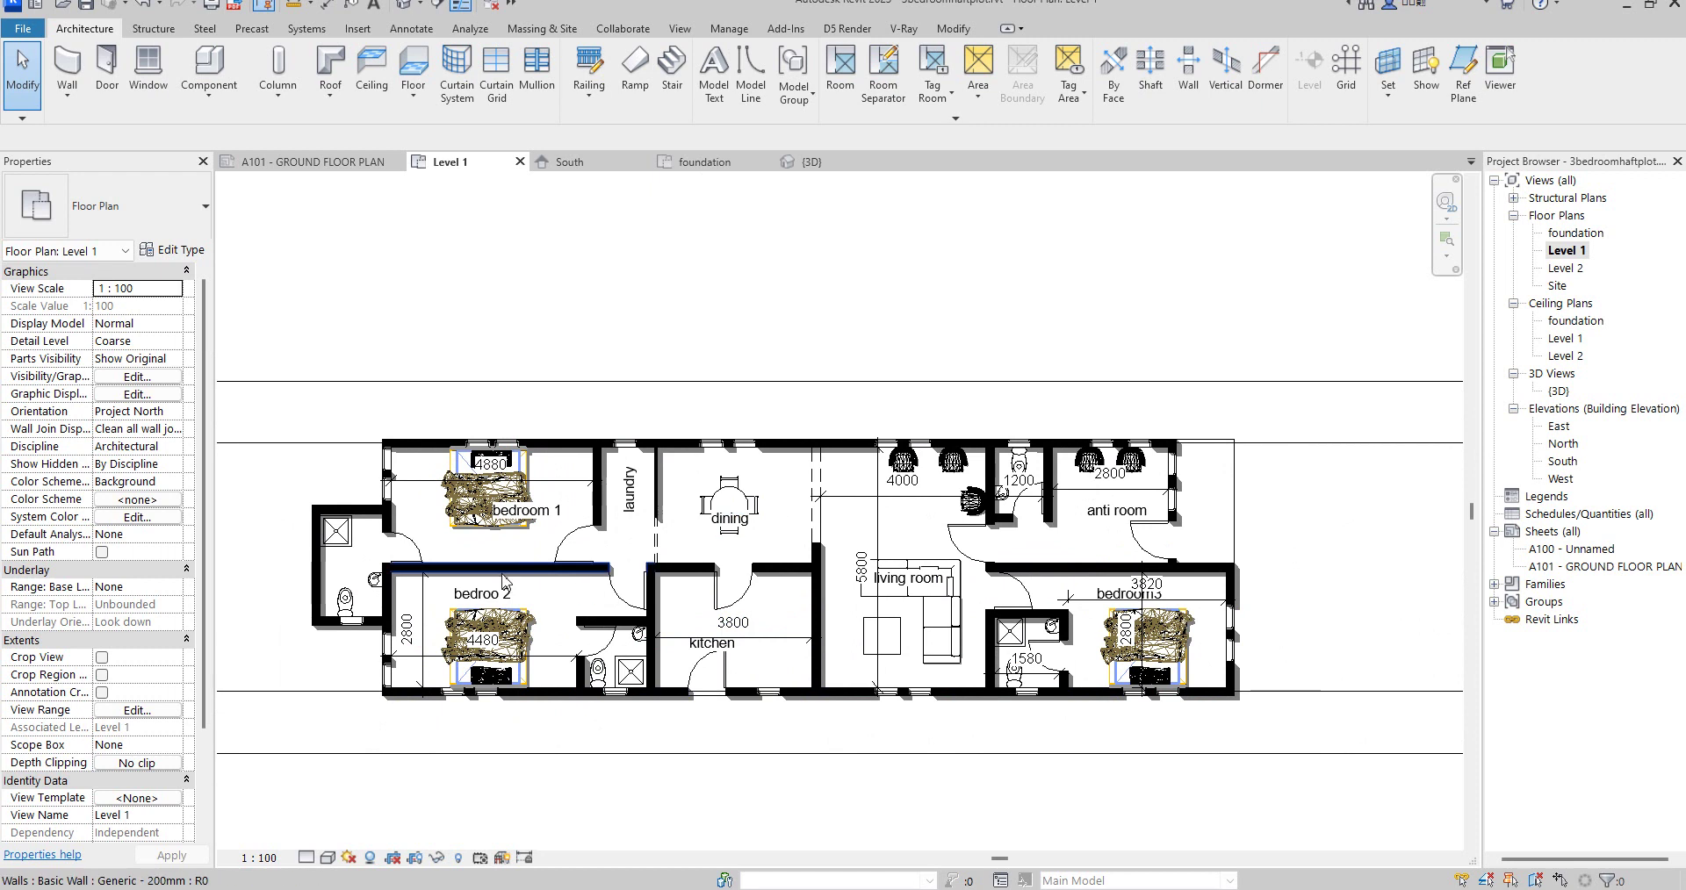
{"action": "scroll", "coordinate": [1088, 562], "scroll_direction": "down", "scroll_amount": 1}
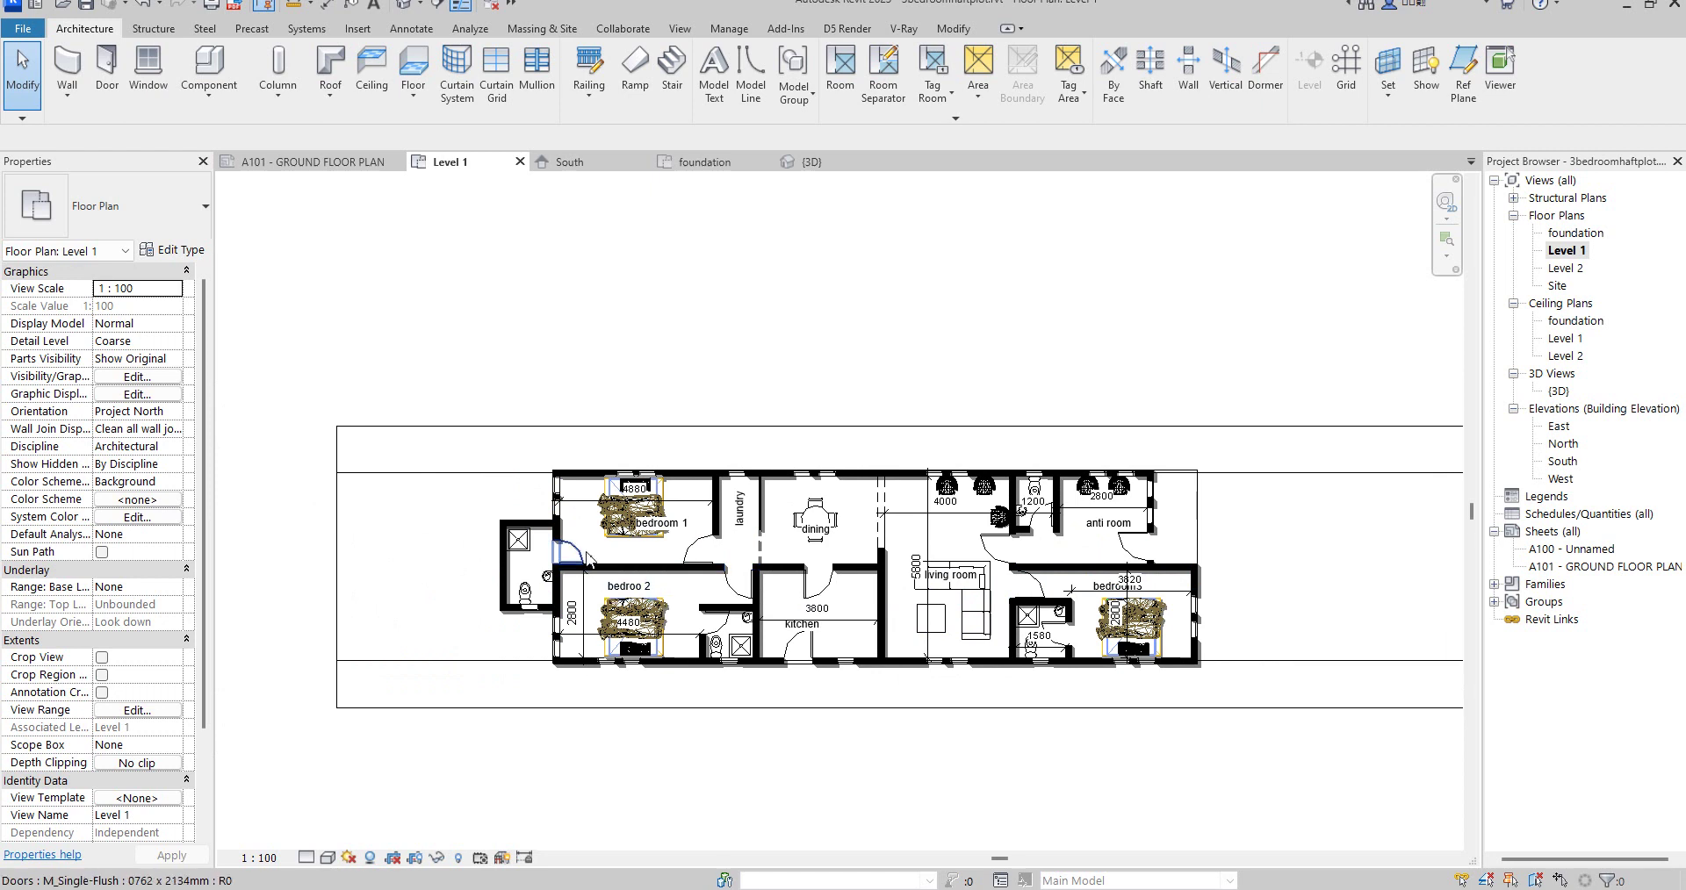
{"action": "scroll", "coordinate": [1167, 580], "scroll_direction": "up", "scroll_amount": 1}
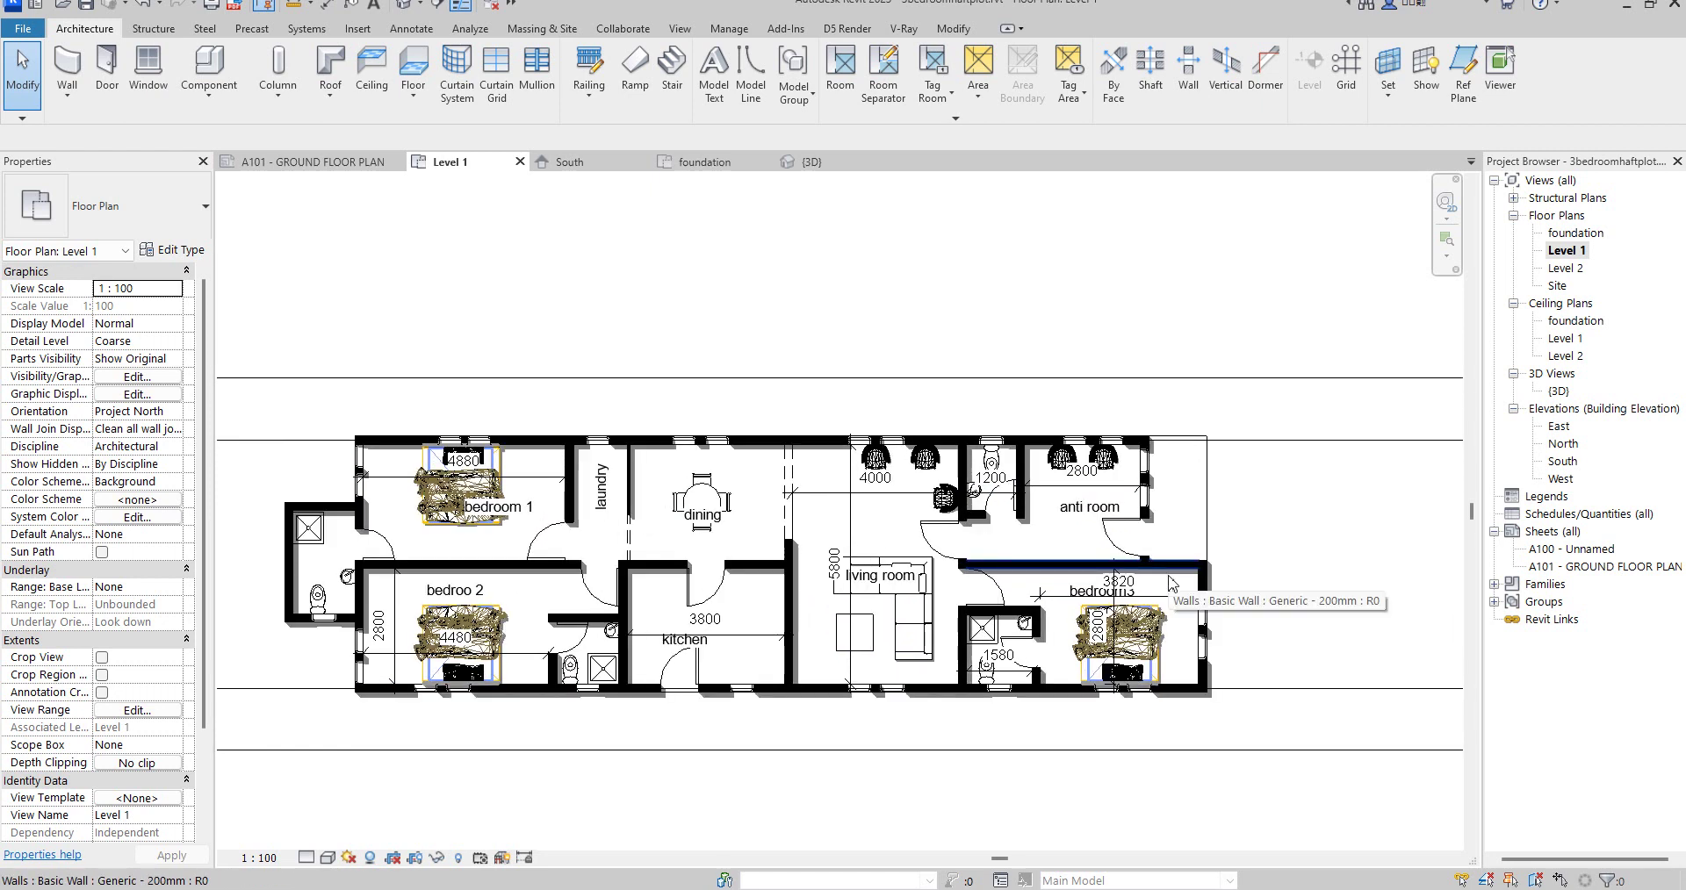
{"action": "scroll", "coordinate": [914, 532], "scroll_direction": "down", "scroll_amount": 2}
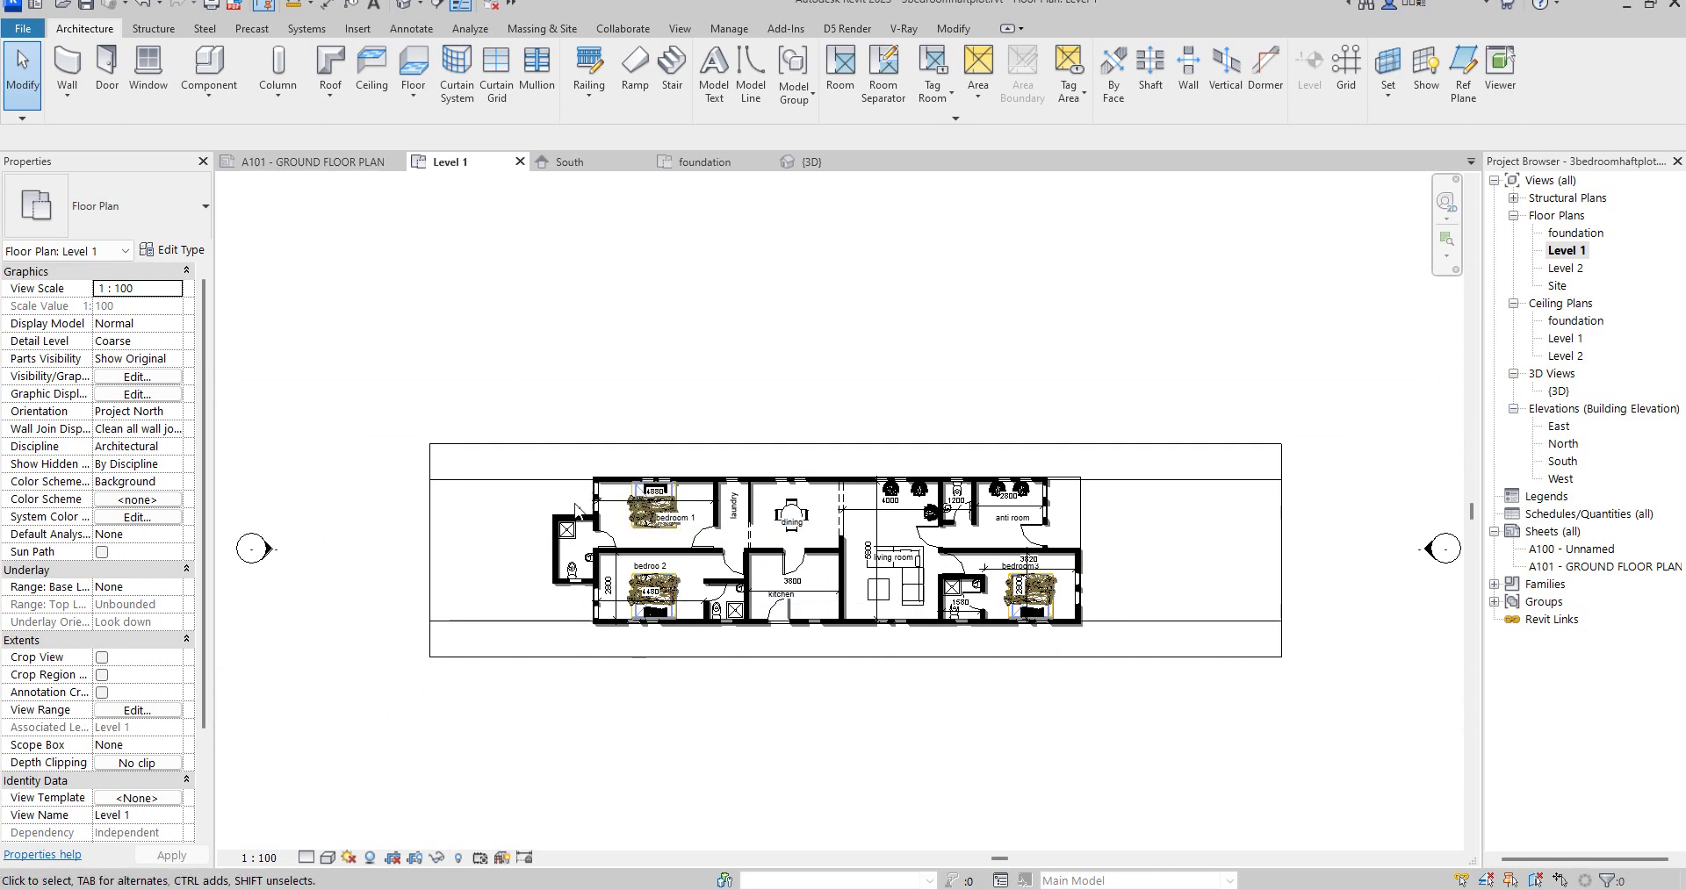
Step: Open the South elevation and turn off its view cropping to show the full length of the house
{"action": "double_click", "coordinate": [1562, 462]}
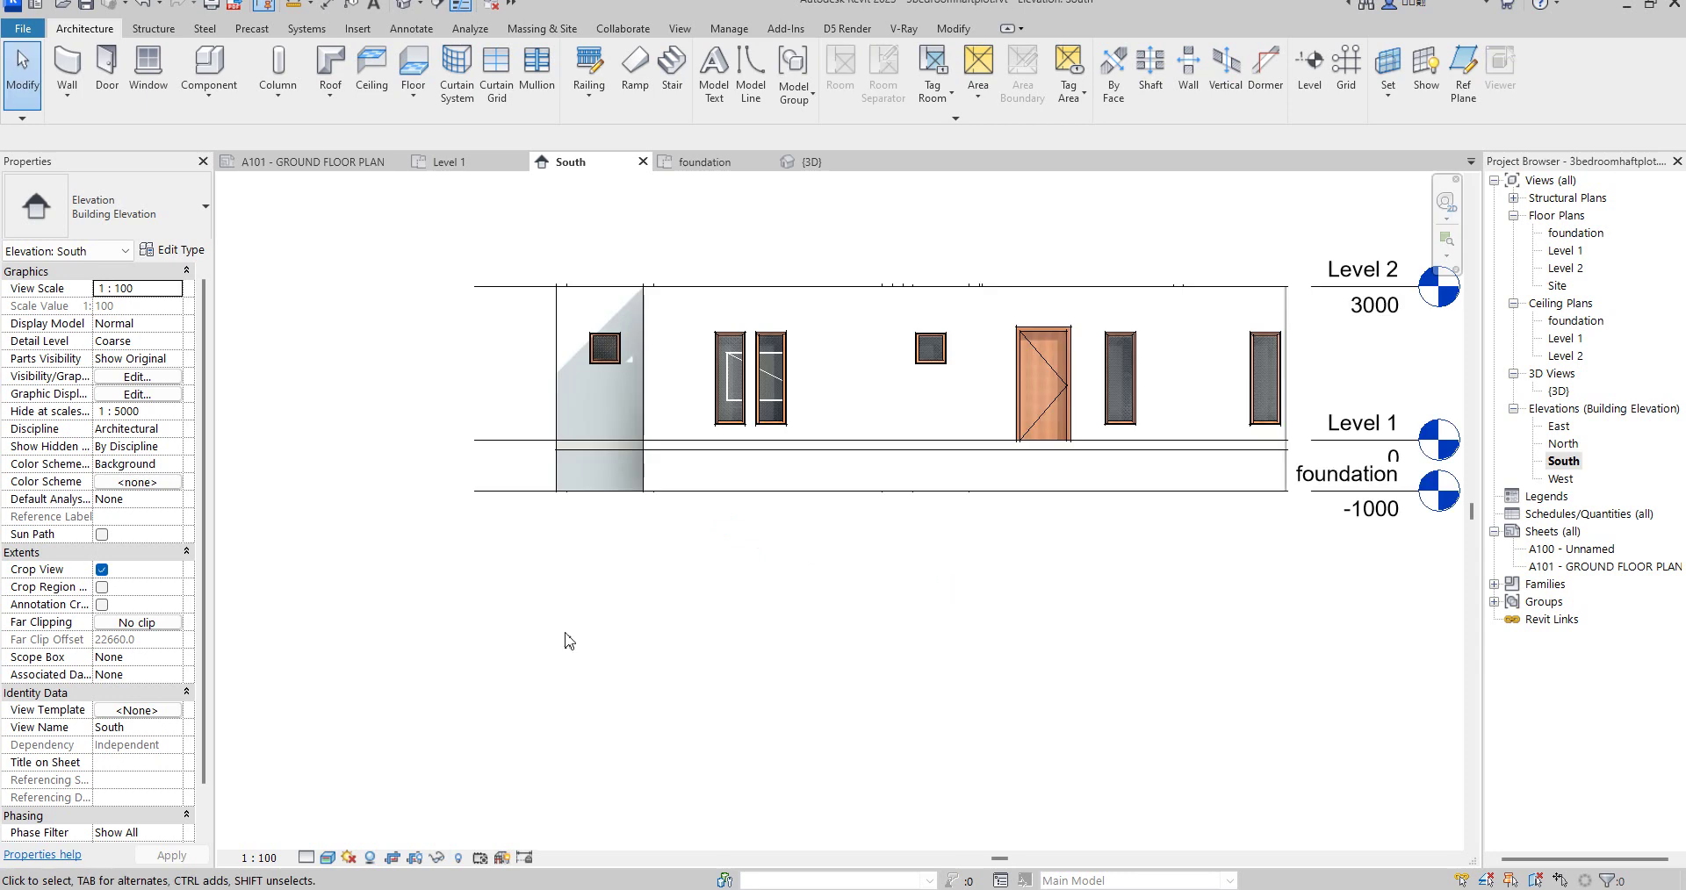
{"action": "scroll", "coordinate": [588, 620], "scroll_direction": "down", "scroll_amount": 2}
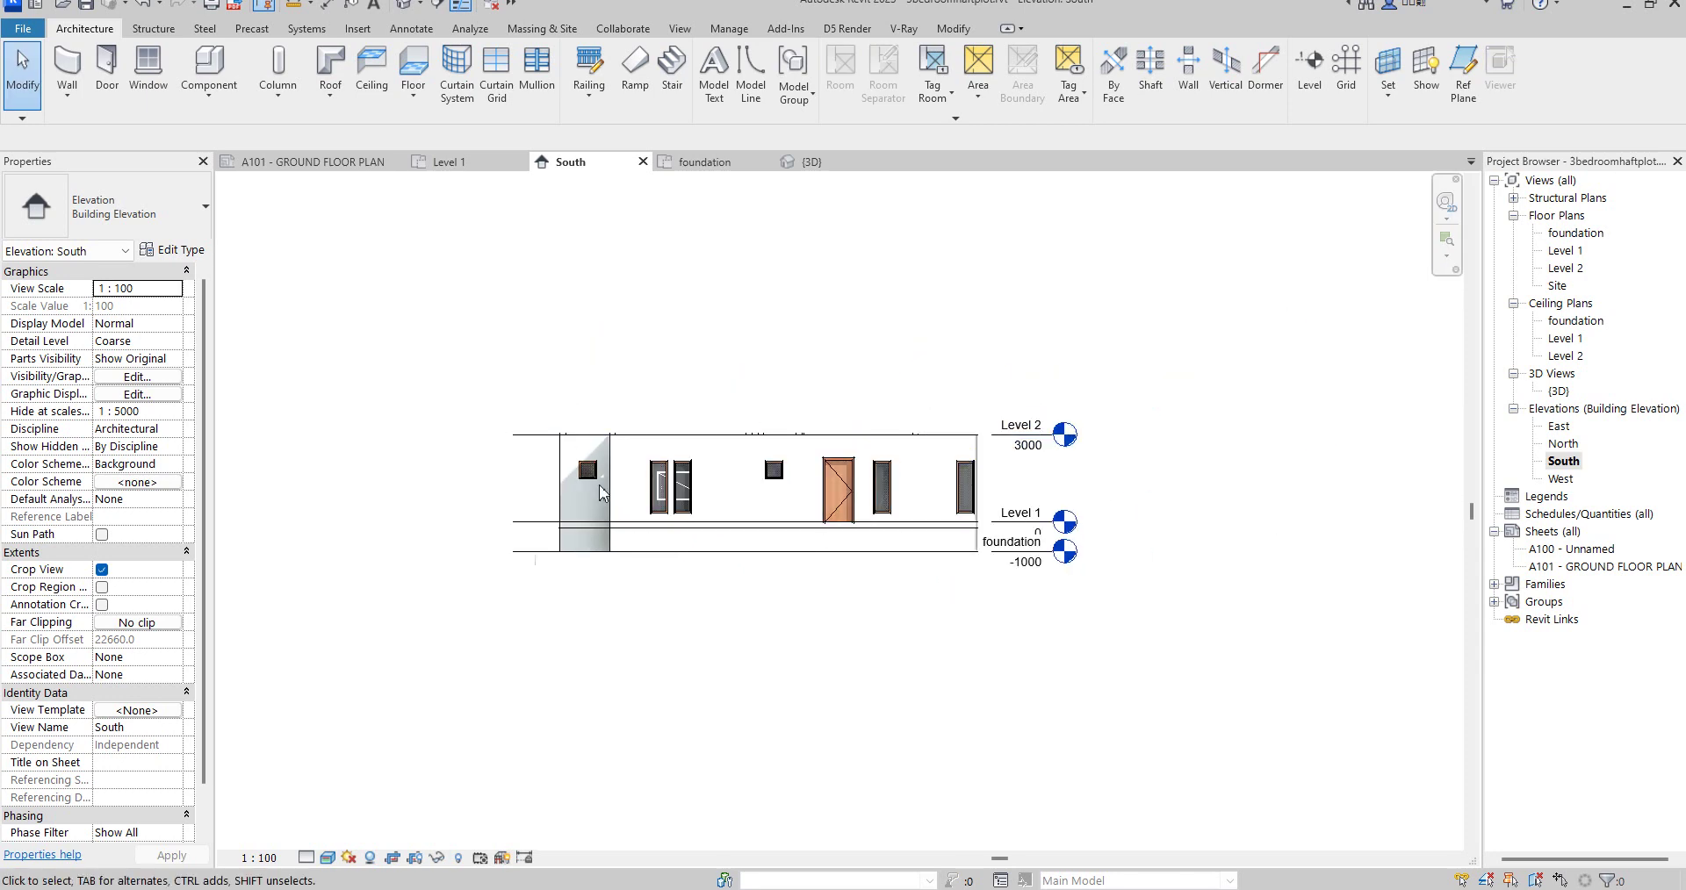
{"action": "left_click", "coordinate": [392, 863]}
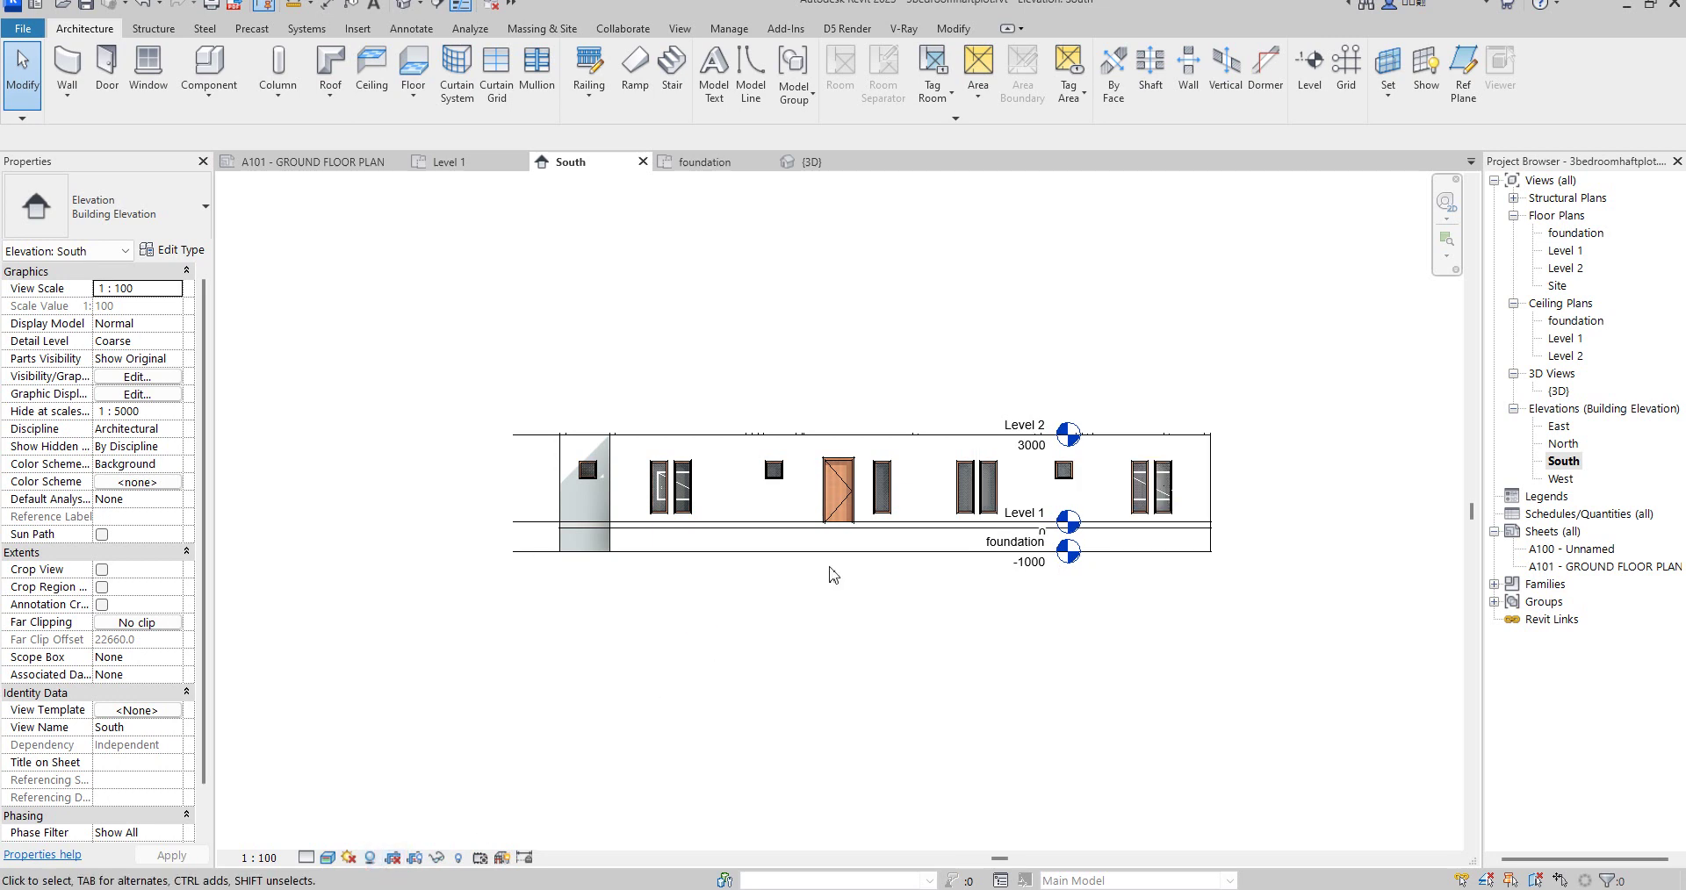
Step: Extend the aligned level lines in the South elevation so their heads sit beyond the east end of the house
{"action": "left_click", "coordinate": [521, 433]}
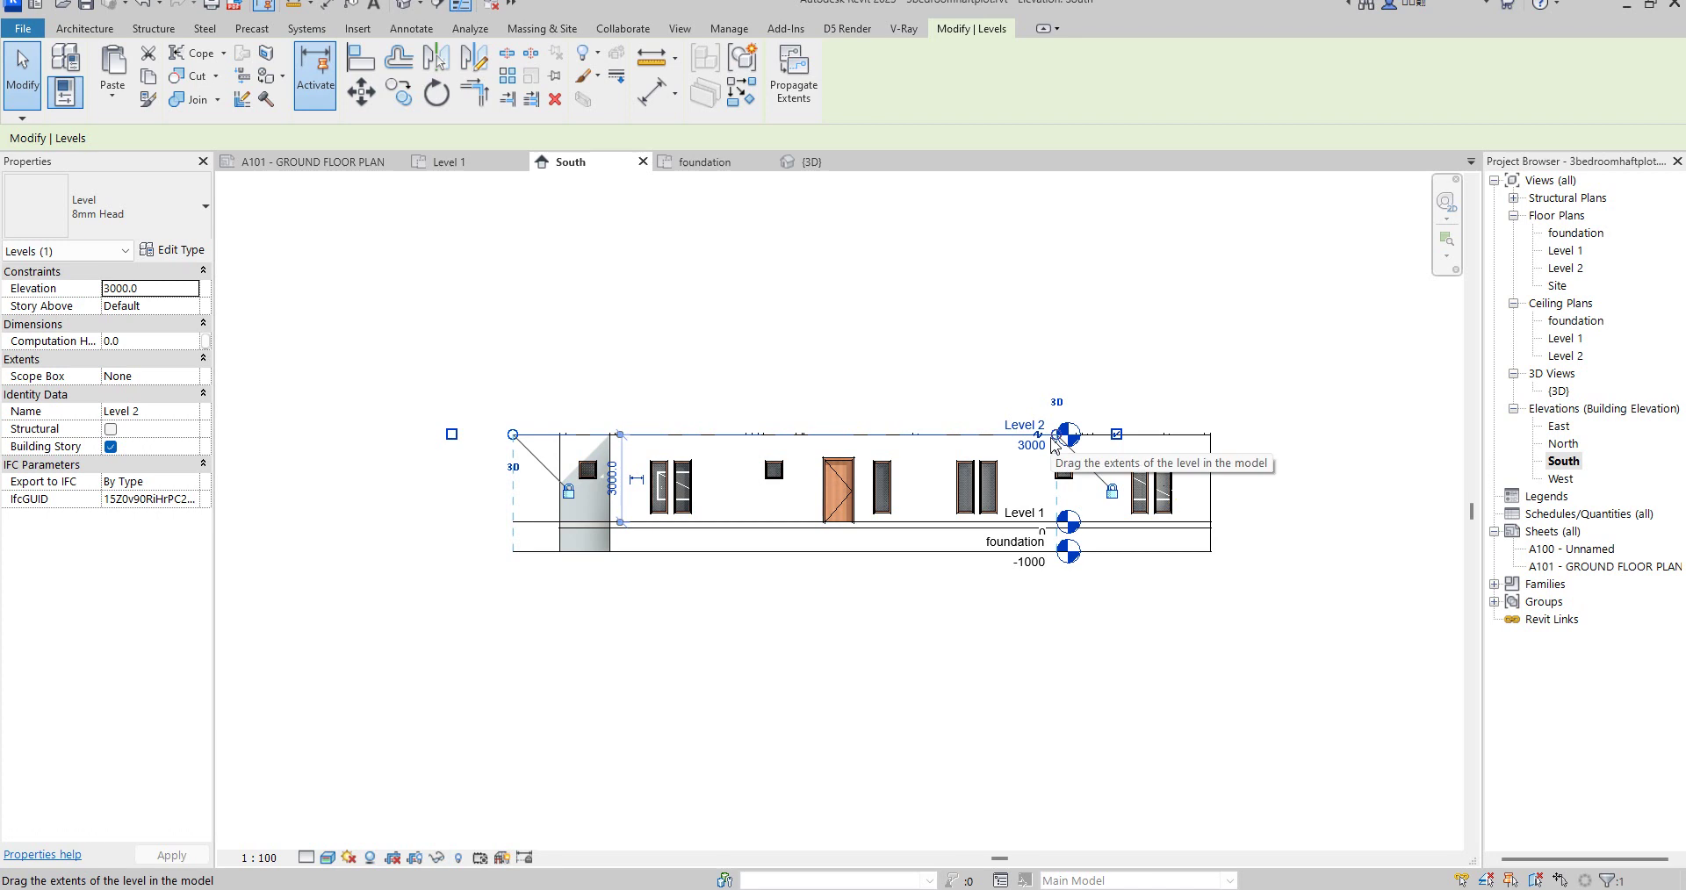
{"action": "left_click_drag", "start_coordinate": [1055, 436], "coordinate": [1358, 435]}
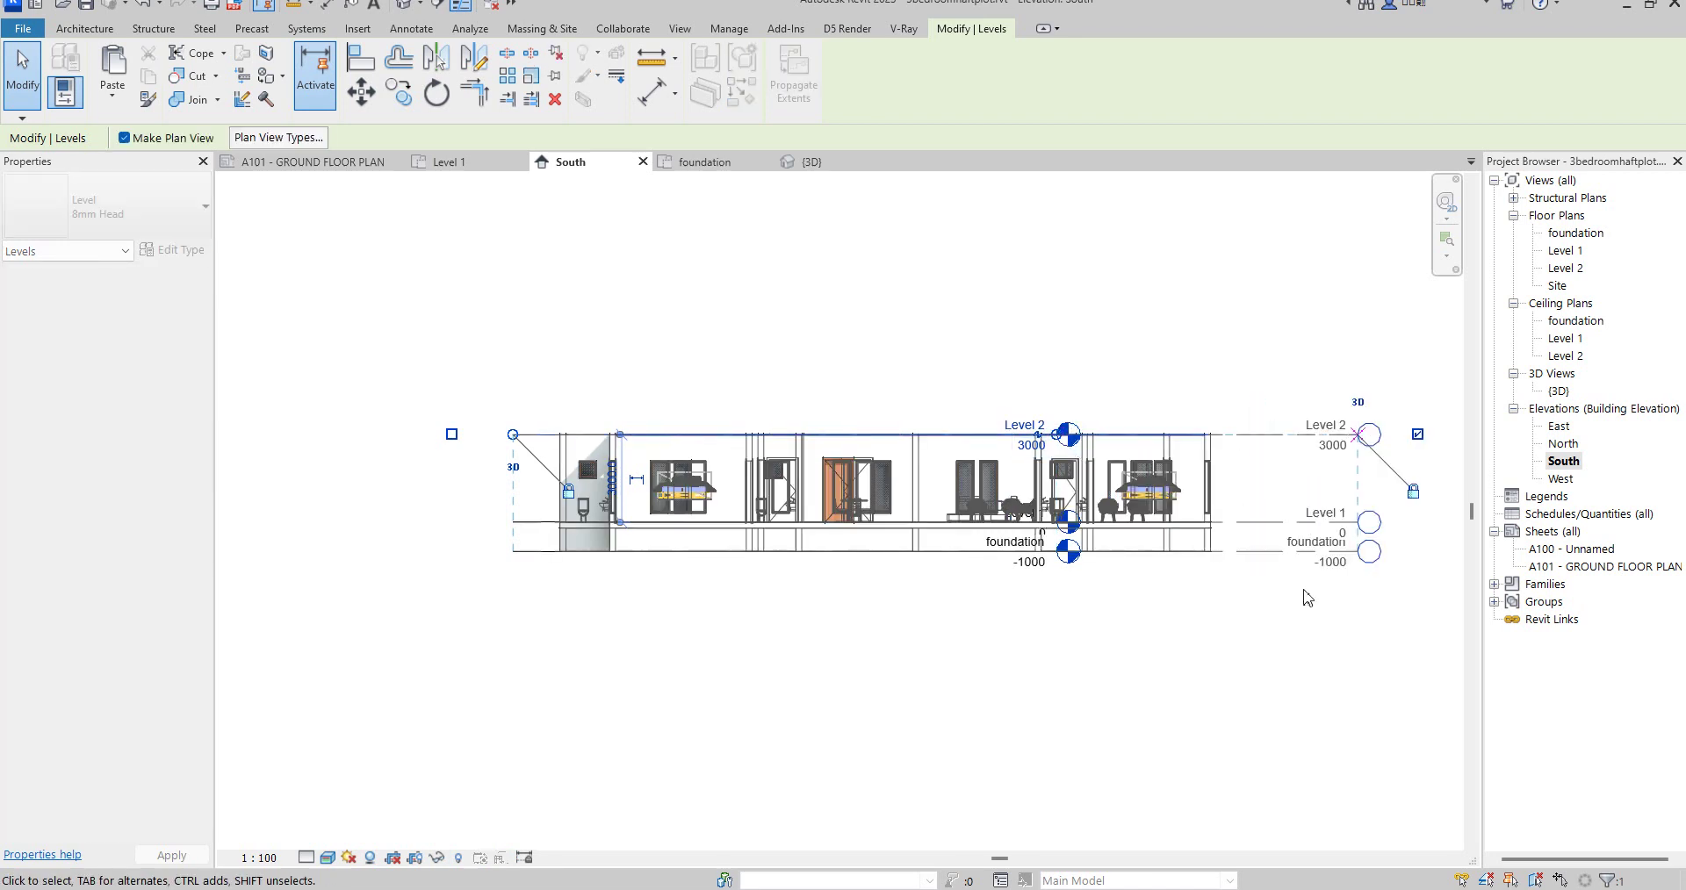
{"action": "left_click", "coordinate": [1221, 654]}
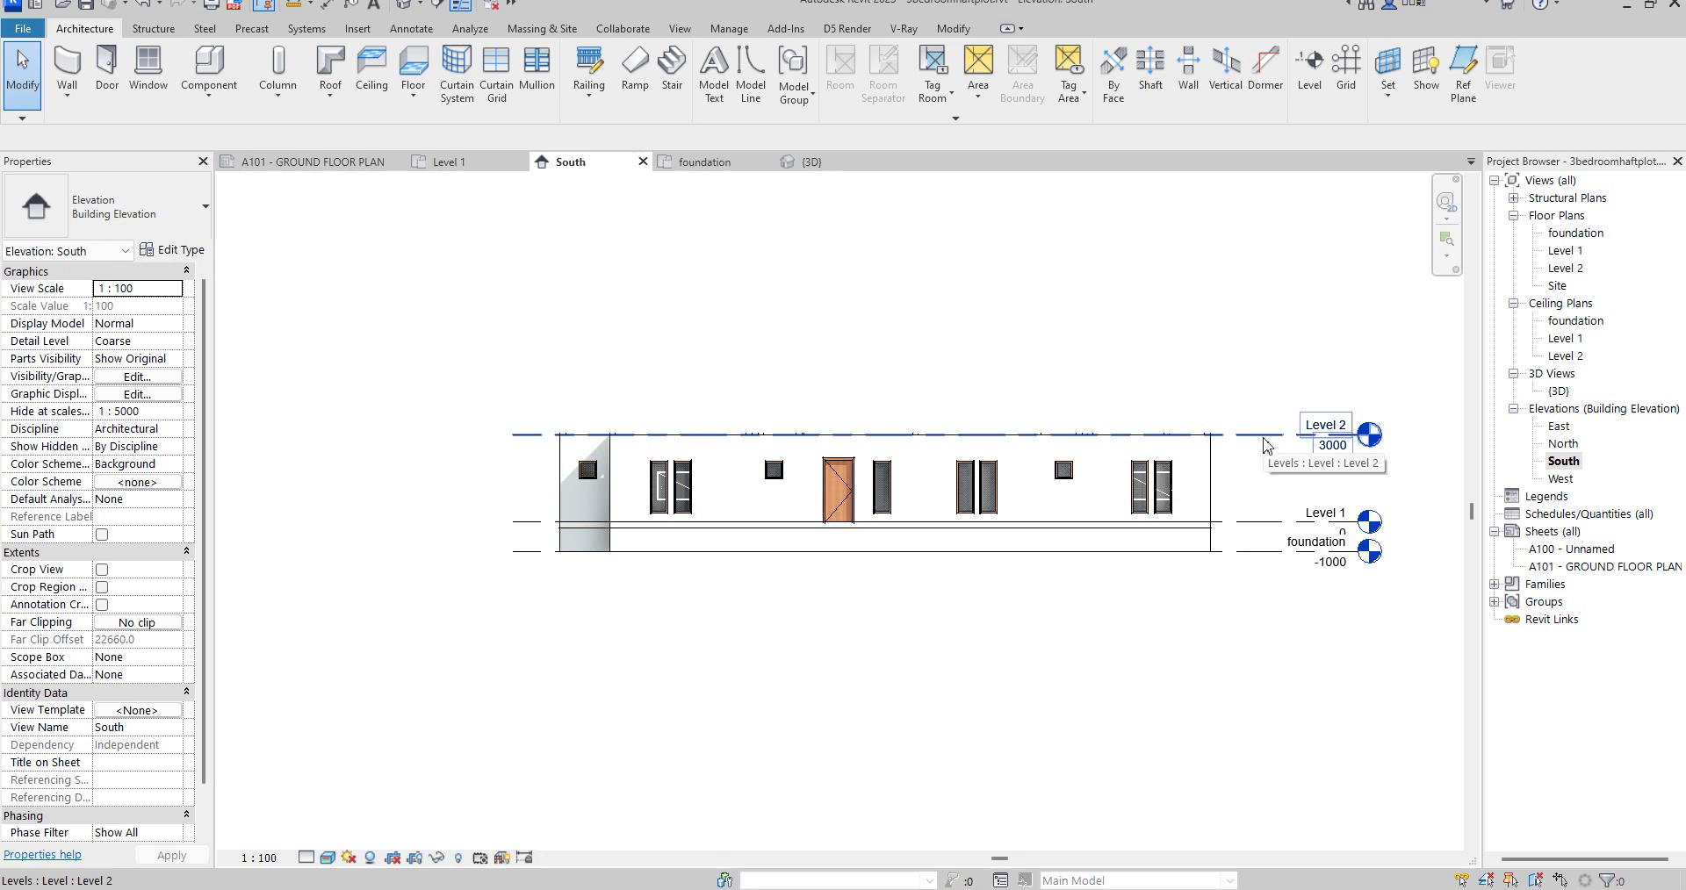
{"action": "left_click", "coordinate": [1264, 445]}
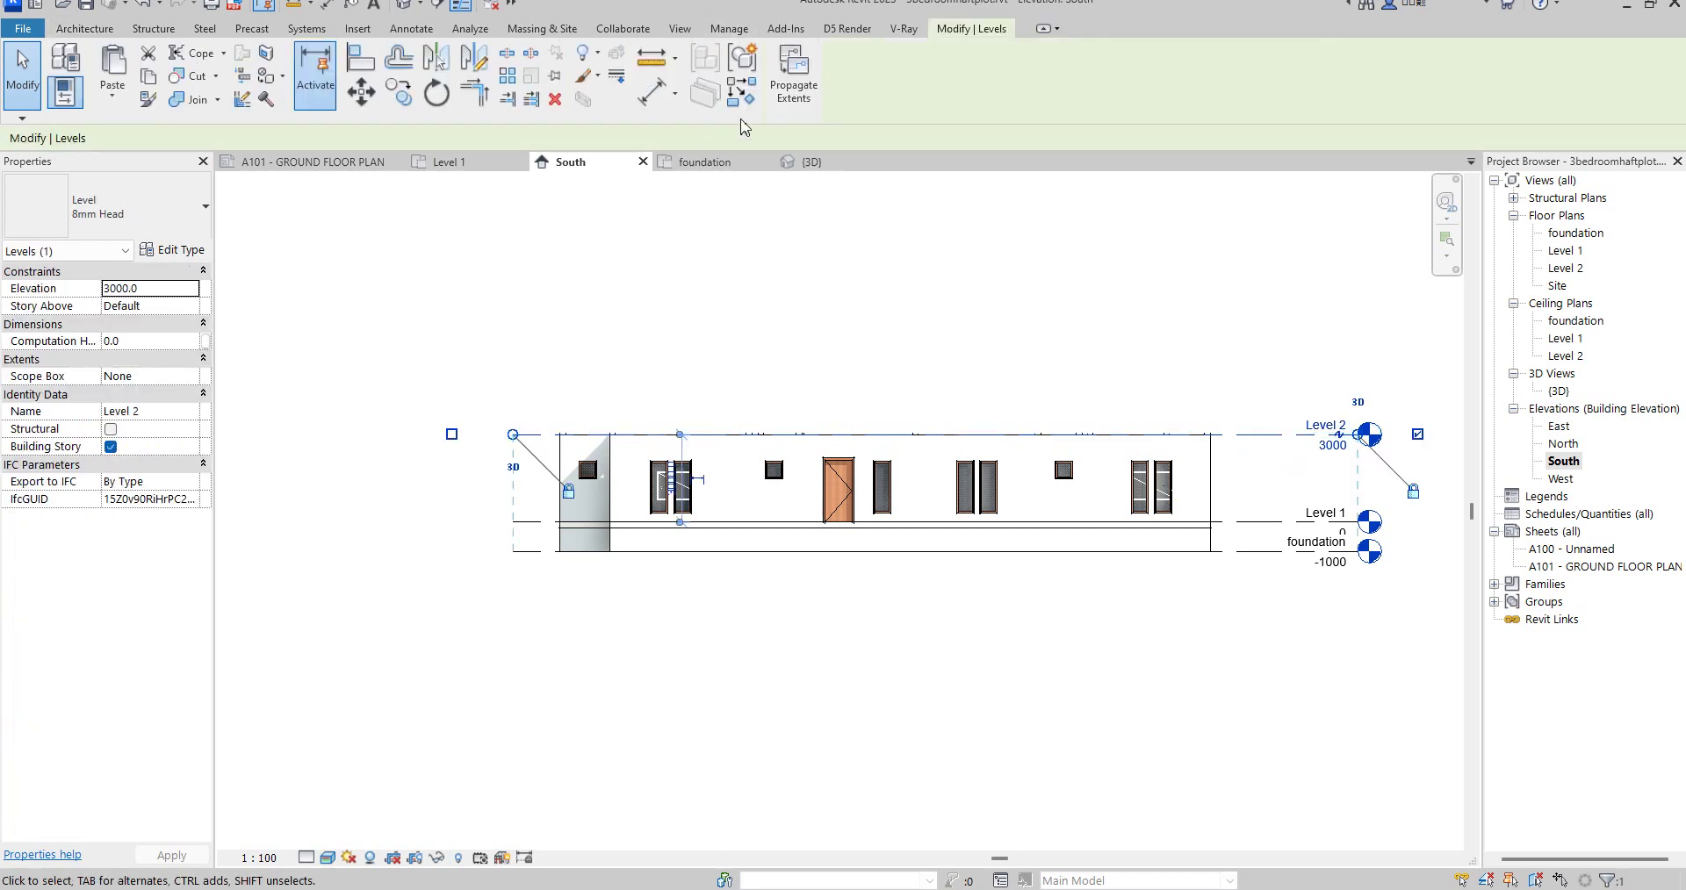
{"action": "left_click", "coordinate": [1029, 263]}
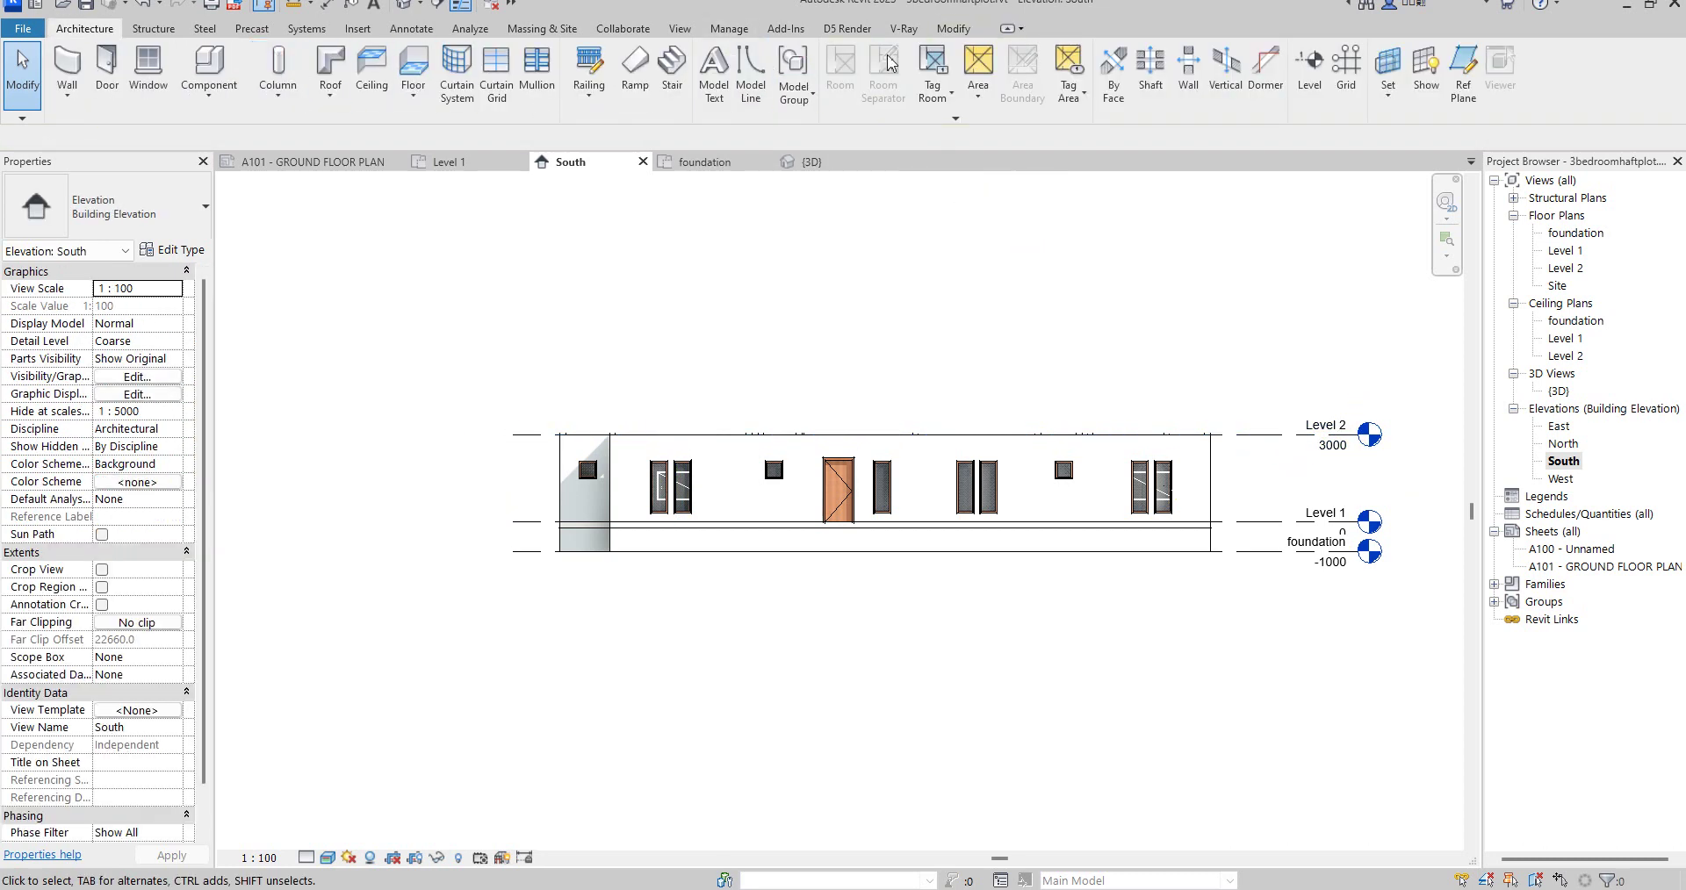
{"action": "left_click", "coordinate": [1345, 70]}
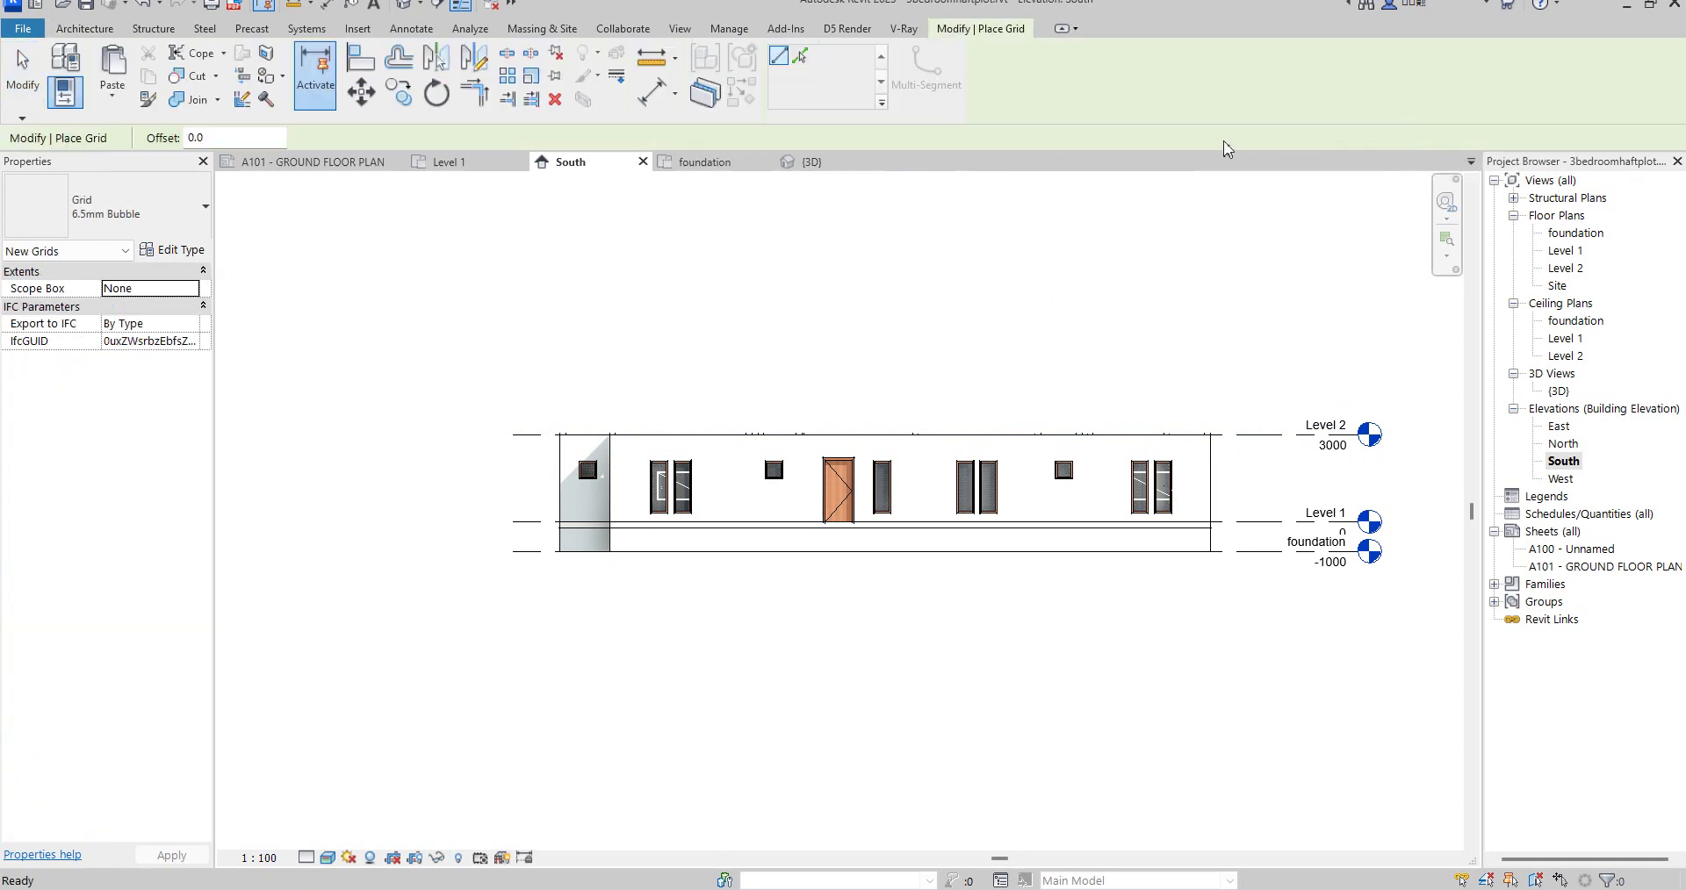
{"action": "left_click", "coordinate": [515, 343]}
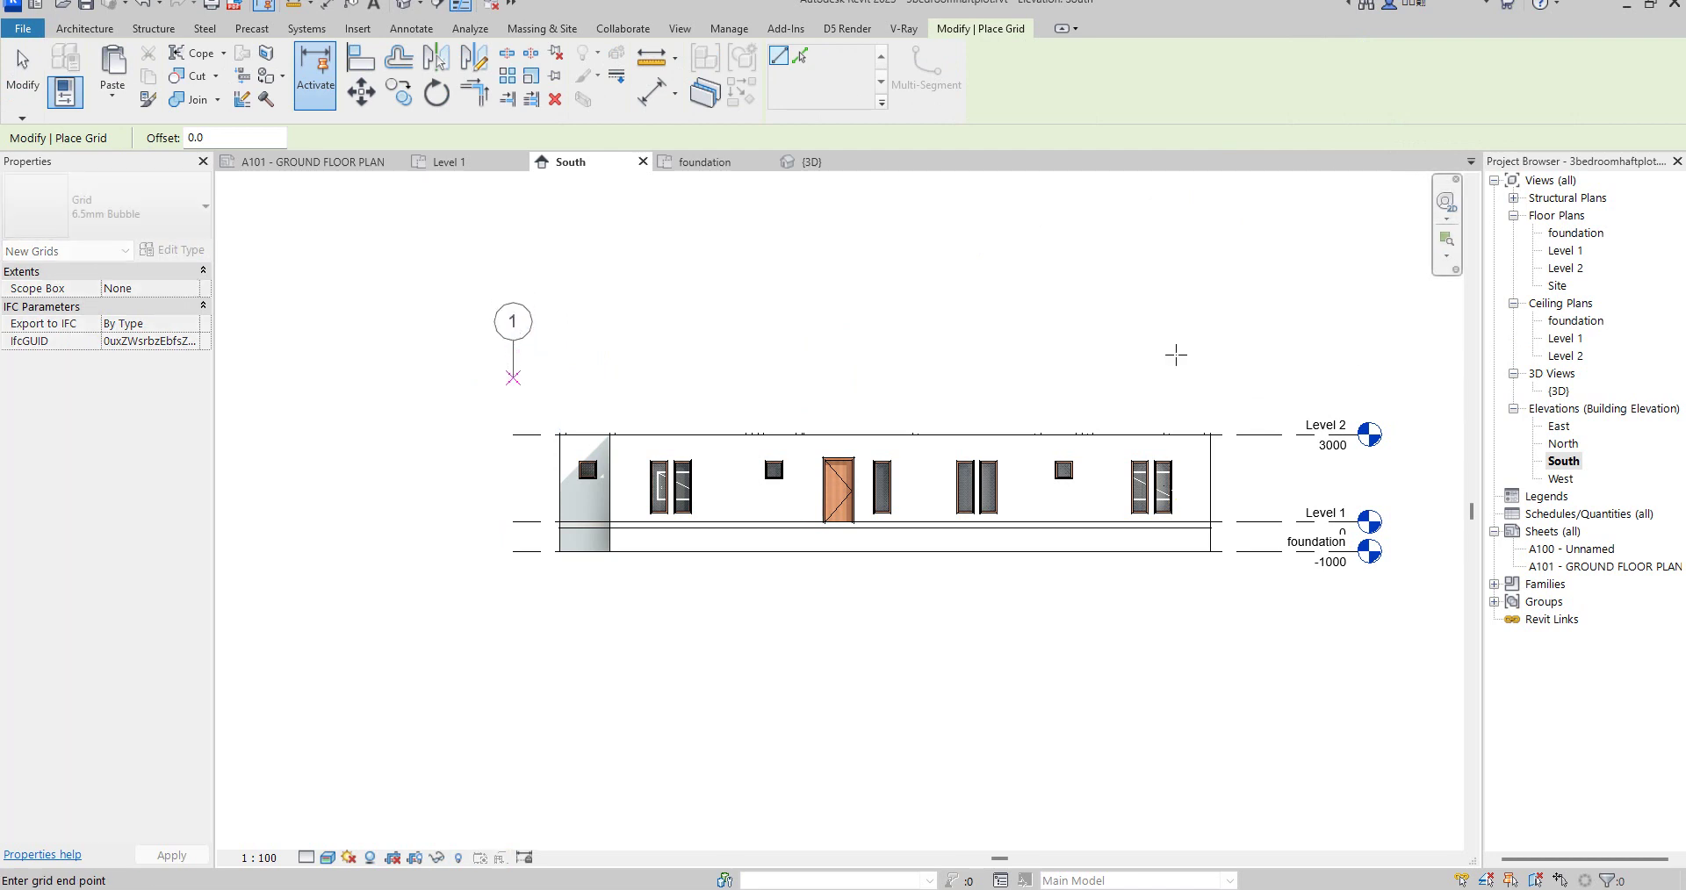
{"action": "key", "text": "Escape"}
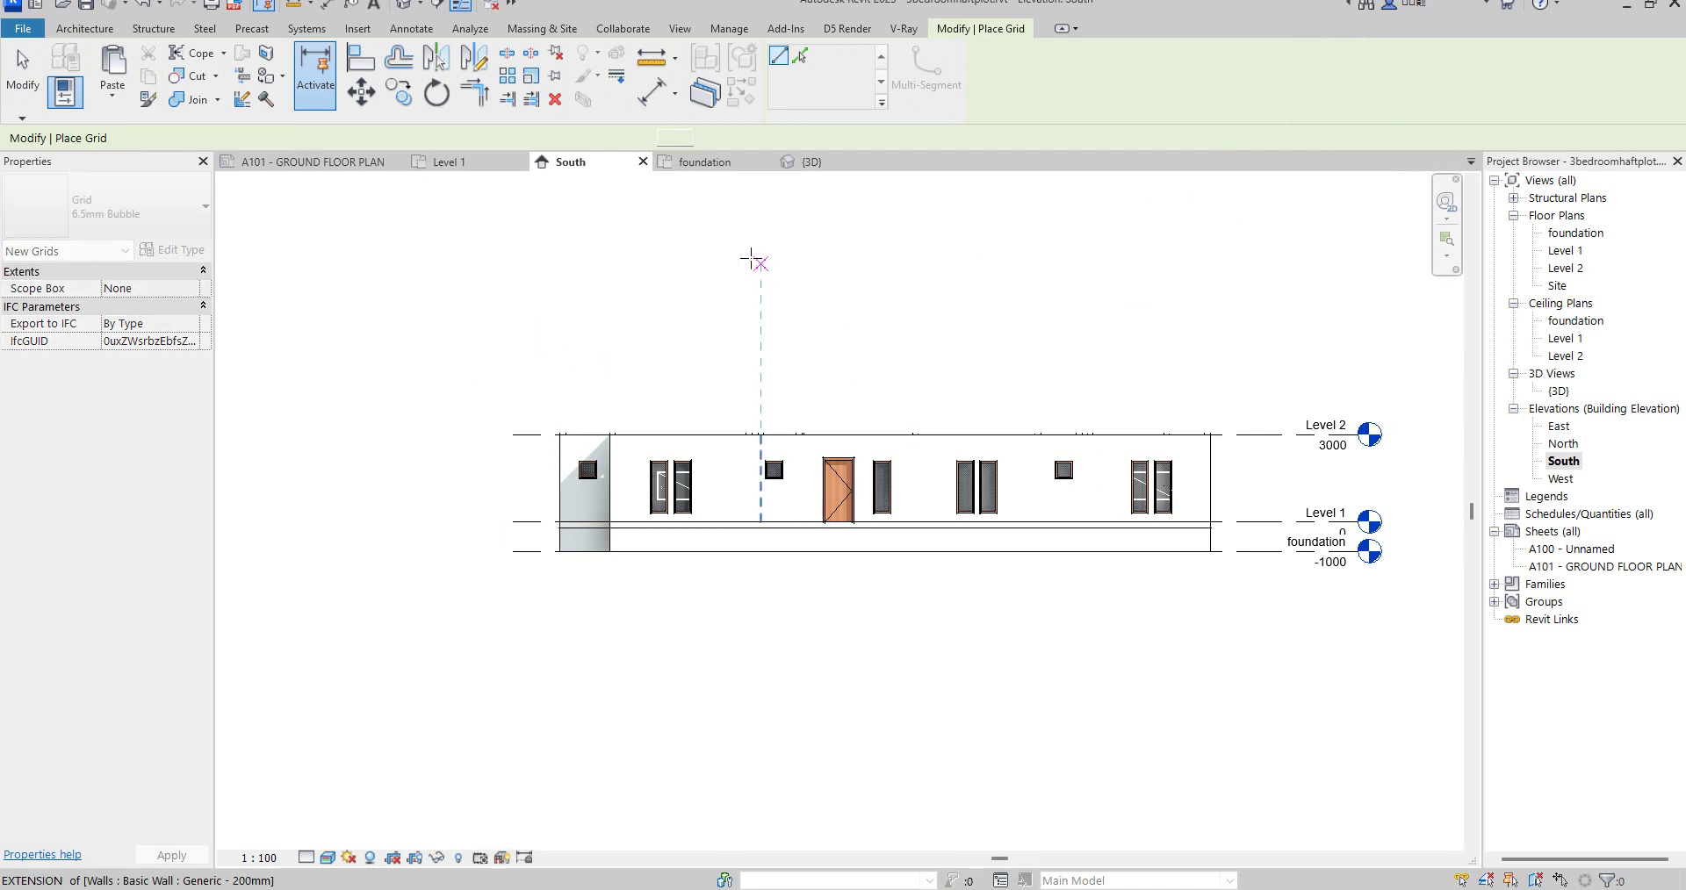
{"action": "right_click", "coordinate": [749, 254]}
{"action": "left_click", "coordinate": [800, 268]}
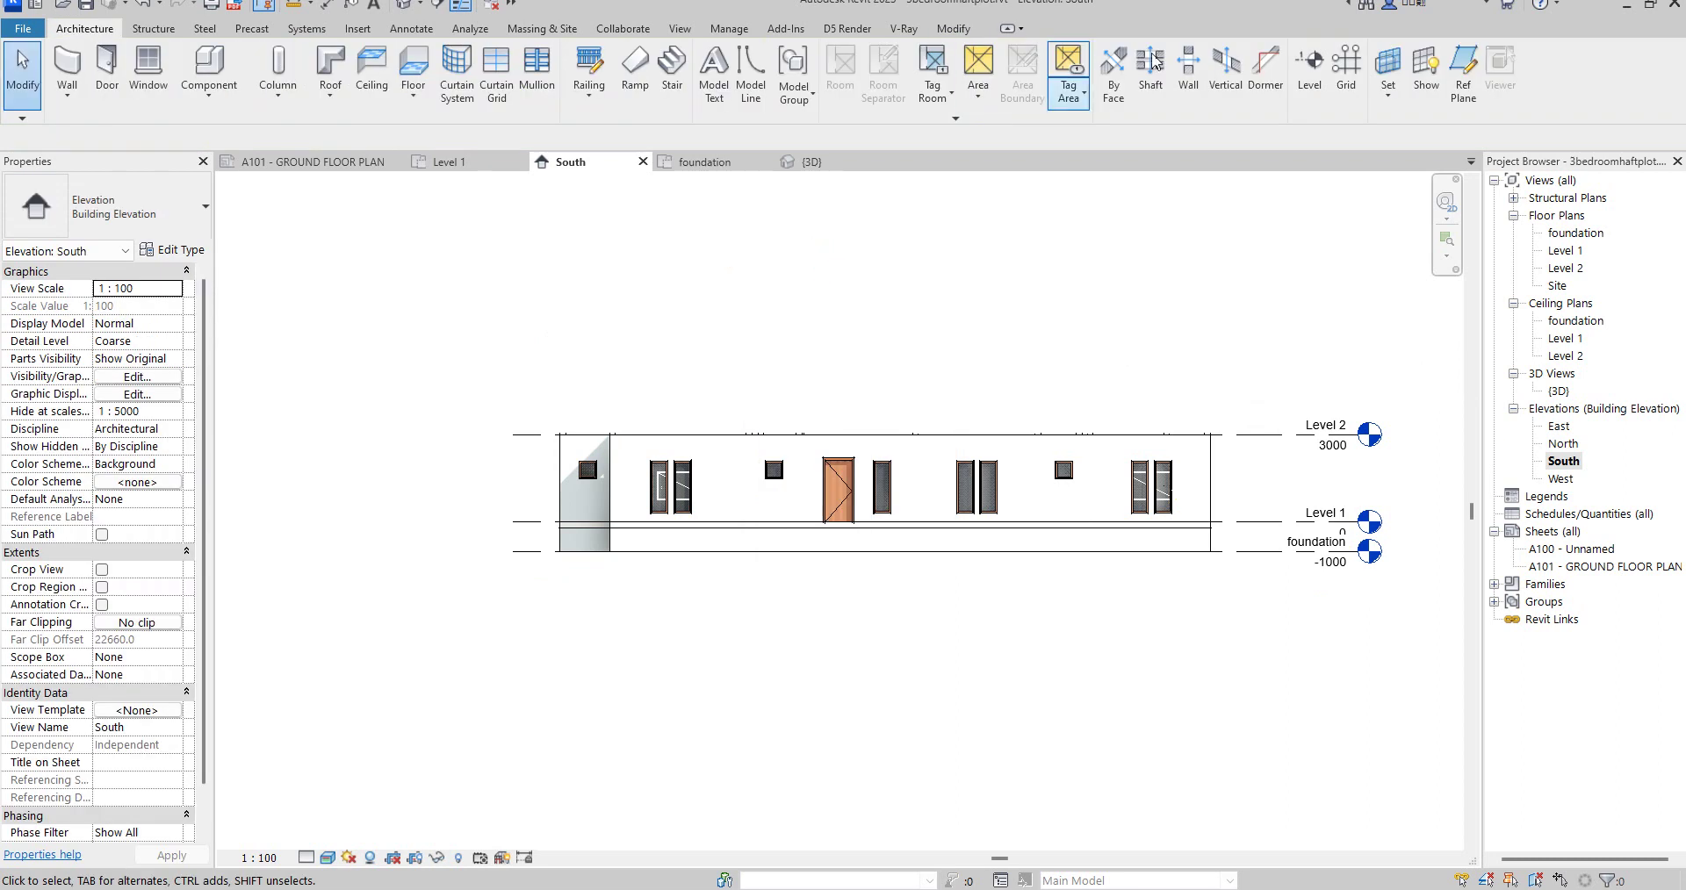
Step: Add a level 3000 mm above Level 2, aligned with both ends of the existing level lines, and end level placement
{"action": "left_click", "coordinate": [1309, 69]}
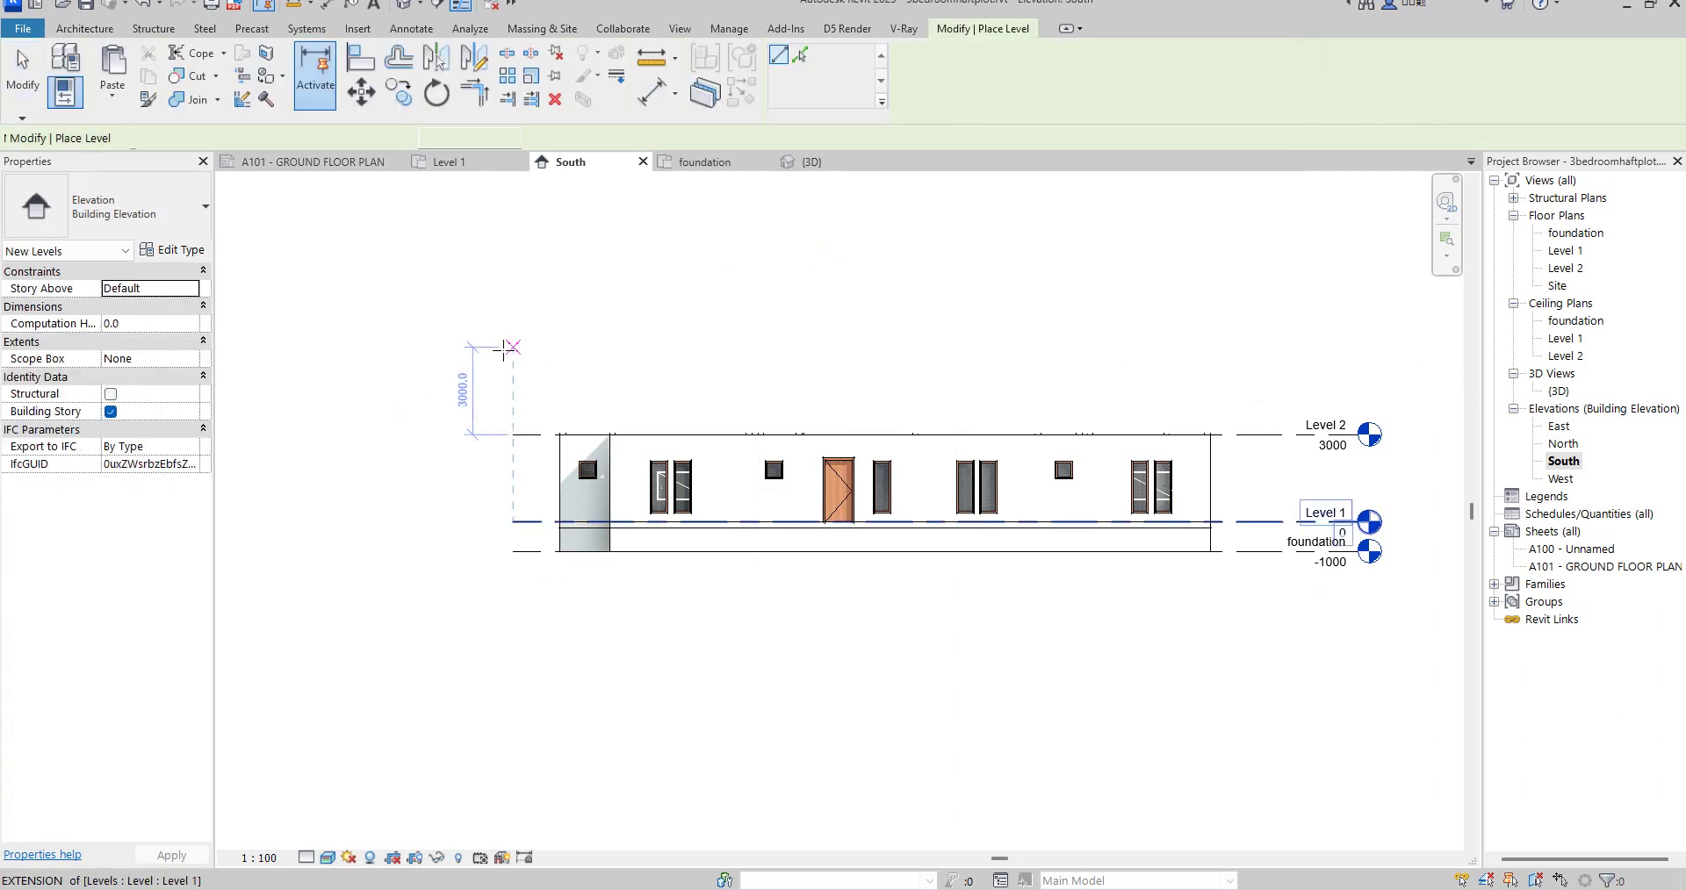
{"action": "left_click", "coordinate": [516, 347]}
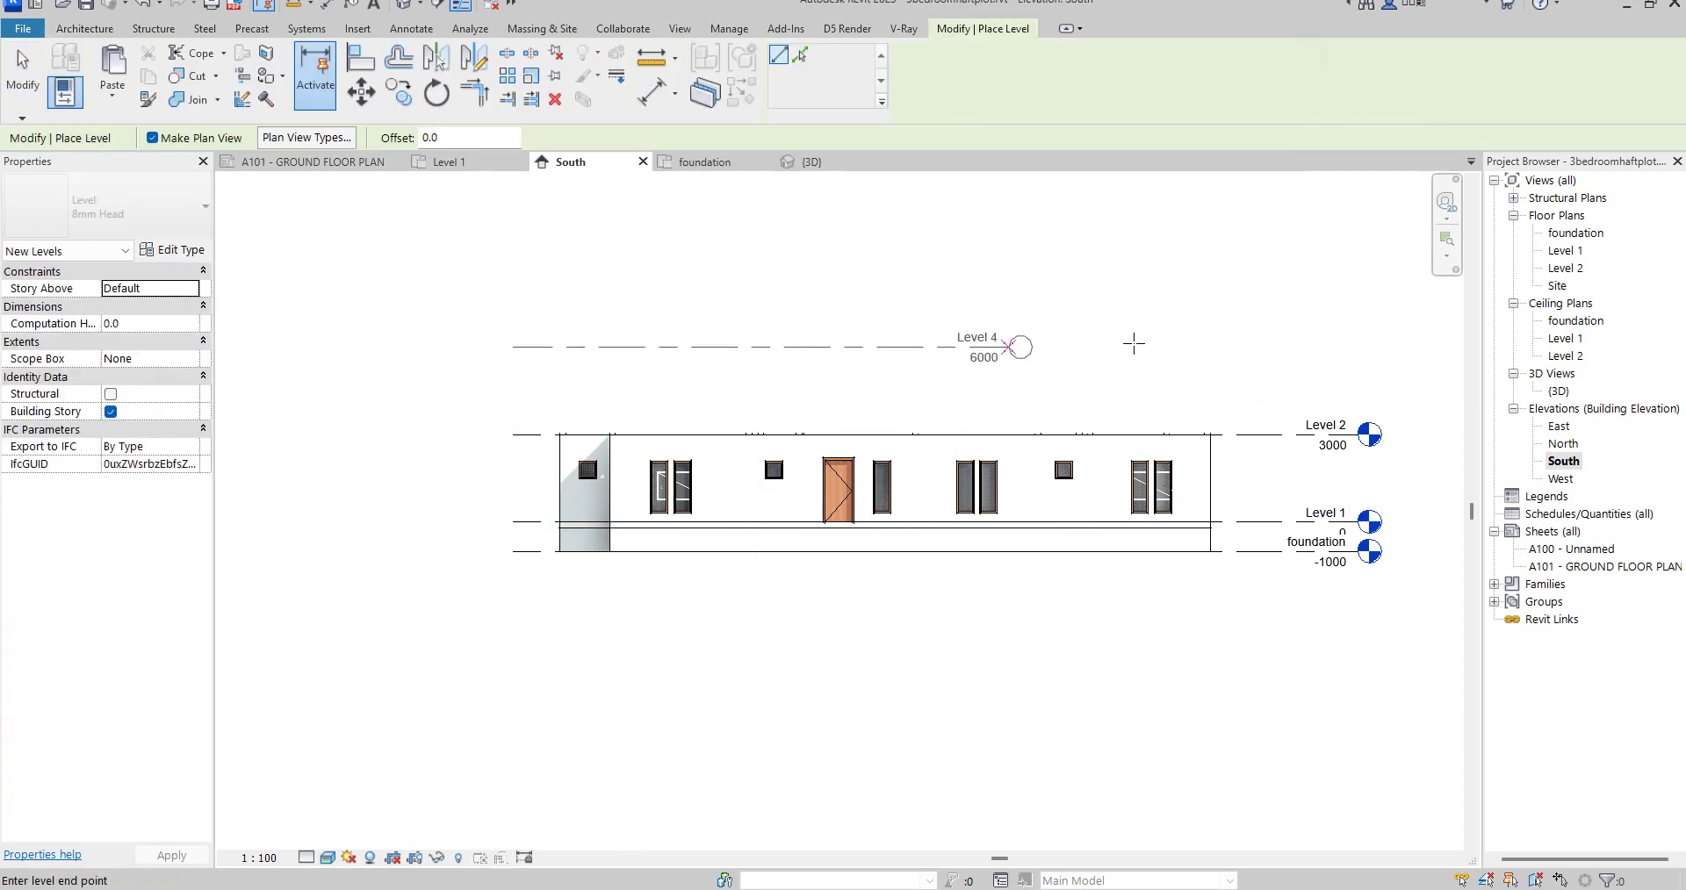
{"action": "left_click", "coordinate": [1358, 347]}
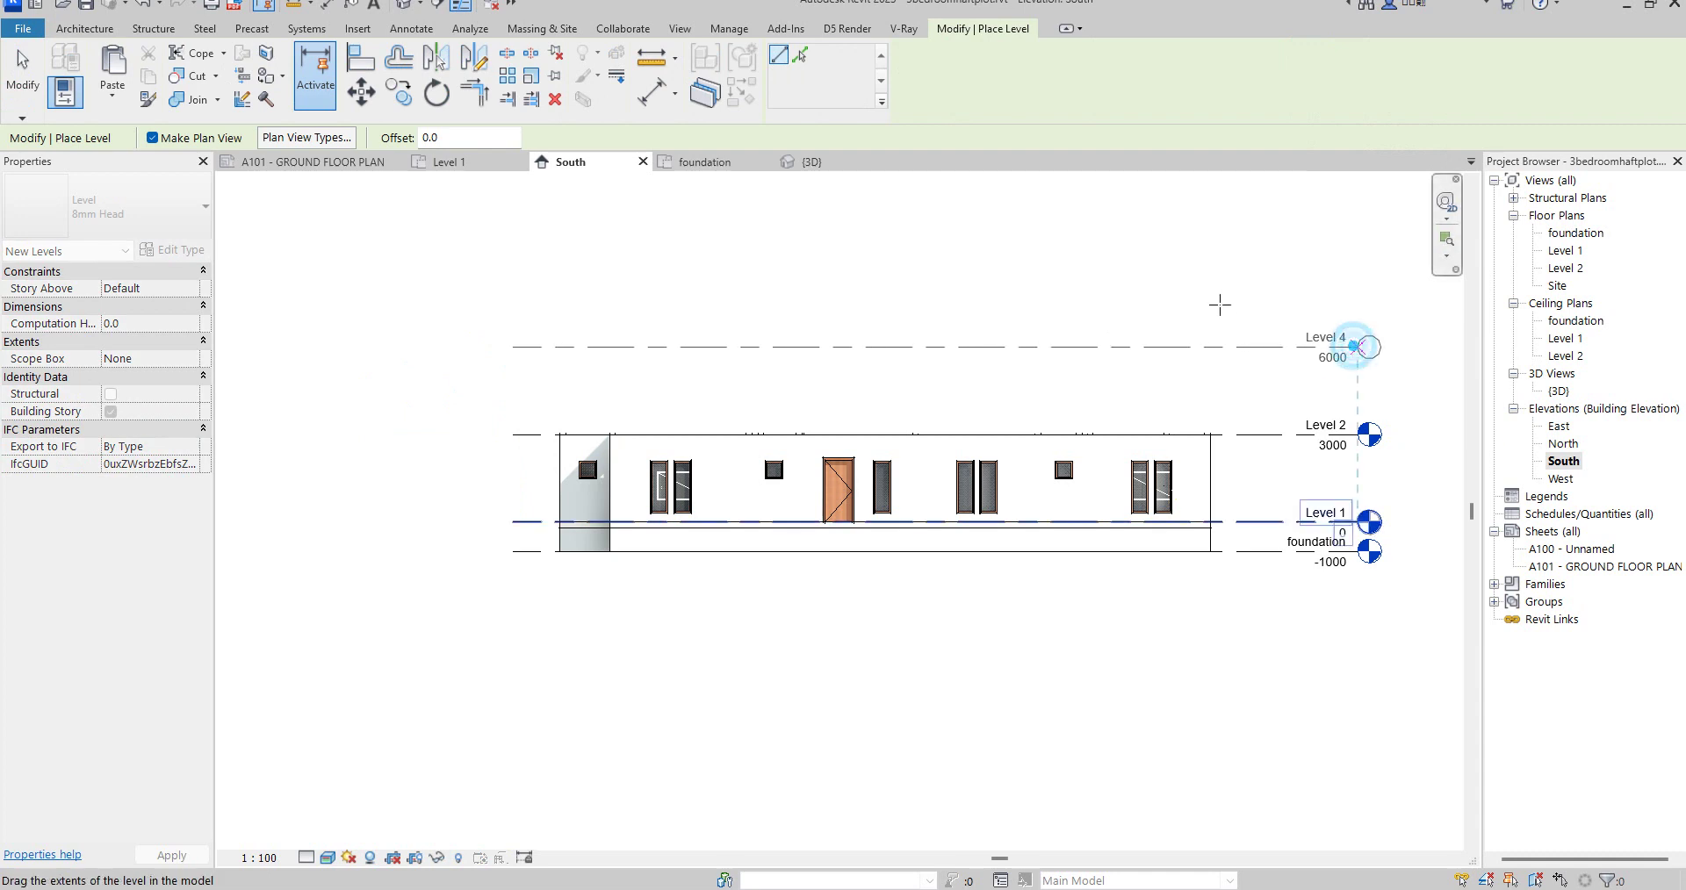
{"action": "right_click", "coordinate": [1188, 262]}
{"action": "right_click", "coordinate": [1151, 250]}
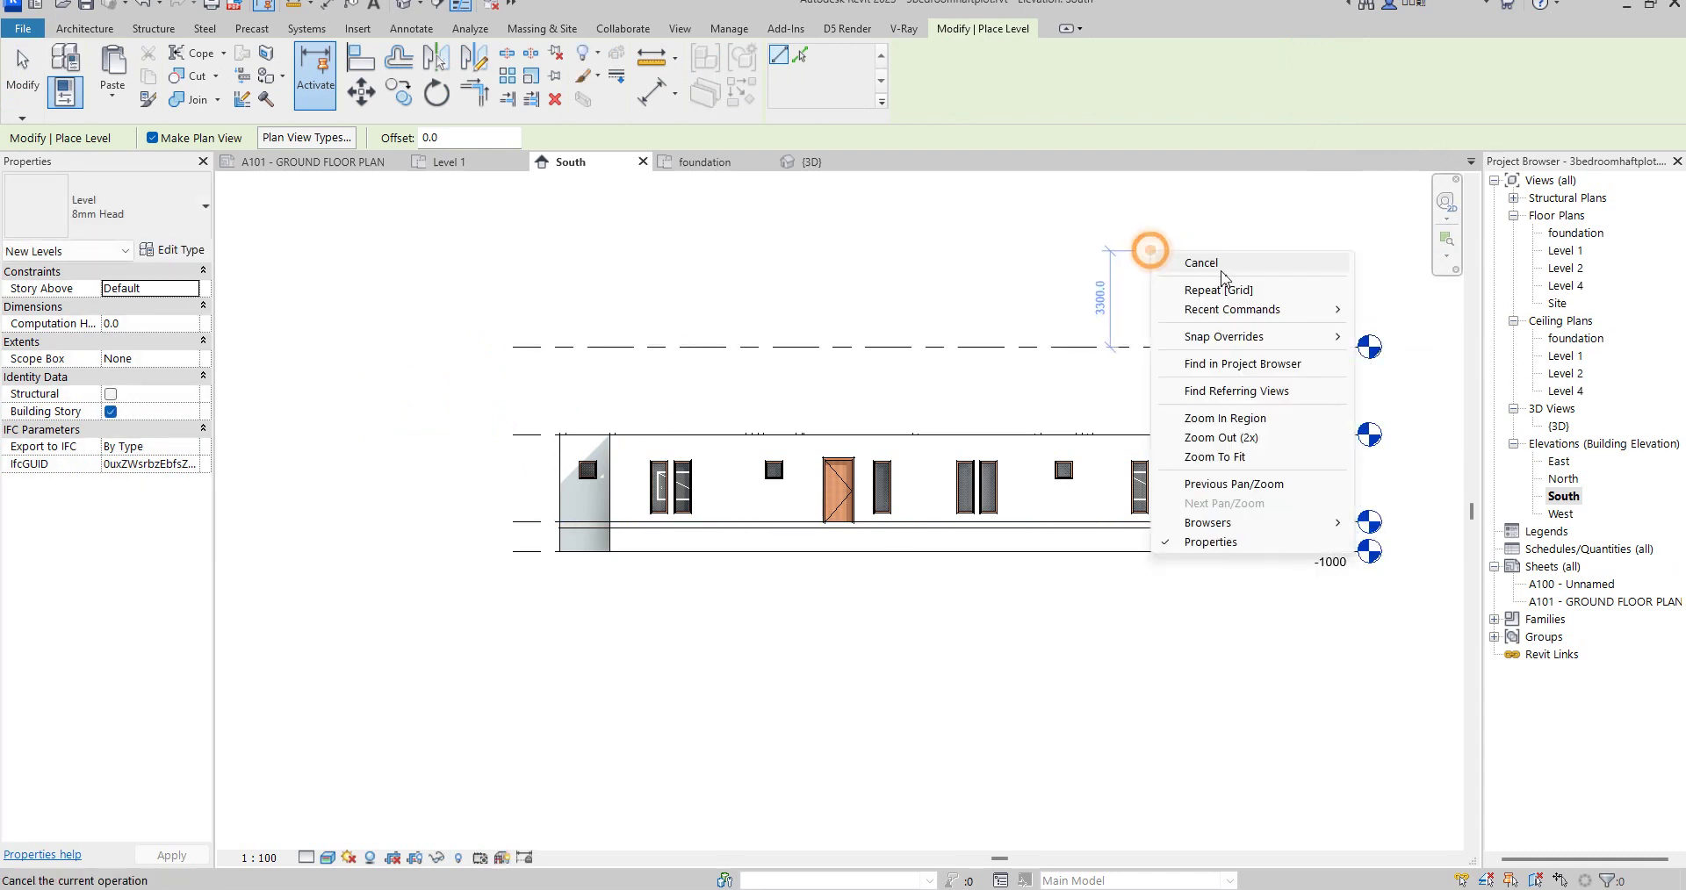
{"action": "left_click", "coordinate": [1201, 263]}
Step: Rename the new top level to Level 3 and rename its corresponding views as well
{"action": "left_click", "coordinate": [1291, 332]}
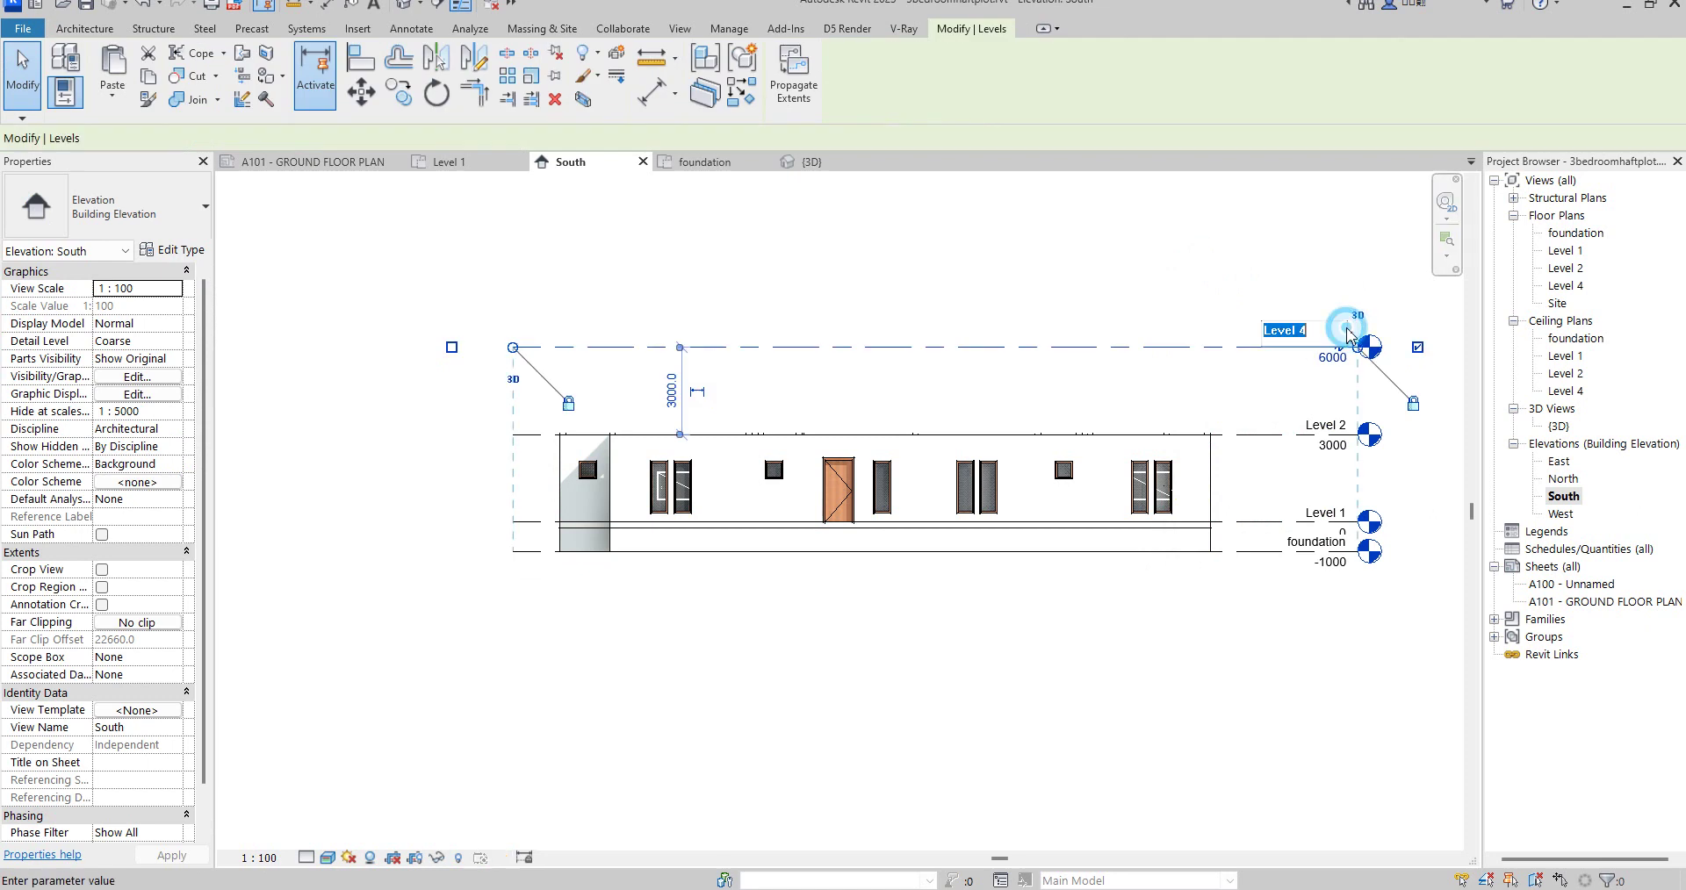
{"action": "left_click", "coordinate": [1283, 330]}
{"action": "scroll", "coordinate": [1303, 333], "scroll_direction": "up", "scroll_amount": 1}
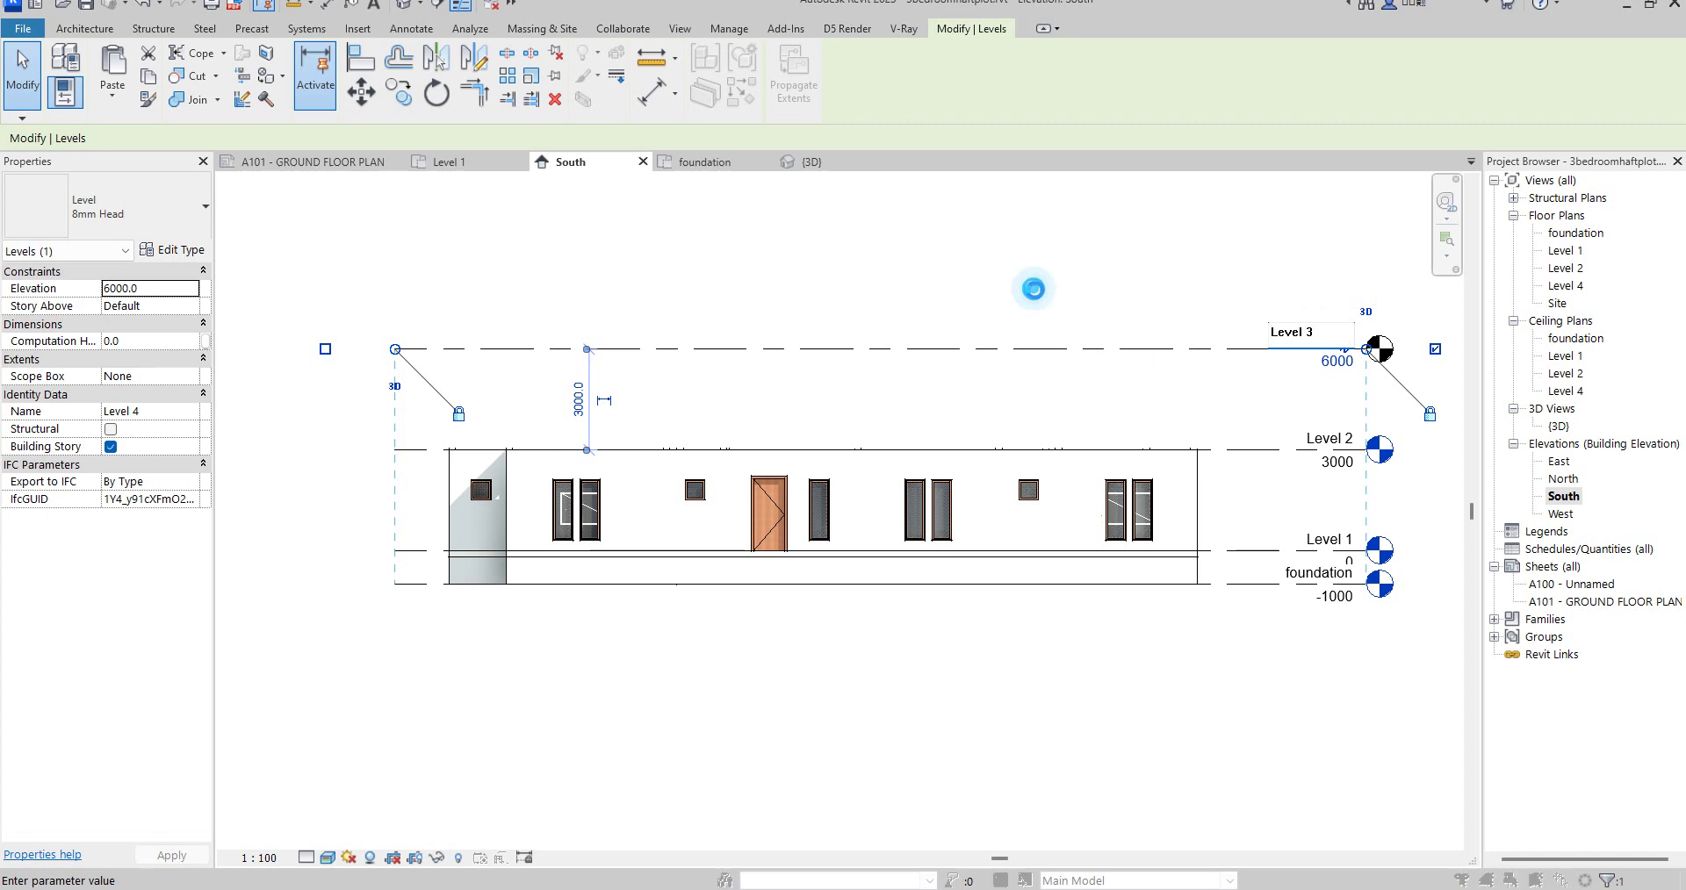
{"action": "key", "text": "Return"}
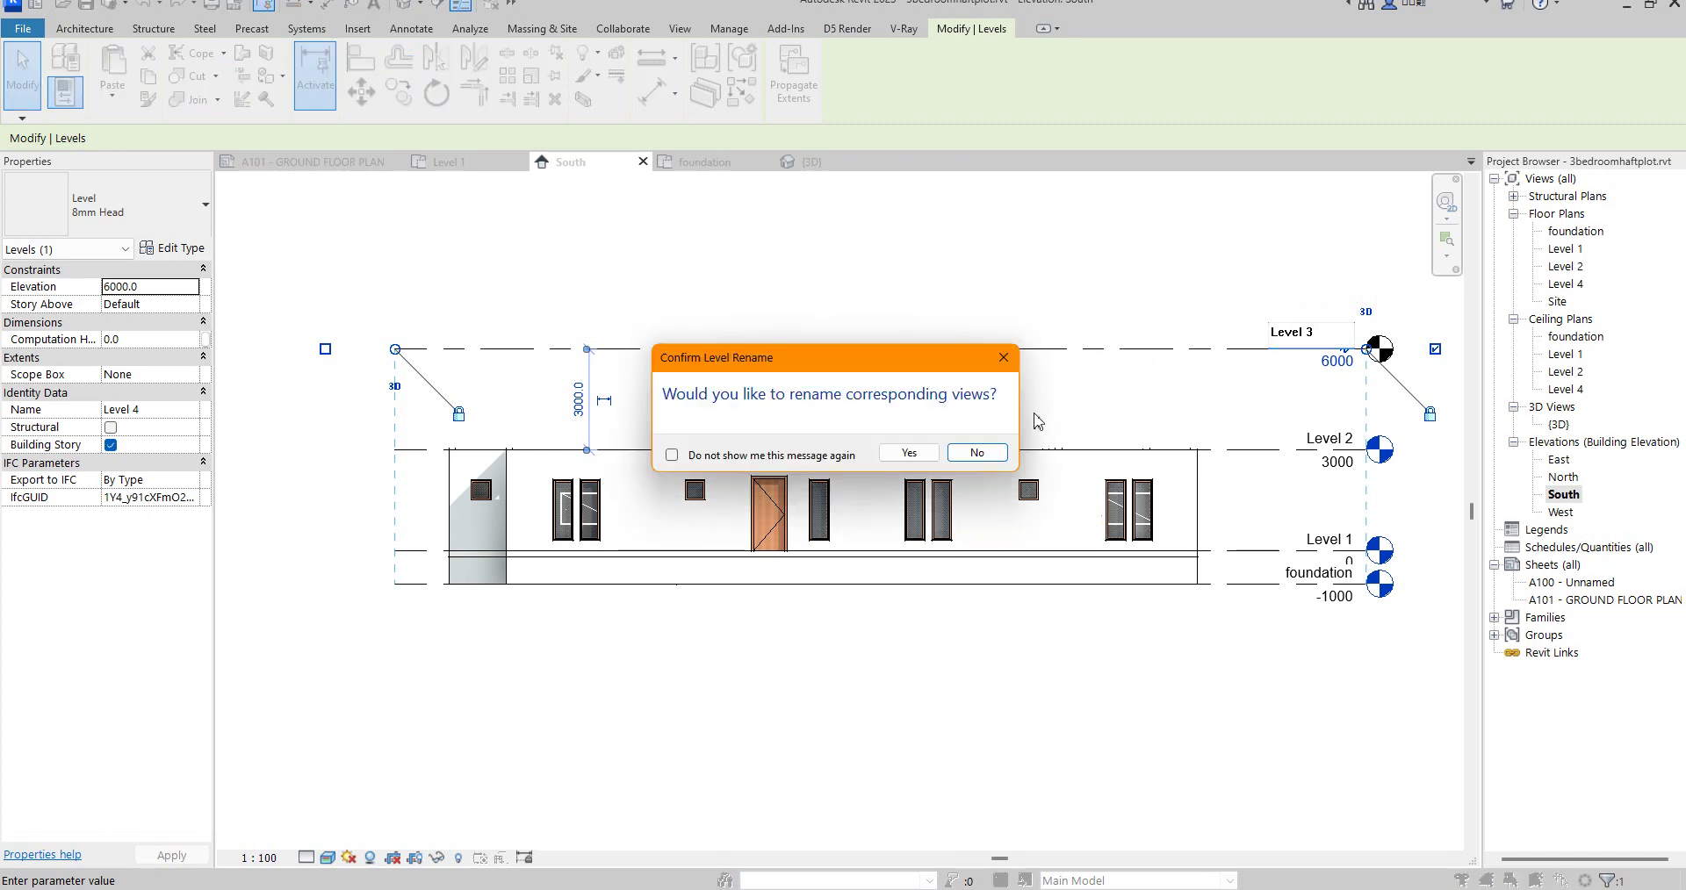
{"action": "left_click", "coordinate": [909, 452]}
{"action": "left_click", "coordinate": [929, 734]}
{"action": "scroll", "coordinate": [929, 742], "scroll_direction": "down", "scroll_amount": 3}
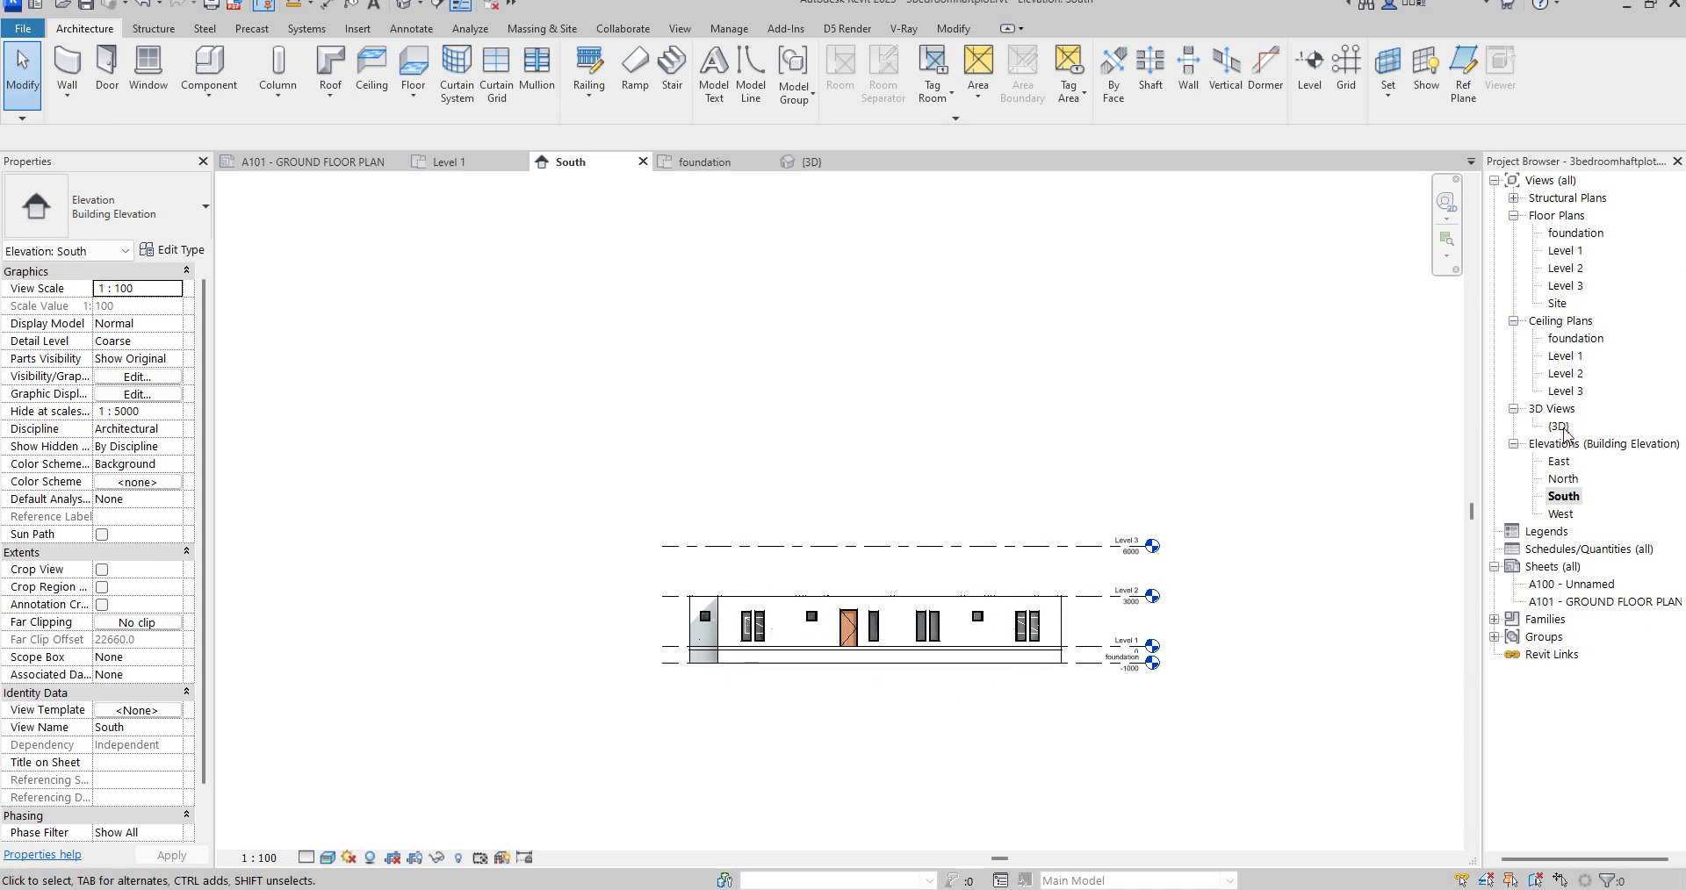
Step: Inspect the house from above in the 3D view and examine the whole Level 1 floor plan
{"action": "double_click", "coordinate": [1561, 427]}
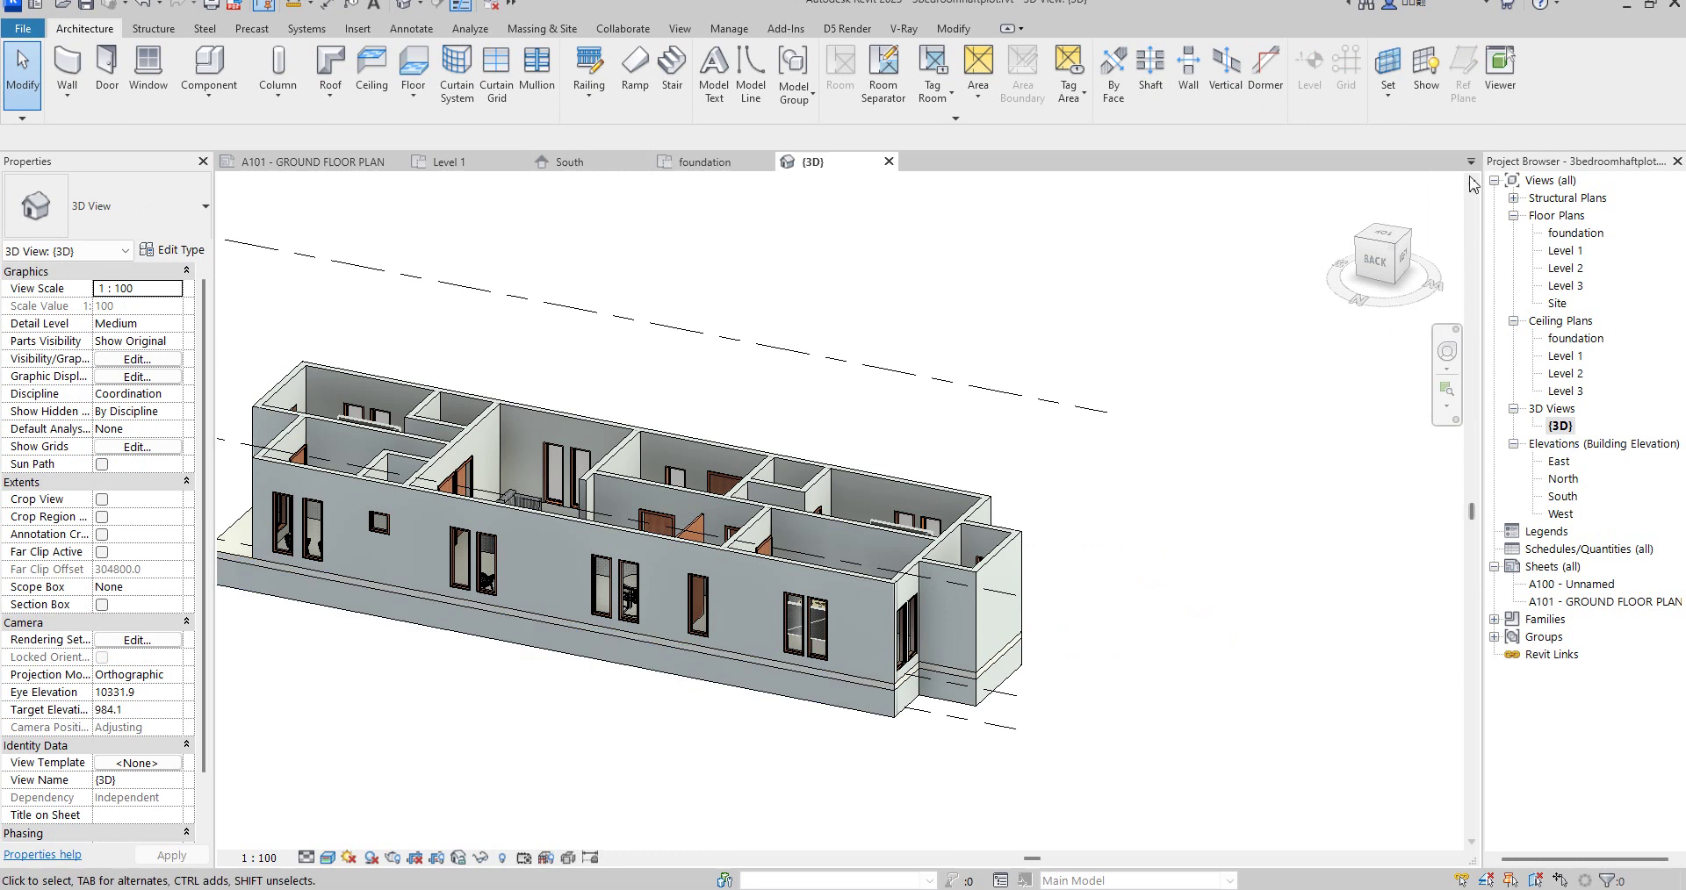
{"action": "mouse_move", "coordinate": [1405, 257]}
{"action": "left_mouse_down"}
{"action": "mouse_move", "coordinate": [1177, 270]}
{"action": "mouse_move", "coordinate": [752, 348]}
{"action": "mouse_move", "coordinate": [1247, 378]}
{"action": "mouse_move", "coordinate": [1419, 251]}
{"action": "left_mouse_up"}
{"action": "double_click", "coordinate": [1560, 252]}
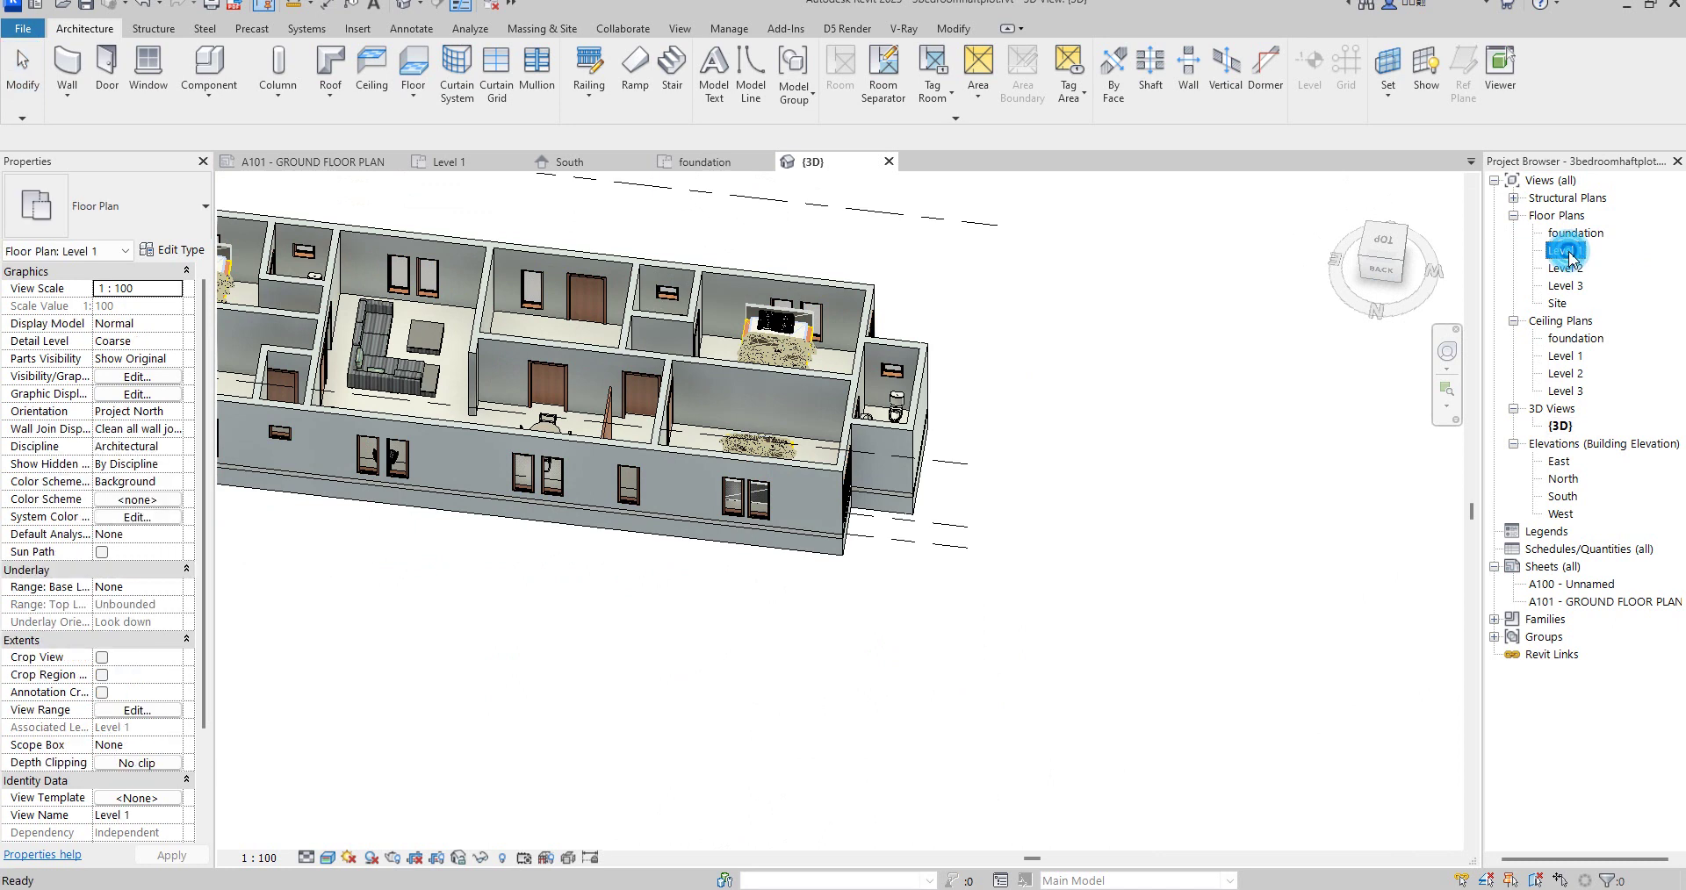
{"action": "scroll", "coordinate": [1066, 537], "scroll_direction": "up", "scroll_amount": 4}
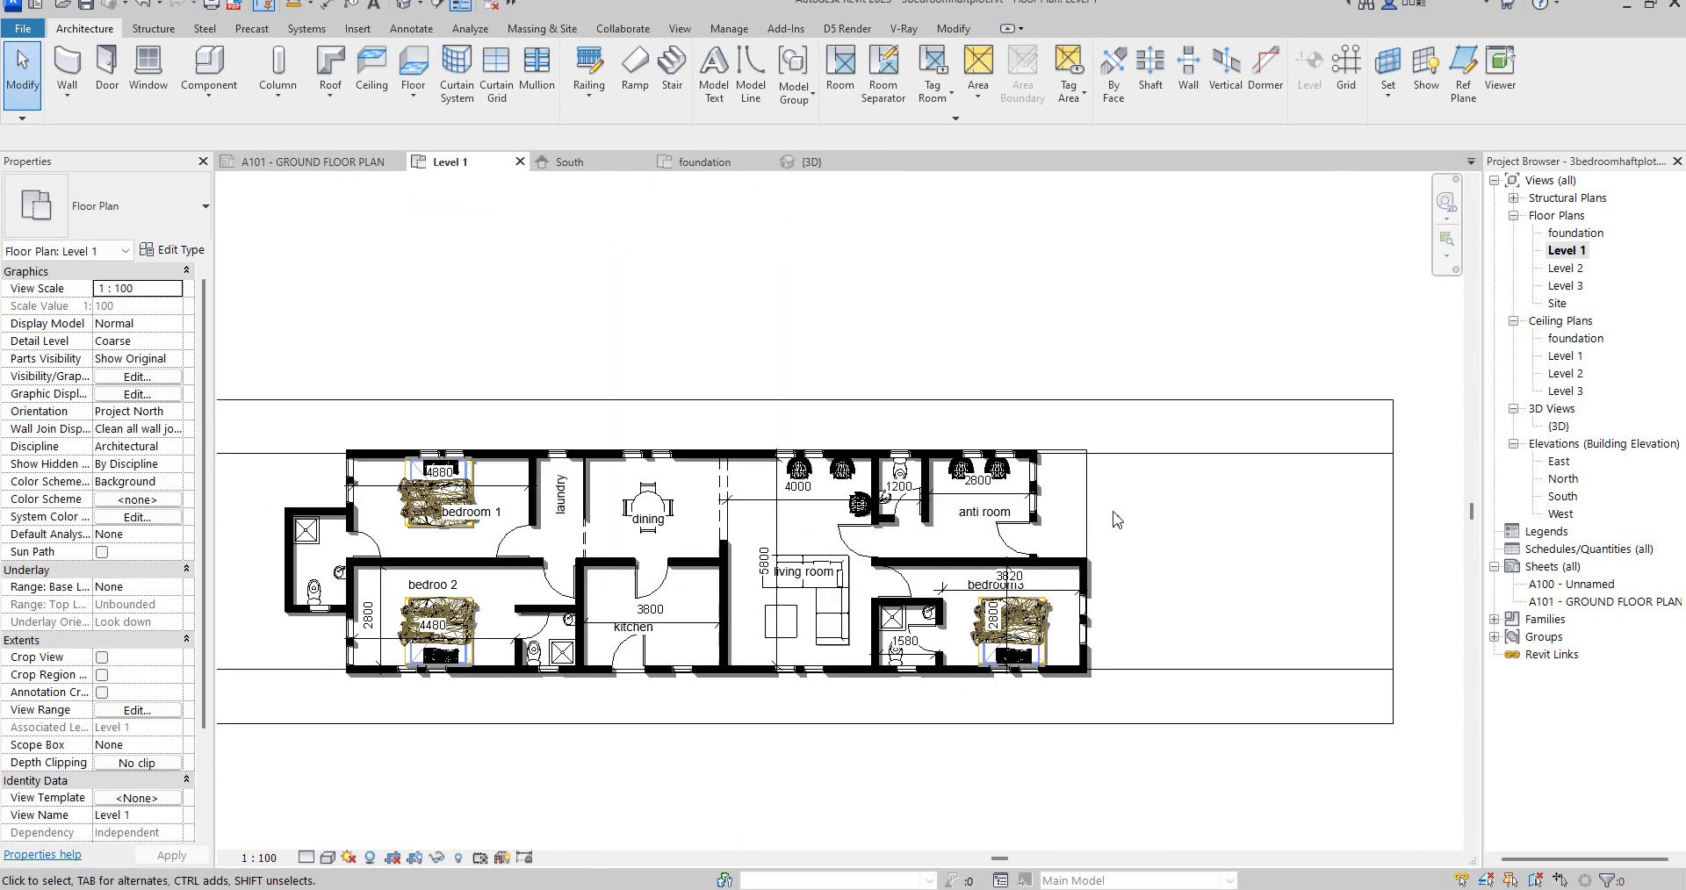
{"action": "scroll", "coordinate": [1087, 525], "scroll_direction": "down", "scroll_amount": 3}
{"action": "scroll", "coordinate": [873, 535], "scroll_direction": "up", "scroll_amount": 1}
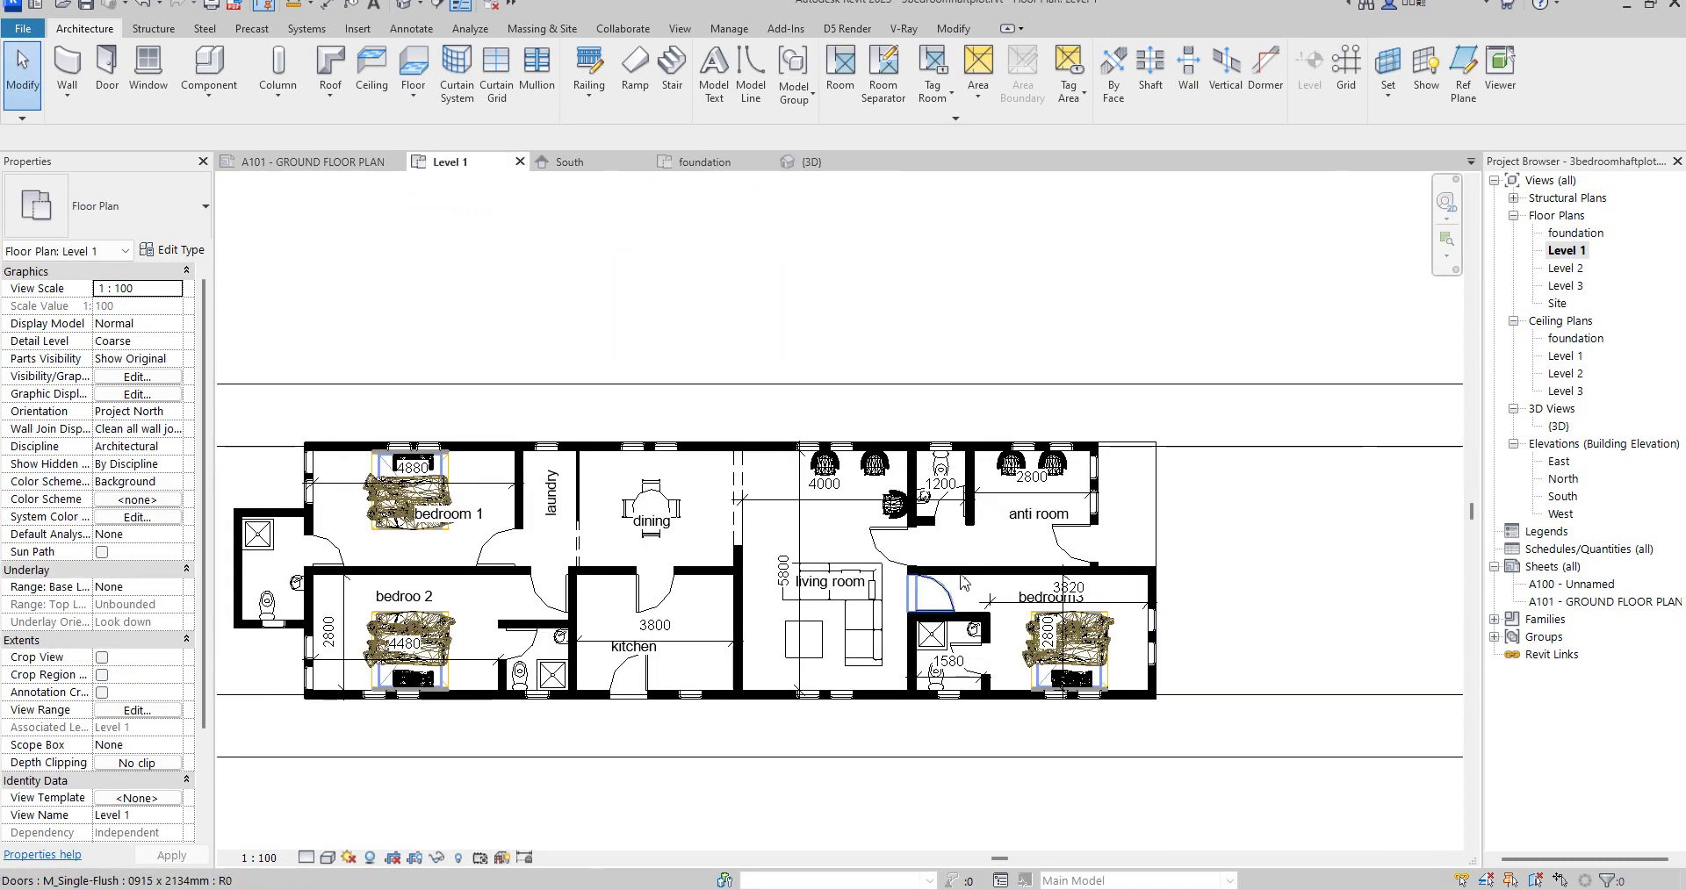
{"action": "scroll", "coordinate": [873, 535], "scroll_direction": "down", "scroll_amount": 1}
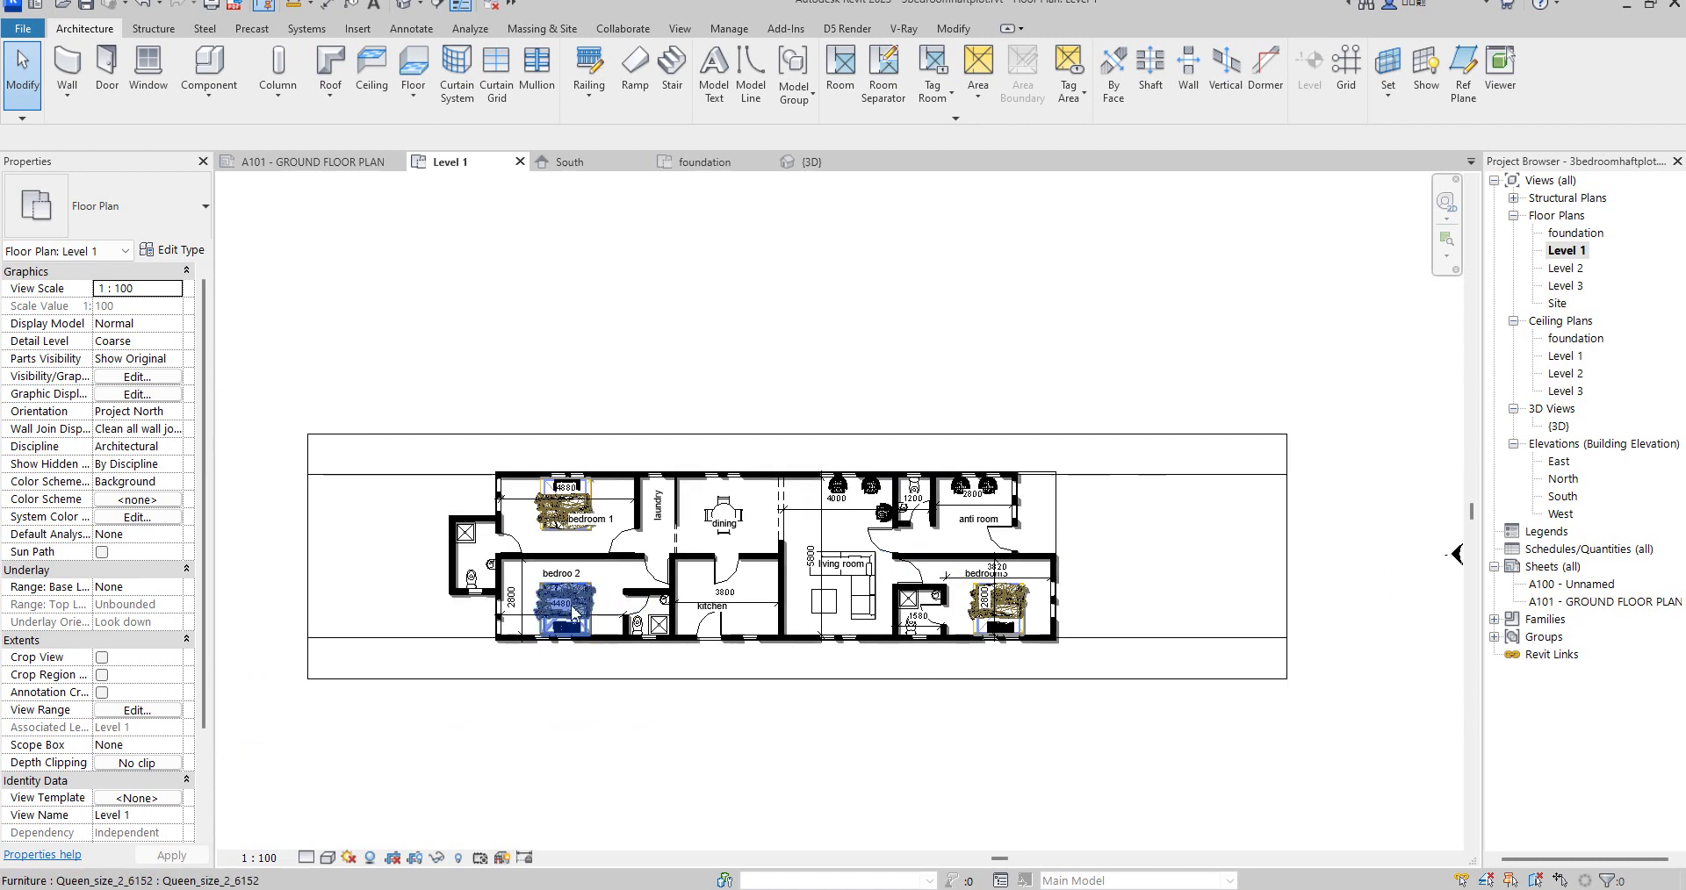
{"action": "scroll", "coordinate": [615, 606], "scroll_direction": "up", "scroll_amount": 1}
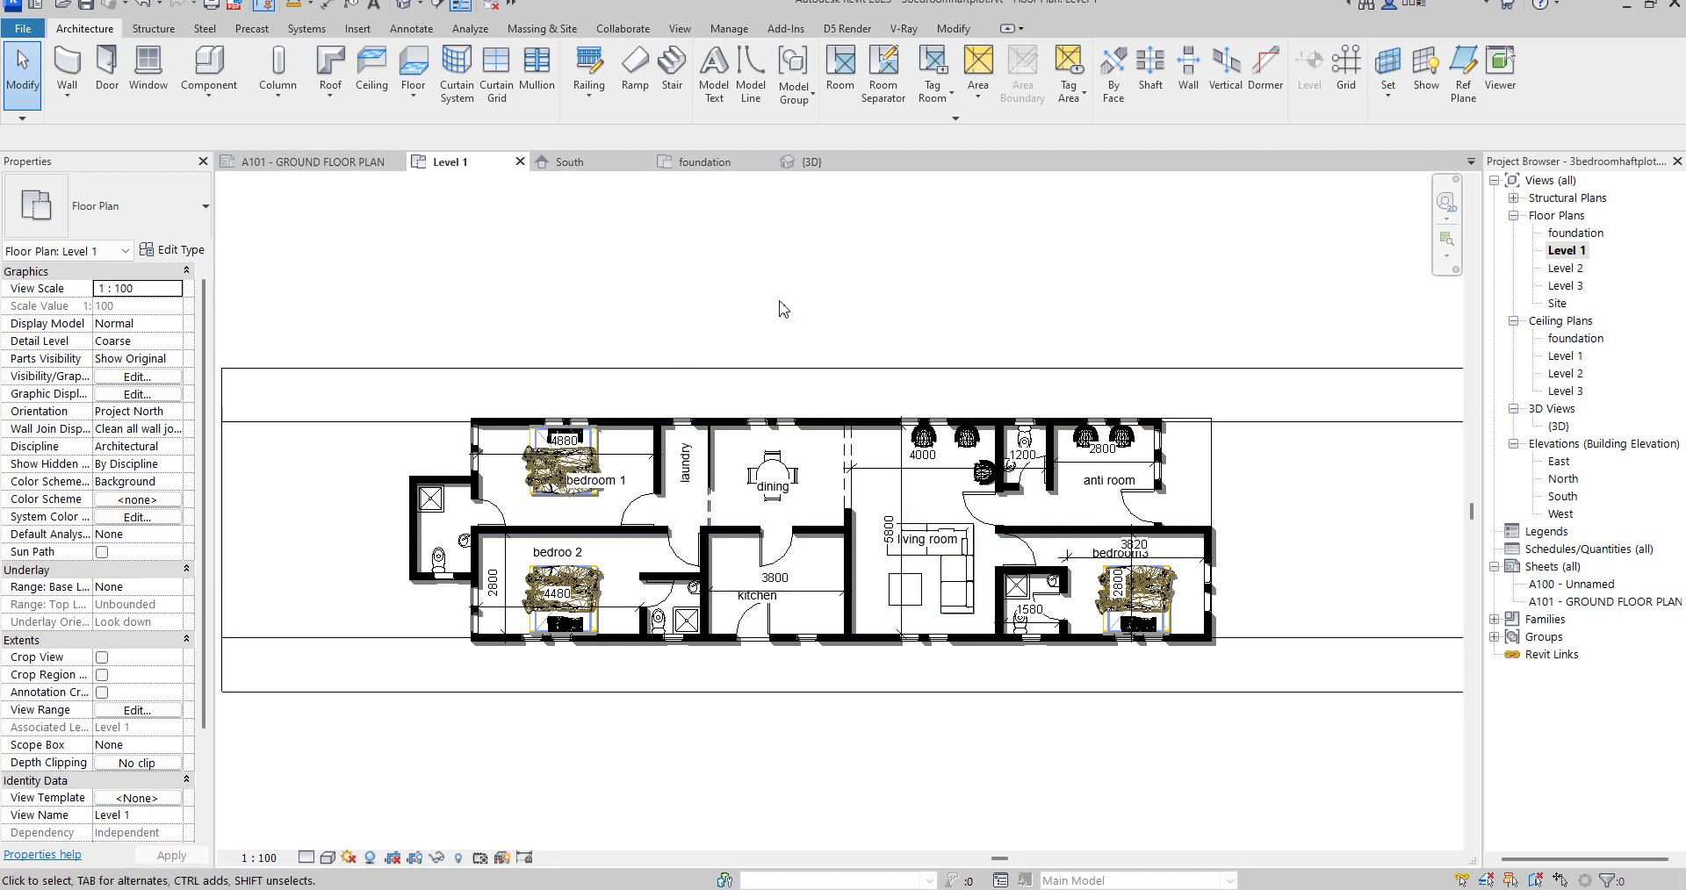
{"action": "scroll", "coordinate": [782, 301], "scroll_direction": "down", "scroll_amount": 3}
{"action": "scroll", "coordinate": [879, 474], "scroll_direction": "up", "scroll_amount": 3}
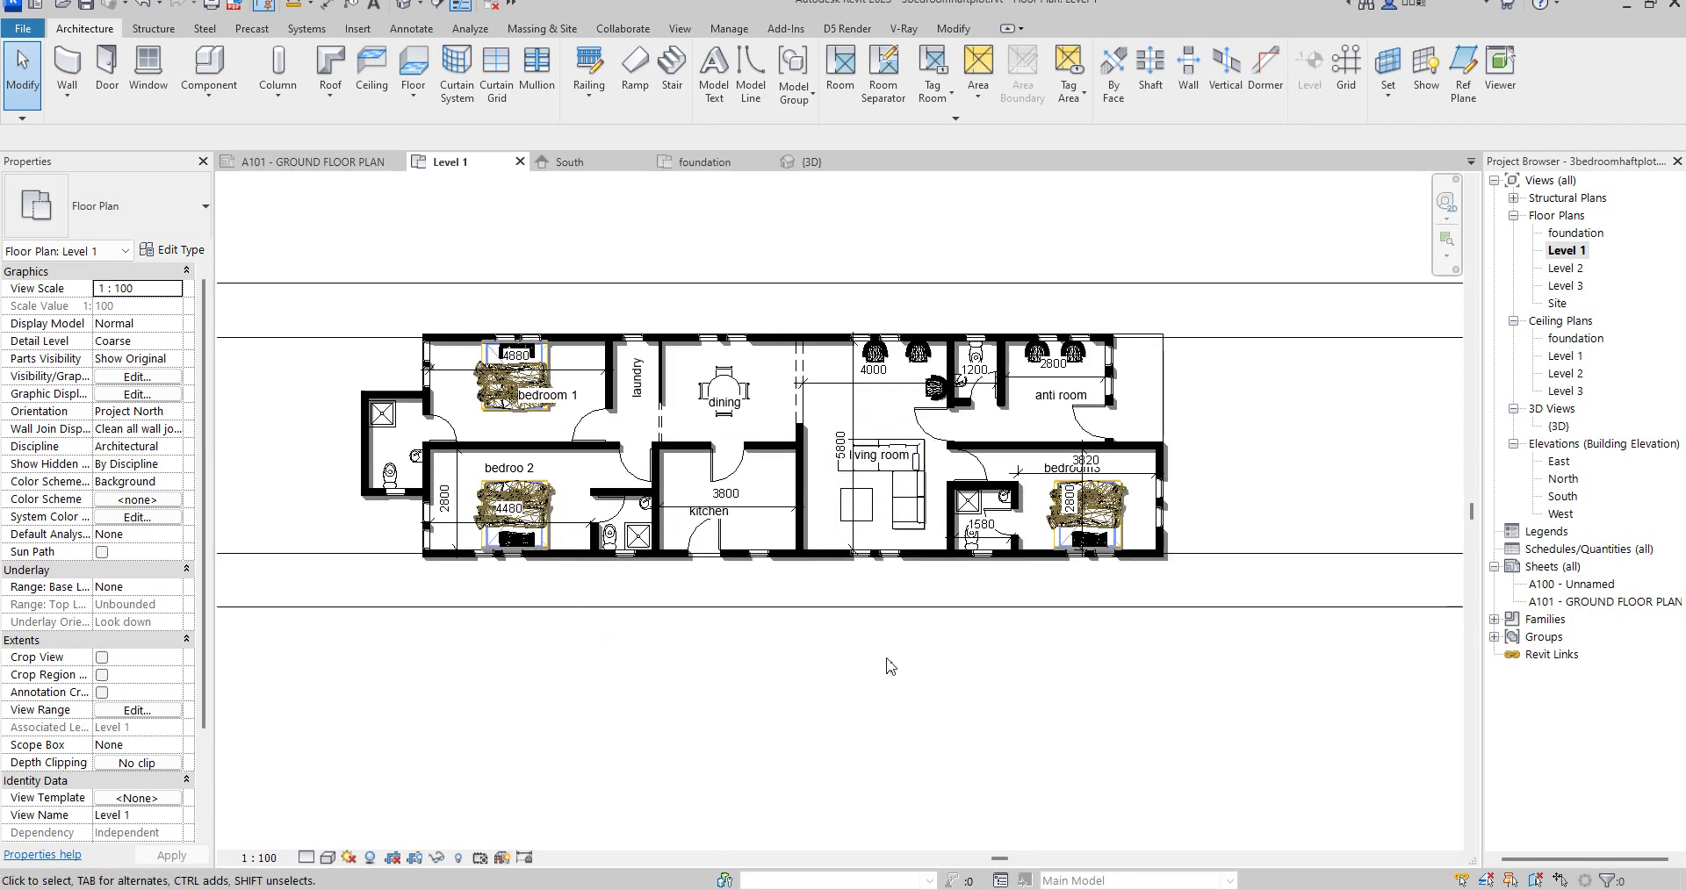